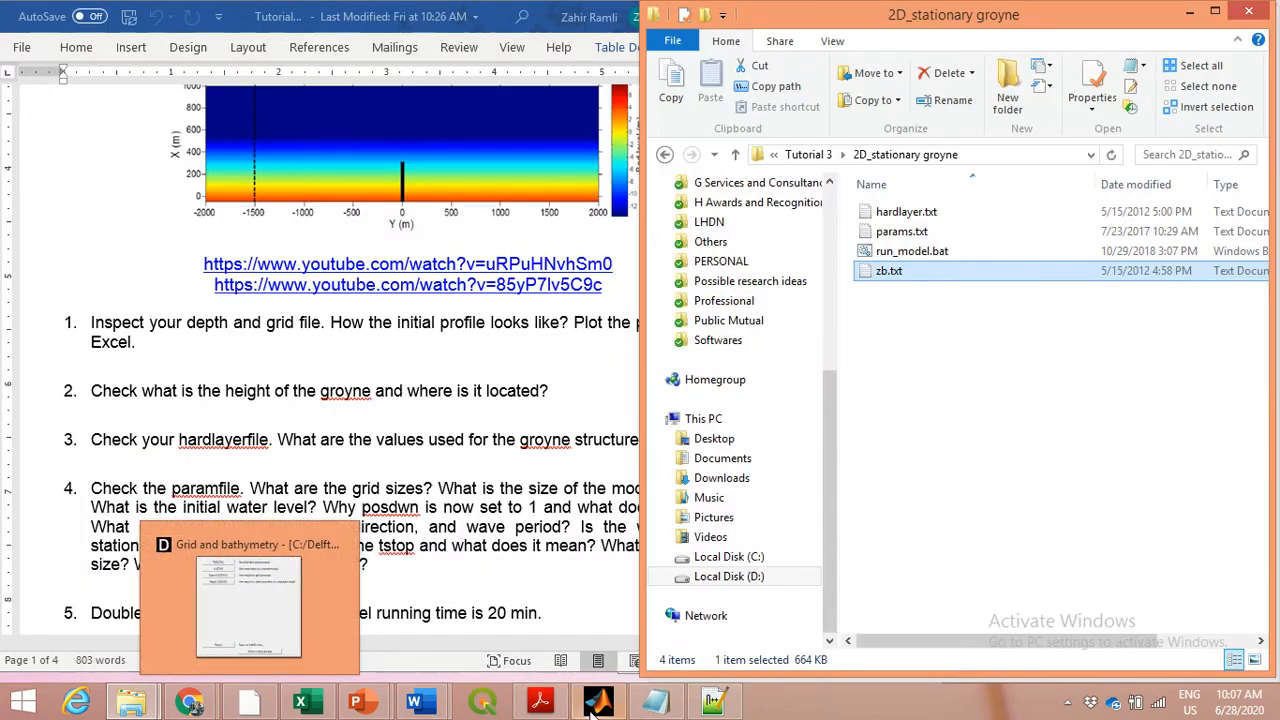
mouse_move(597, 705)
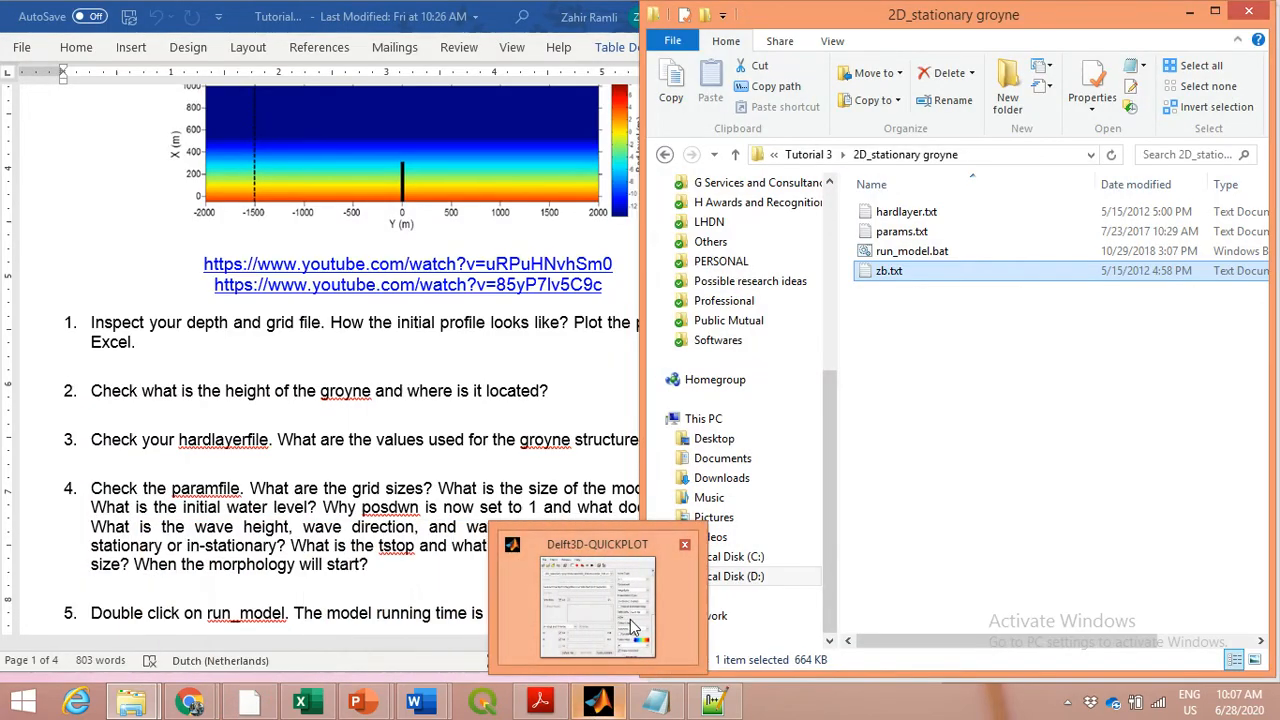
mouse_move(631, 627)
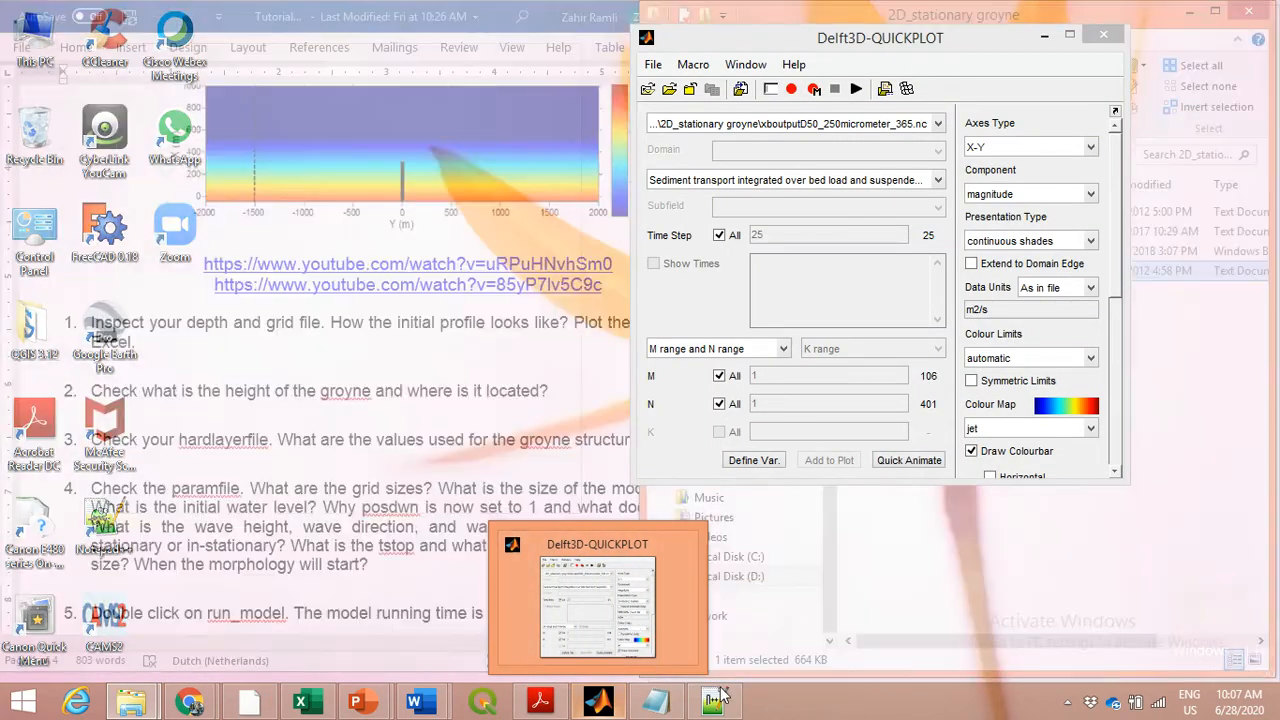
mouse_move(714, 700)
mouse_move(753, 640)
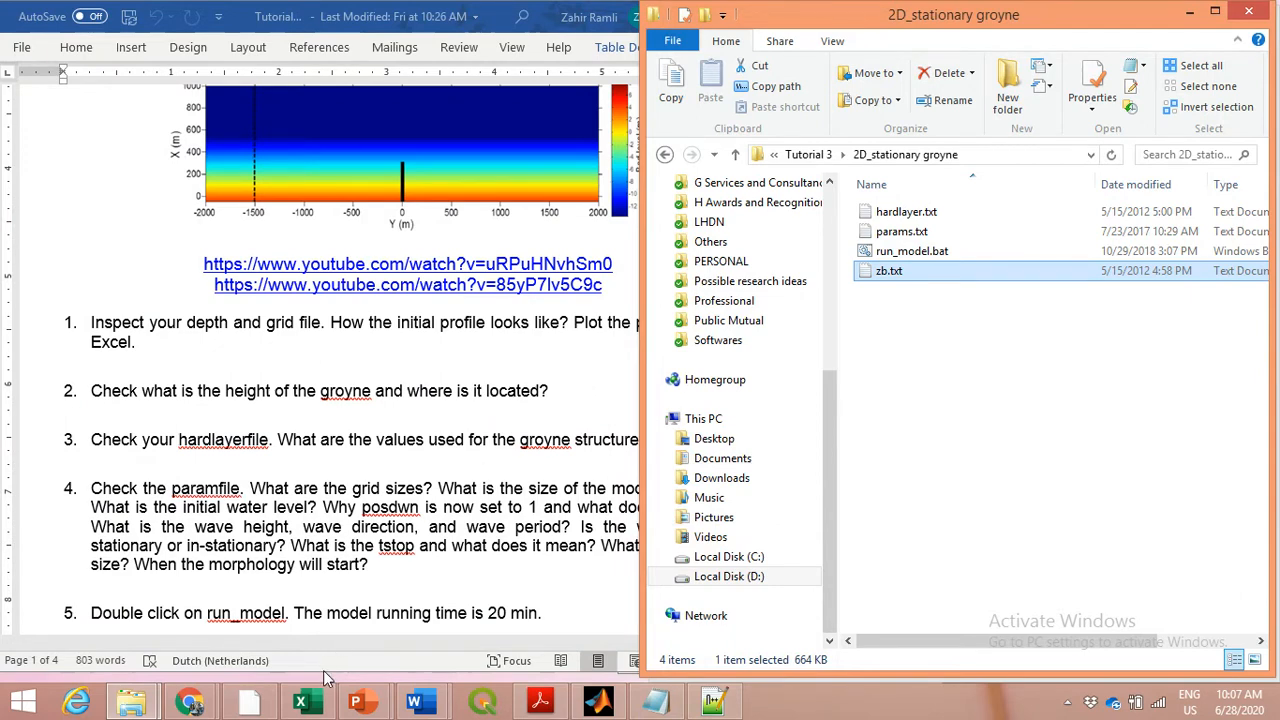
Switch to Excel and open the recent file zb.txt from the Tutorial 4 2D_stationary groyne folder
click(314, 704)
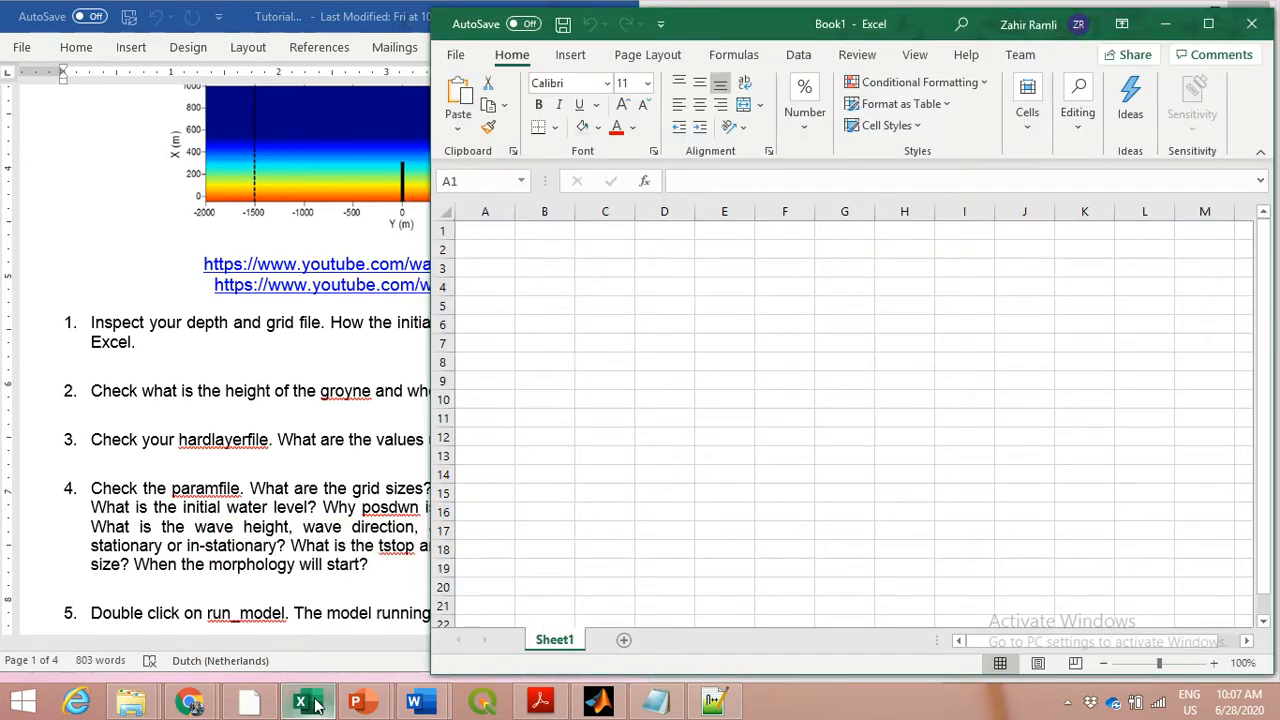
click(463, 60)
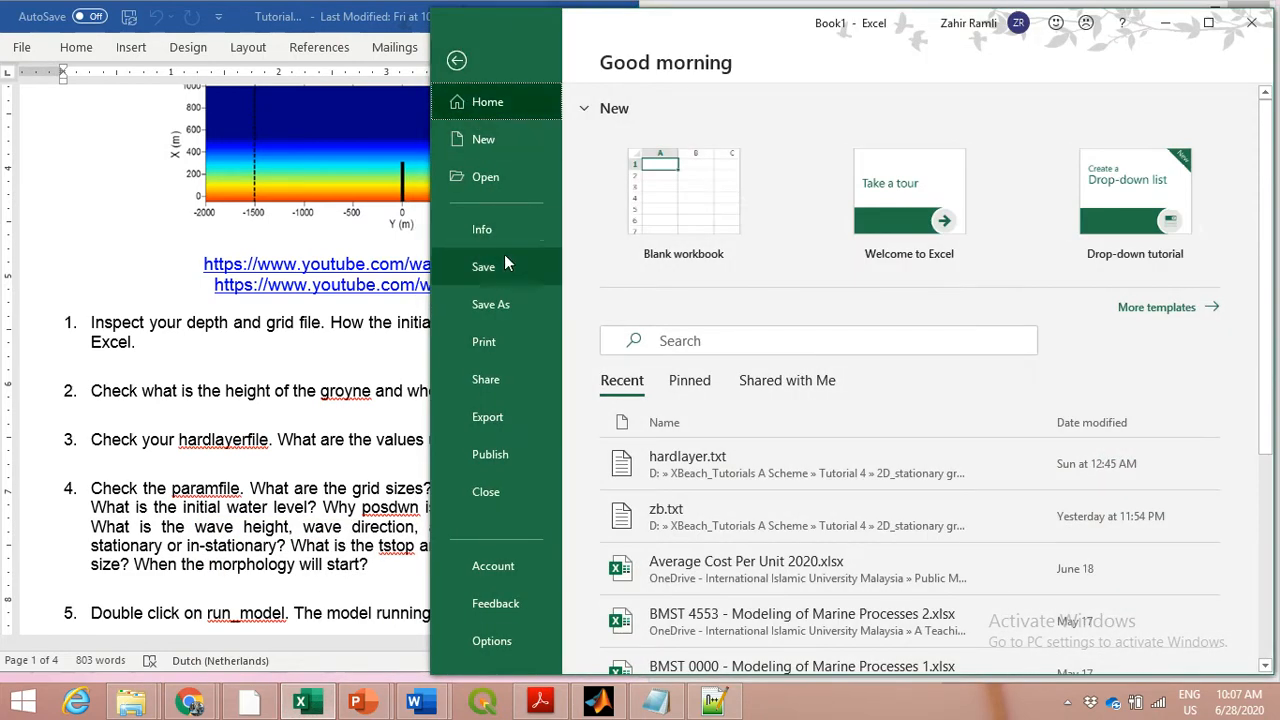
click(502, 176)
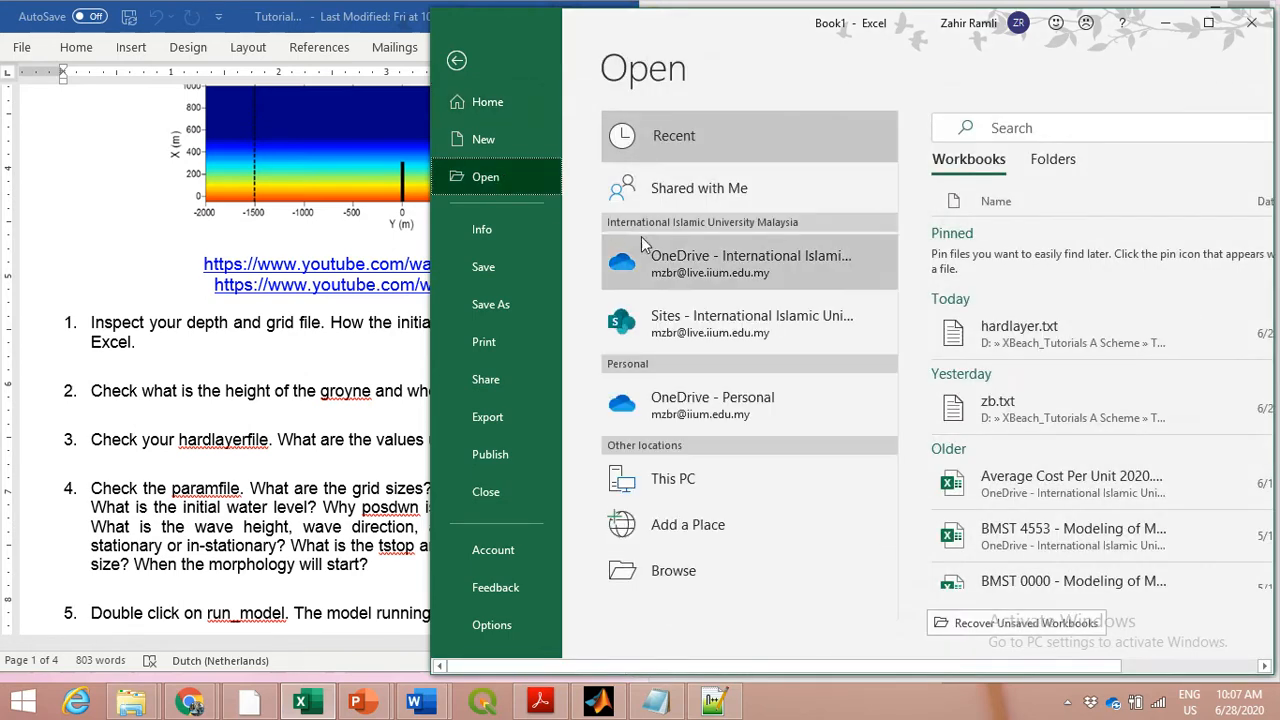
click(1037, 420)
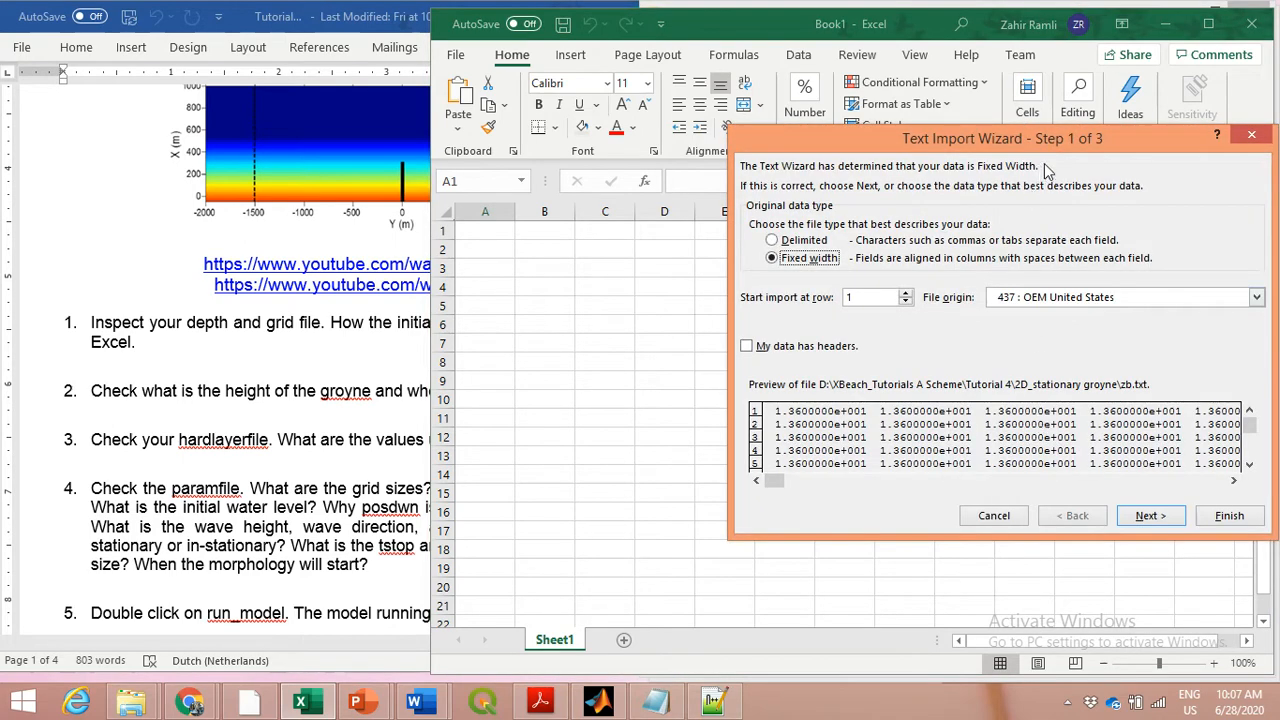
Import zb.txt as delimited text with tab and space delimiters, consecutive delimiters treated as one, and General column format
drag(1057, 140, 787, 94)
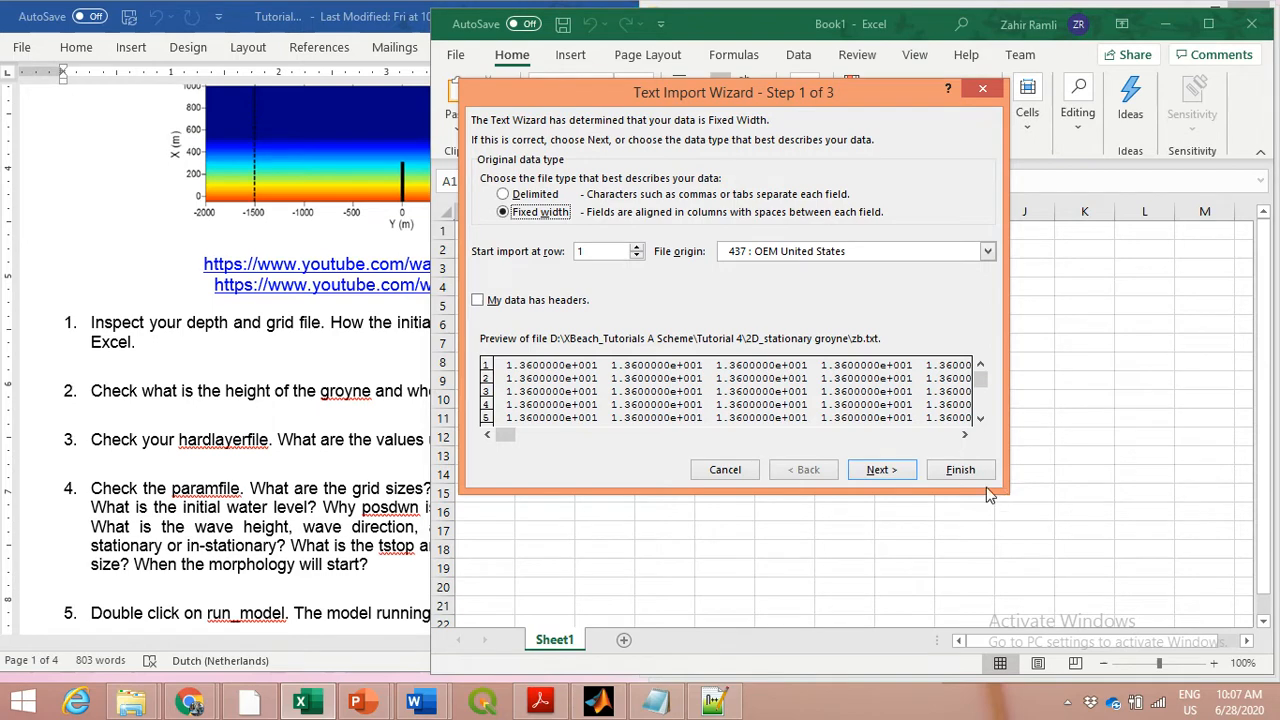
click(546, 198)
click(891, 477)
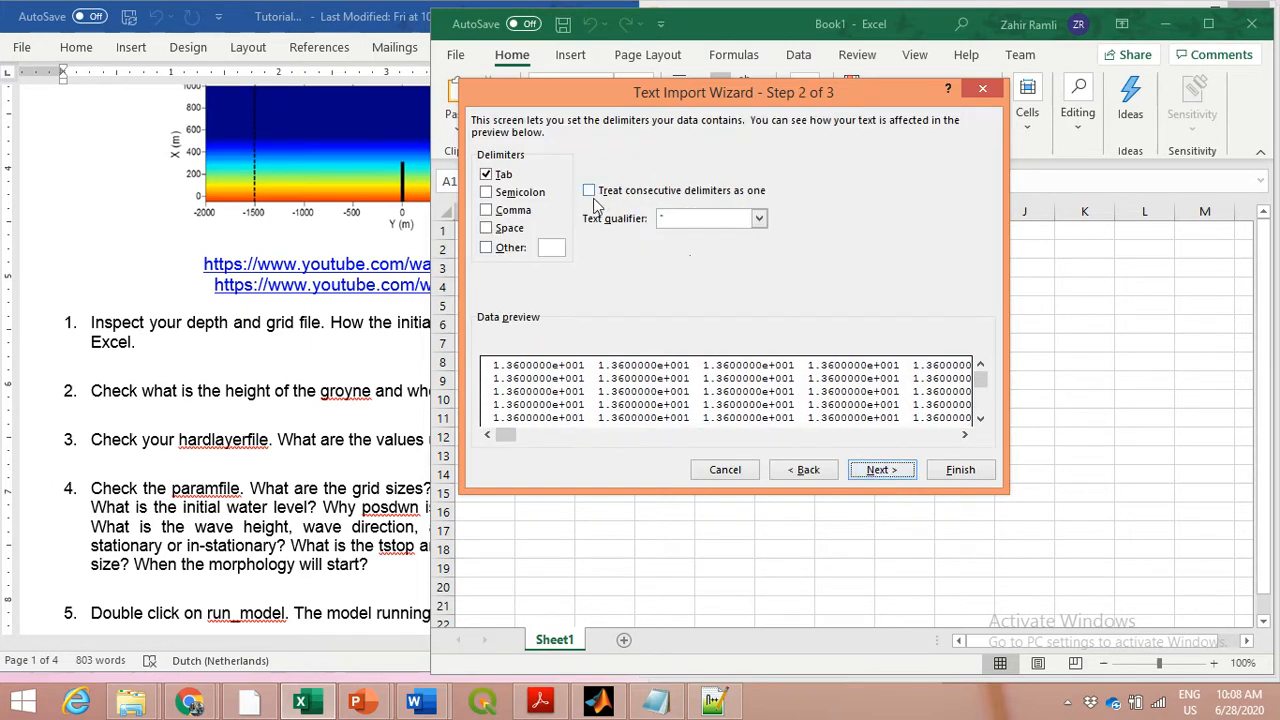
click(511, 236)
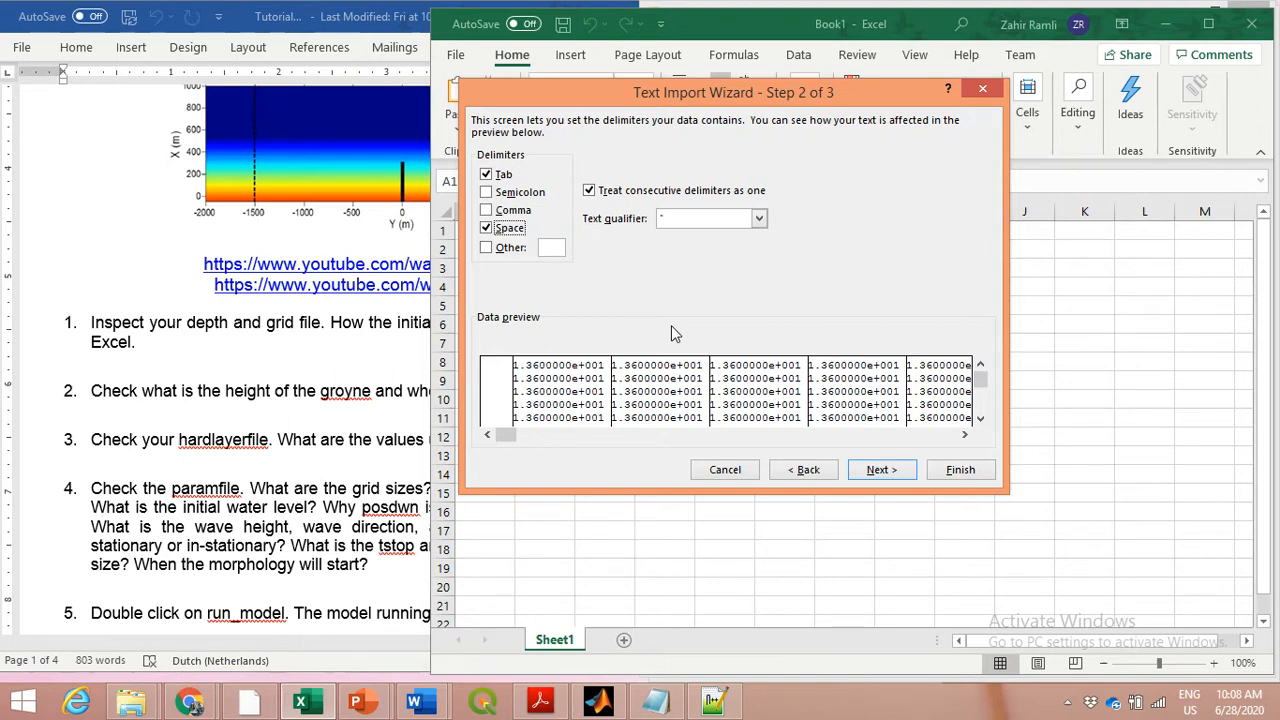
click(880, 471)
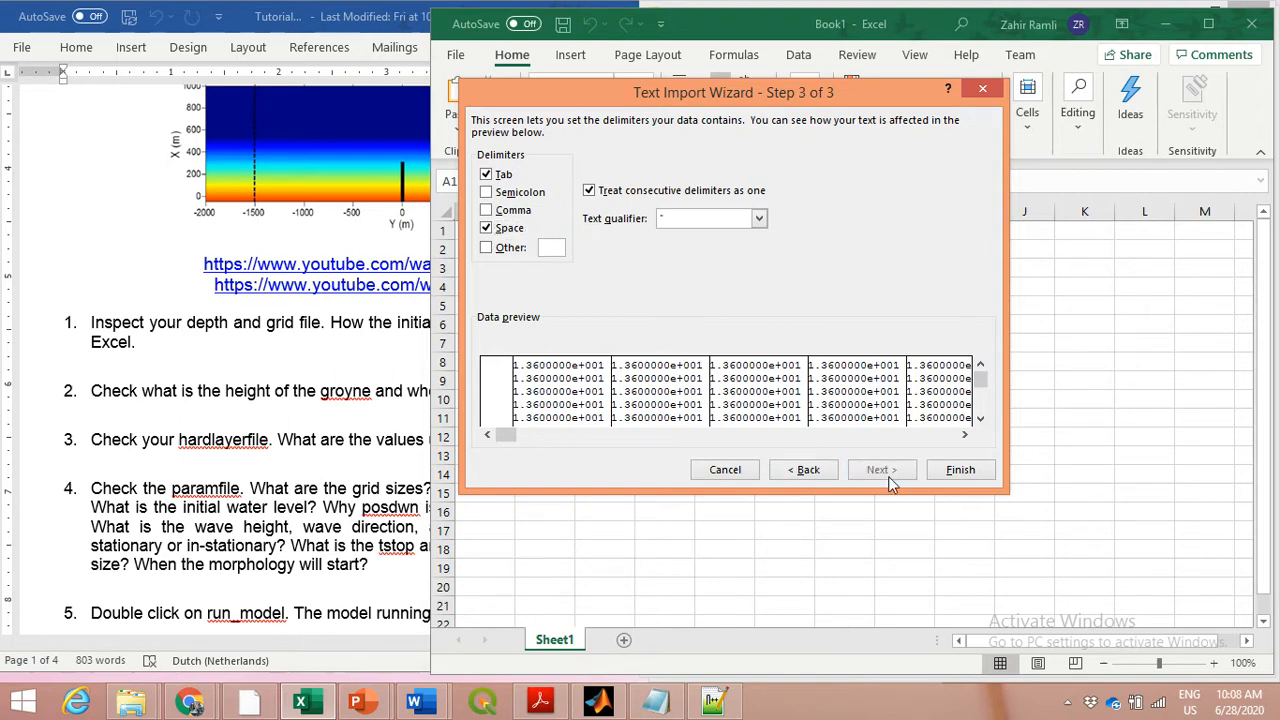
click(966, 470)
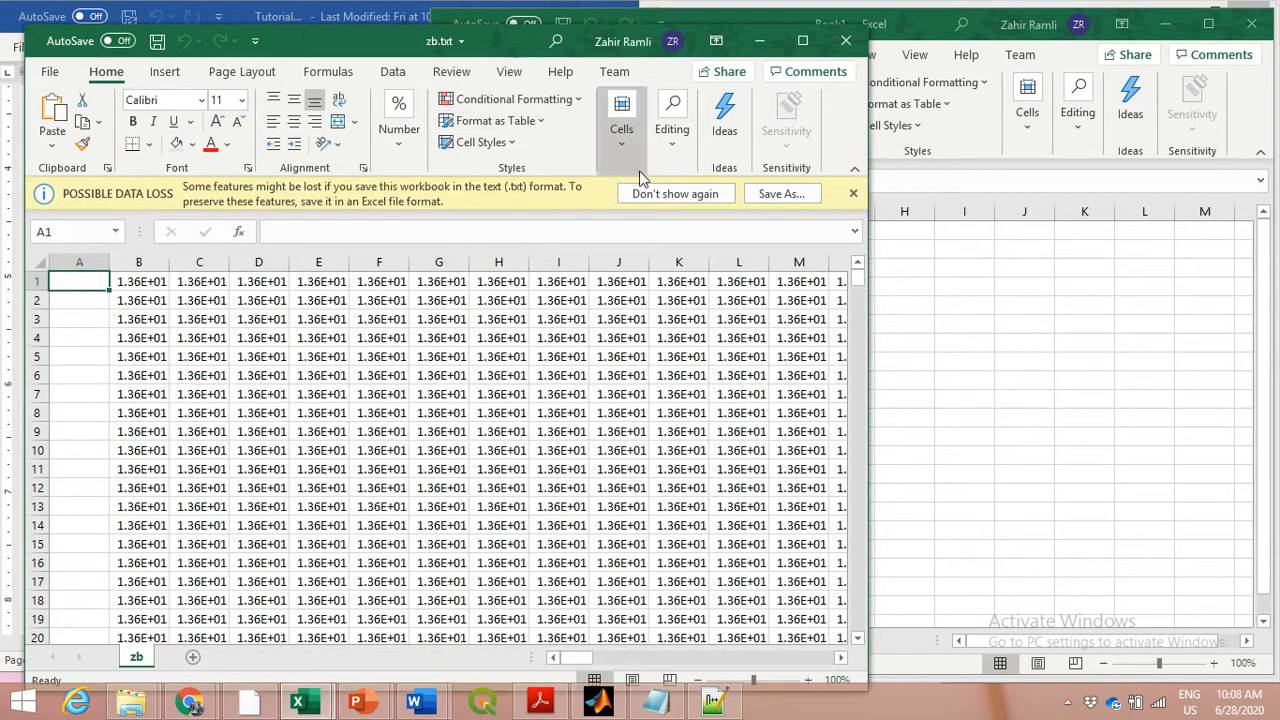
Dismiss the possible data loss notice and maximize the zb.txt workbook window
click(853, 194)
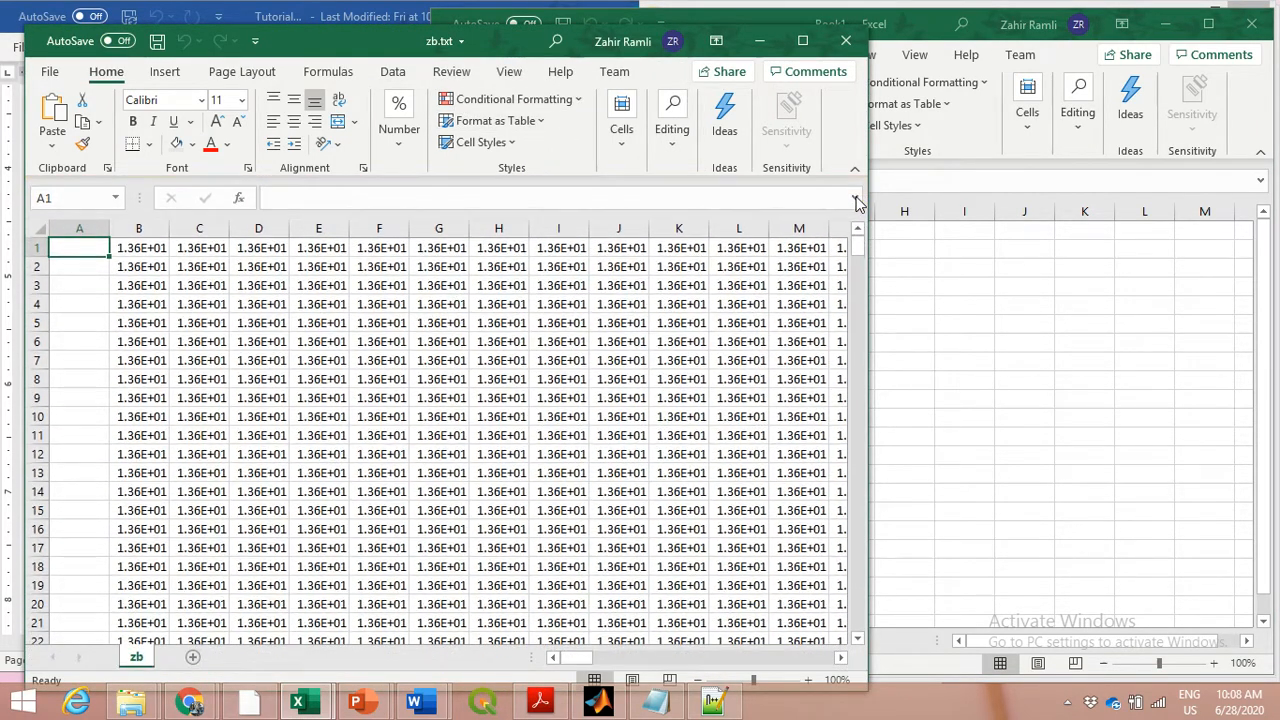
drag(603, 41, 745, 43)
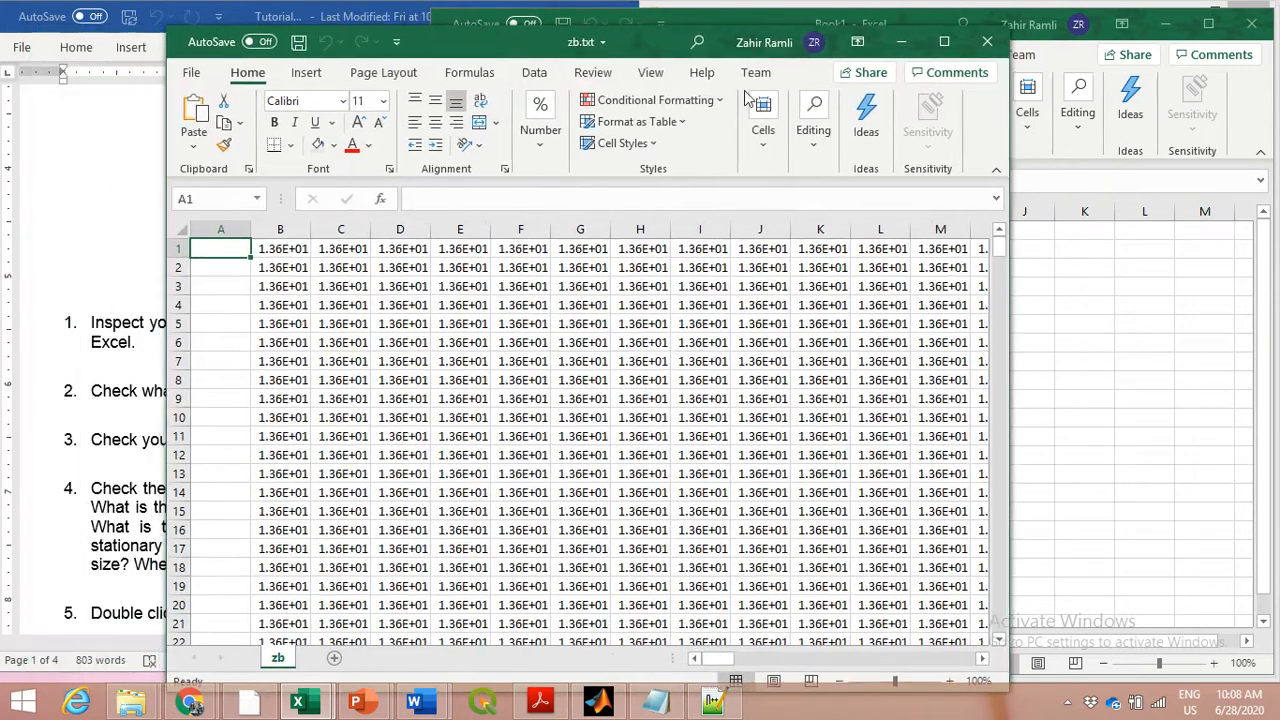
click(944, 41)
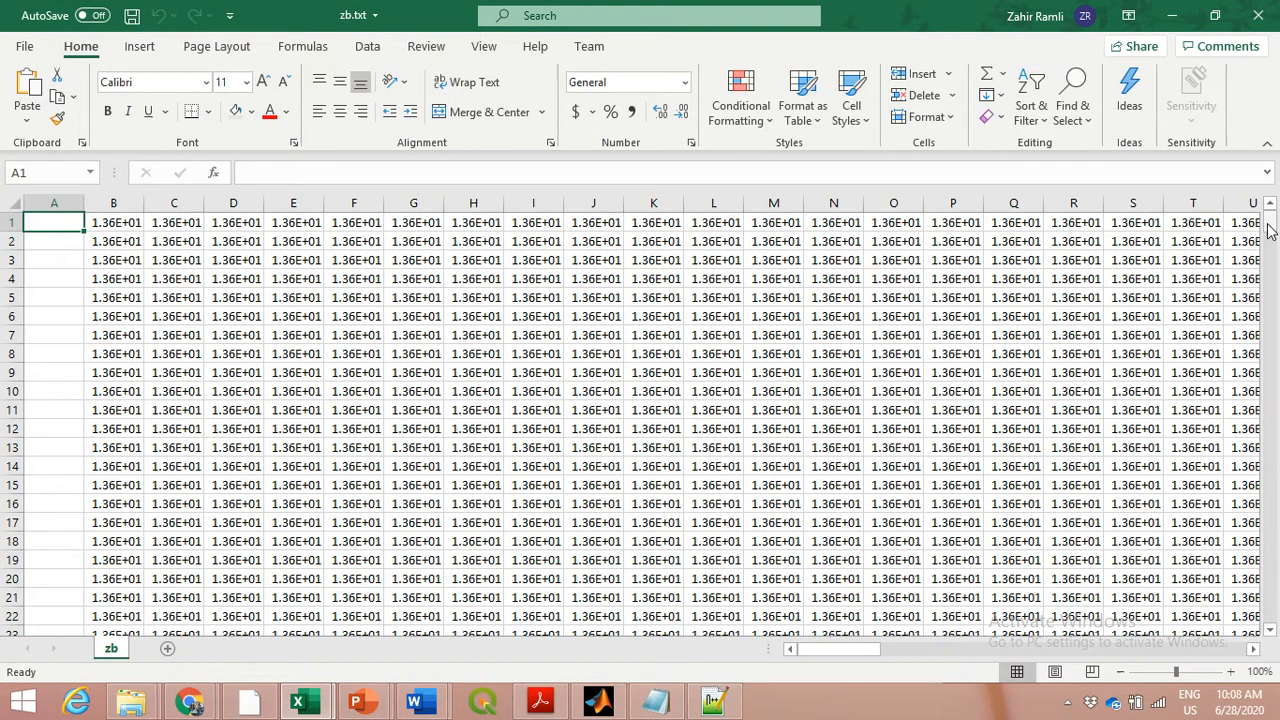
Change the number format of all imported values, from cell B1 to the last filled cell, to General
mouse_move(1270, 224)
mouse_down()
mouse_move(1270, 605)
mouse_move(1258, 648)
mouse_move(1272, 220)
mouse_up()
click(134, 223)
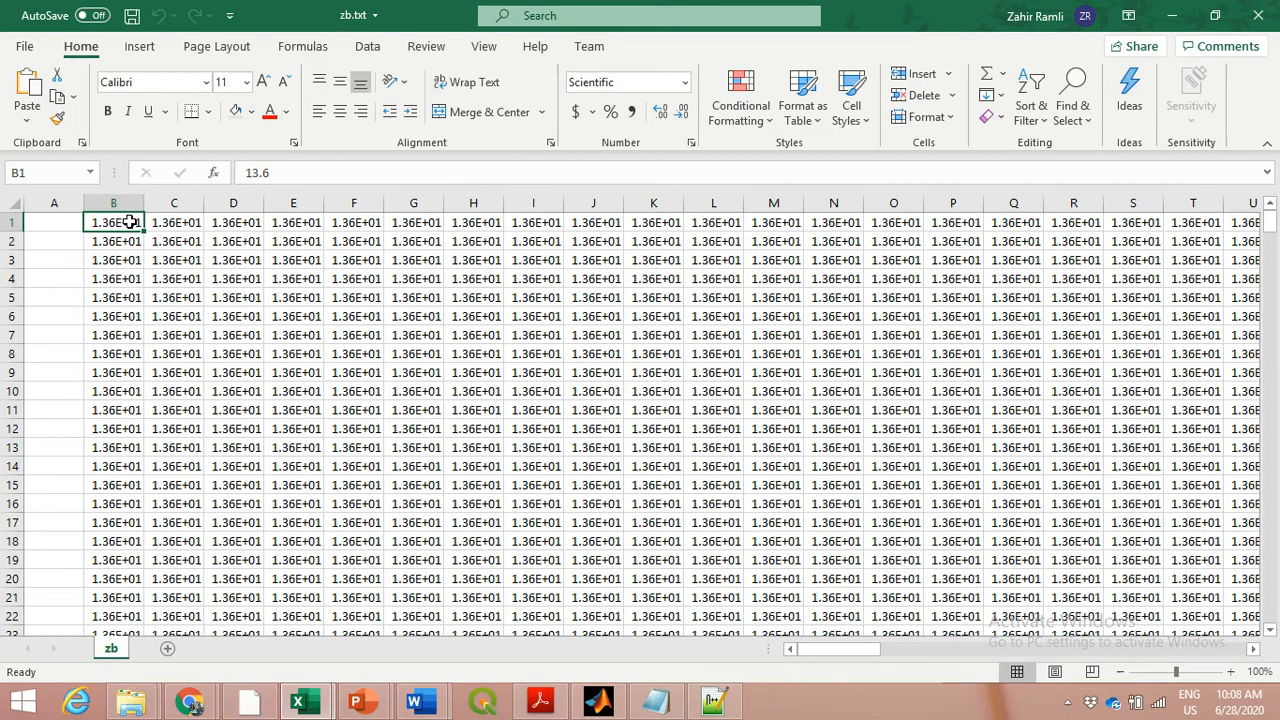
key(ctrl+shift+End)
click(685, 82)
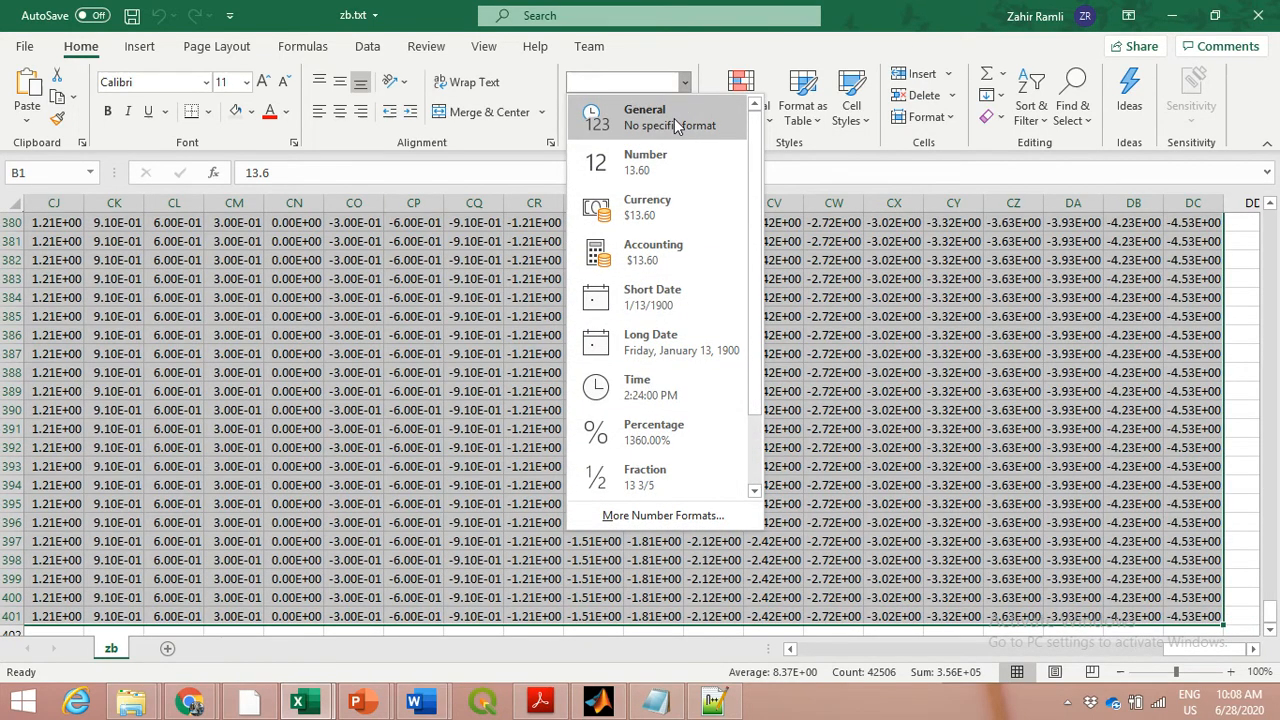
click(672, 117)
click(537, 408)
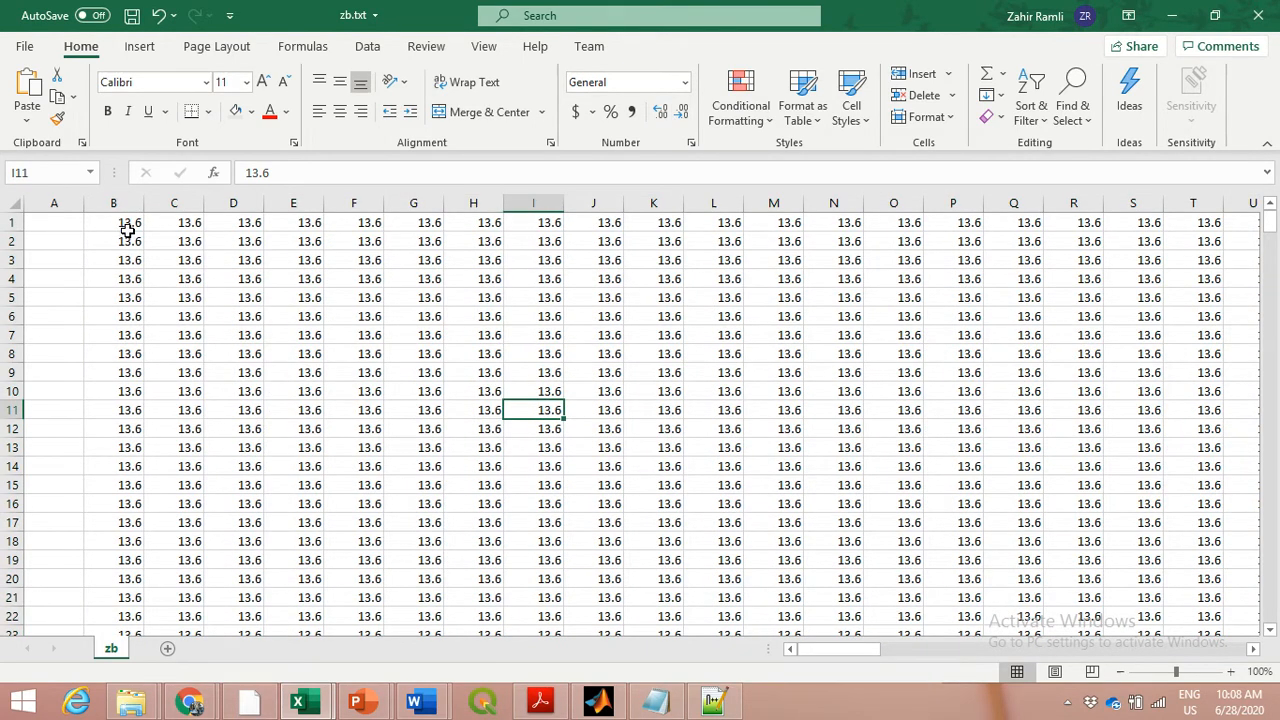
Examine the depth values along row 1 from column B to the last filled column and back
click(428, 227)
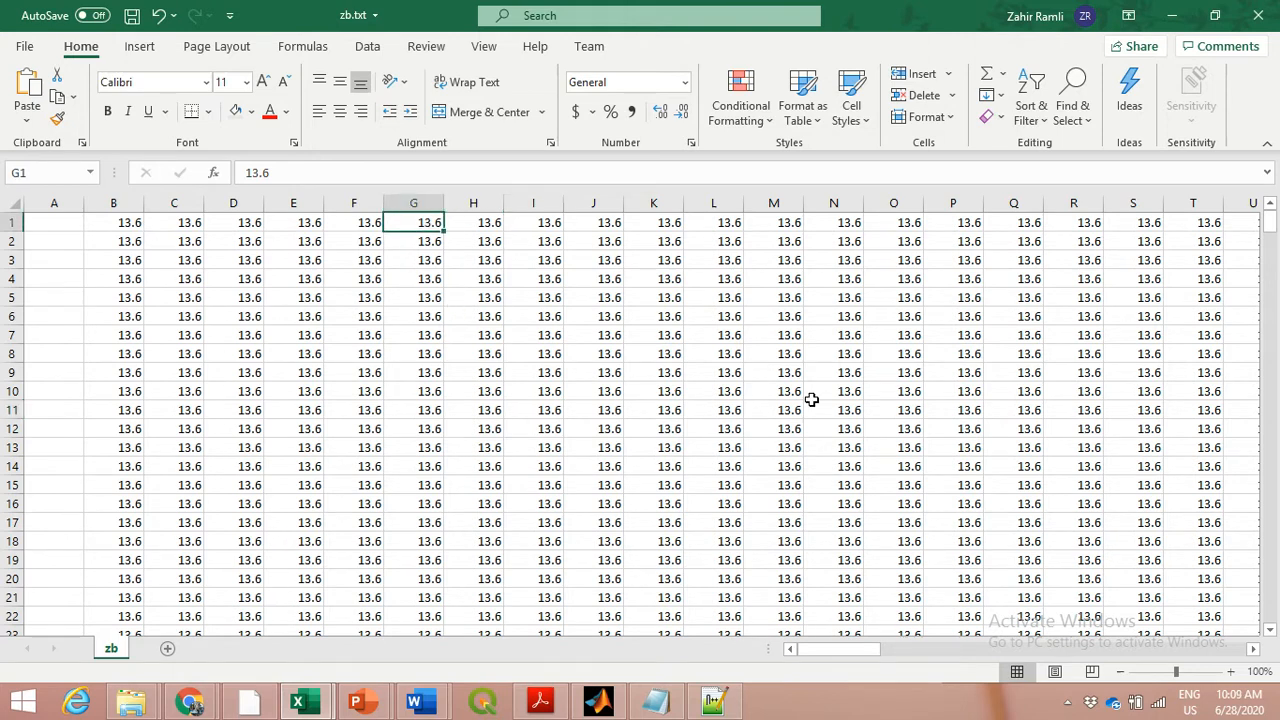
drag(861, 654, 800, 650)
click(128, 220)
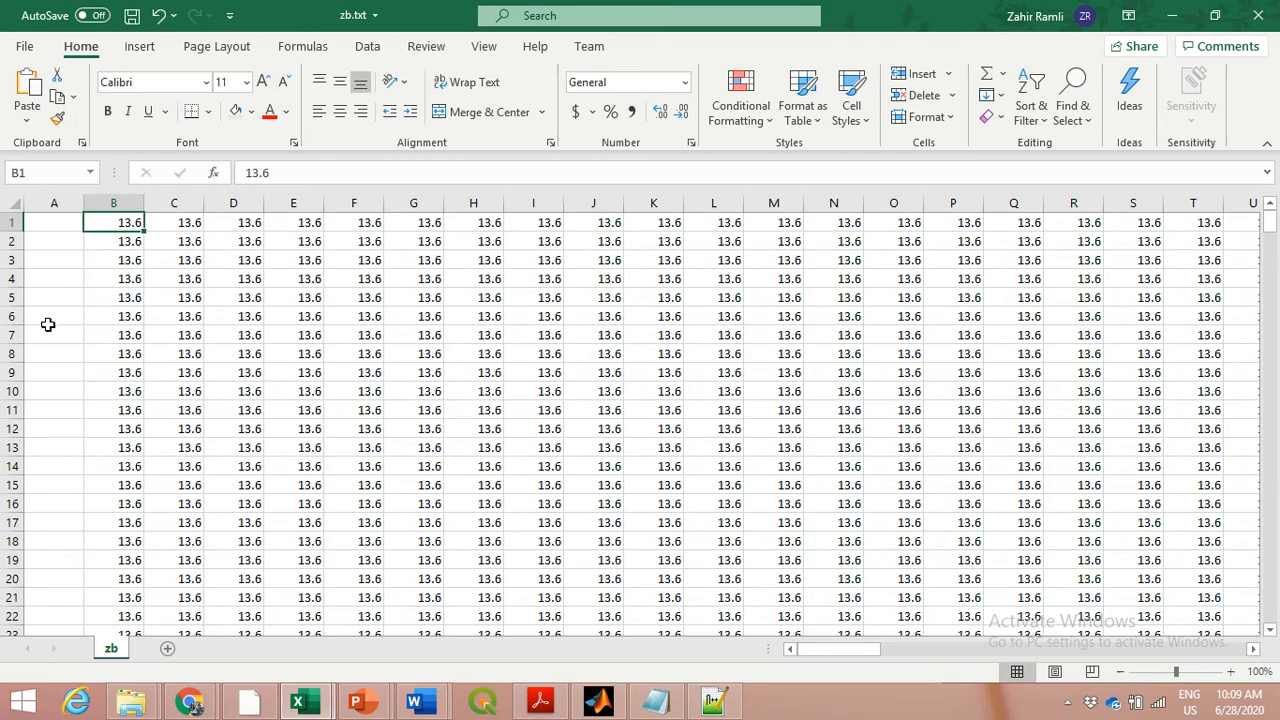
key(Right)
key(Right)
key(Right)
key(Right)
key(Right)
key(Right)
key(Right)
key(Right)
key(Right)
key(Right)
key(Right)
key(Right)
key(Right)
key(Right)
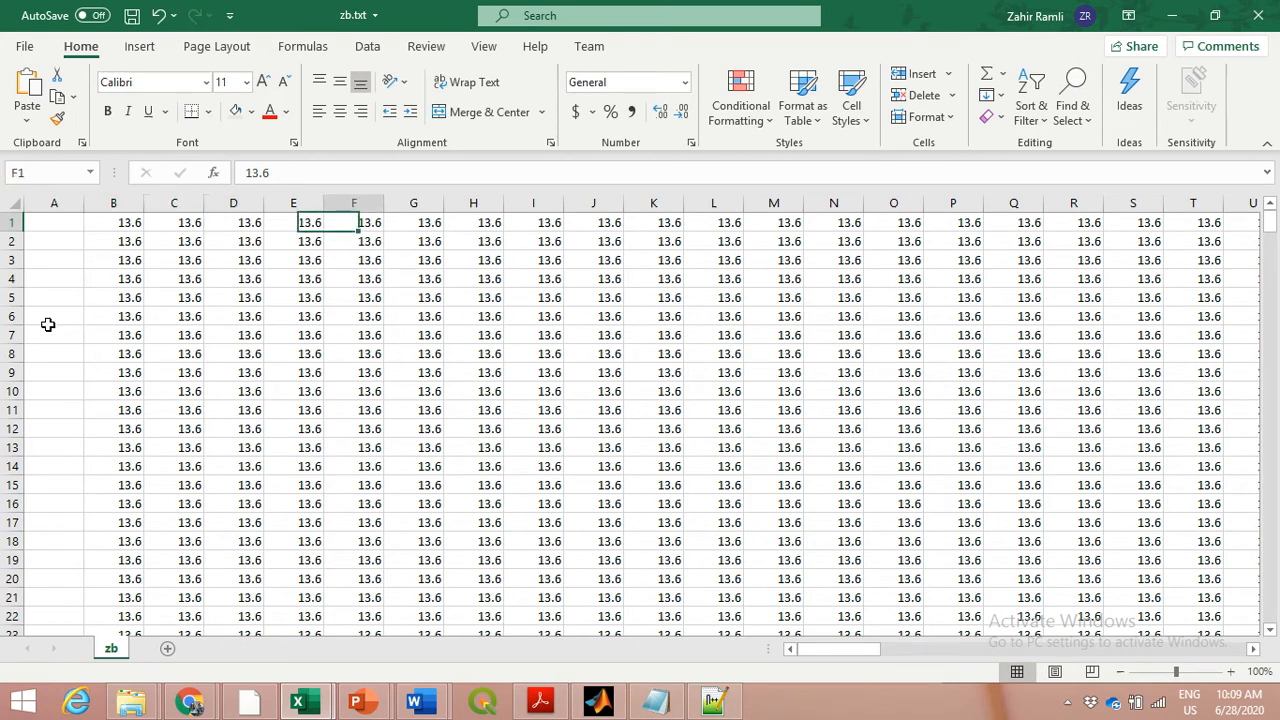
key(Right)
key(Right)
key(Right)
key(Right)
key(Right)
key(Right)
key(Right)
key(Right)
key(Right)
key(Right)
key(Right)
key(Right)
key(Right)
key(Right)
key(Right)
key(Right)
key(Right)
key(Right)
key(Right)
key(Right)
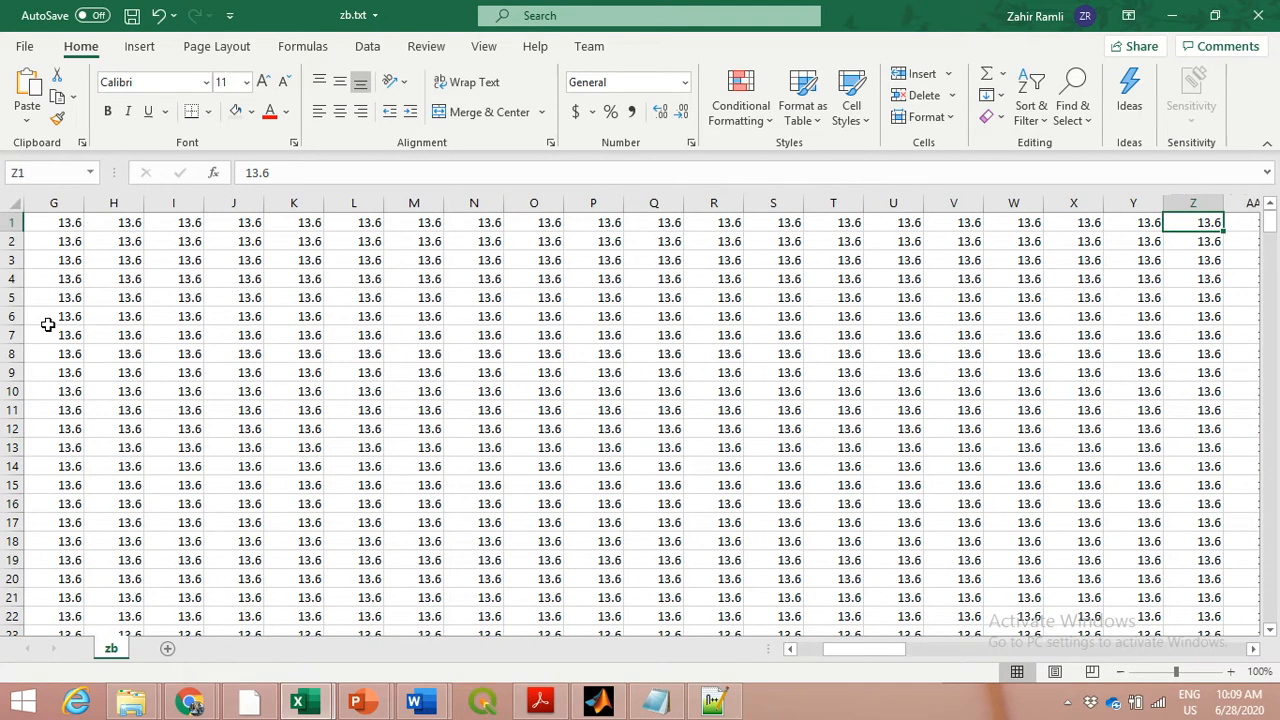
key(Right)
key(Right)
key(Right)
key(Right)
key(Right)
key(Right)
key(Right)
key(Right)
key(Right)
key(Right)
key(Right)
key(Right)
key(Right)
key(Right)
key(Right)
key(Right)
key(Right)
key(Right)
key(Right)
key(Right)
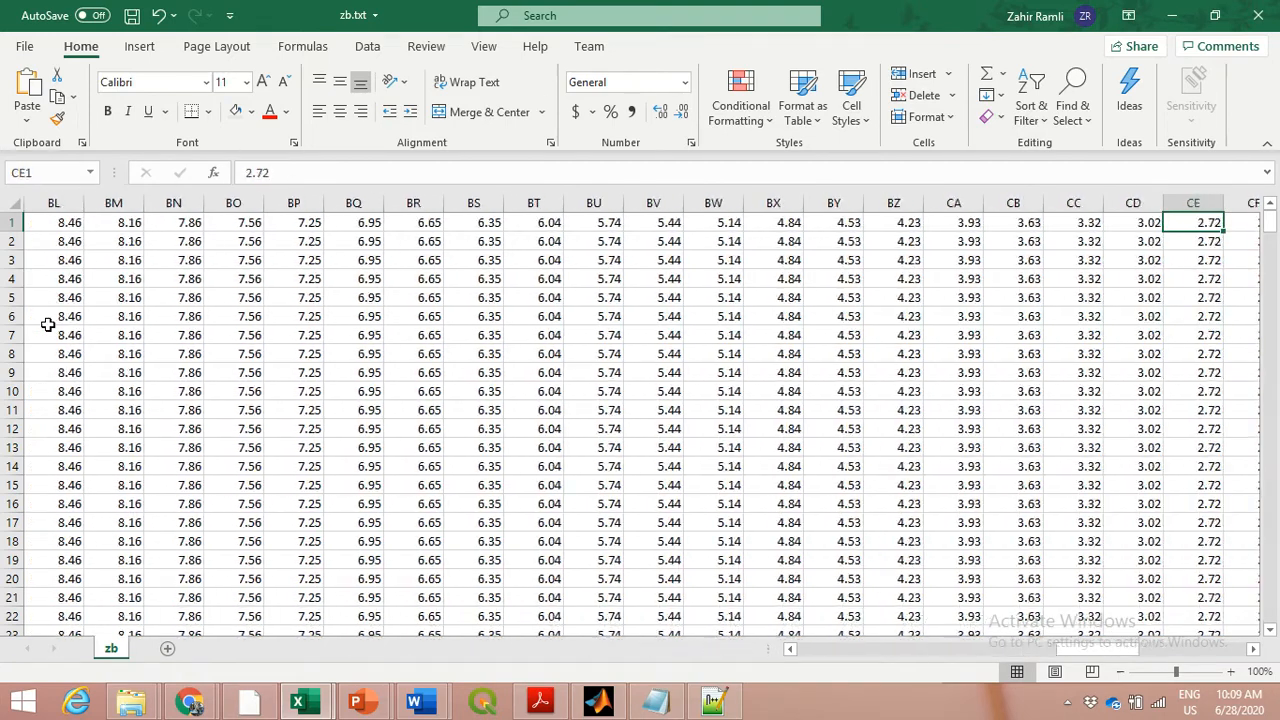
key(Right)
key(Right)
key(Right)
key(Right)
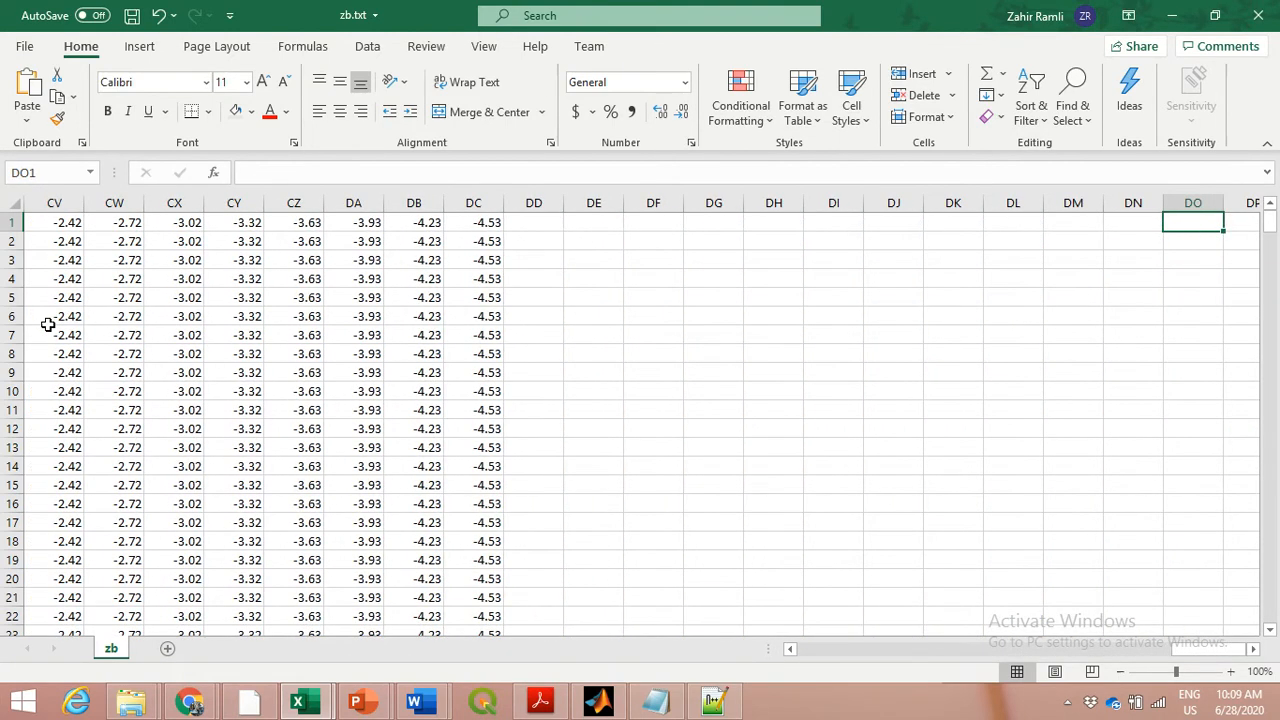
key(Left)
key(Left)
key(Left)
key(Left)
key(Left)
key(Left)
key(Left)
key(Left)
key(Left)
key(Left)
key(Left)
key(Left)
key(Left)
key(Left)
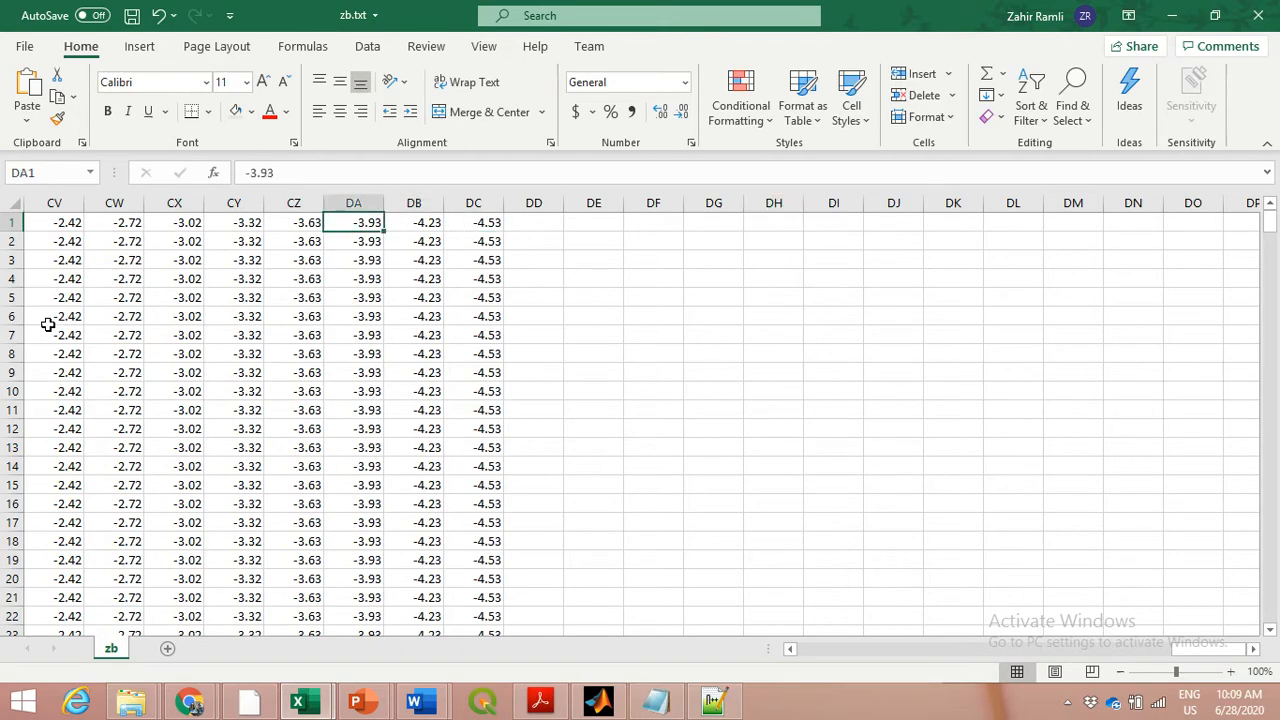
key(Right)
key(Right)
key(Right)
key(Left)
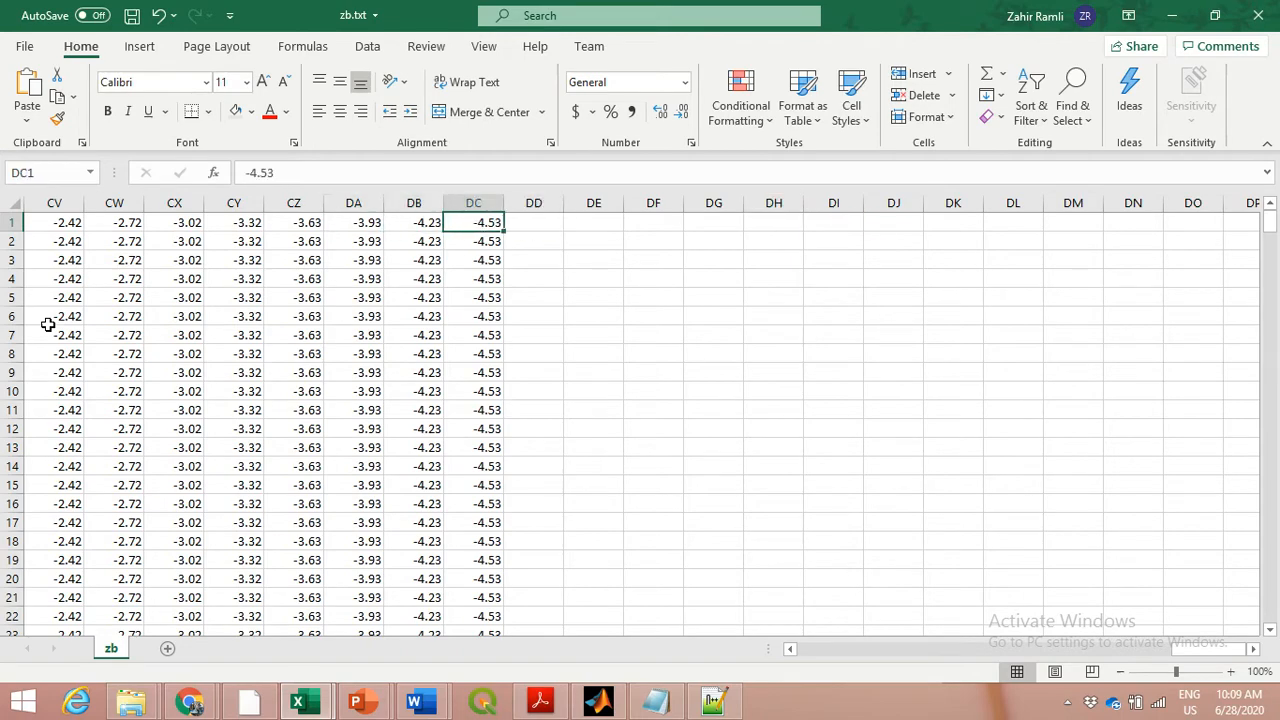
key(Left)
key(Left)
key(Left)
key(Left)
key(Left)
key(Left)
key(Left)
key(Left)
key(Left)
key(Left)
key(Left)
key(Left)
key(Left)
key(Left)
key(Left)
key(Left)
key(Left)
key(Left)
key(Left)
key(Left)
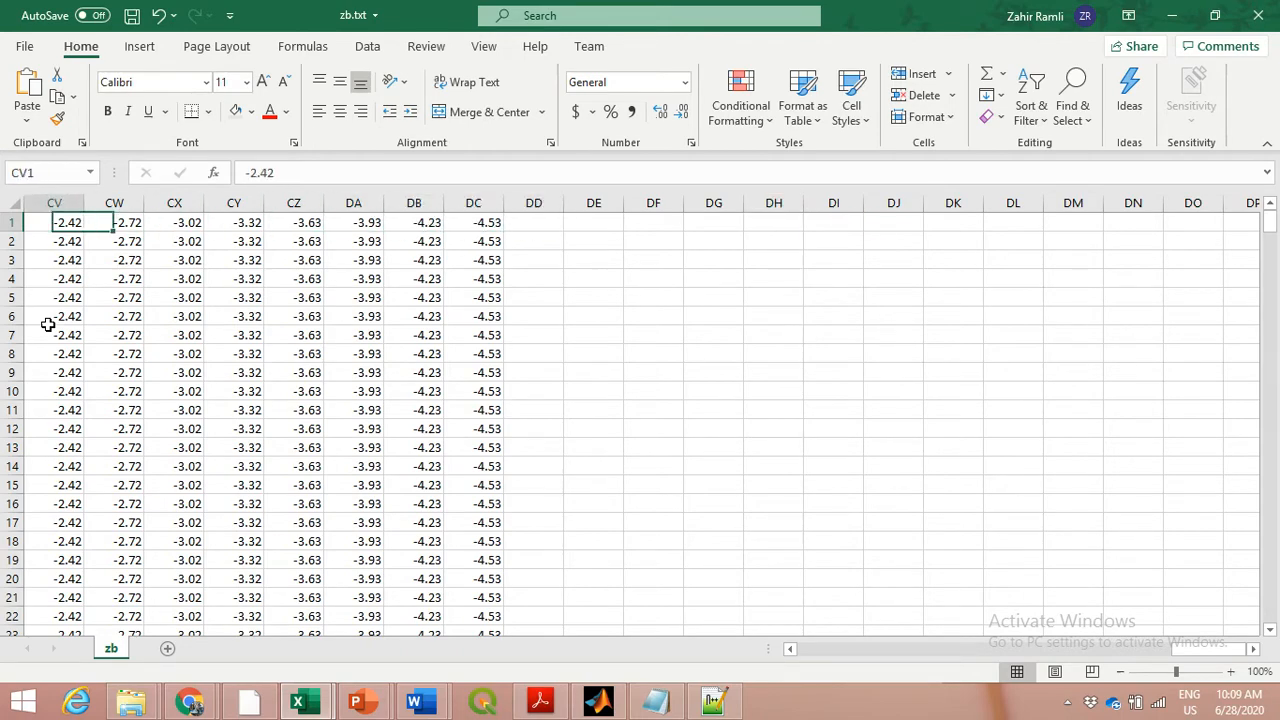
key(Left)
key(Left)
key(Left)
key(Left)
key(Left)
key(Left)
key(Left)
key(Left)
key(Left)
key(Left)
key(Left)
key(Left)
key(Left)
key(Left)
key(Left)
key(Left)
key(Left)
key(Left)
key(Left)
key(Left)
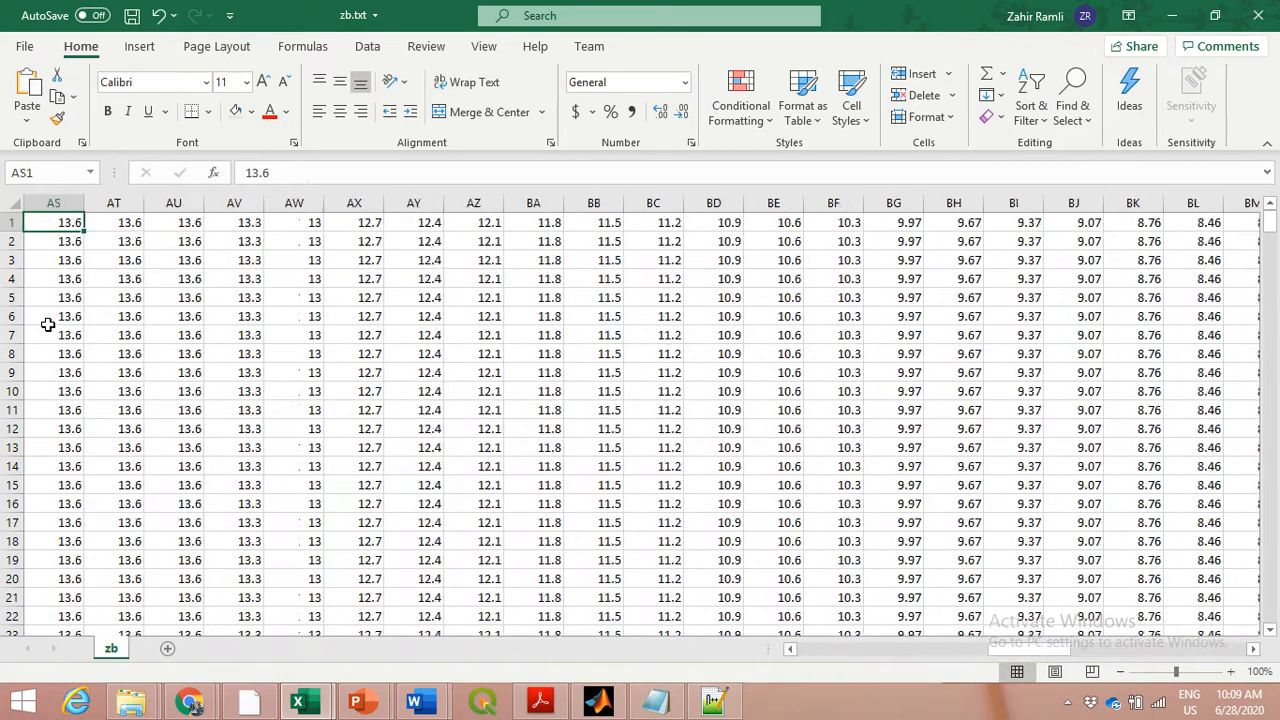
key(Left)
key(Left)
key(Left)
key(Left)
key(Left)
key(Left)
key(Left)
key(Left)
key(Left)
key(Left)
key(Left)
key(Left)
key(Left)
key(Left)
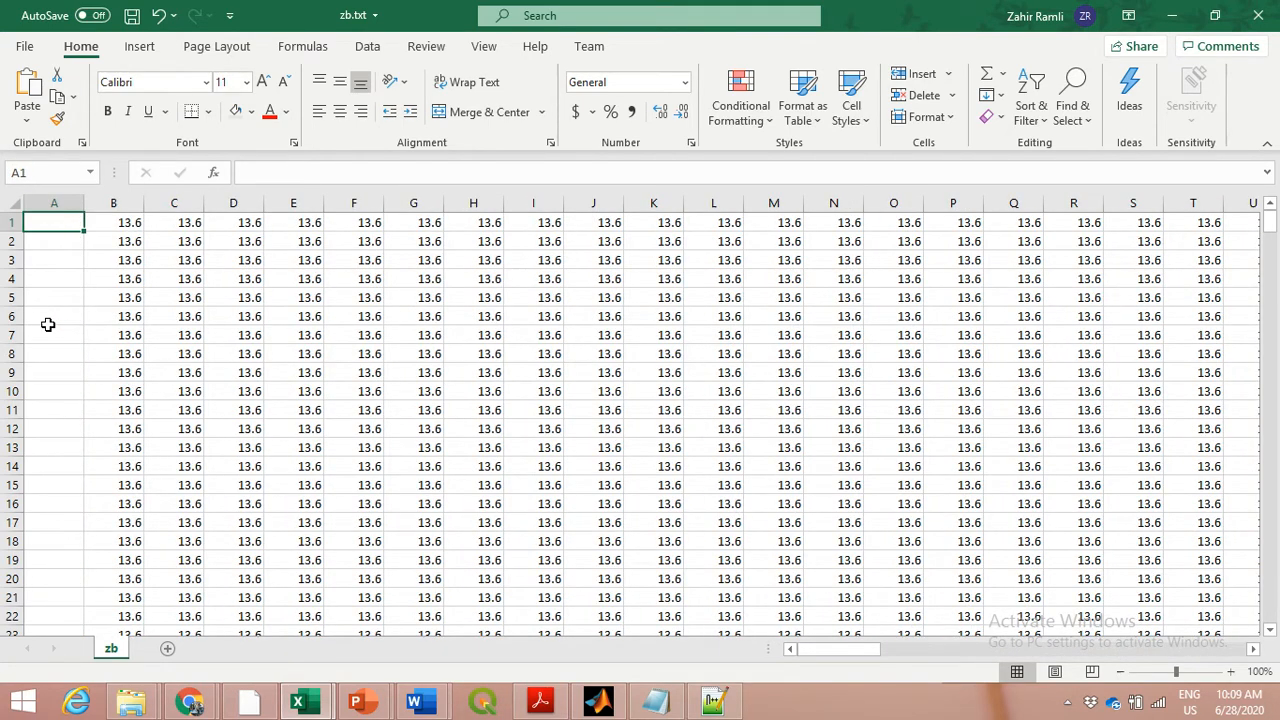
key(Right)
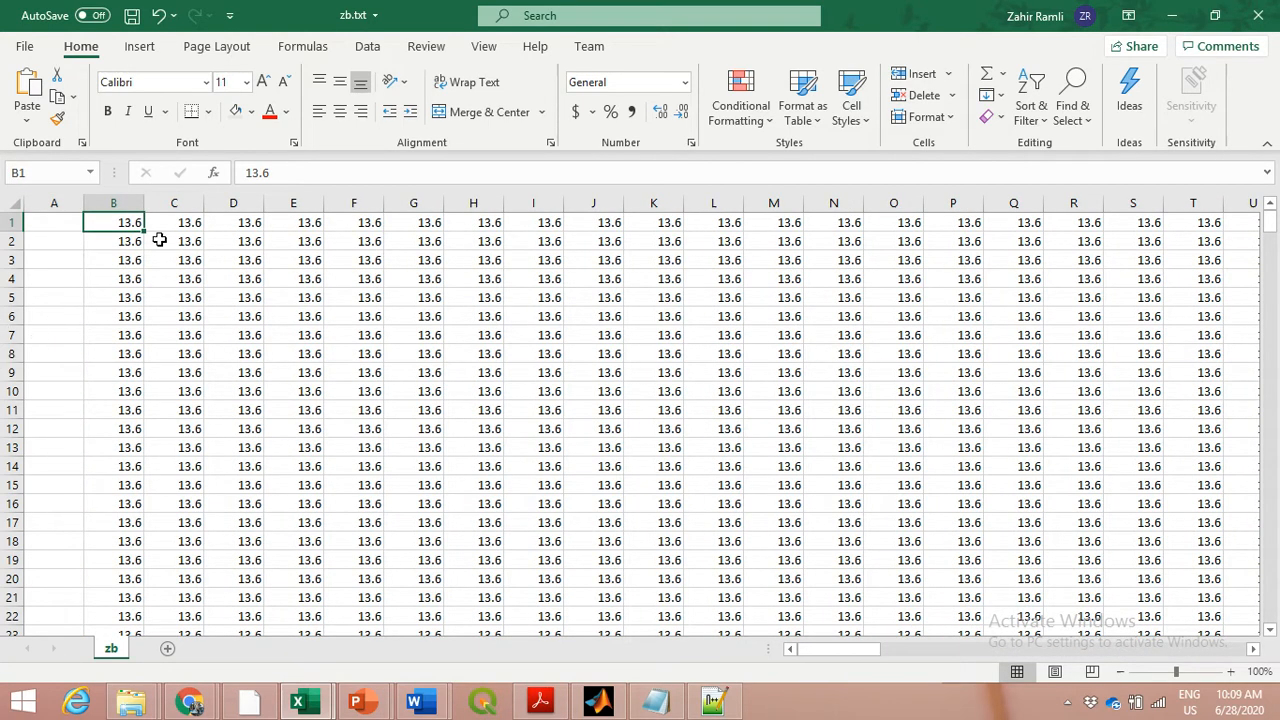
Highlight the starting cells of rows 1 to 5 one after another, beginning at column B, to compare the grid rows
drag(126, 222, 968, 215)
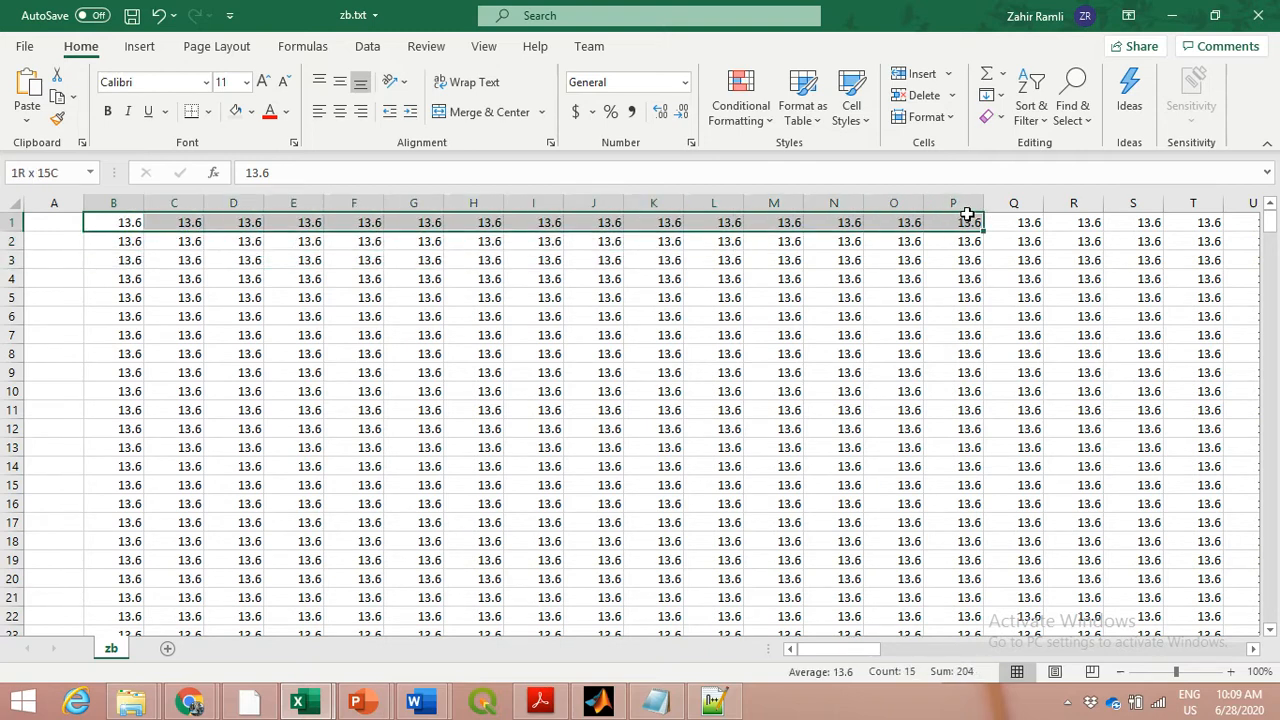
drag(120, 243, 250, 257)
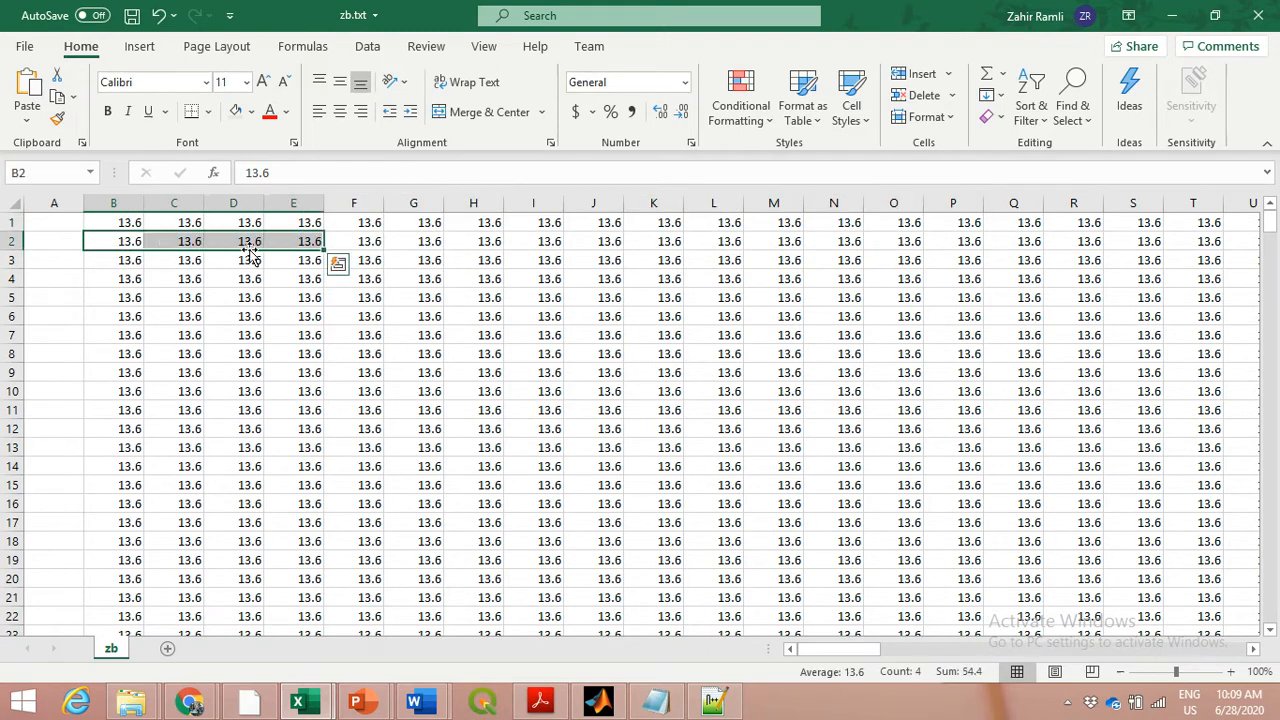
drag(106, 260, 223, 257)
drag(118, 279, 210, 278)
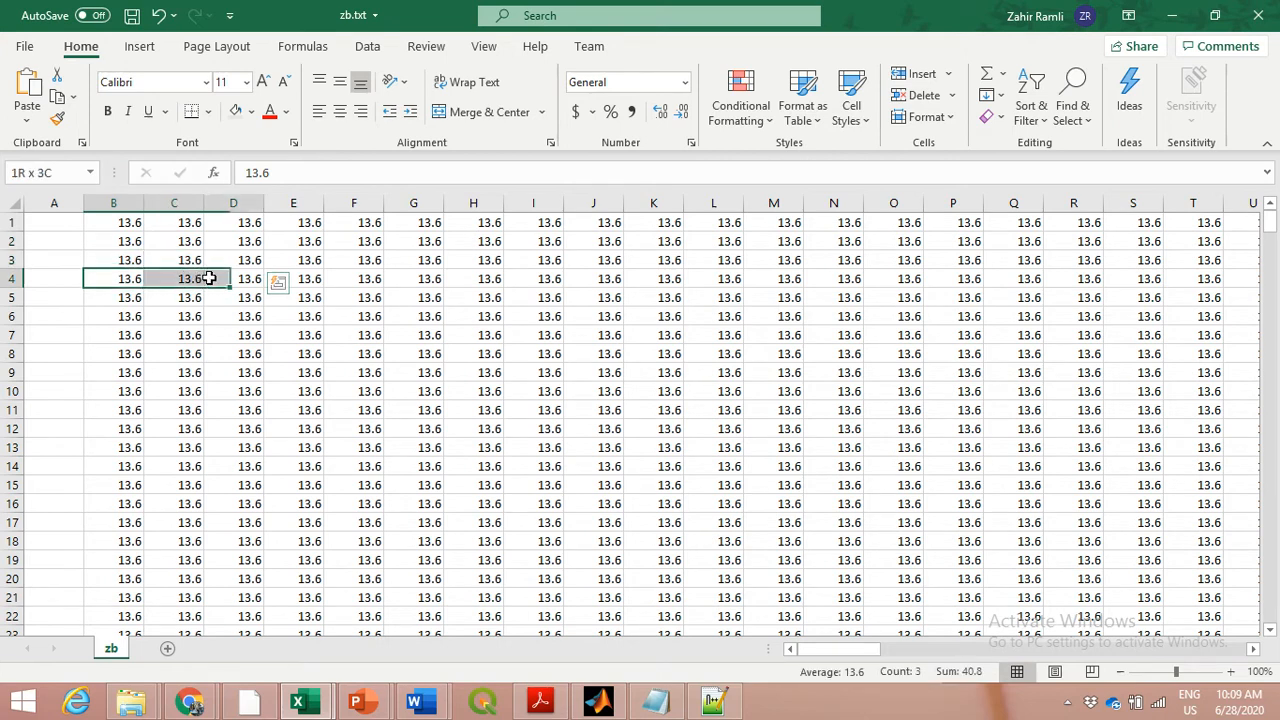
drag(126, 297, 233, 297)
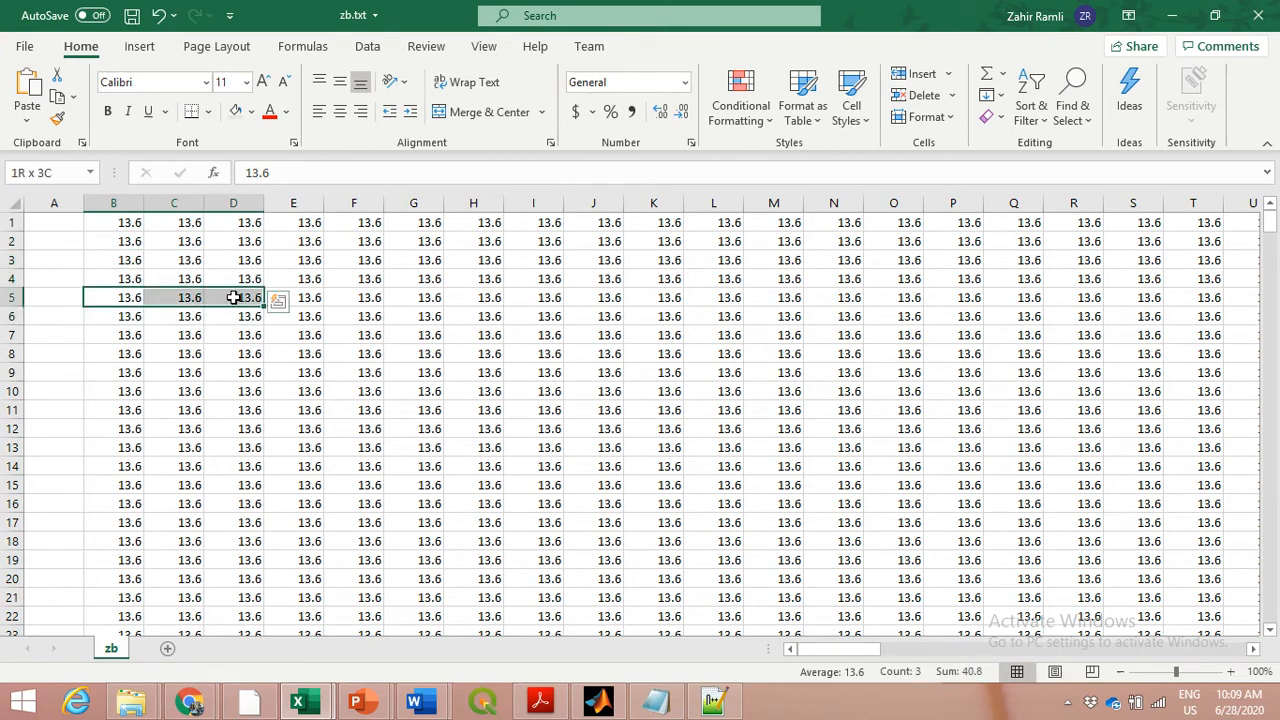
Insert a 2-D line chart of row 1 from cell B1 to the last filled column and enlarge it slightly
click(134, 223)
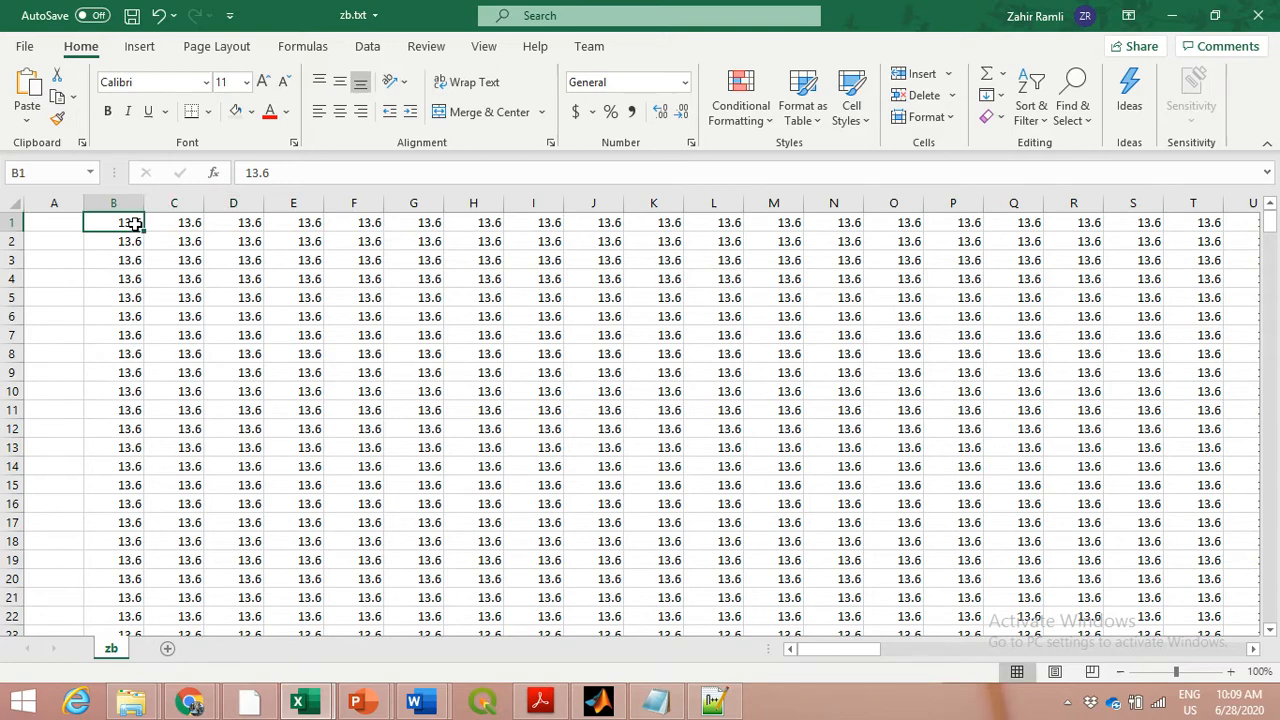
key(ctrl+shift+Right)
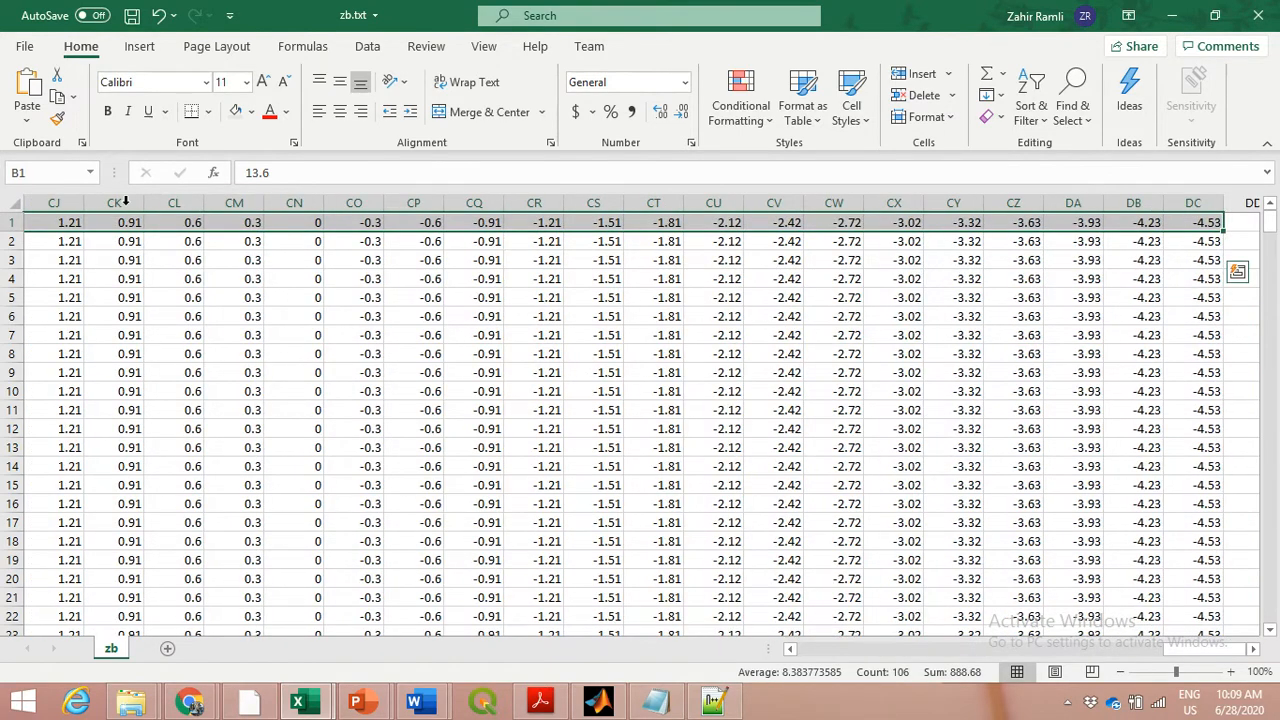
click(146, 57)
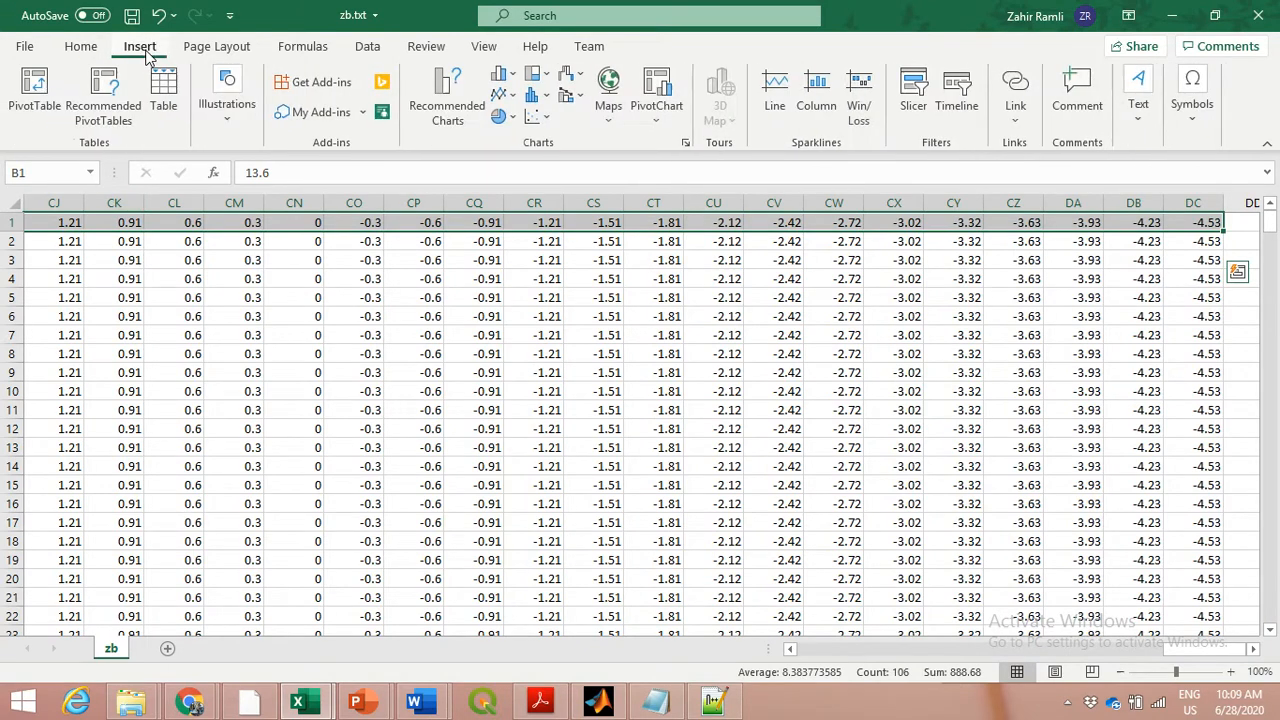
click(504, 94)
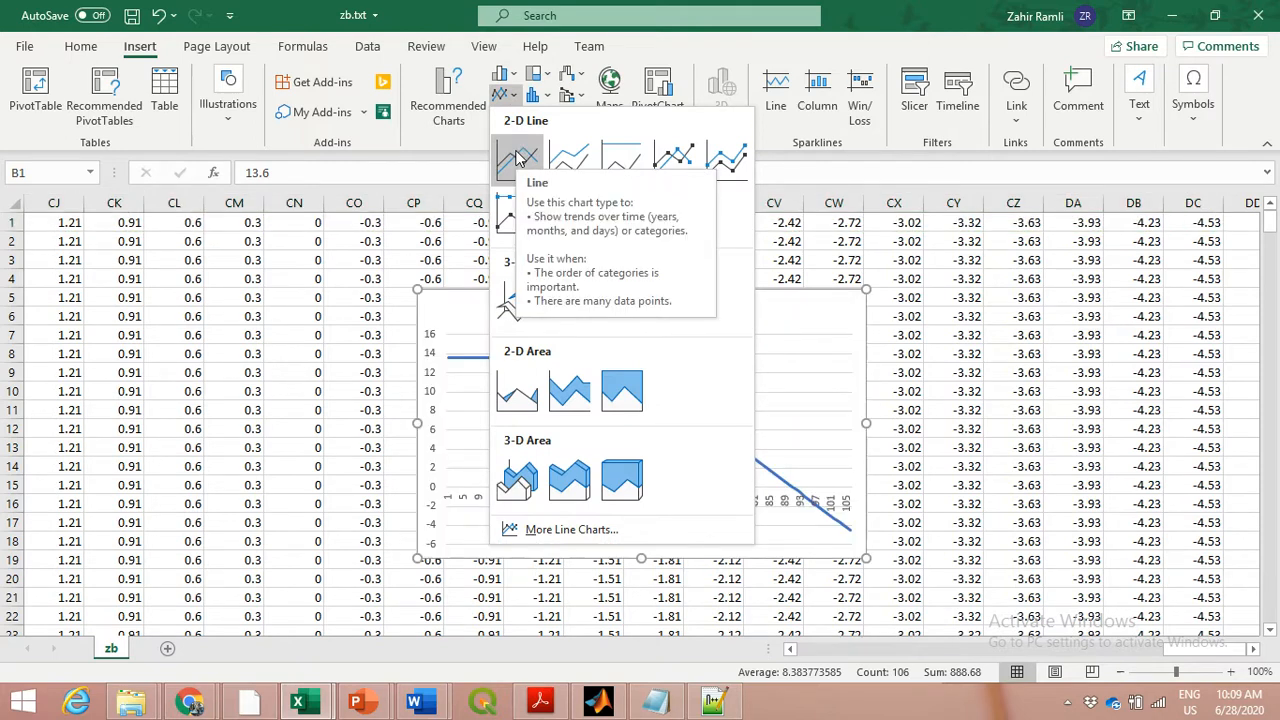
click(518, 158)
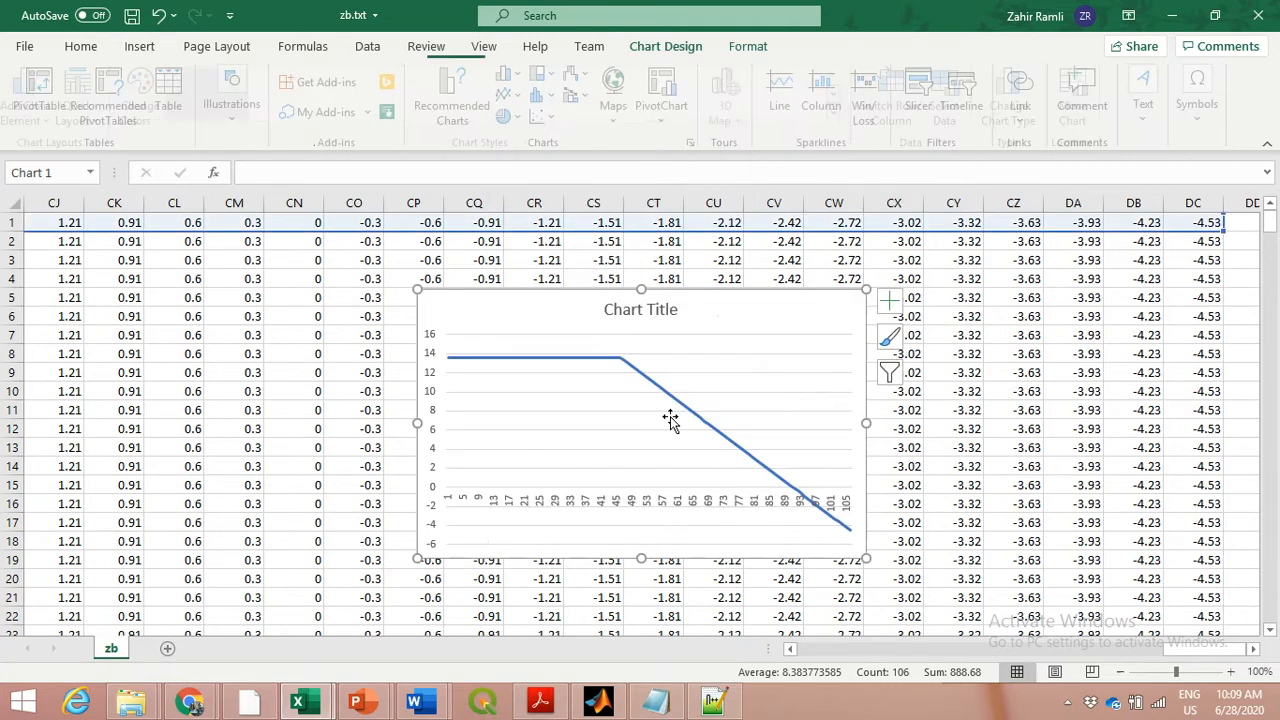
drag(866, 557, 903, 567)
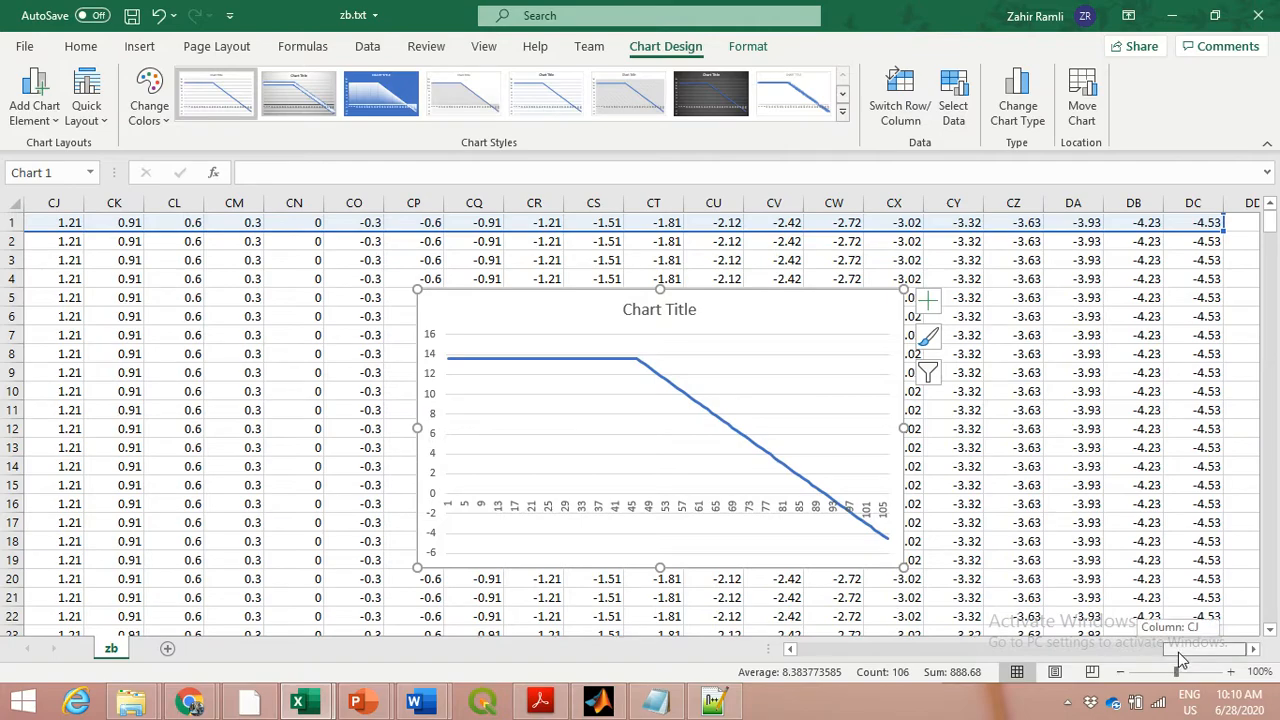
mouse_move(1178, 652)
mouse_down()
mouse_move(1135, 653)
mouse_move(1179, 647)
mouse_up()
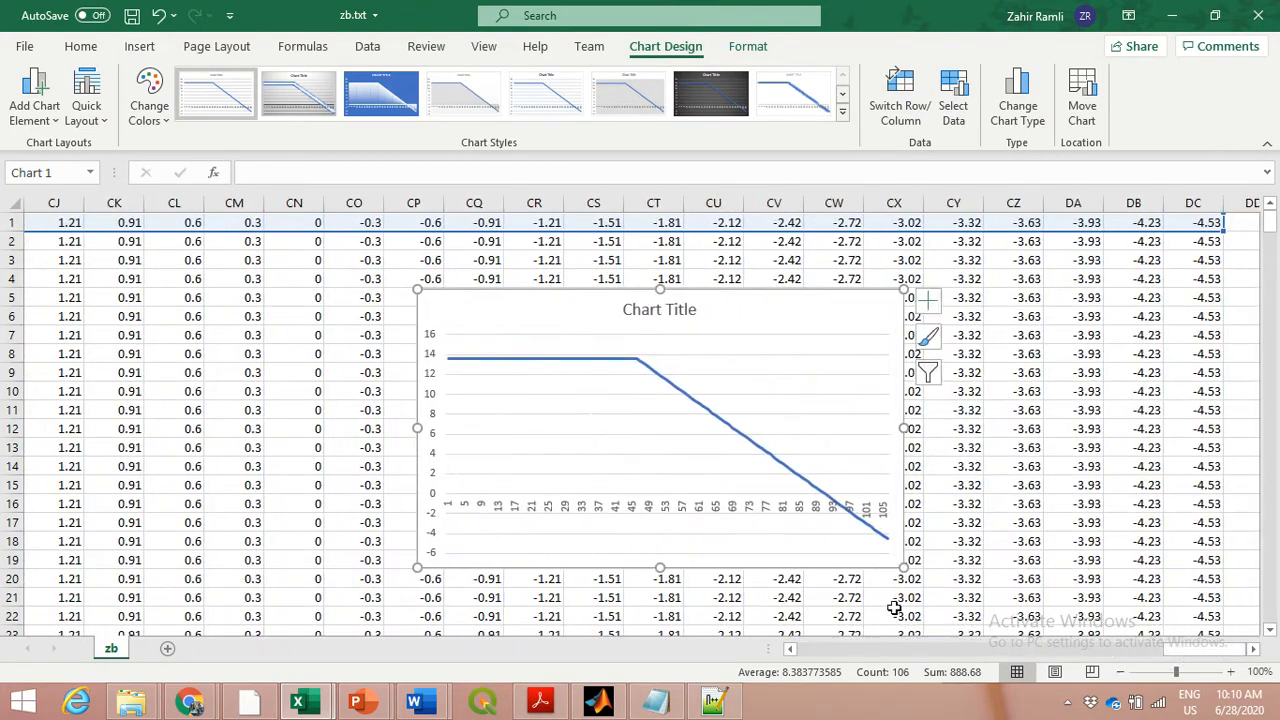
Review the groyne domain figure and questions in Tutorial 5 Q.doc in Word, and return to the zb.txt workbook in Excel
mouse_move(428, 704)
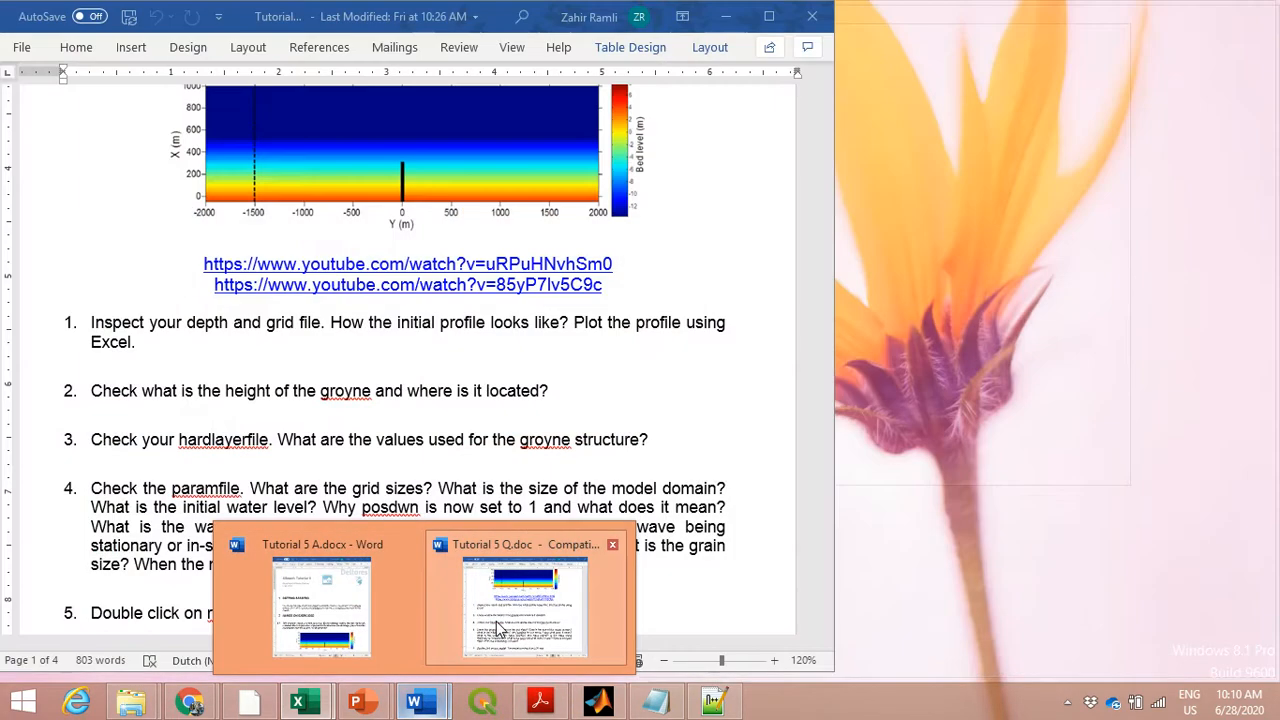
click(497, 628)
scroll(203, 360, up, 3)
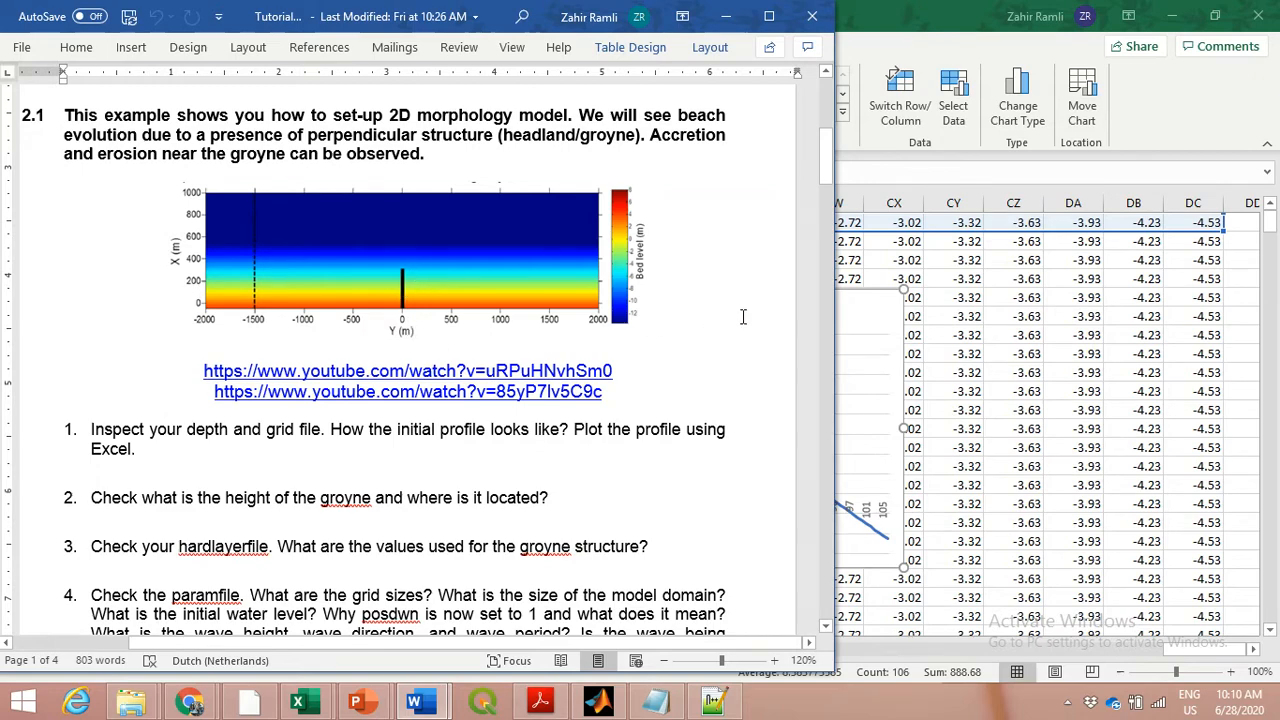
click(947, 323)
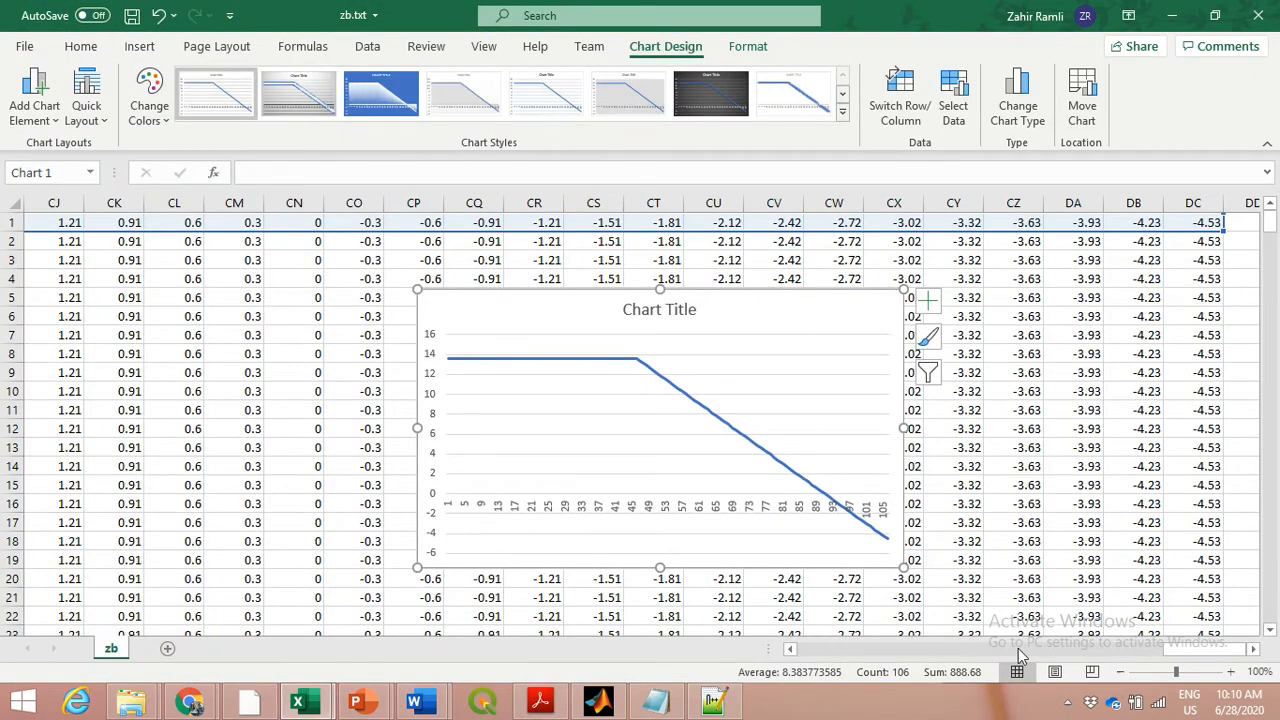
Check where the depth grid ends by going back to column A and highlighting the last filled row, row 401
drag(1206, 650, 800, 657)
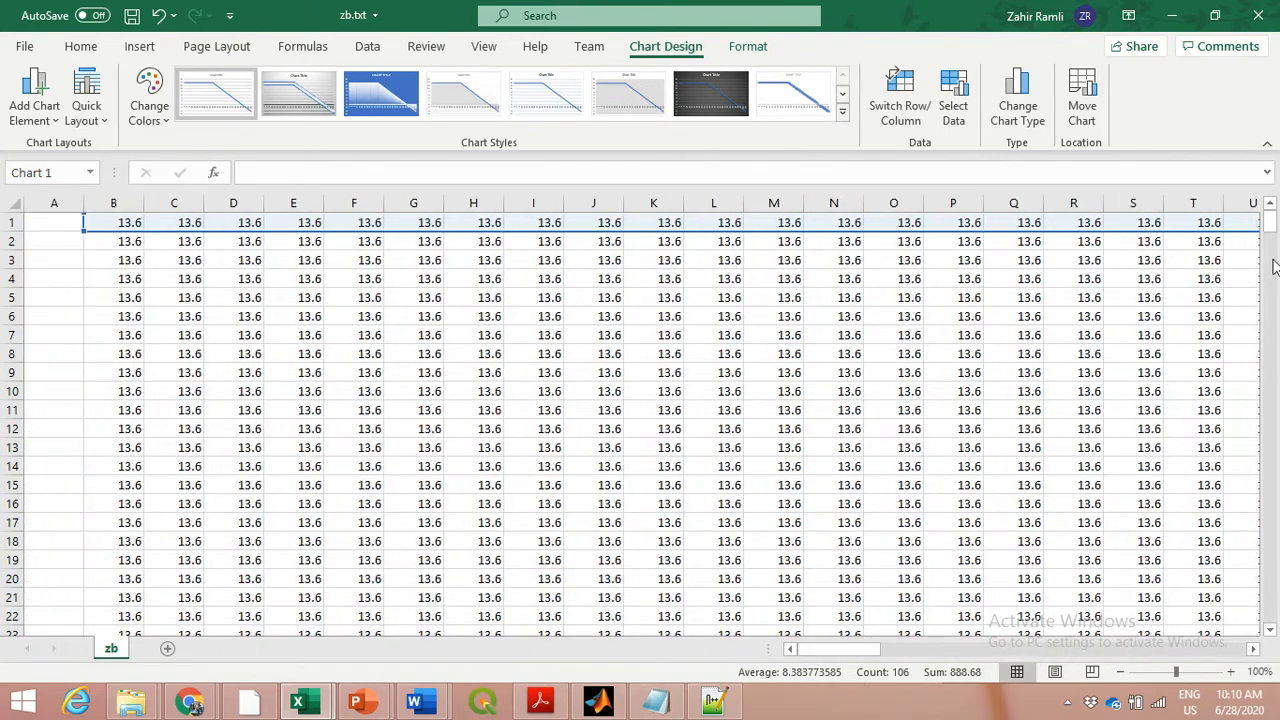
drag(1270, 228, 1272, 636)
click(12, 616)
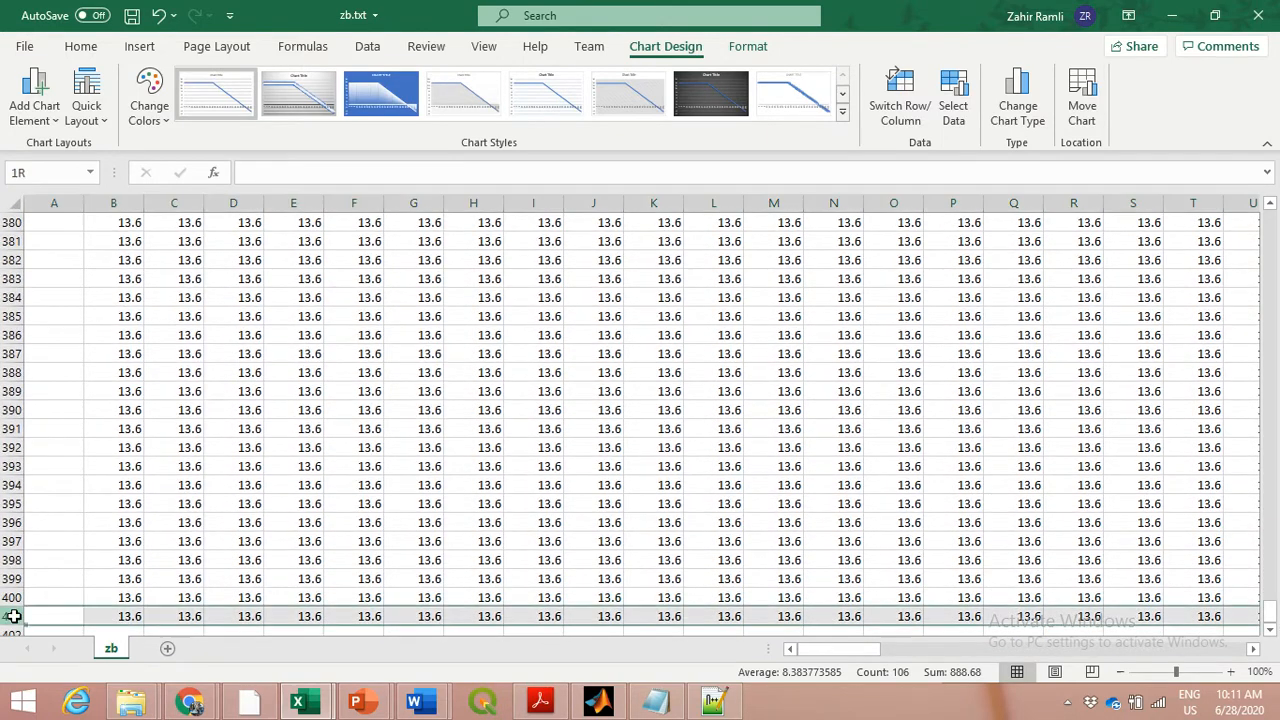
Examine the middle rows of the grid around row 200 out to the last filled column to locate the groyne
drag(1272, 617, 1270, 428)
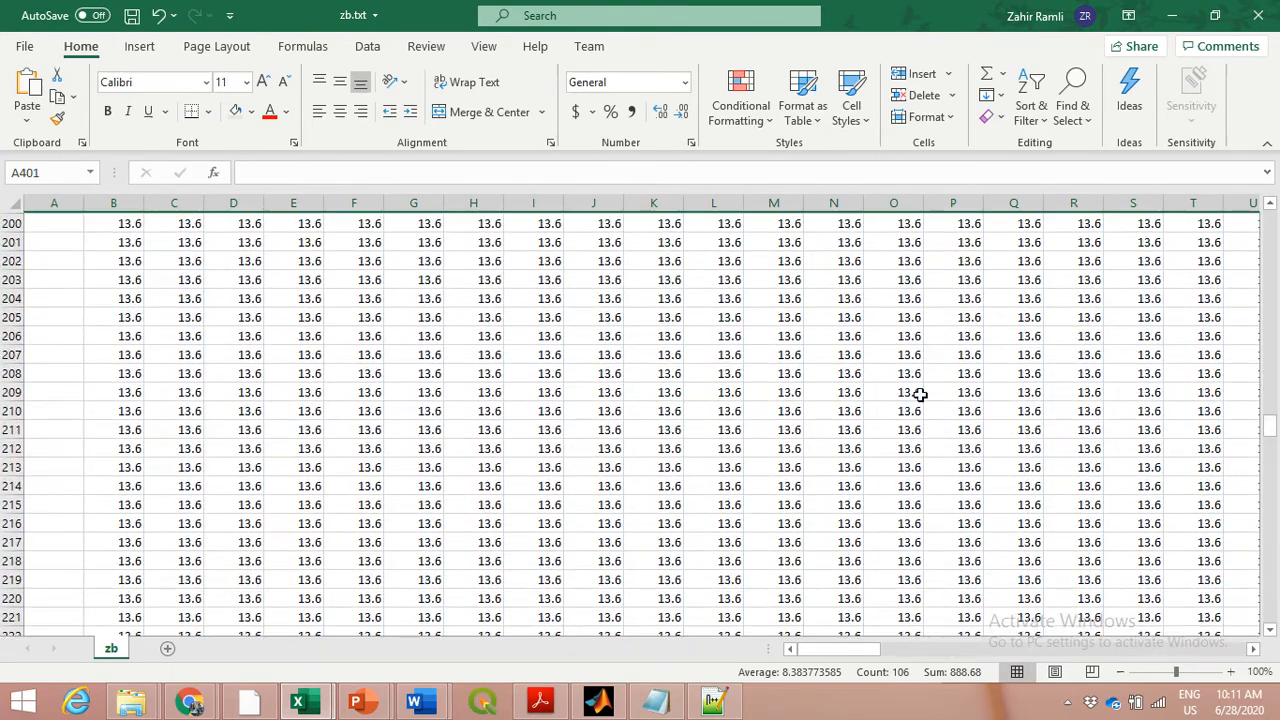
click(57, 243)
scroll(57, 243, up, 1)
scroll(109, 351, up, 1)
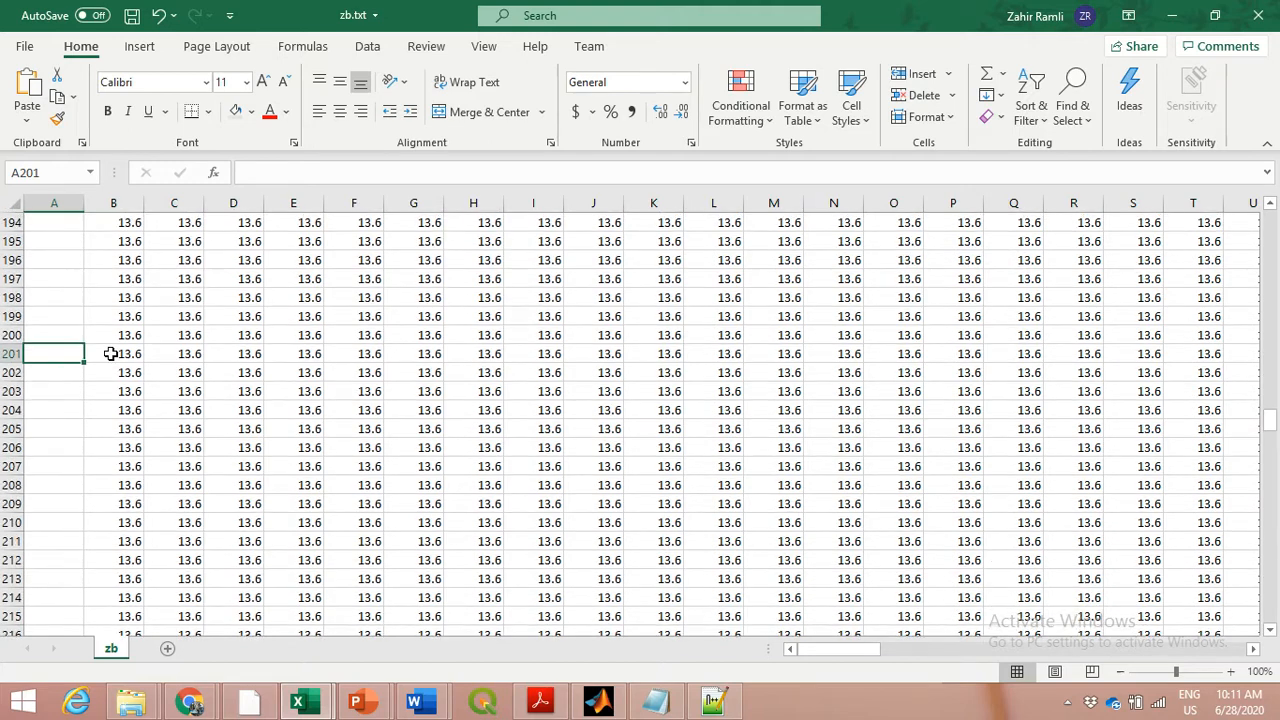
click(133, 338)
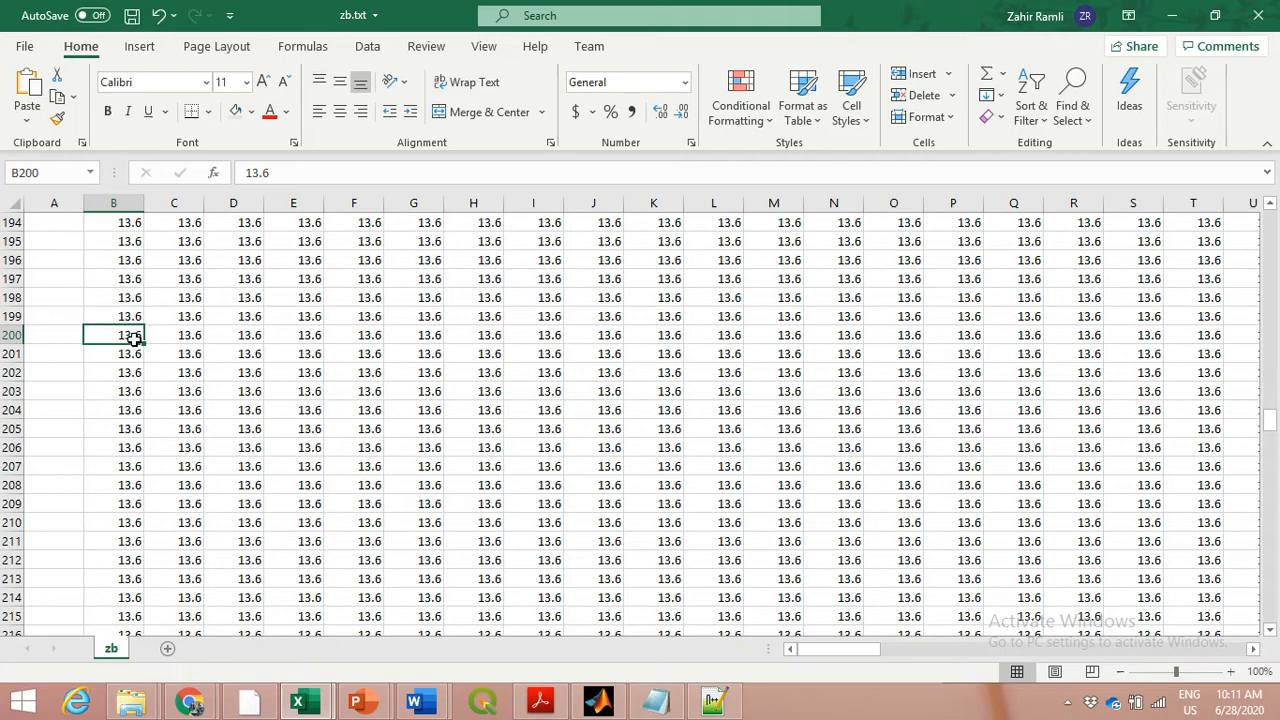
key(ctrl+shift+Right)
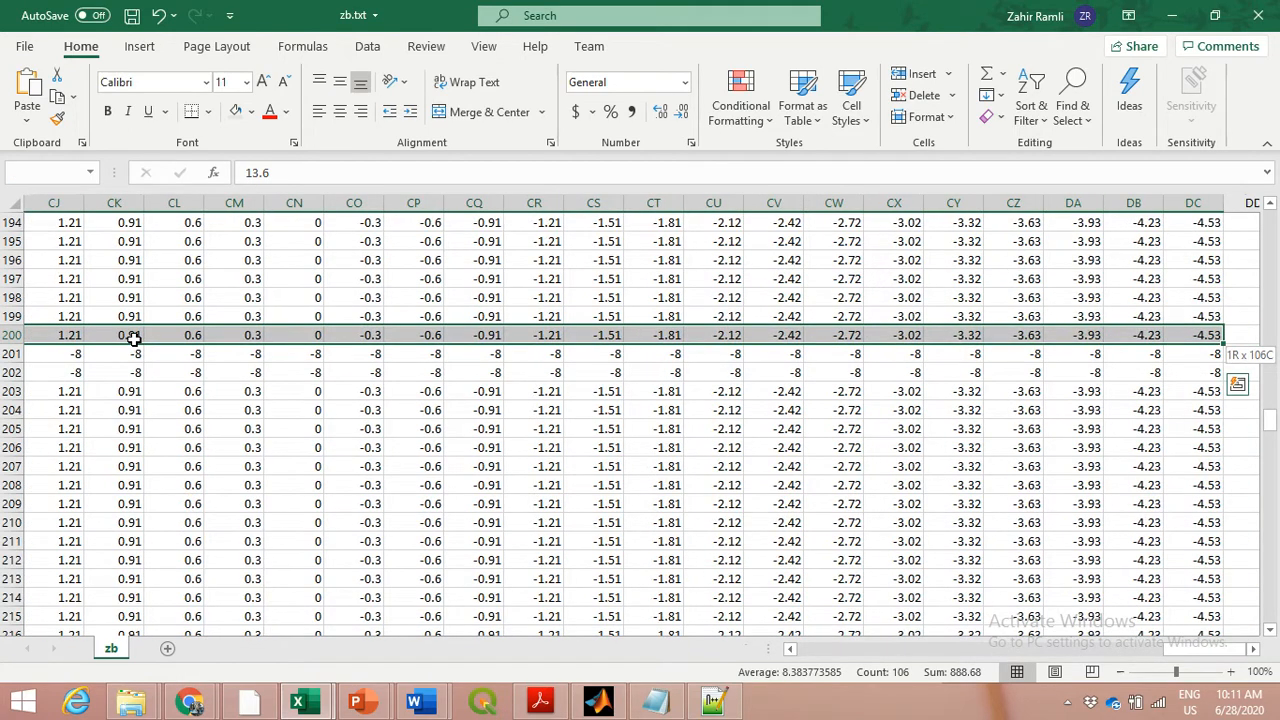
click(840, 411)
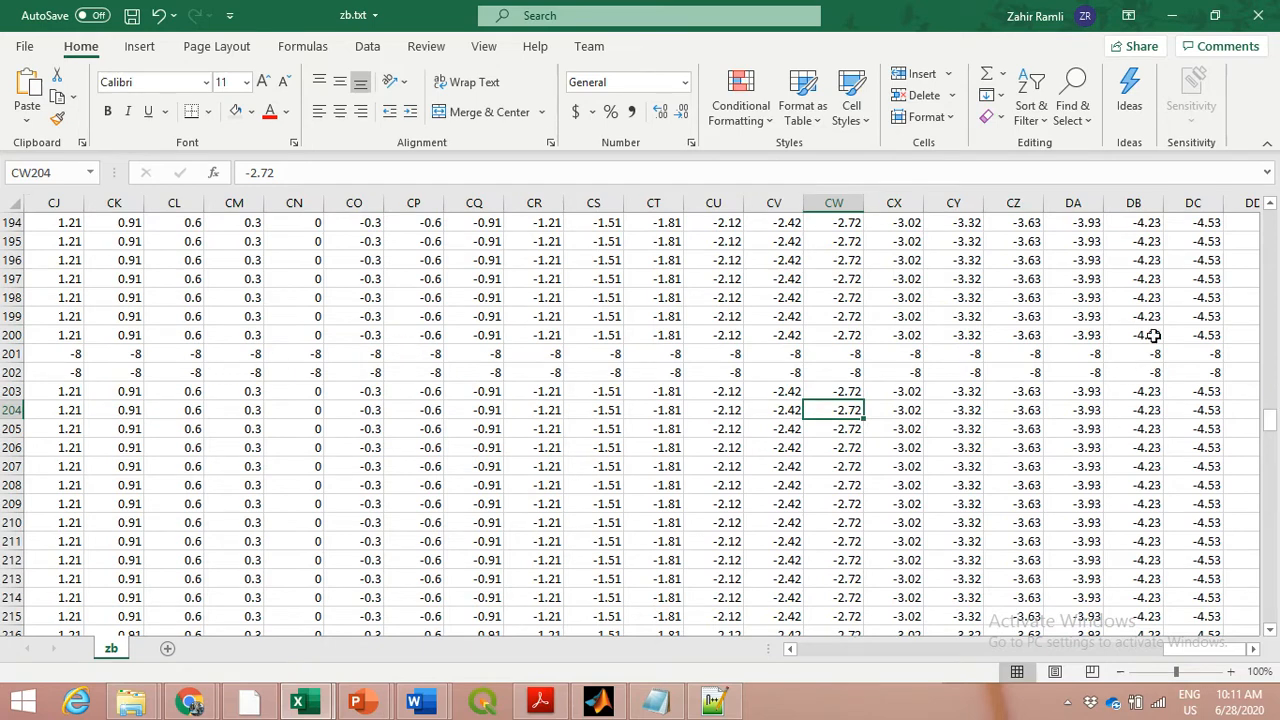
Fill rows 201 and 202, from column DC back to column B, with the current light gray fill colour
drag(1187, 352, 1189, 370)
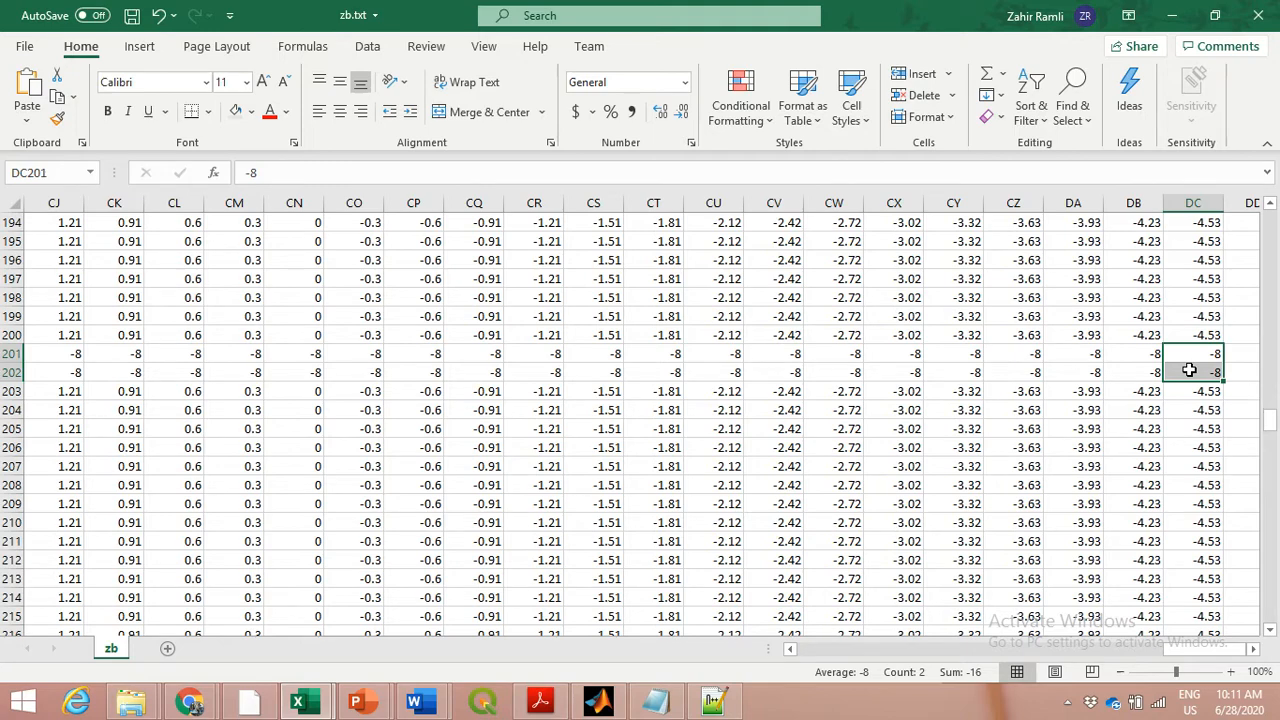
key(ctrl+shift+Left)
click(235, 112)
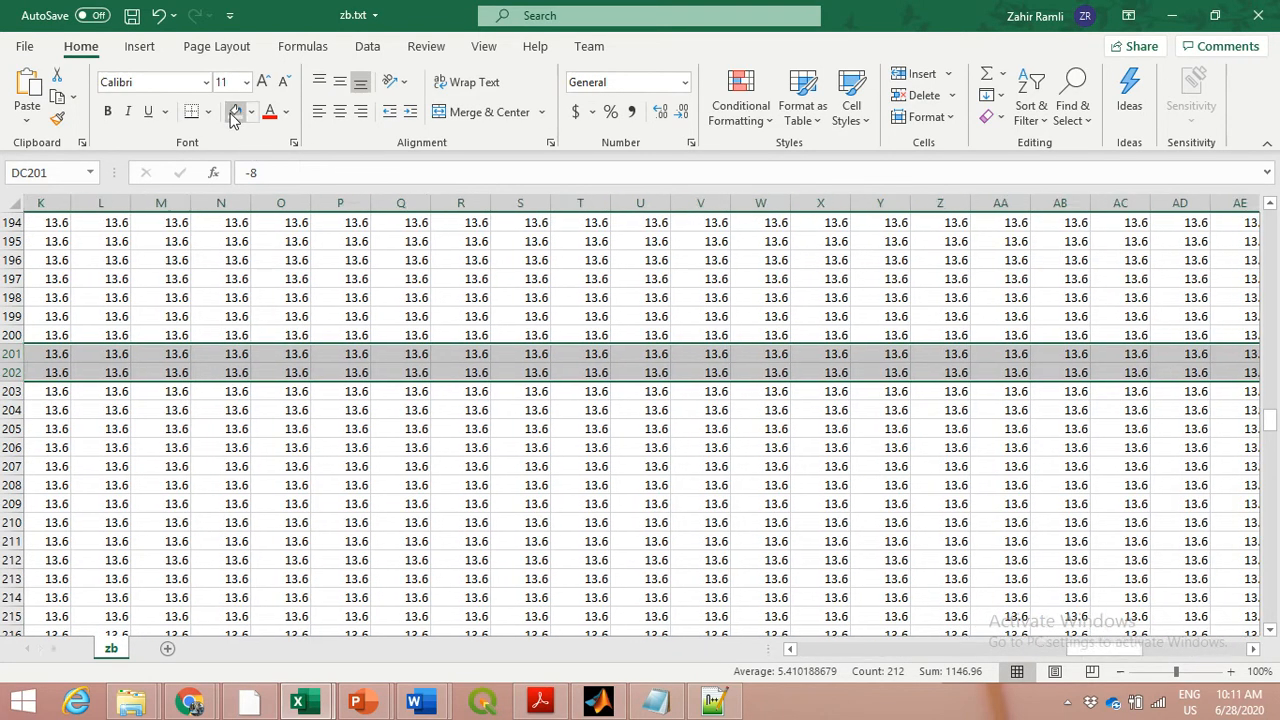
click(790, 378)
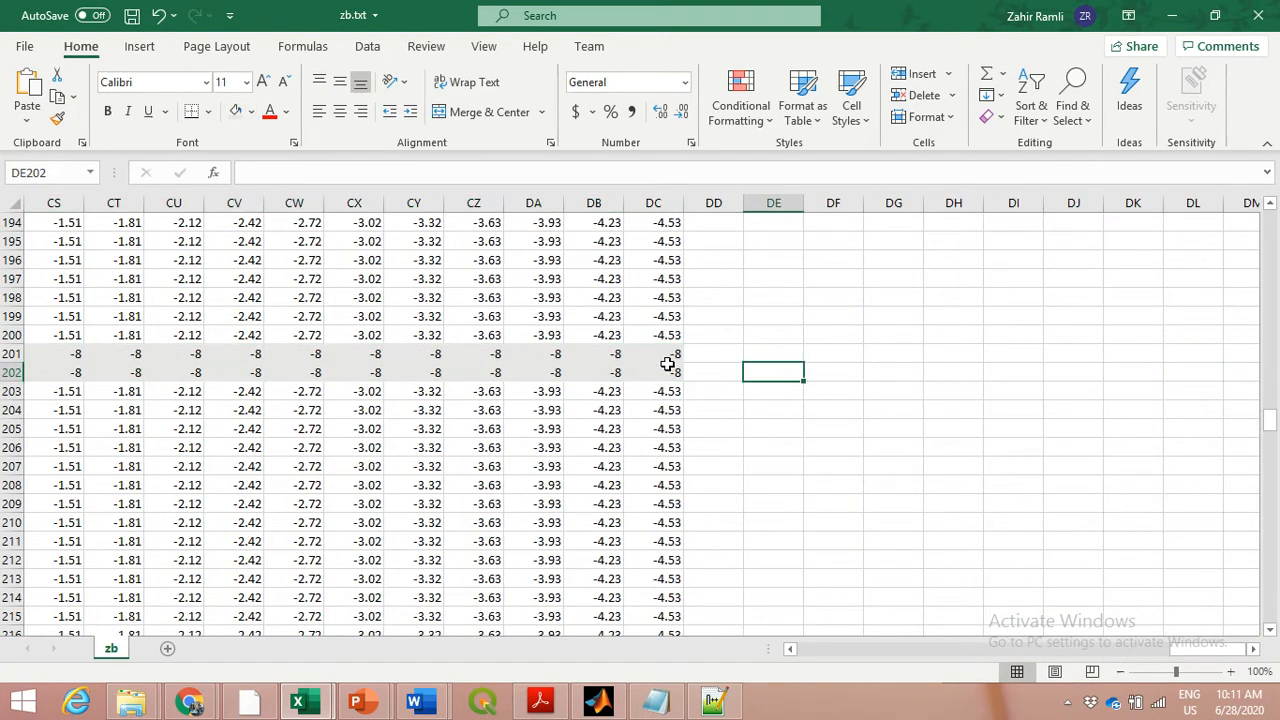
Highlight the groyne rows 201 and 202, from column DC back to column B, with a yellow fill
drag(668, 356, 668, 371)
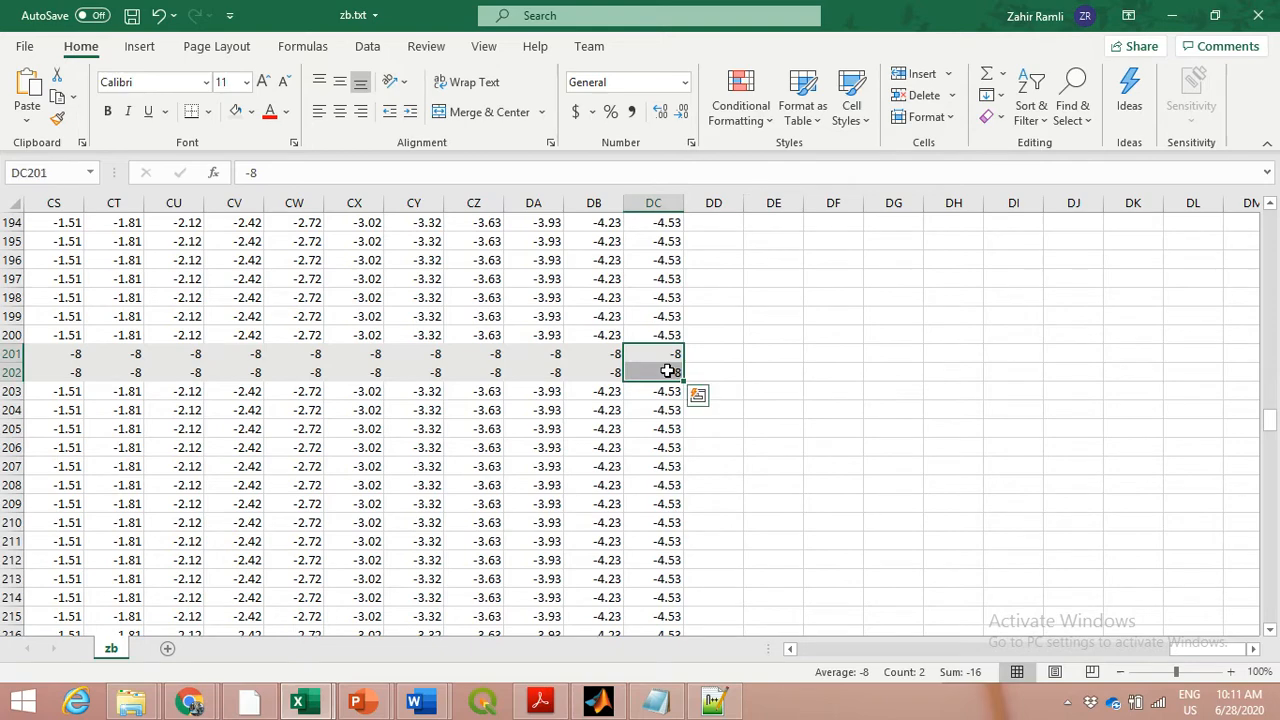
key(ctrl+shift+Left)
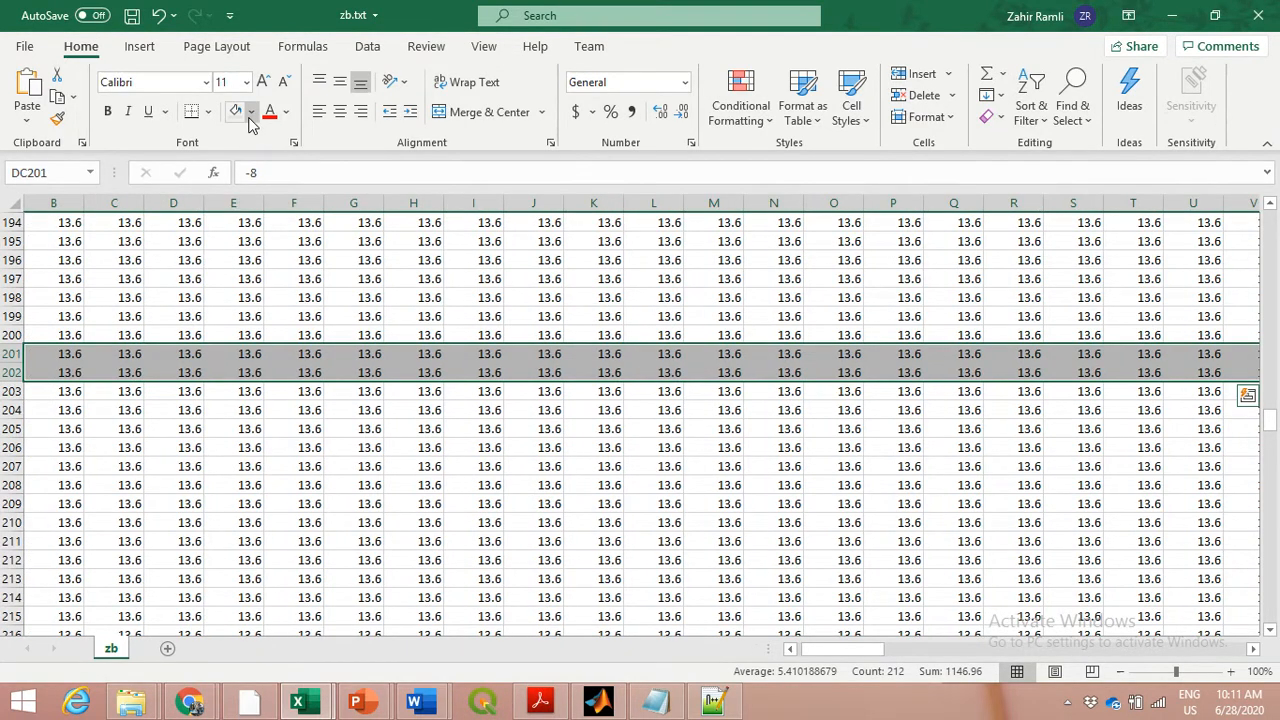
click(251, 113)
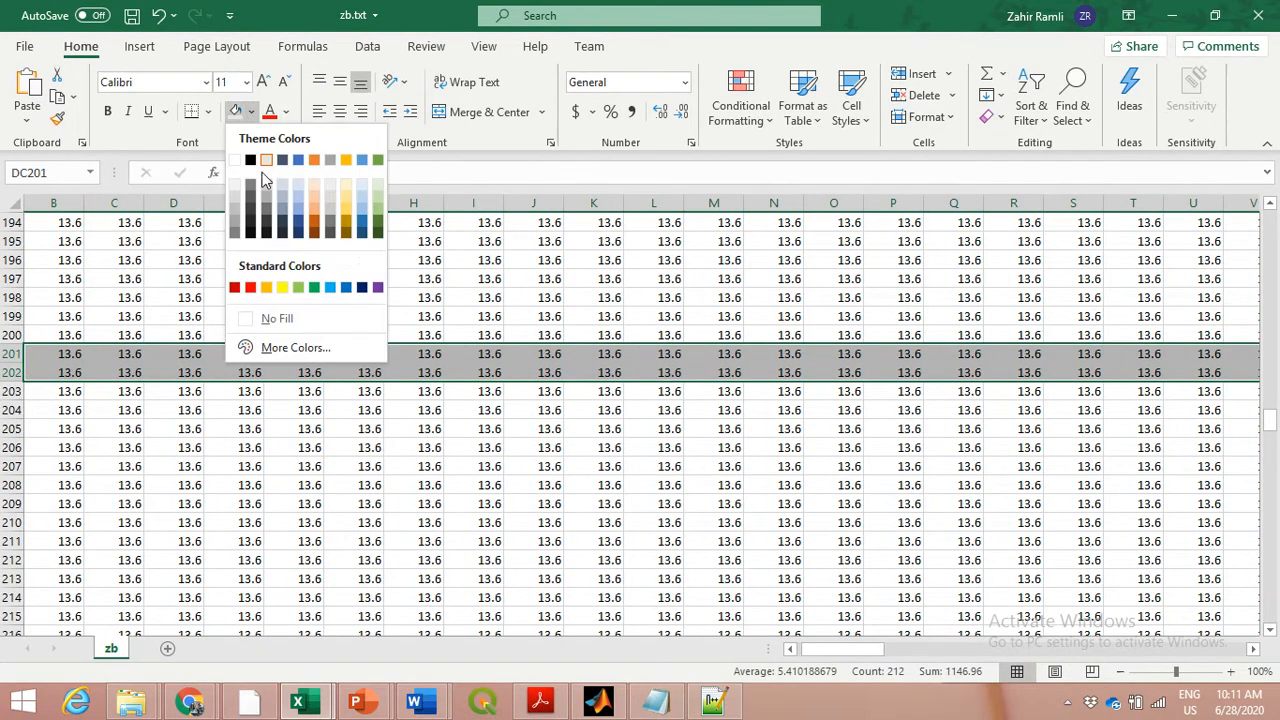
click(281, 290)
click(762, 386)
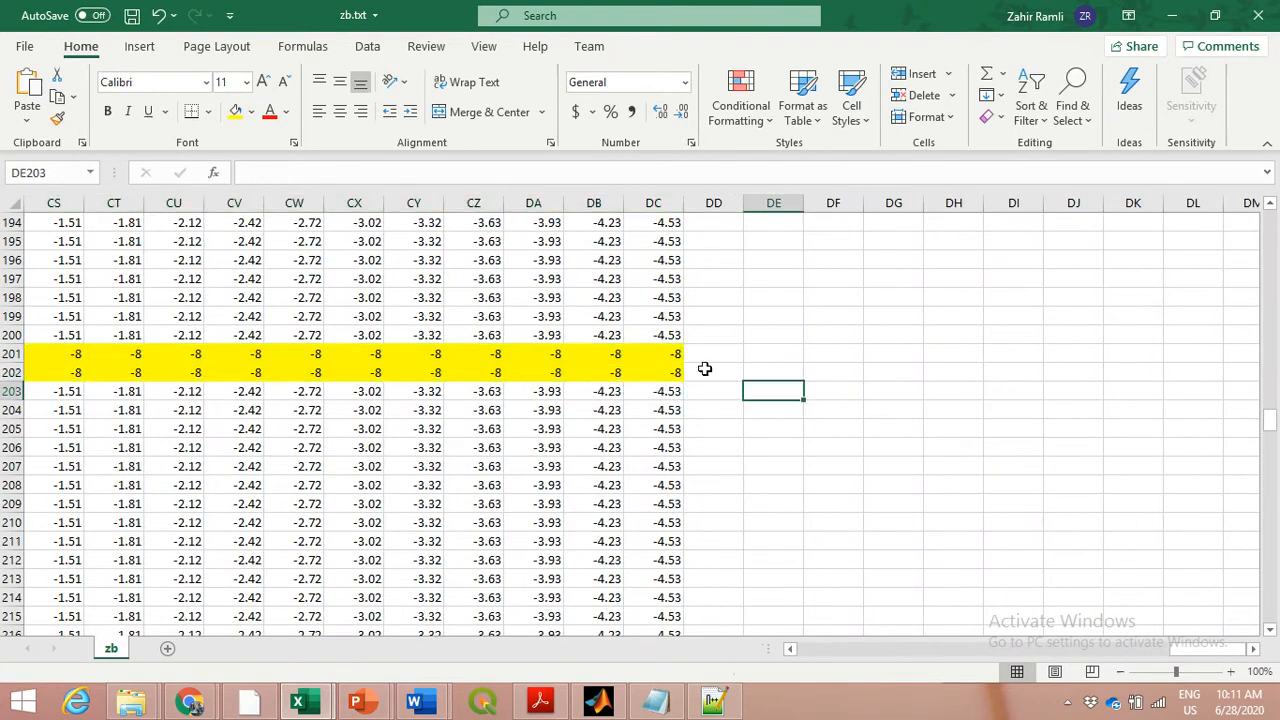
Examine the depth values in the yellow rows 201 and 202 cell by cell, from column DC back to column CQ
click(654, 358)
click(656, 371)
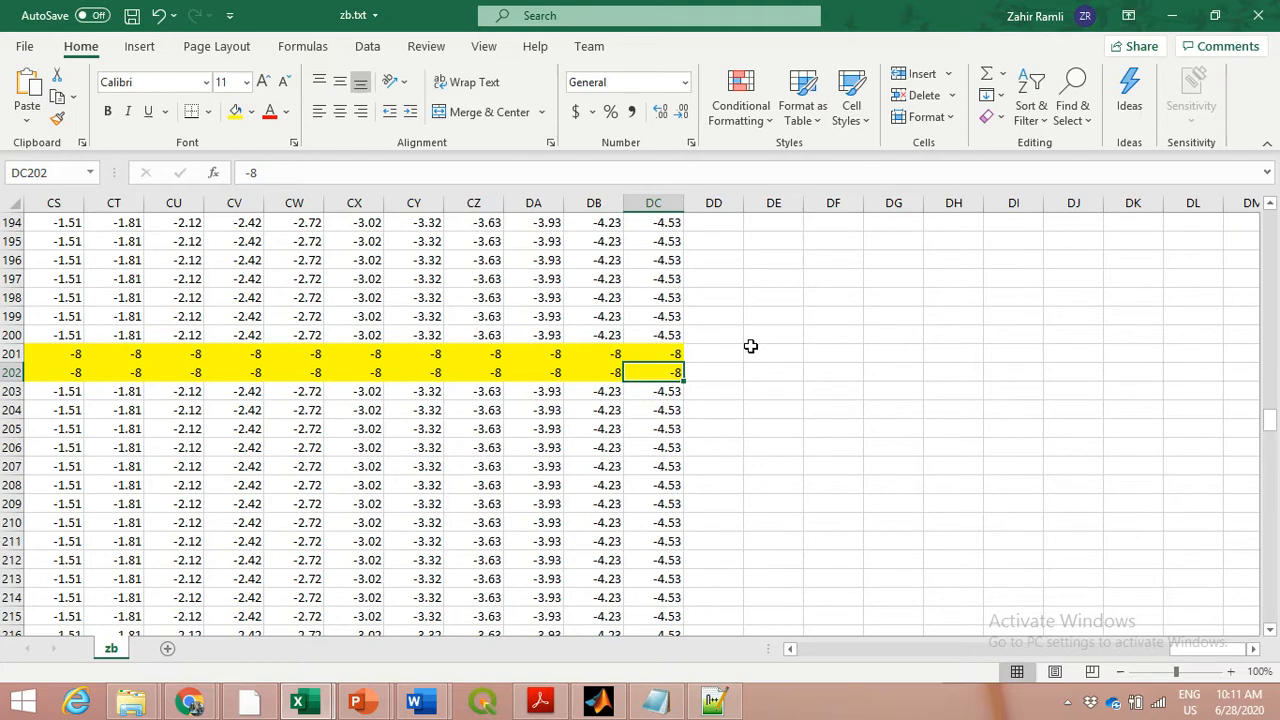
key(Up)
key(Down)
key(Left)
key(Up)
key(Left)
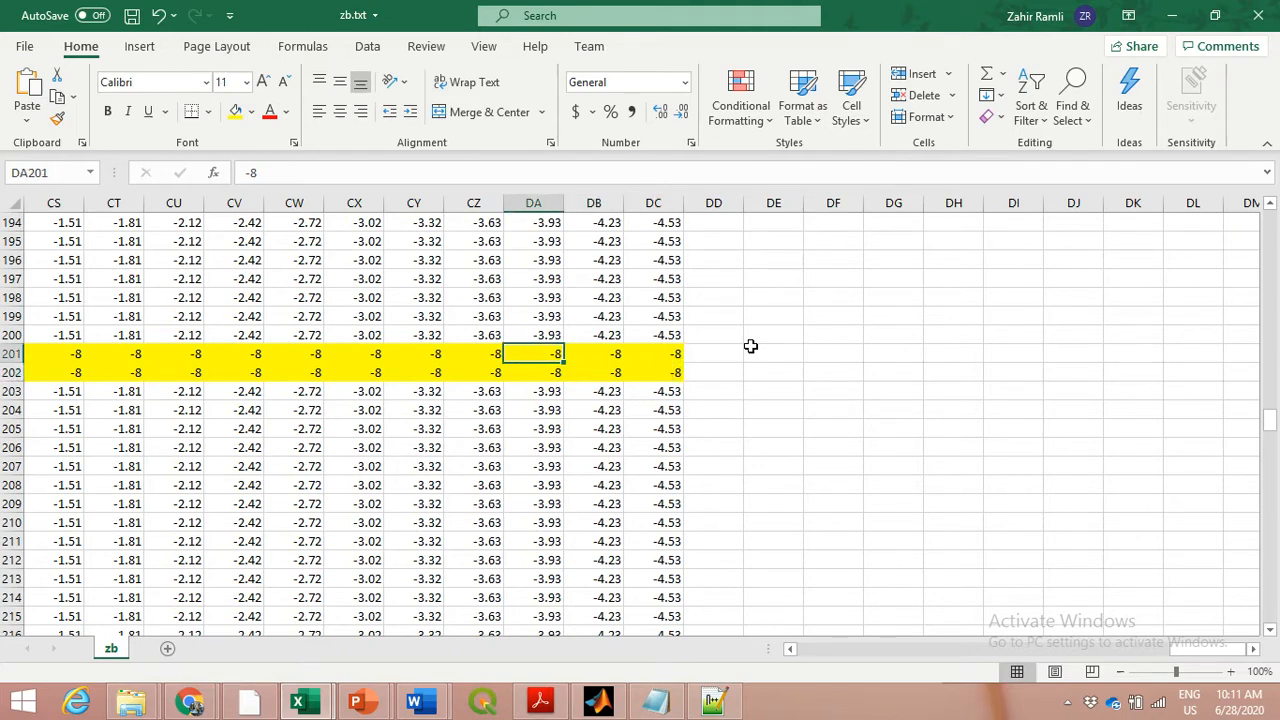
key(Left)
key(Left)
key(Left)
key(Left)
key(Left)
key(Left)
key(Left)
key(Left)
key(Left)
key(Left)
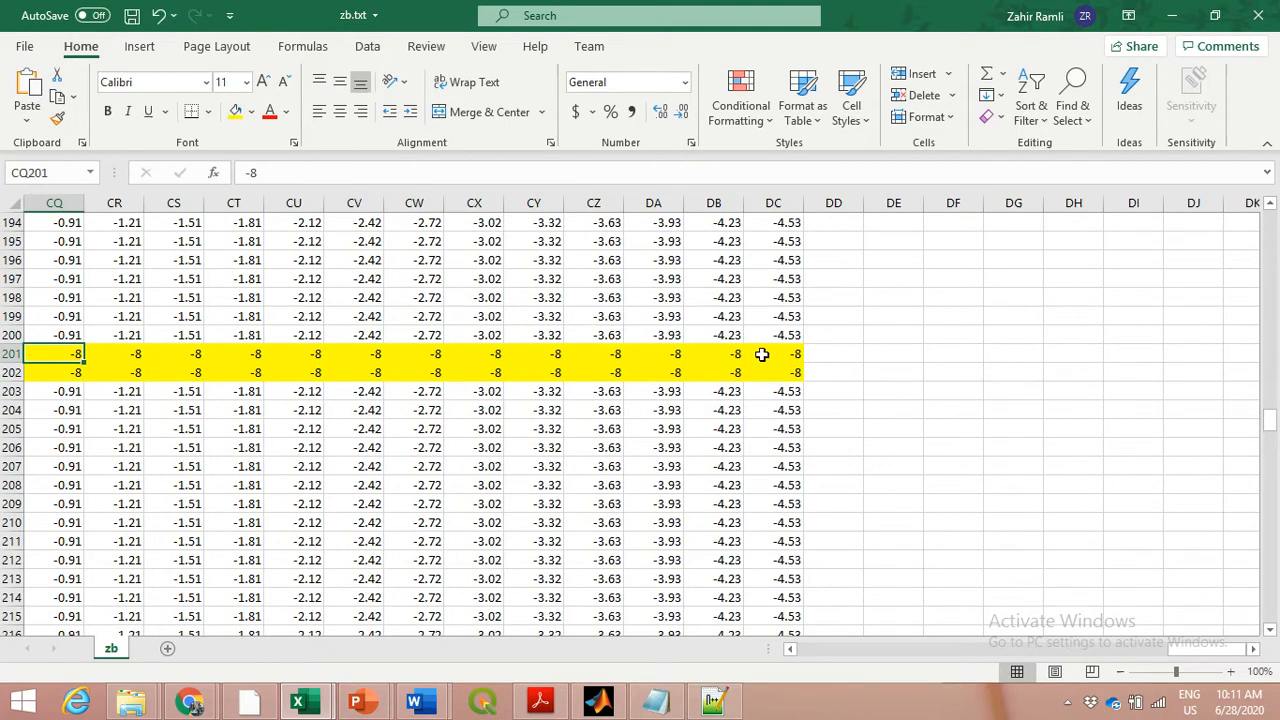
Insert a 2-D line chart of row 201, columns B to DC, and move it slightly upward
click(752, 352)
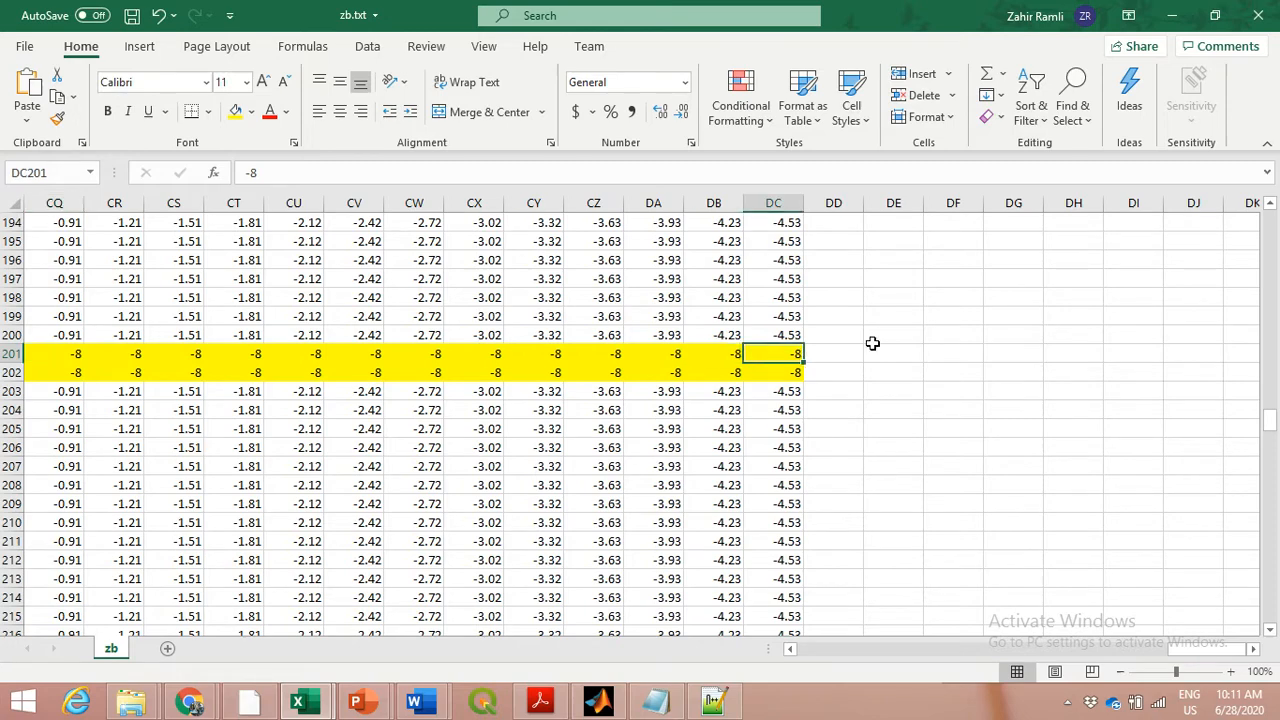
key(shift+space)
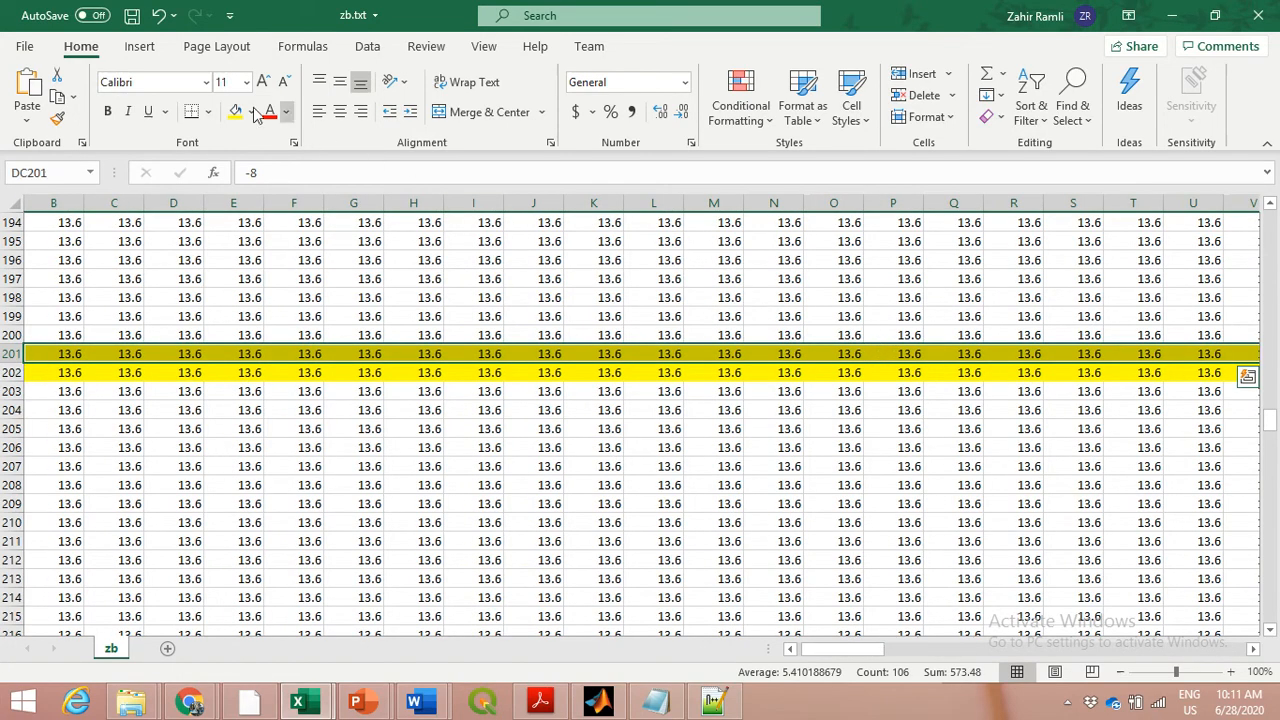
click(139, 46)
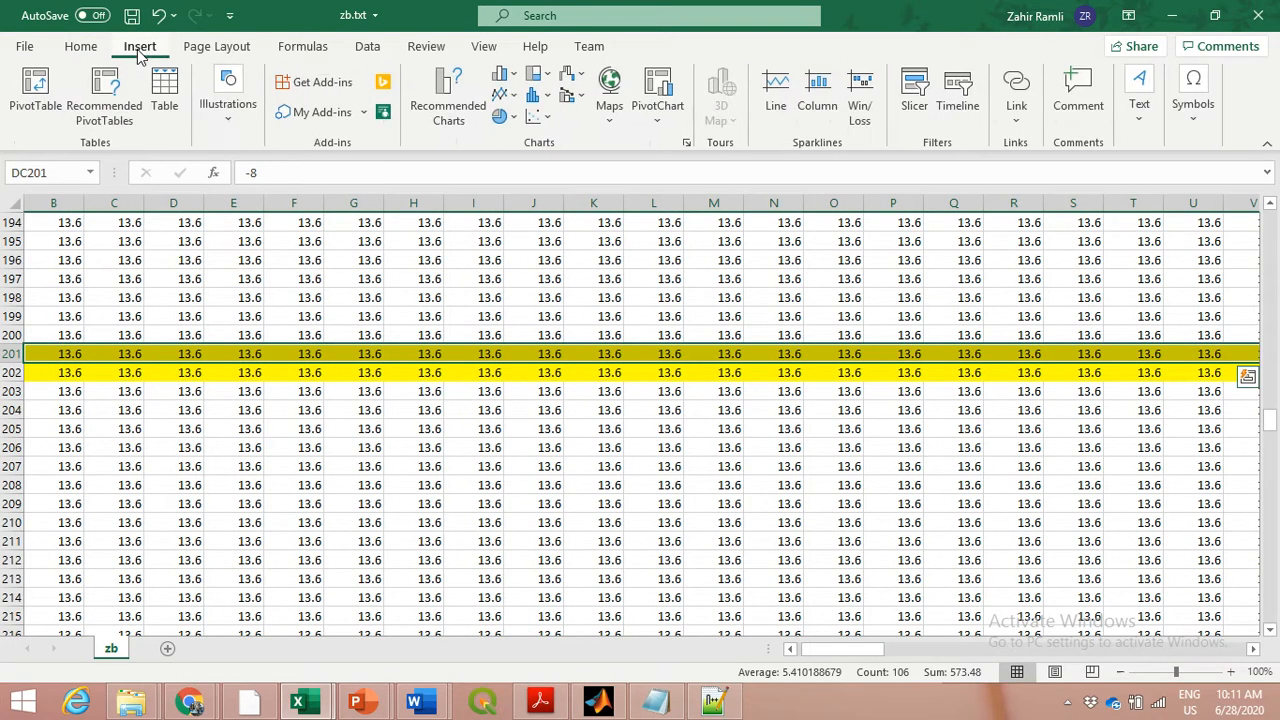
click(509, 95)
click(519, 163)
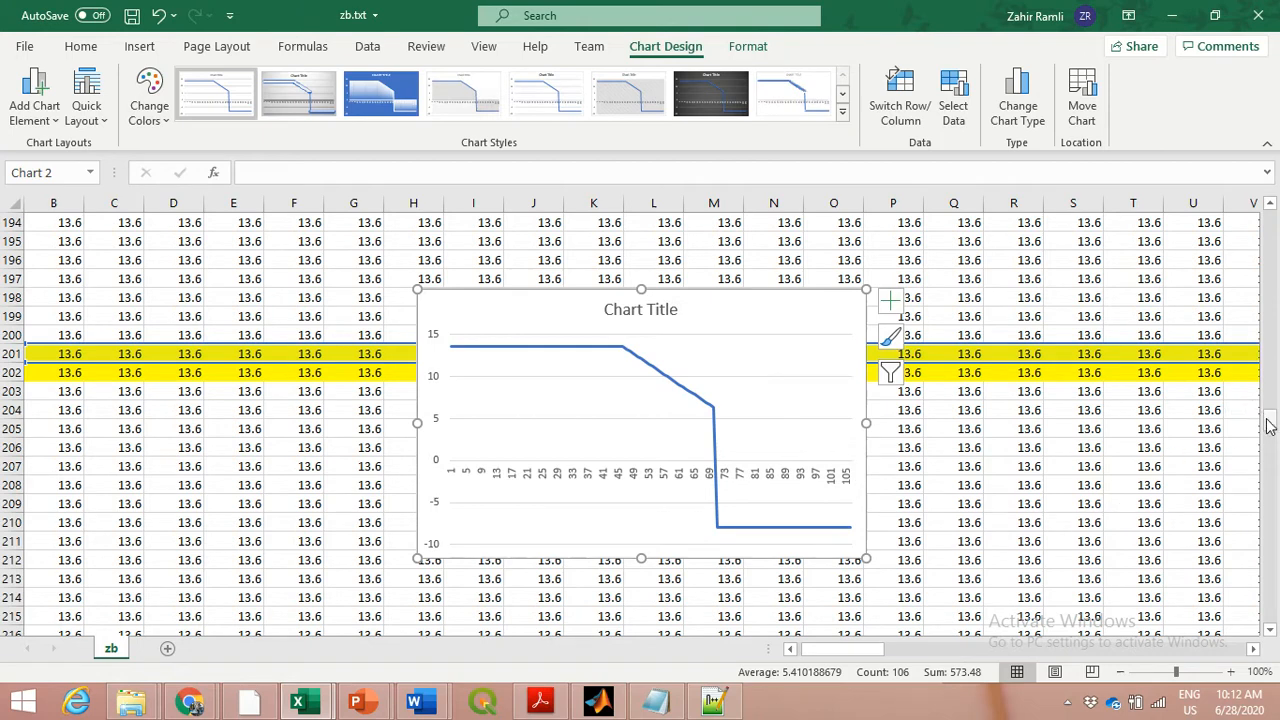
drag(540, 309, 549, 283)
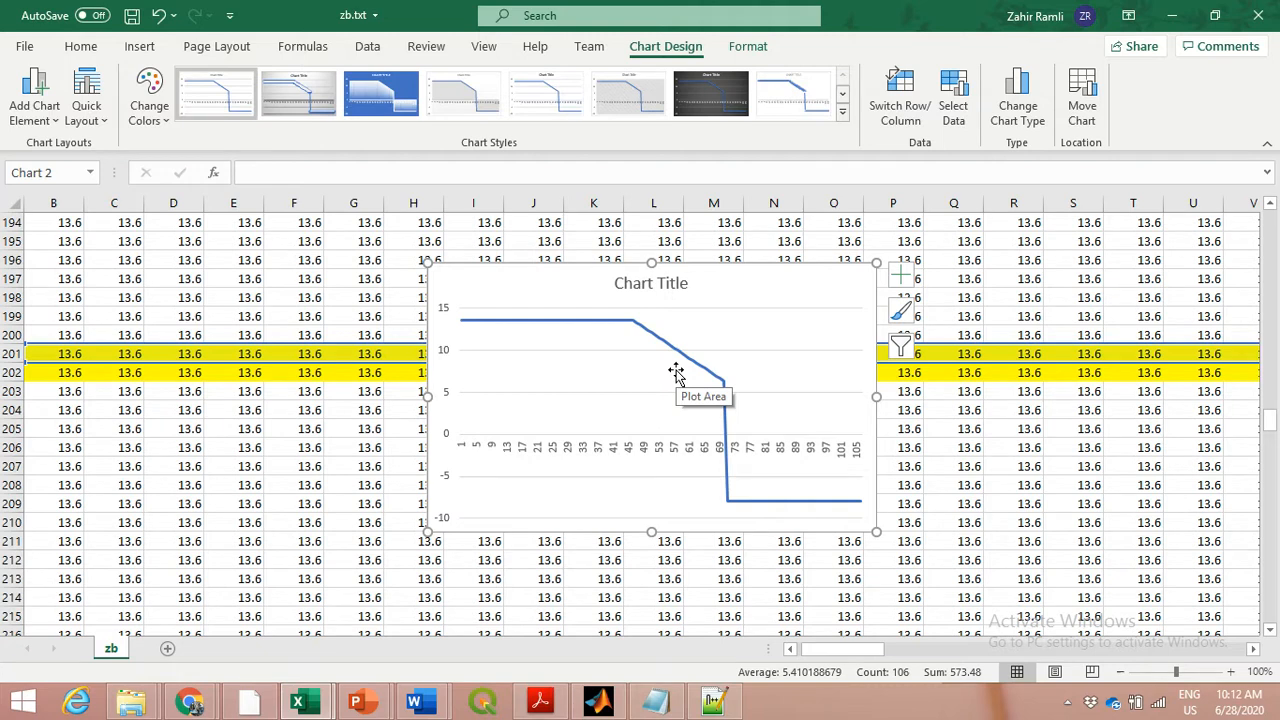
Add row 200, columns B to DC, as a second data series to the groyne row chart
right_click(772, 319)
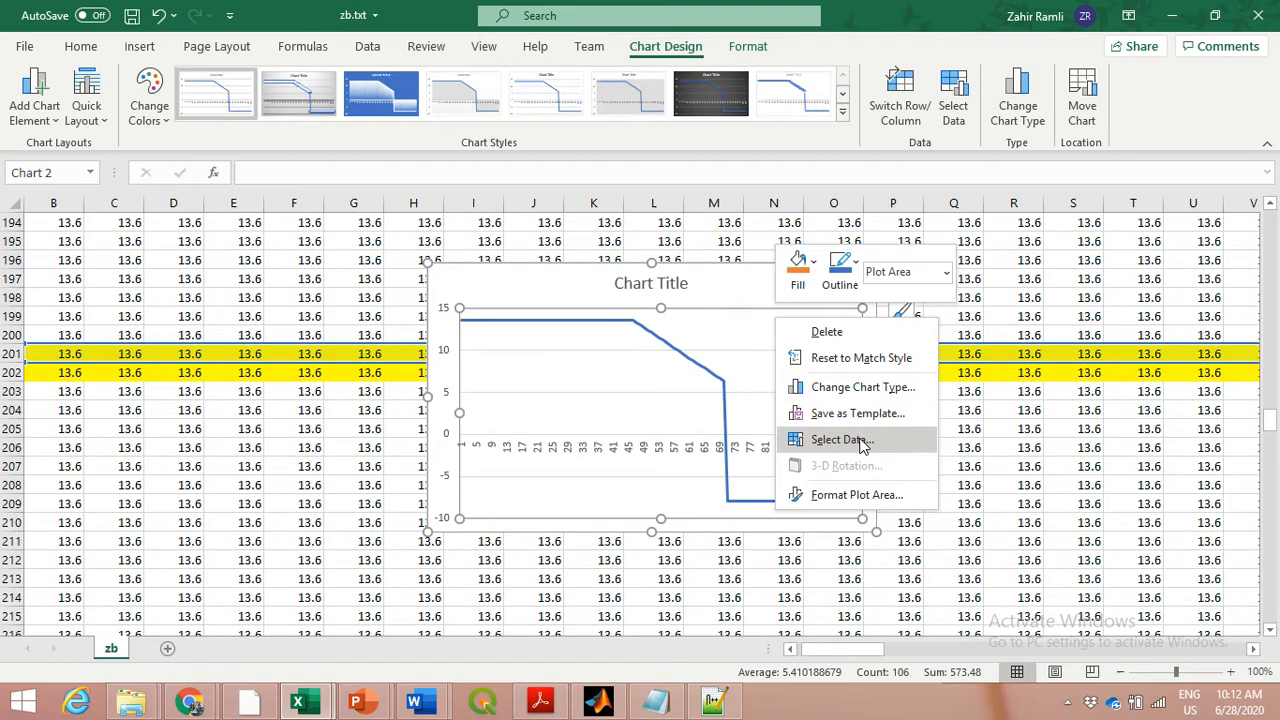
click(840, 440)
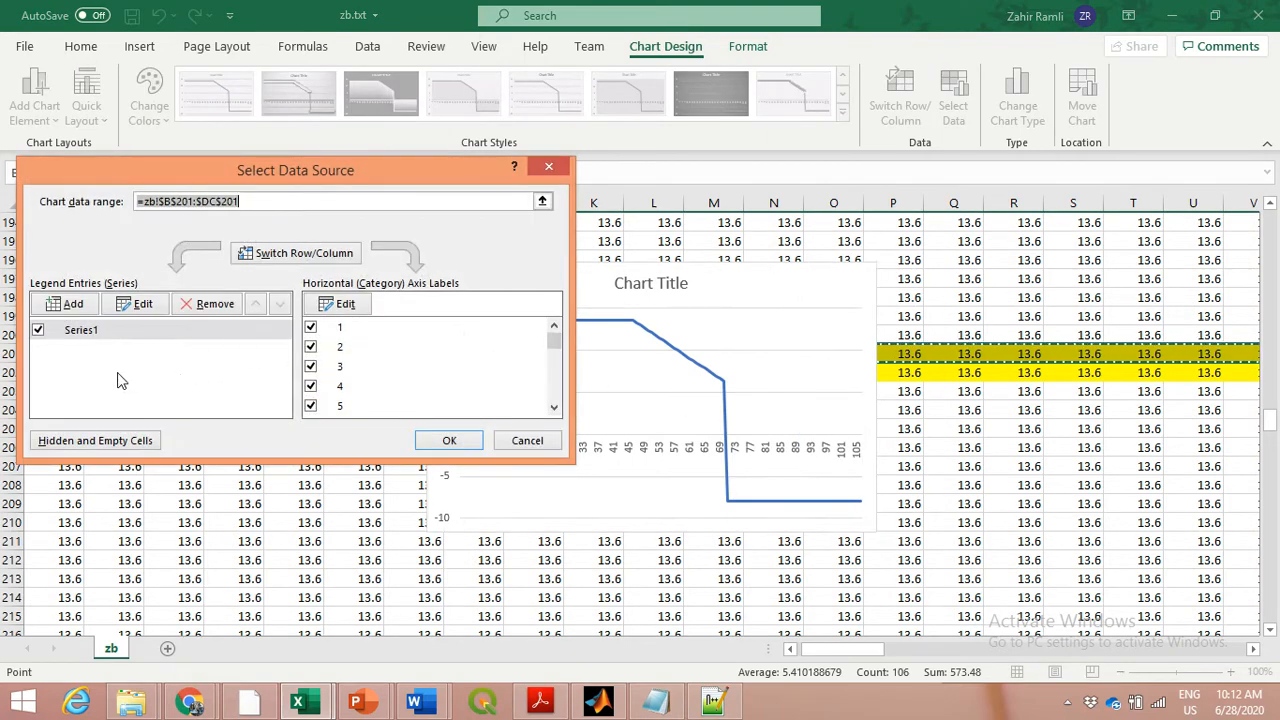
click(82, 308)
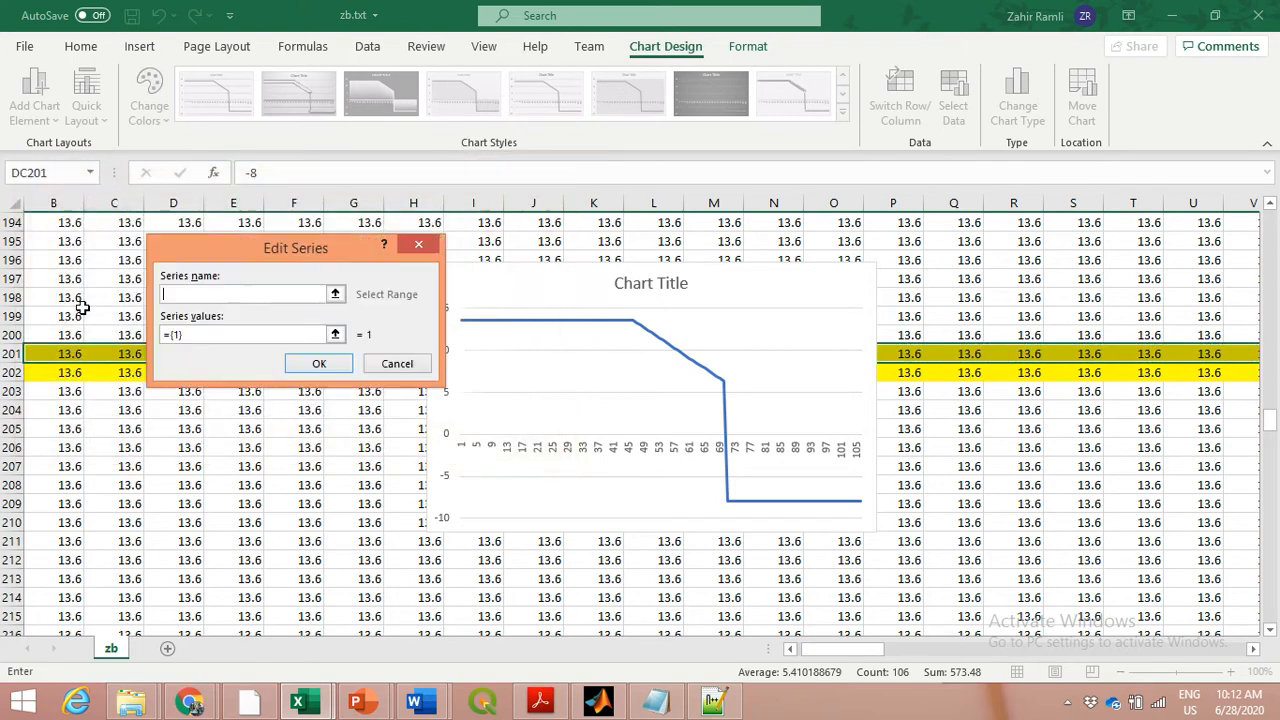
click(336, 335)
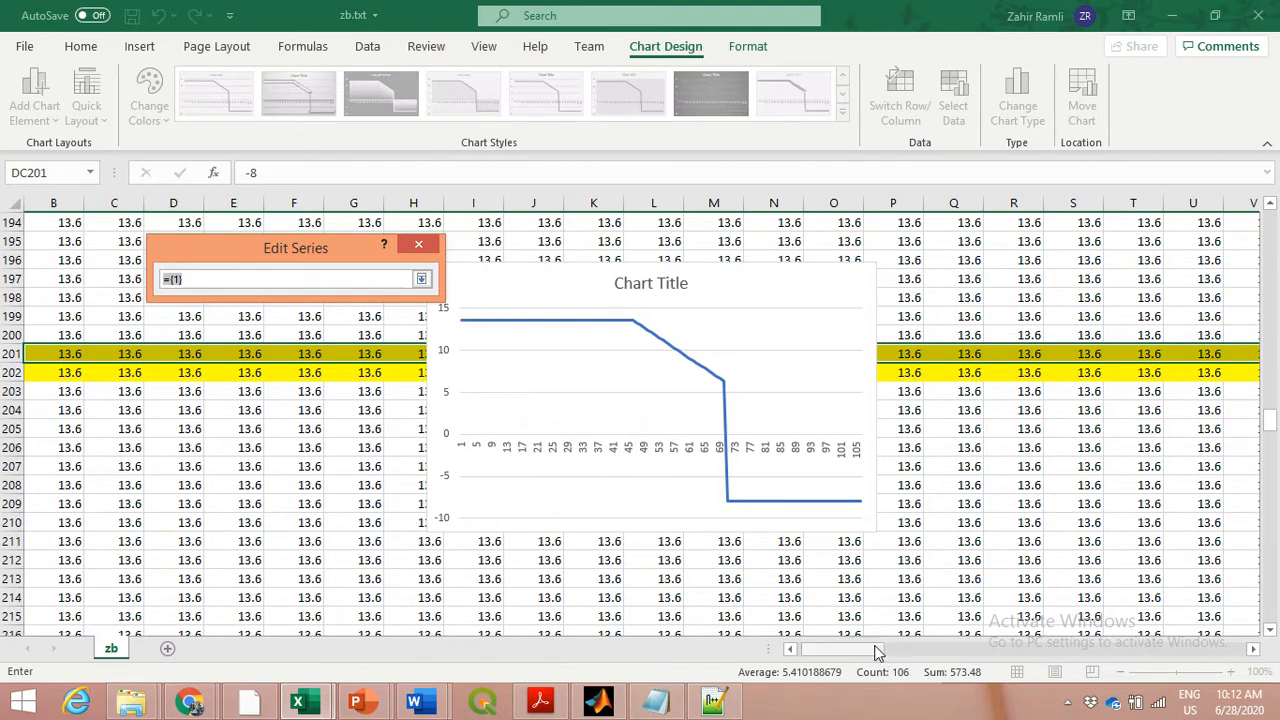
drag(833, 655, 815, 654)
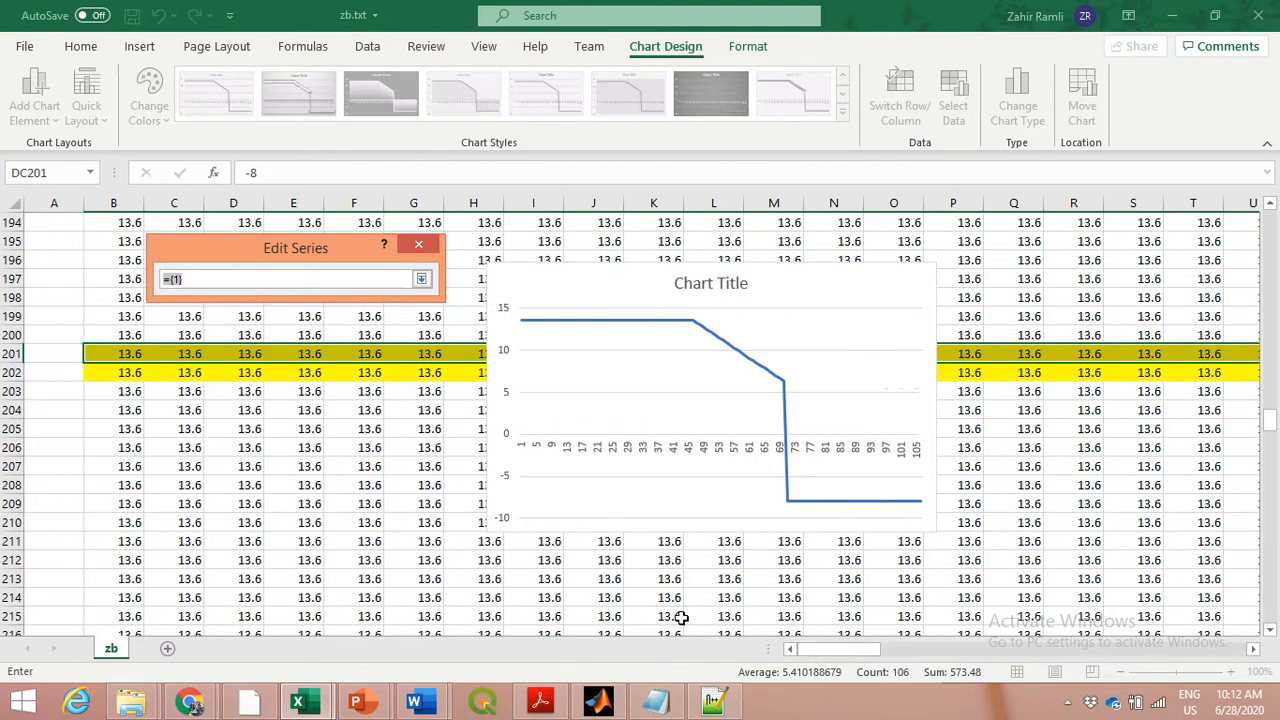
click(130, 335)
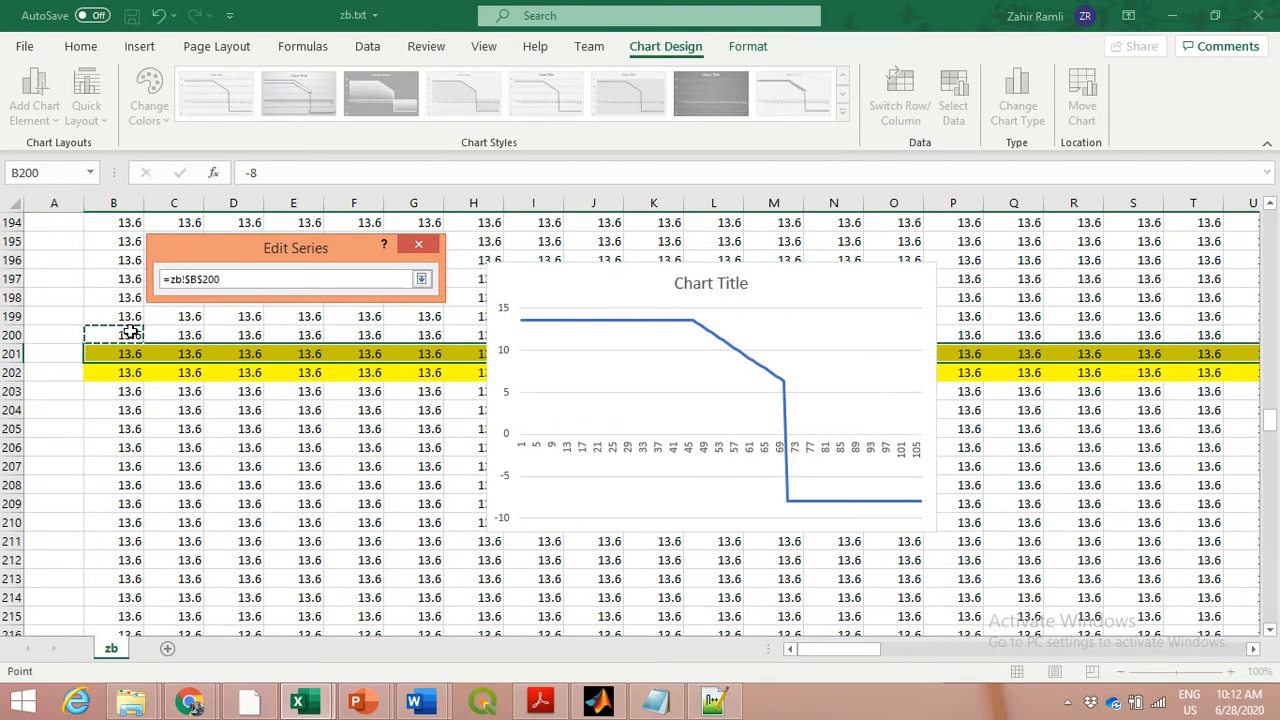
key(ctrl+shift+Right)
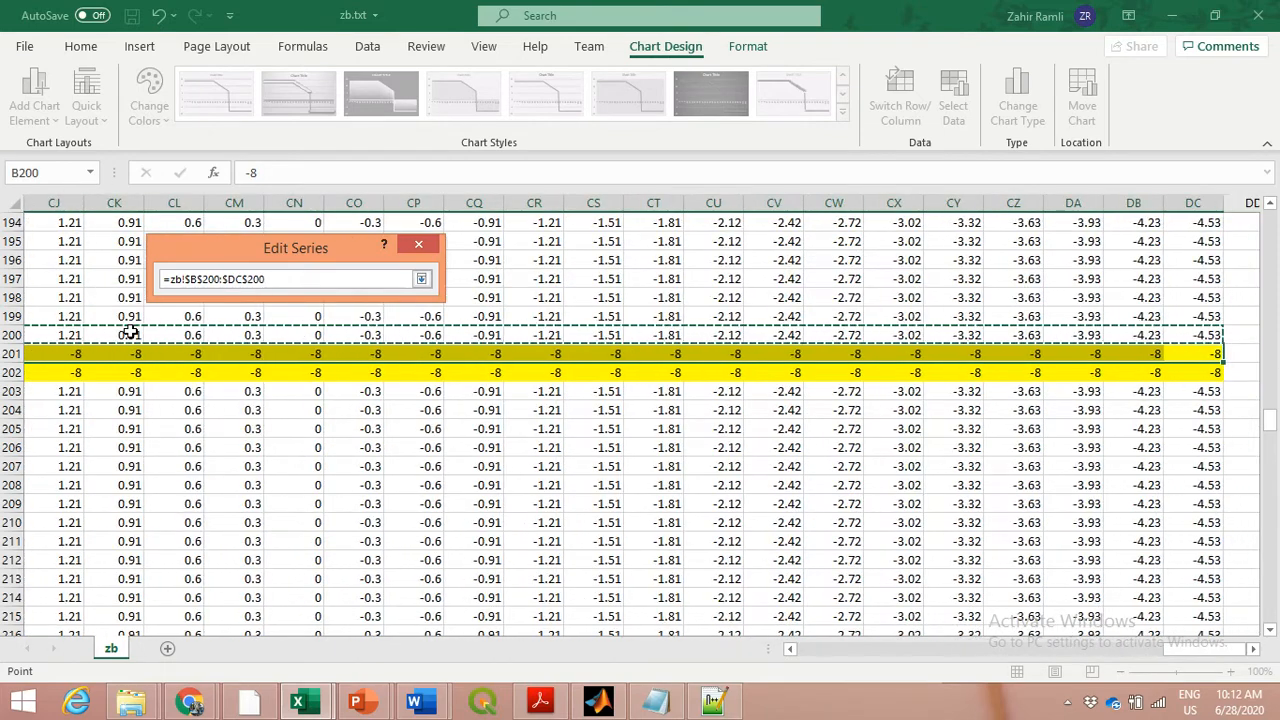
click(421, 279)
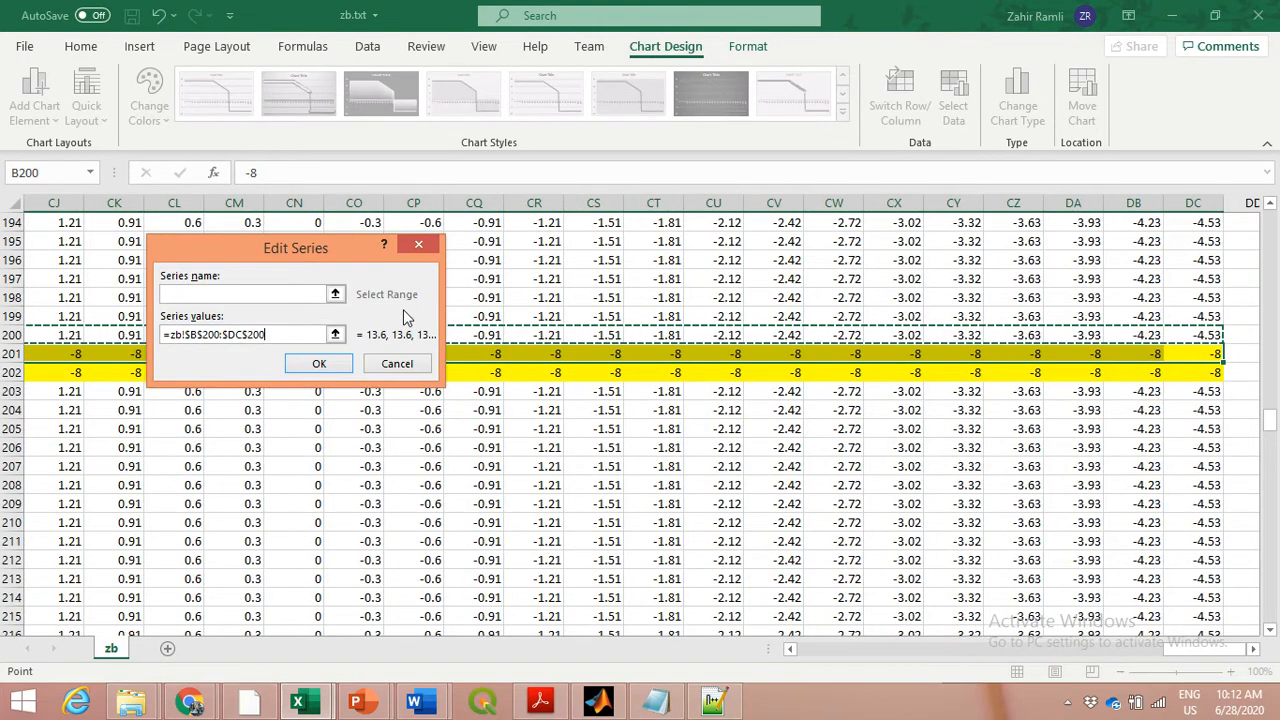
click(337, 365)
click(449, 440)
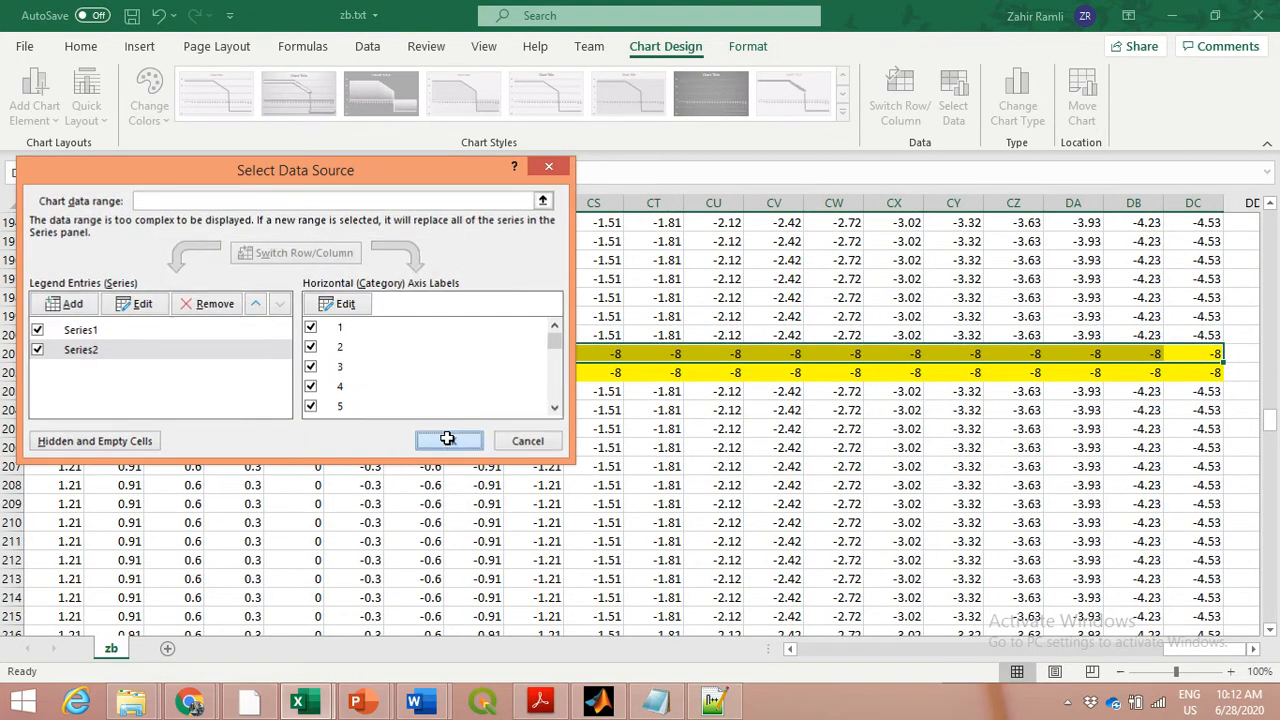
Enlarge the two-series chart slightly and inspect the groyne line of row 201 against the row 200 profile
drag(1188, 648, 782, 651)
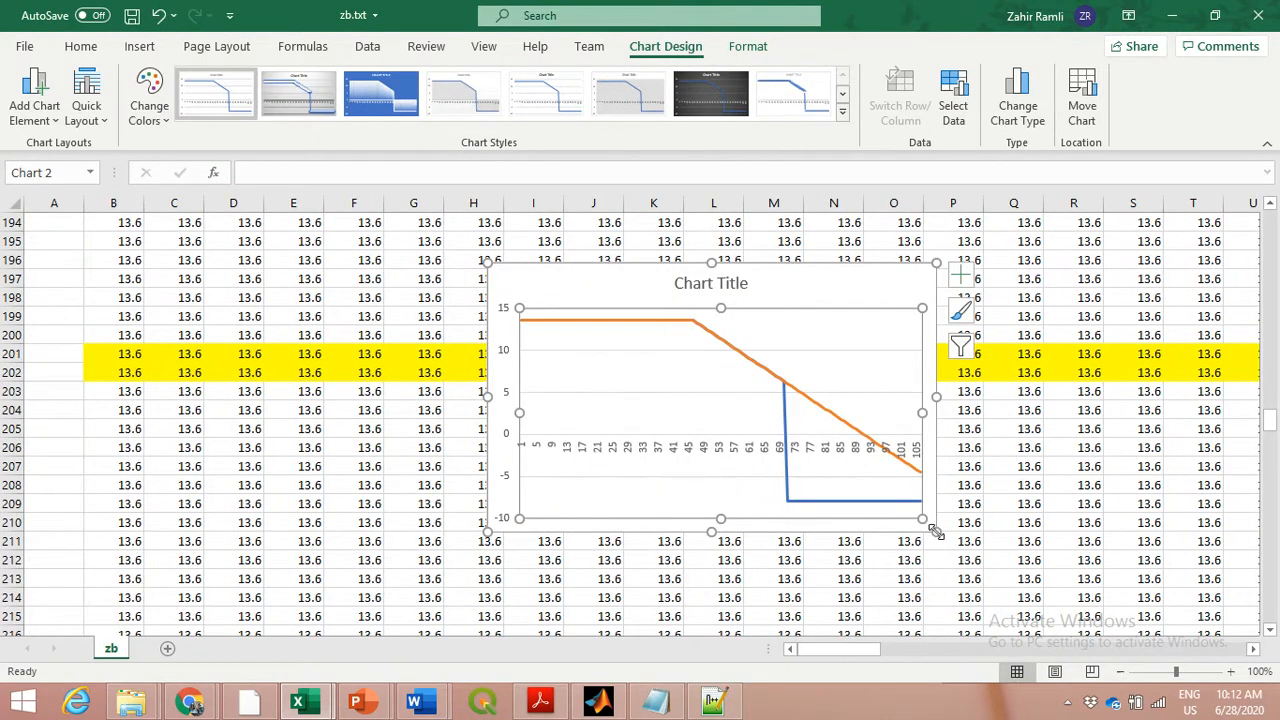
drag(923, 532, 990, 565)
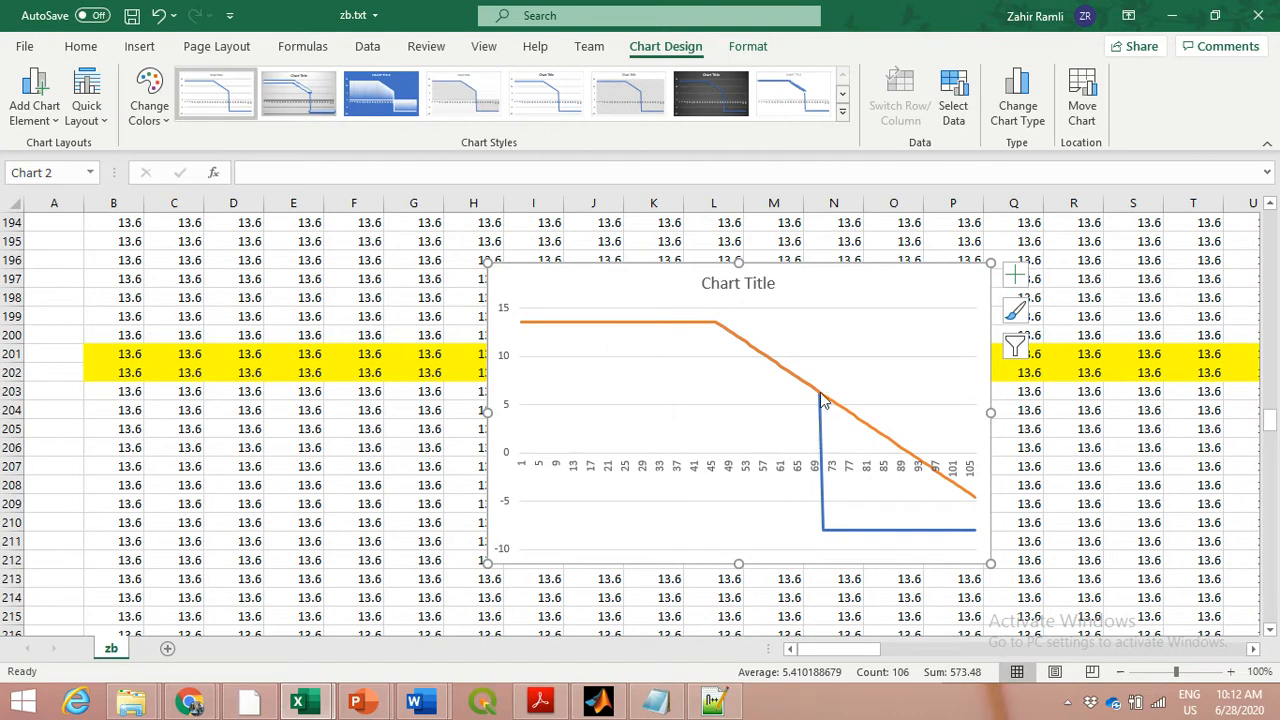
click(826, 512)
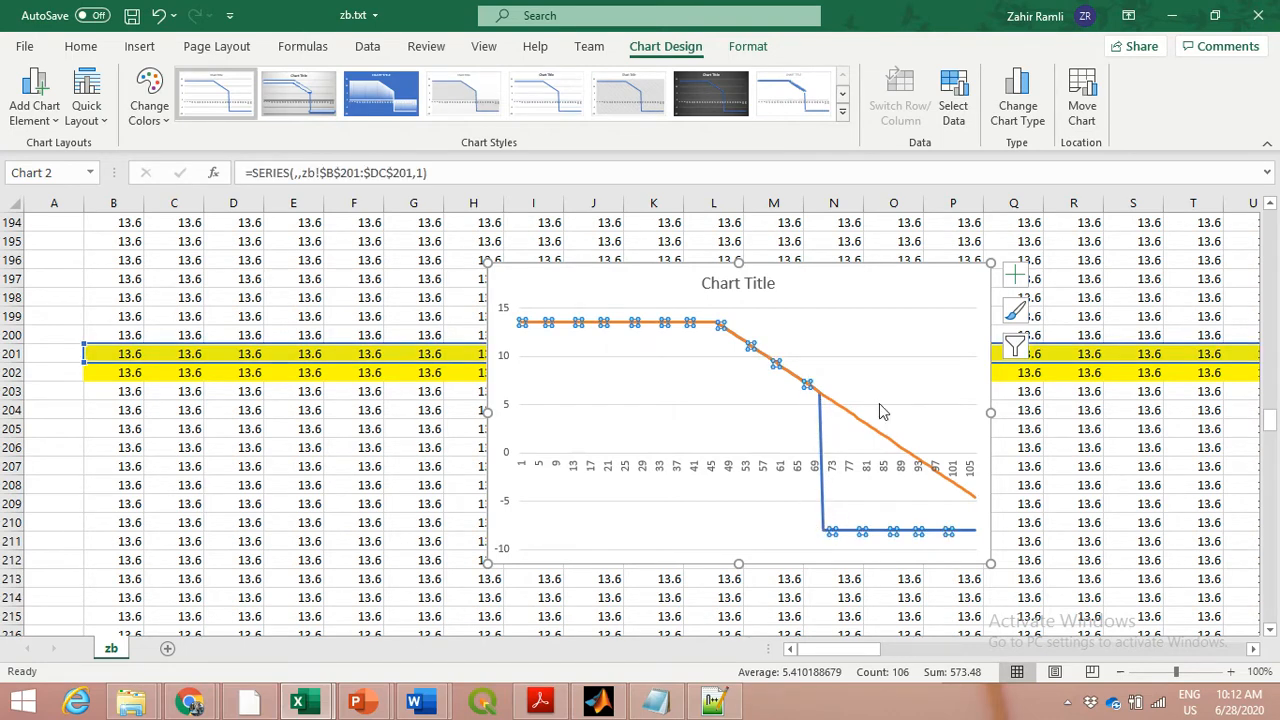
click(882, 346)
click(937, 285)
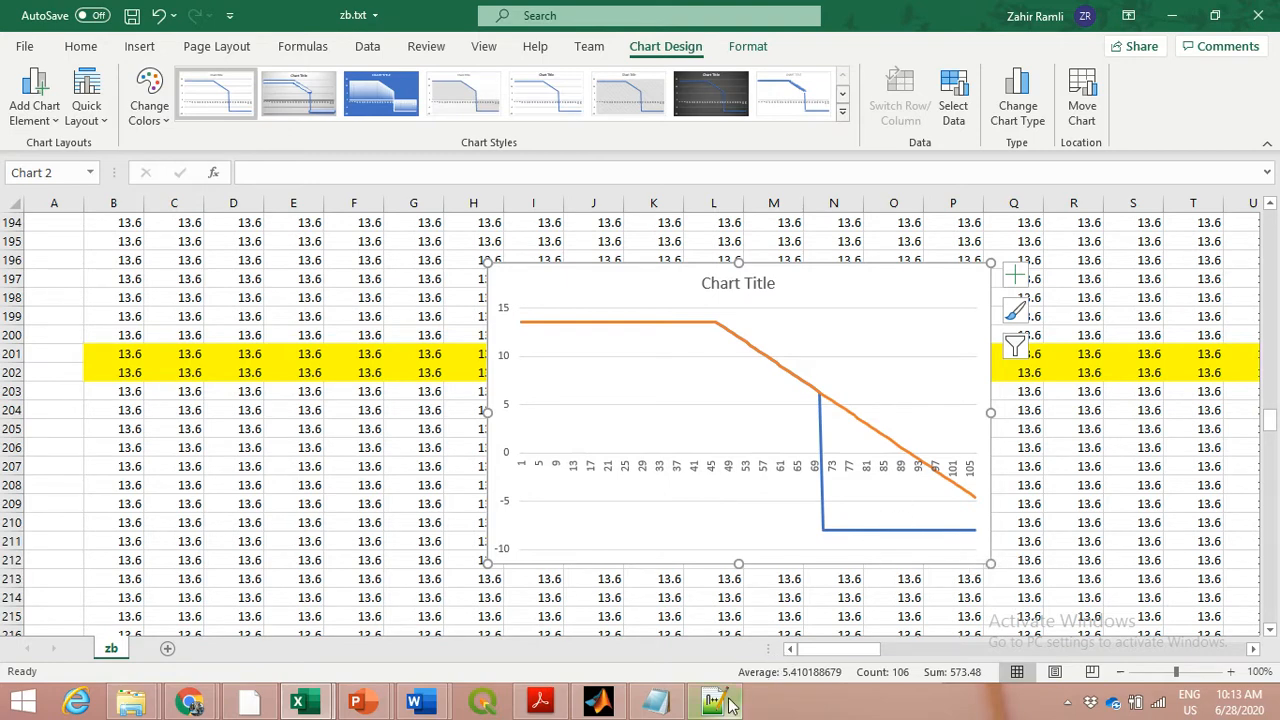
Switch to params.txt in Notepad++ and examine the posdwn setting among the grid parameters
mouse_move(730, 705)
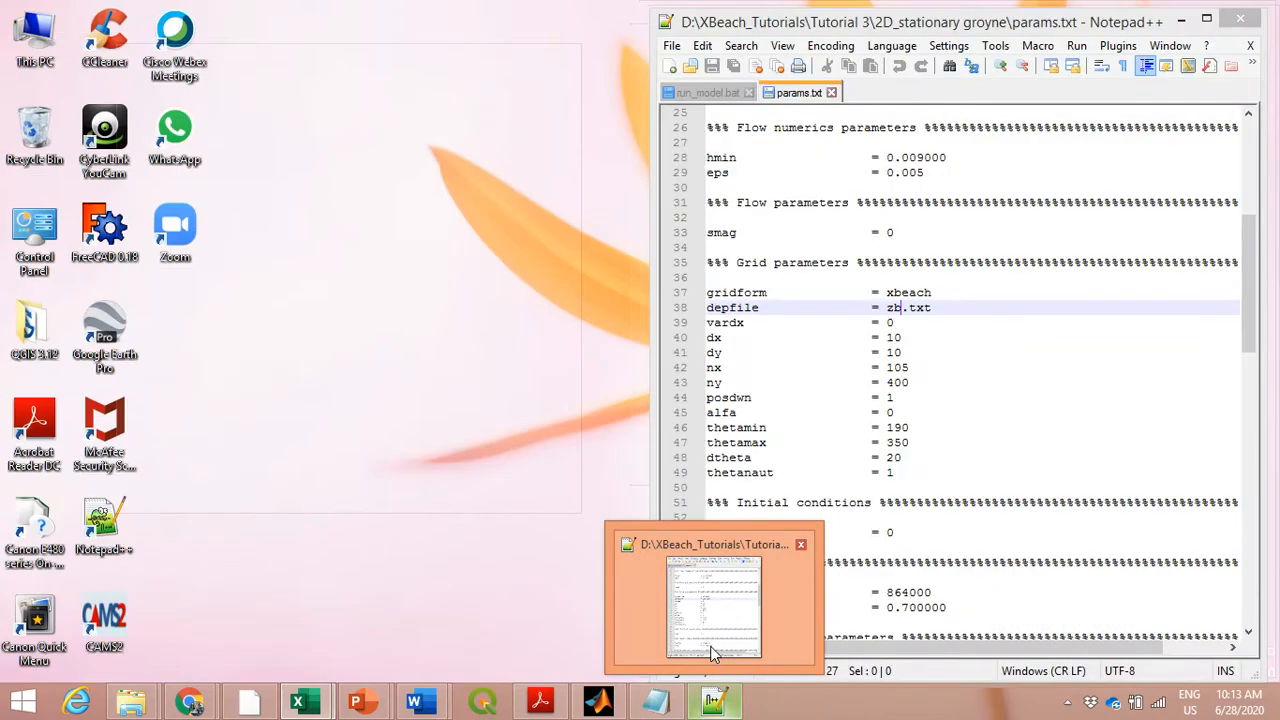
click(710, 646)
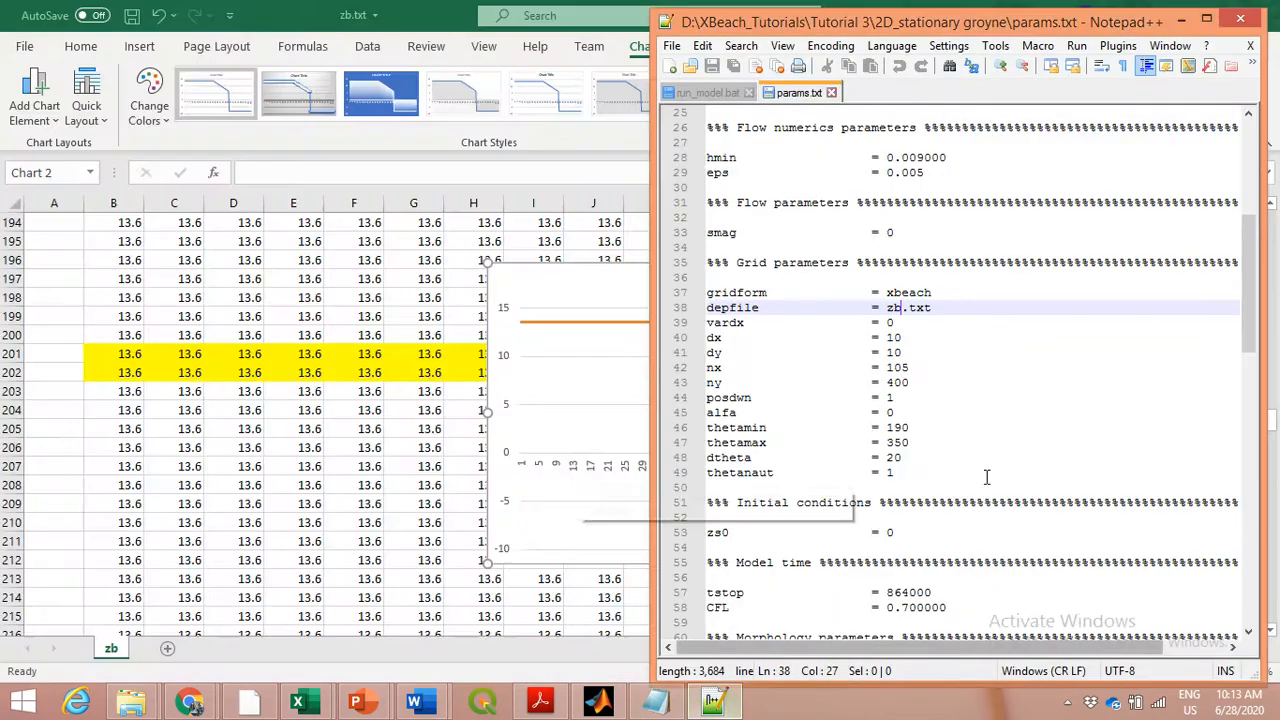
click(938, 323)
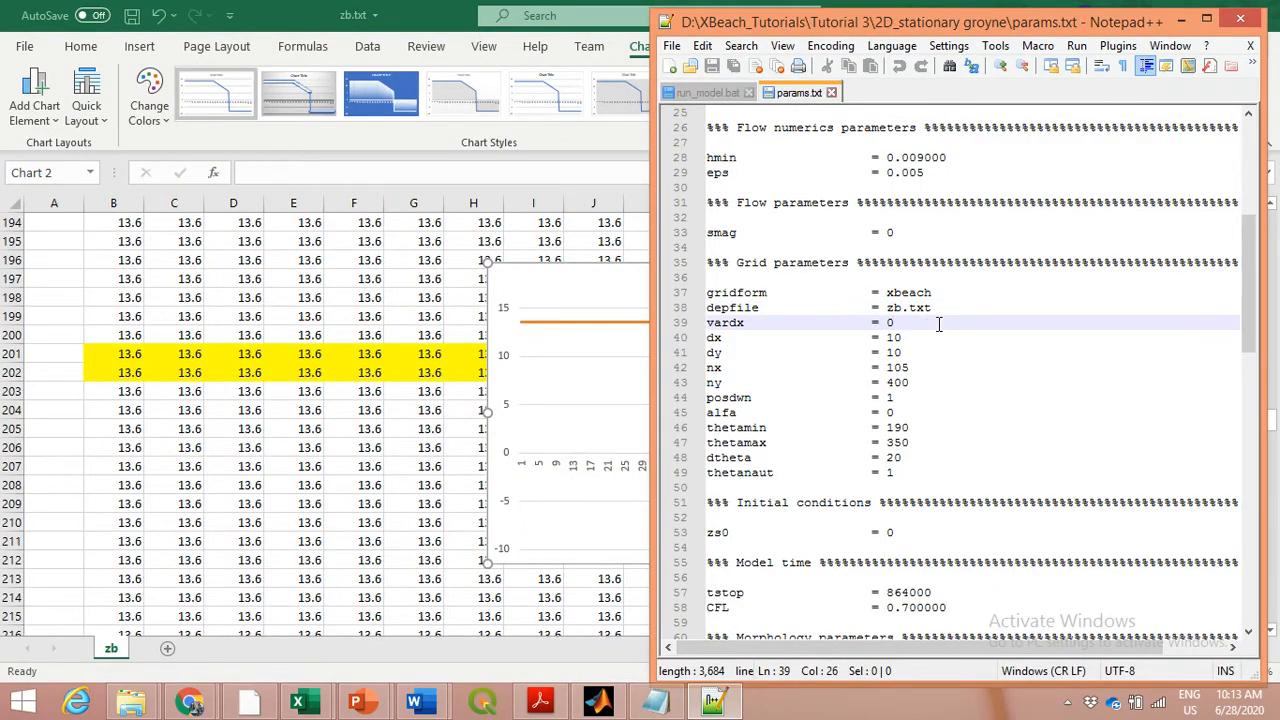
scroll(938, 323, down, 1)
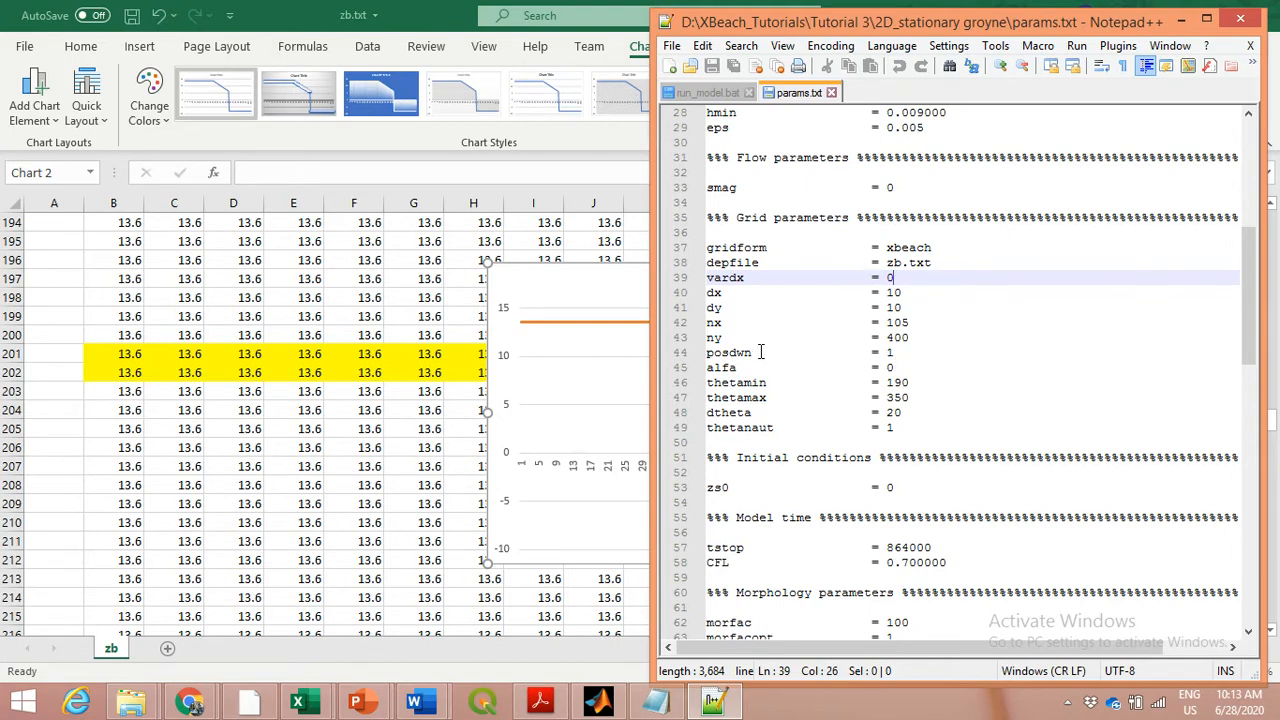
drag(756, 352, 709, 364)
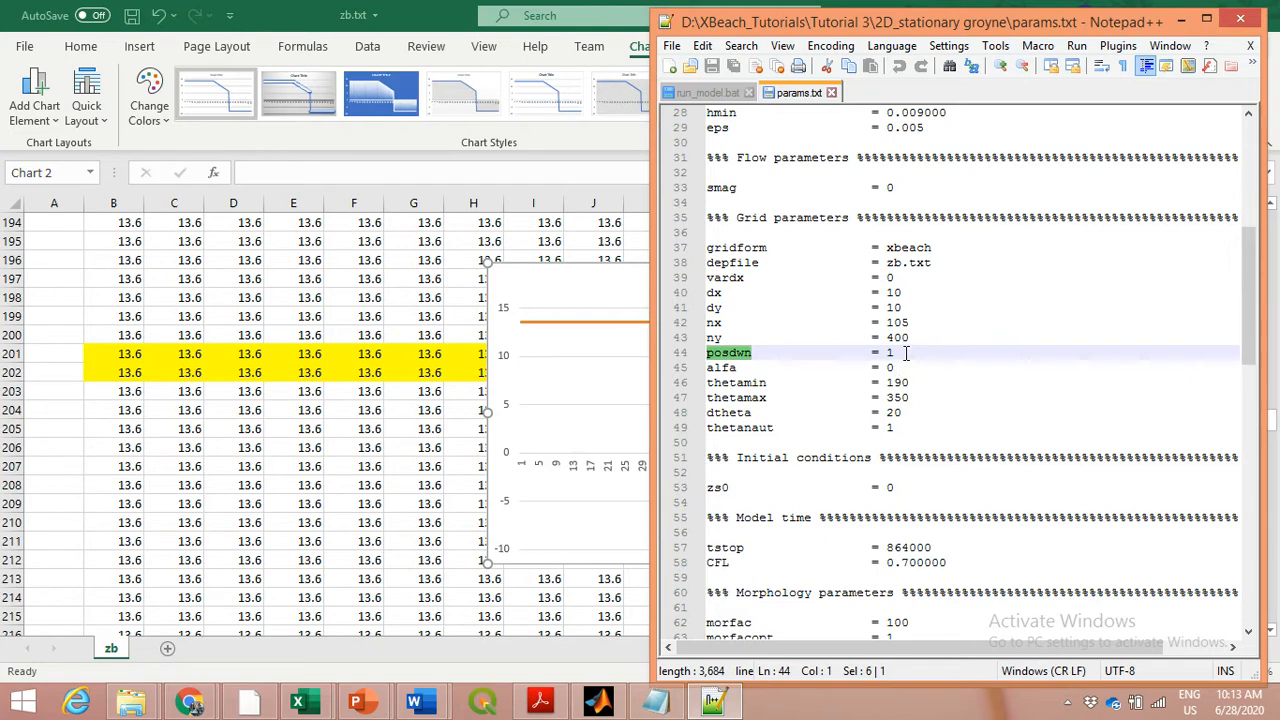
click(906, 353)
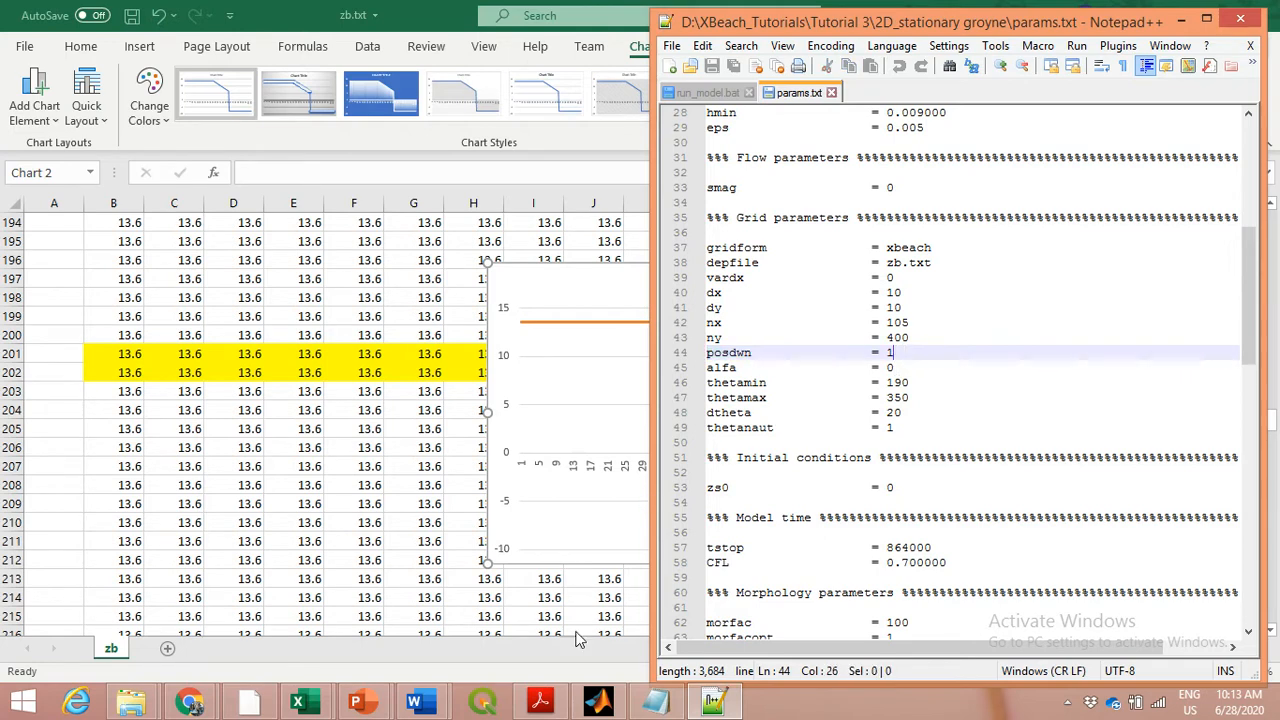
Switch to XBeach_manual.pdf in Acrobat Reader and search it for "posdwn"
click(536, 706)
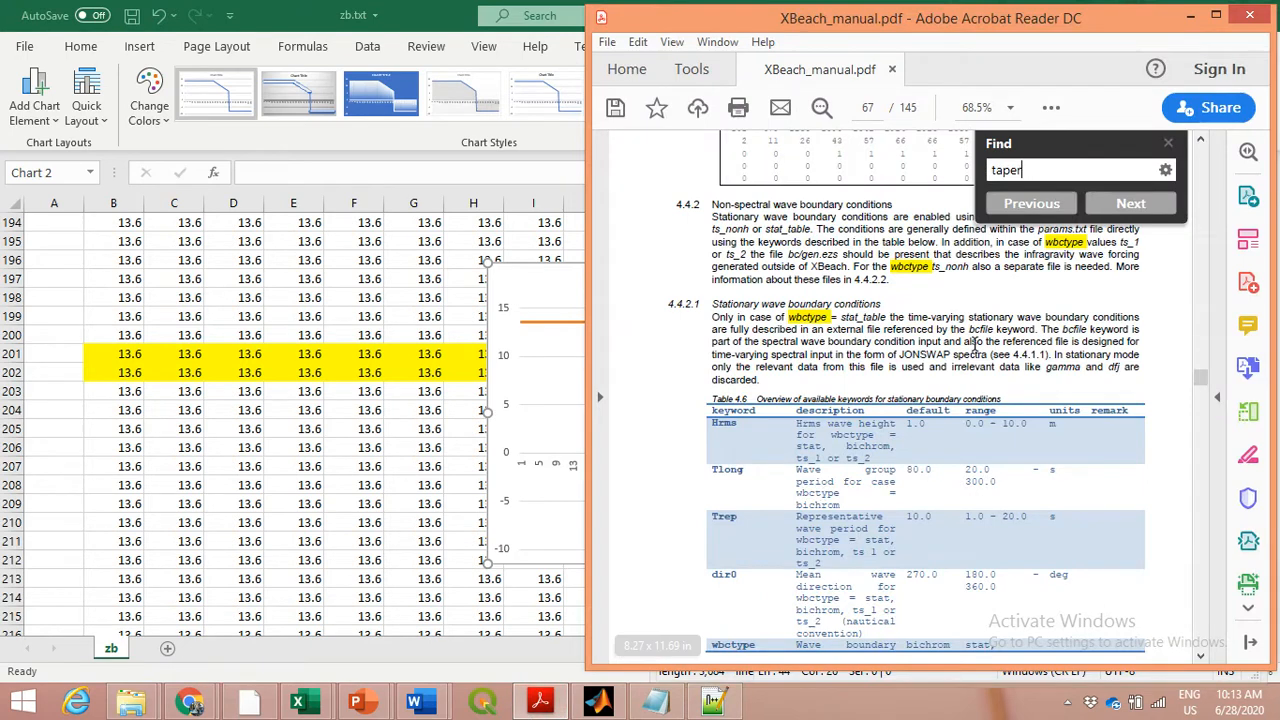
drag(1040, 170, 993, 170)
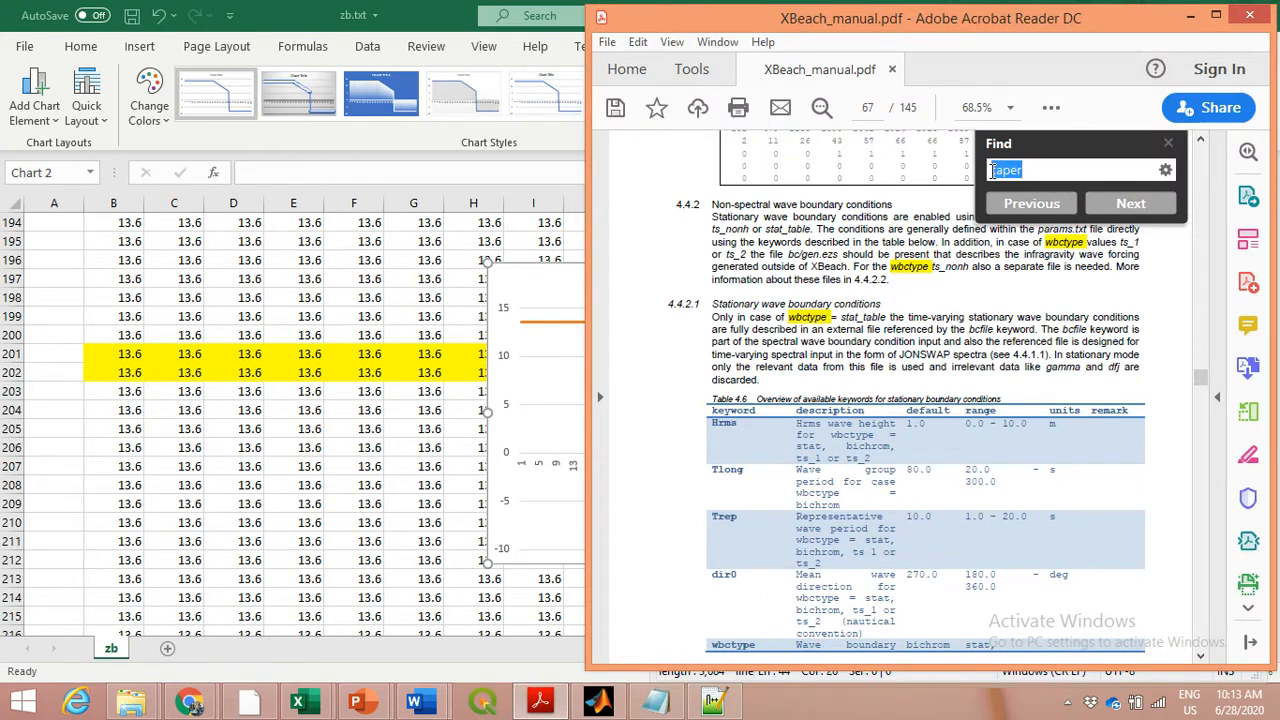
text(pos)
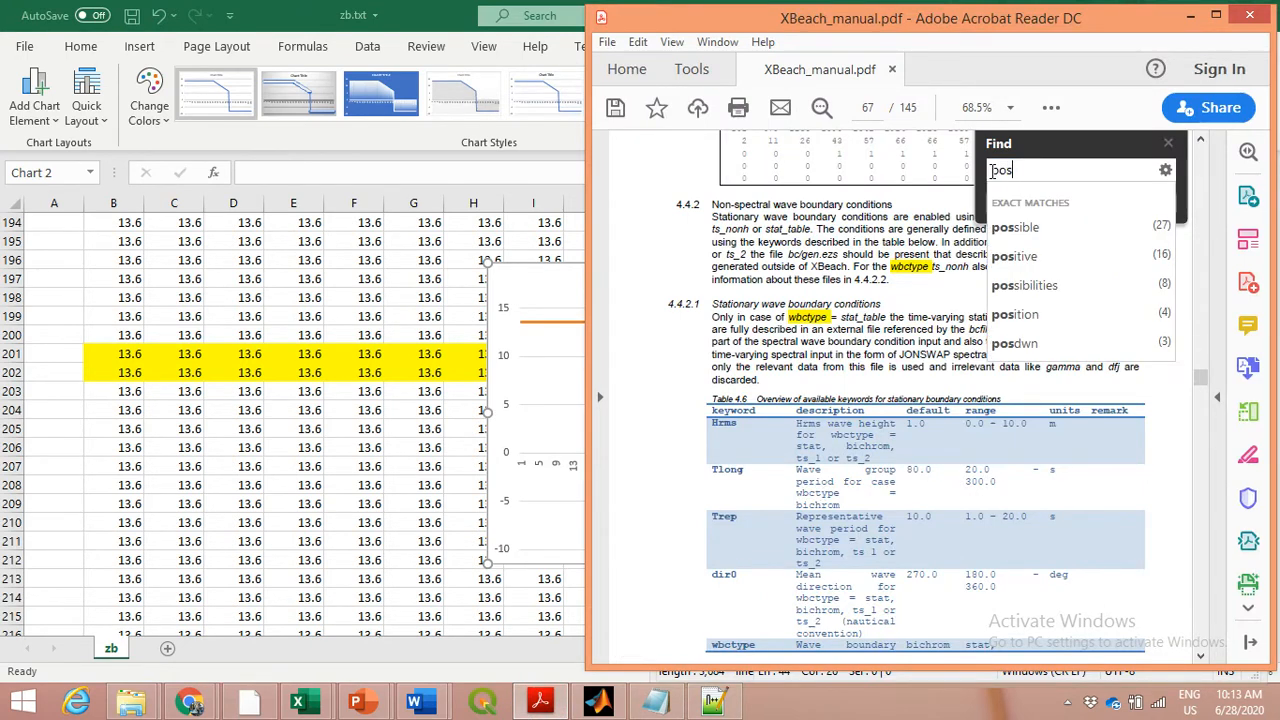
text(dwn)
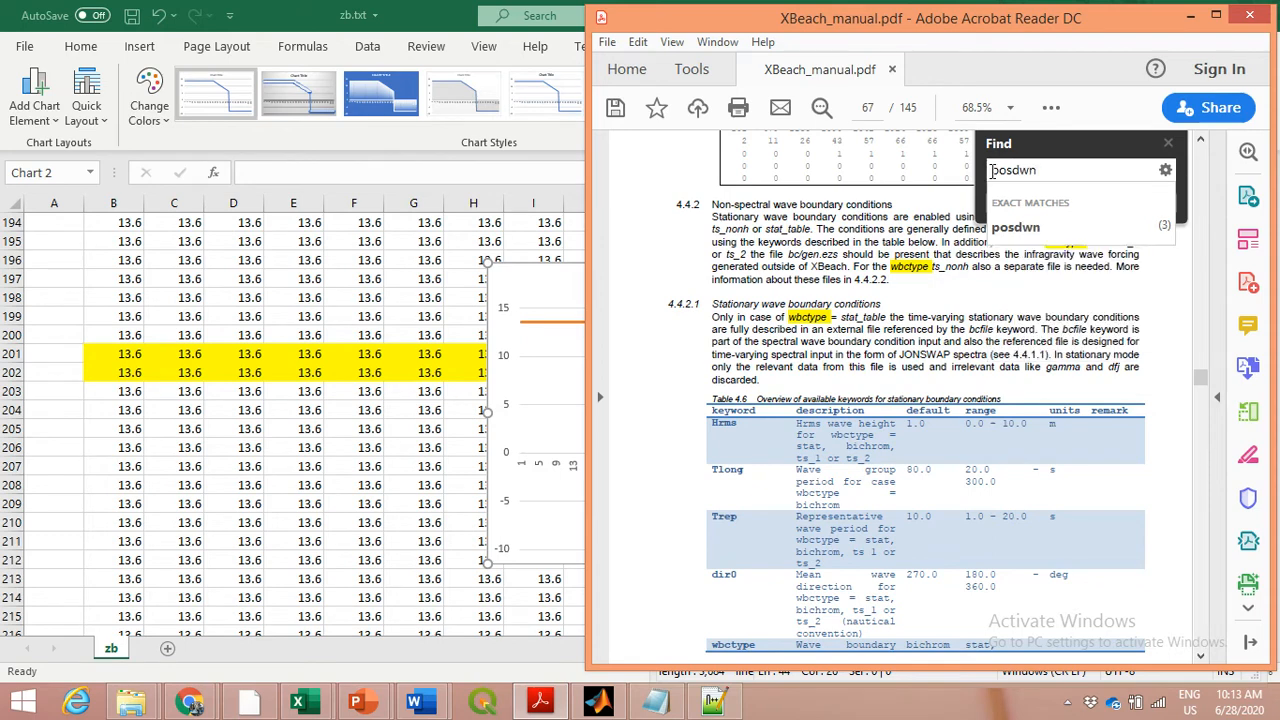
click(1050, 228)
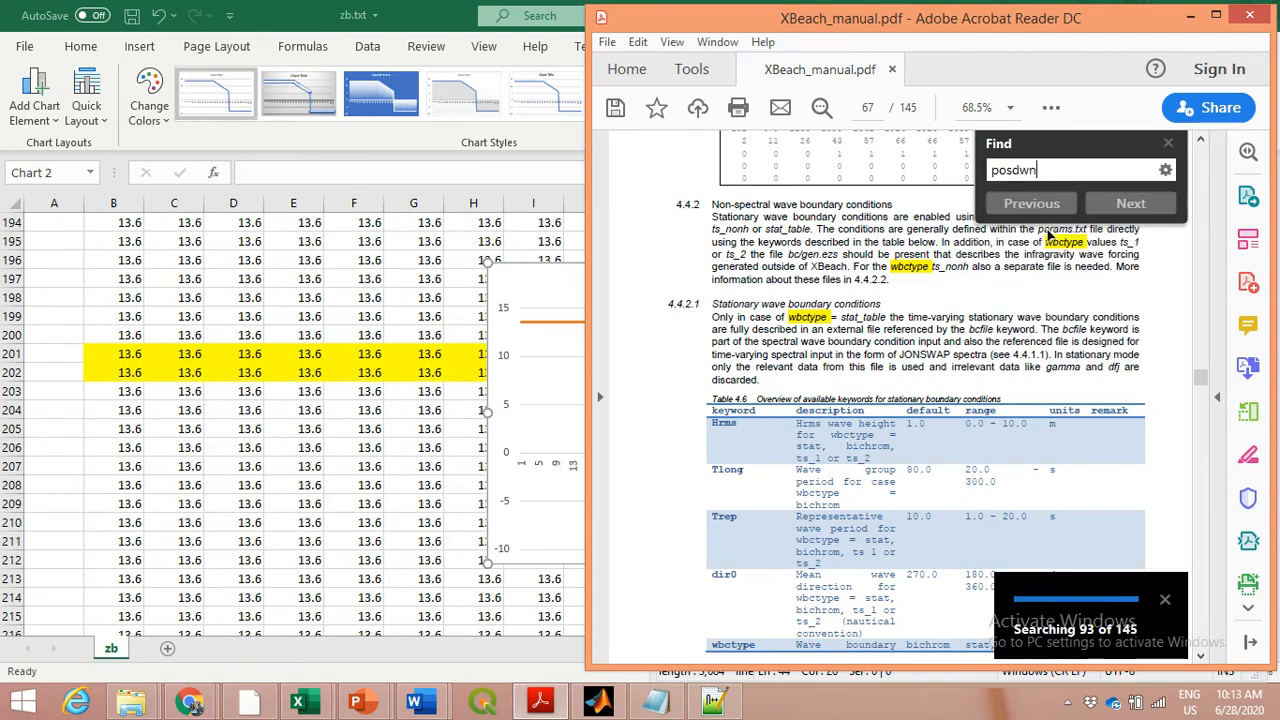
click(1131, 203)
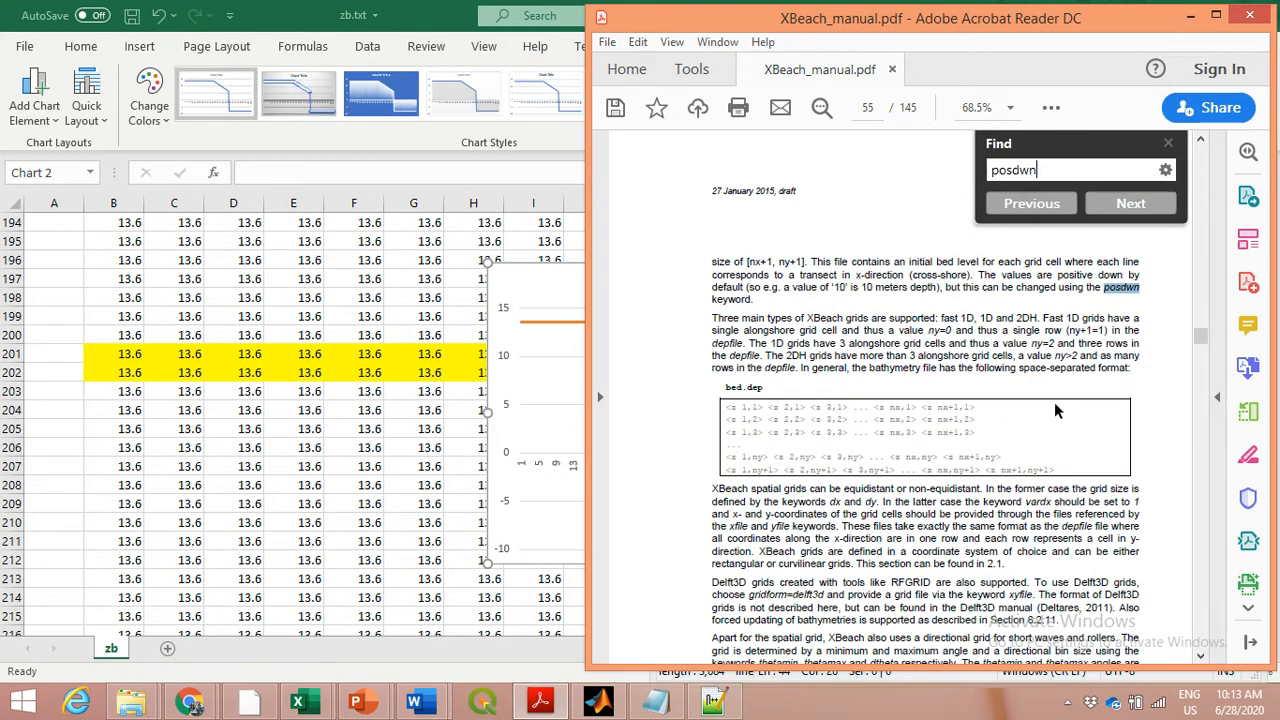
Set the manual's zoom to 75% and select the passage about positive-down depth values and the posdwn keyword
click(1011, 108)
click(1105, 230)
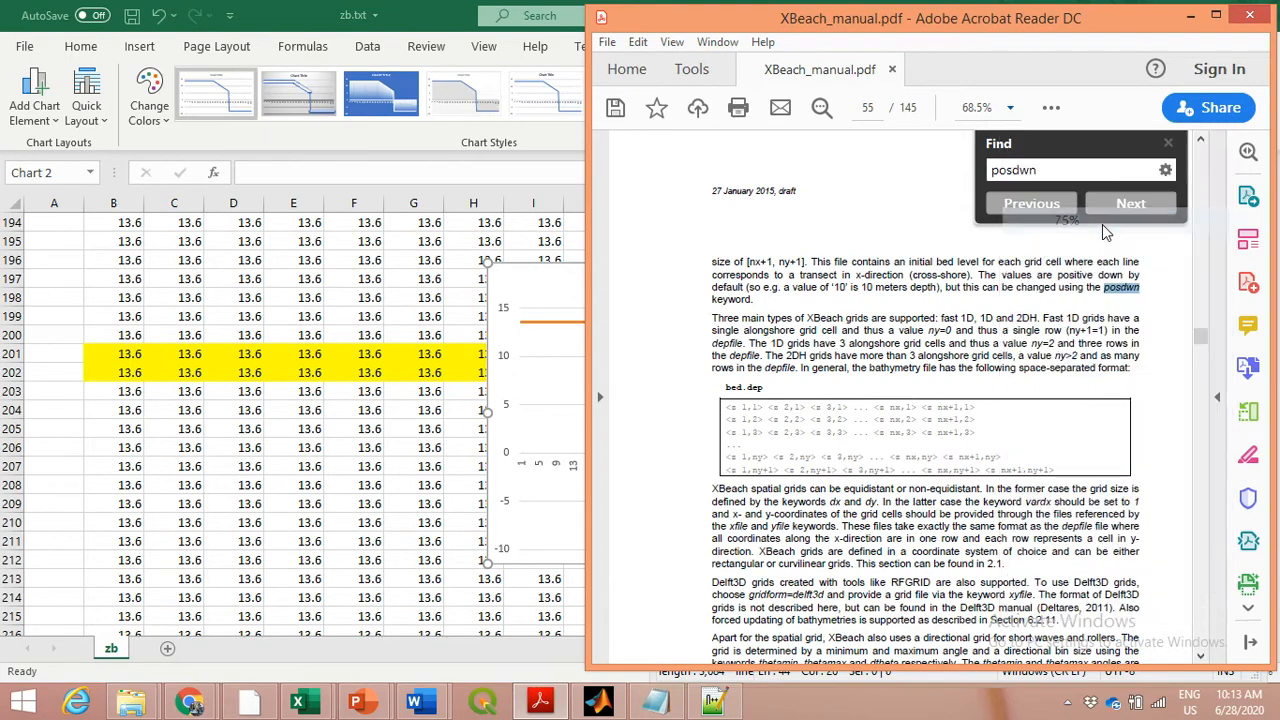
drag(1082, 667, 1125, 667)
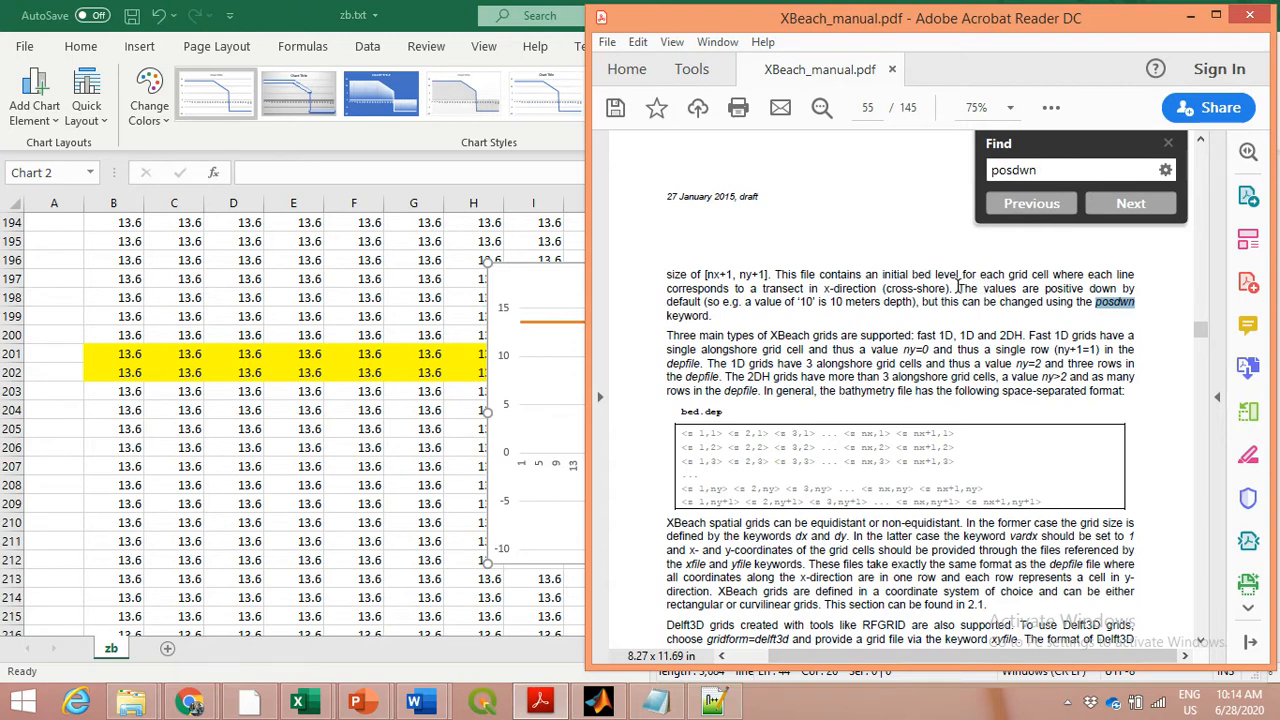
drag(958, 288, 1113, 313)
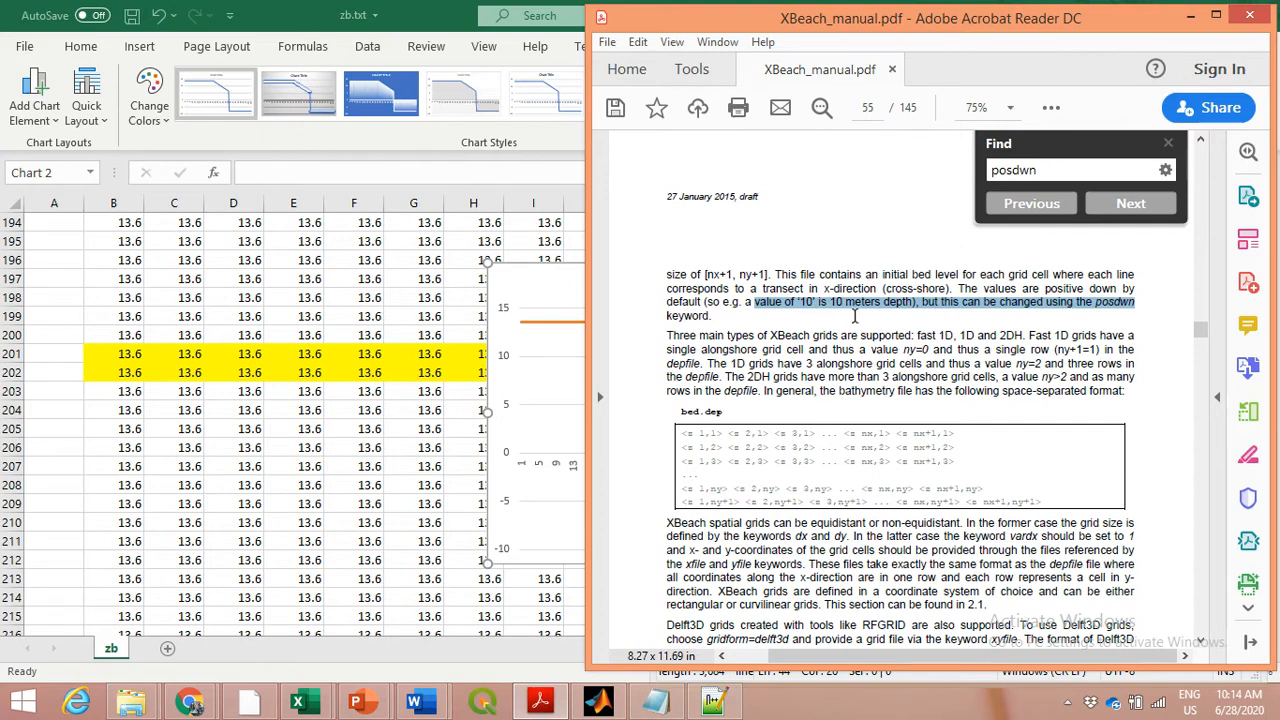
Check the posdwn line in params.txt again, then minimize Notepad++ and the manual to return to the Excel chart
click(713, 703)
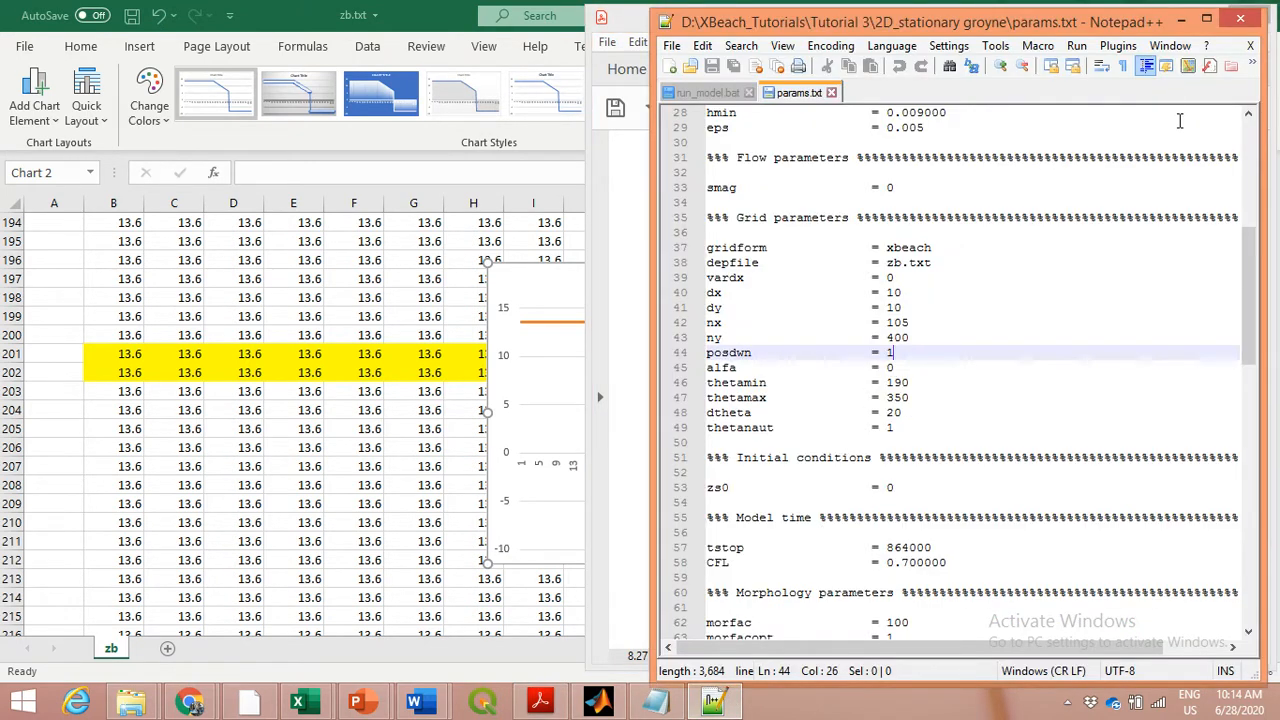
click(1181, 21)
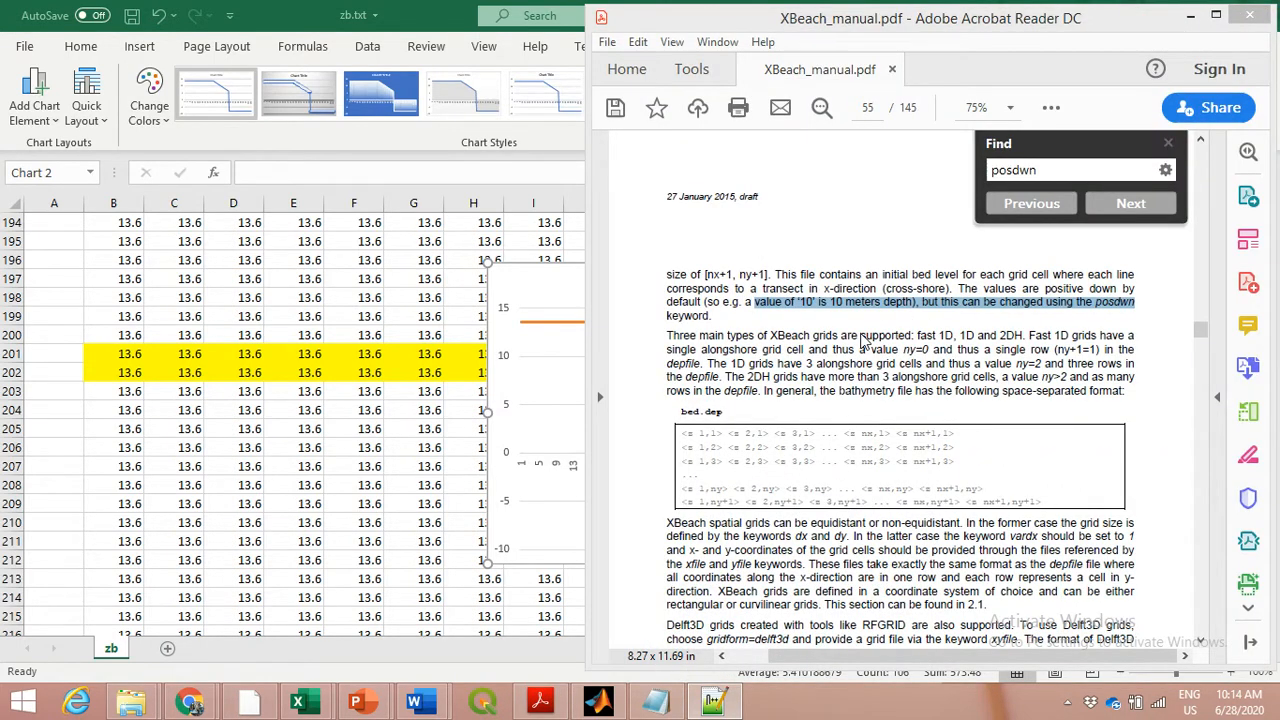
click(1191, 17)
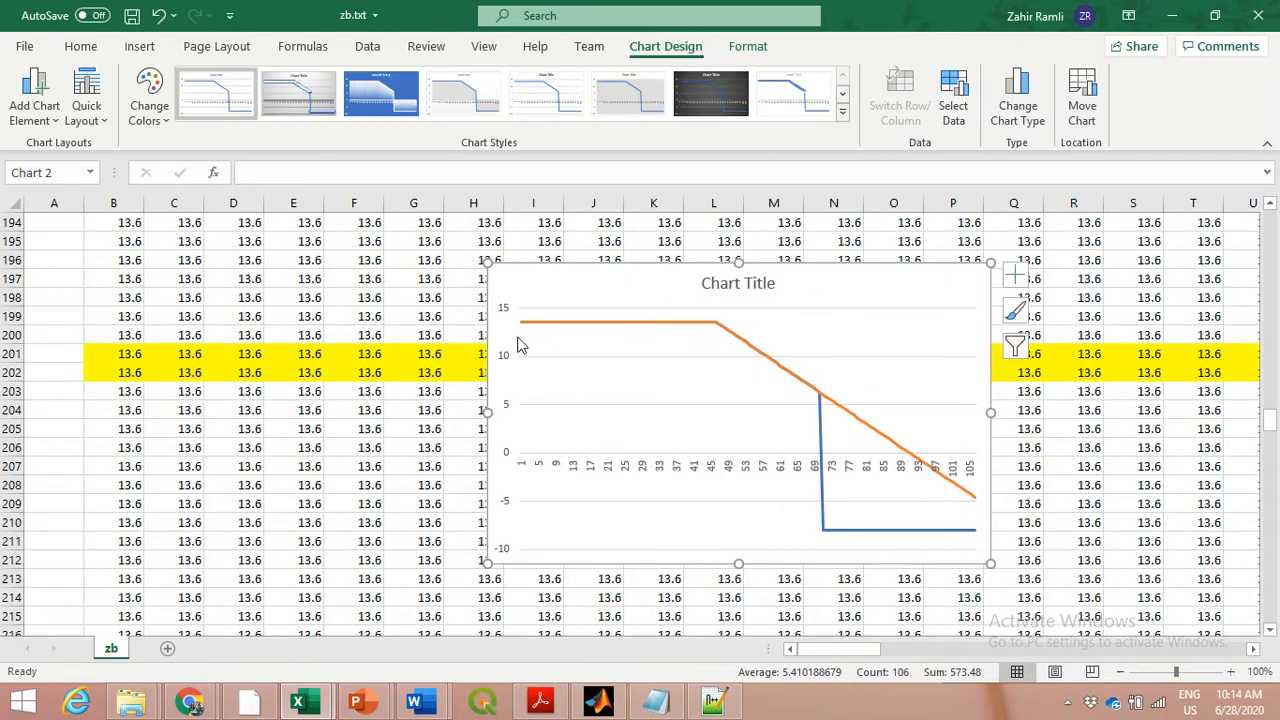
mouse_move(520, 330)
Switch to Tutorial 5 A.docx in Word, widen its window and review the Posdown = 1 and Initial Profile plots
mouse_move(357, 705)
mouse_move(487, 620)
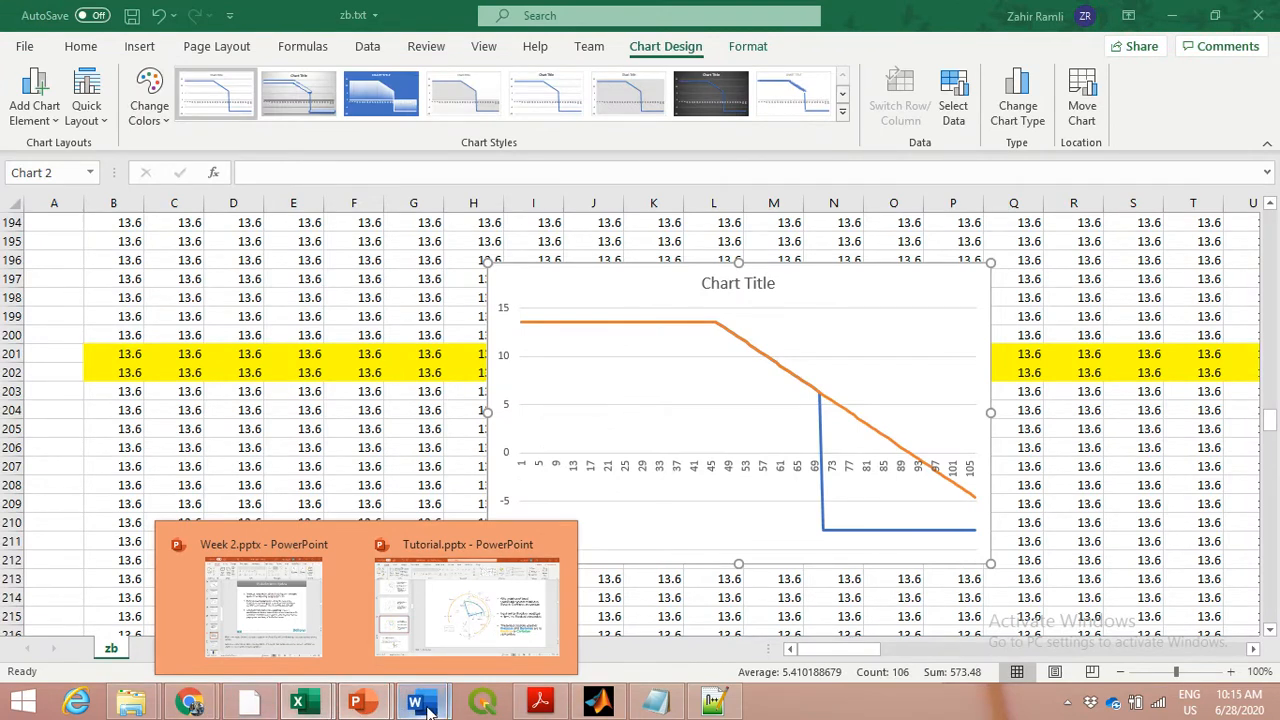
mouse_move(413, 703)
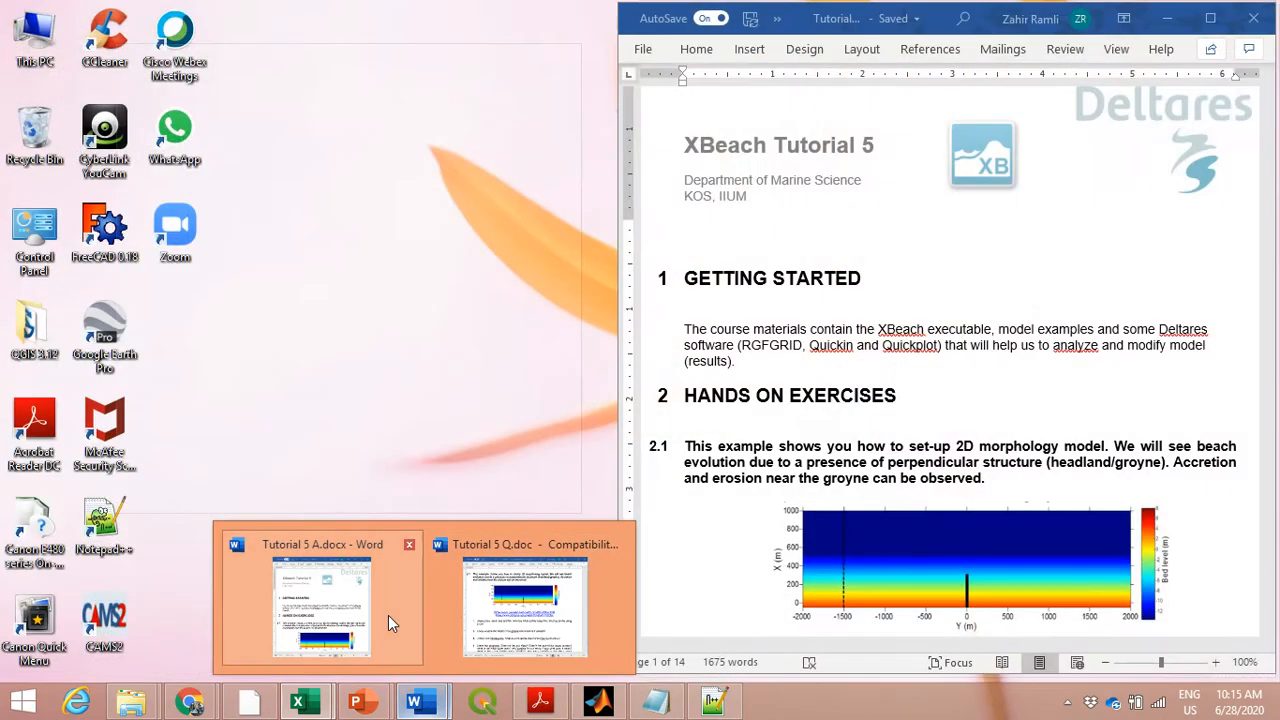
click(390, 622)
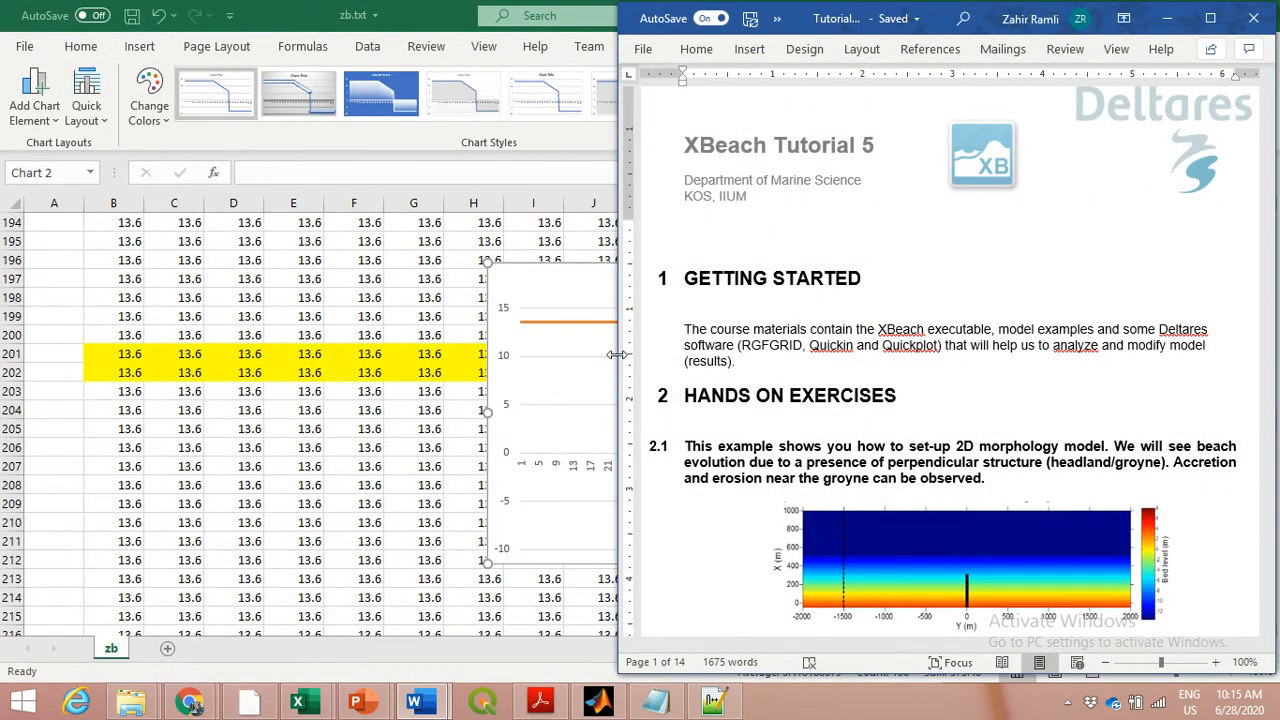
drag(620, 360, 456, 356)
scroll(887, 381, down, 10)
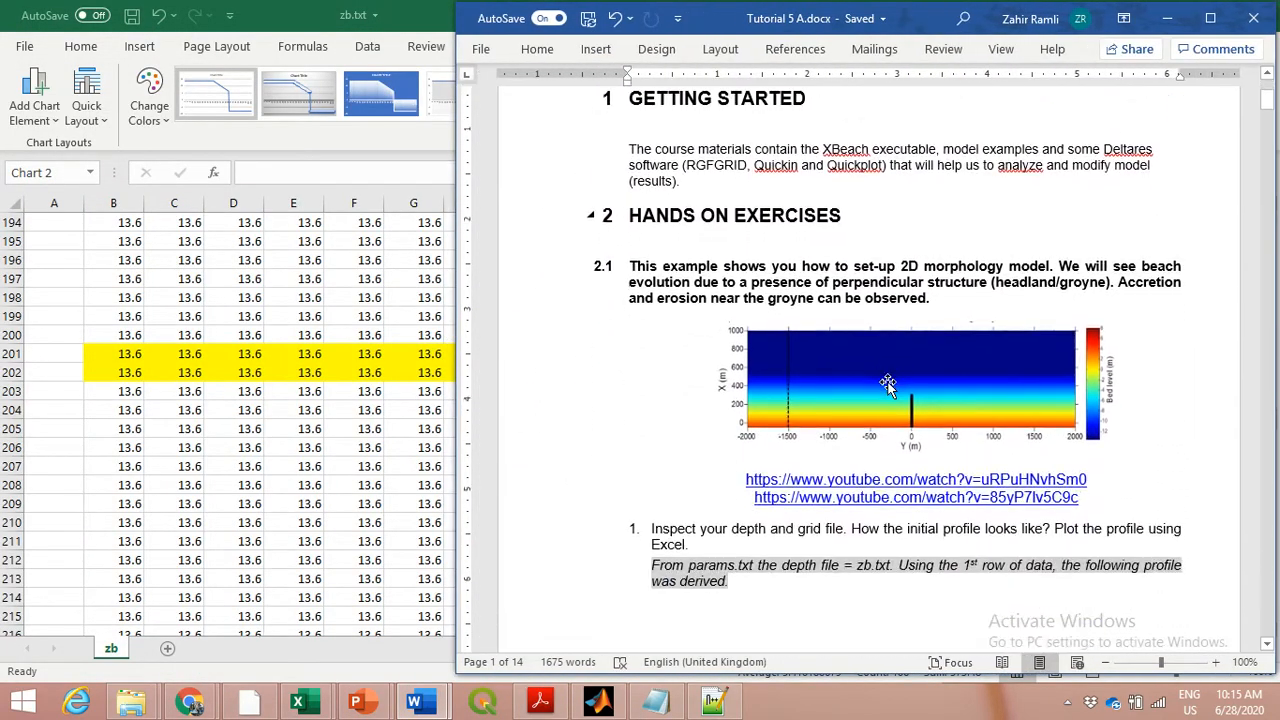
scroll(889, 382, down, 9)
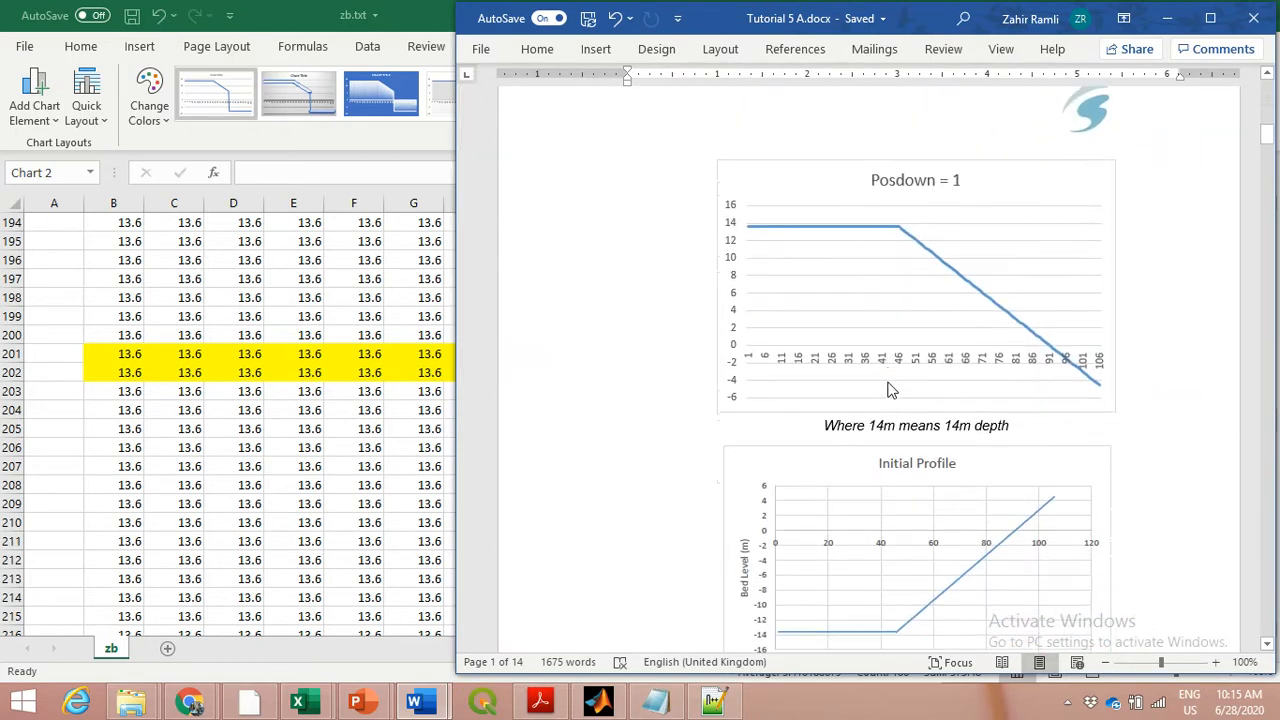
Compare the Posdown = 1 plot with the Initial Profile plot of Figure 2.1.1 in the tutorial answers
scroll(872, 390, down, 1)
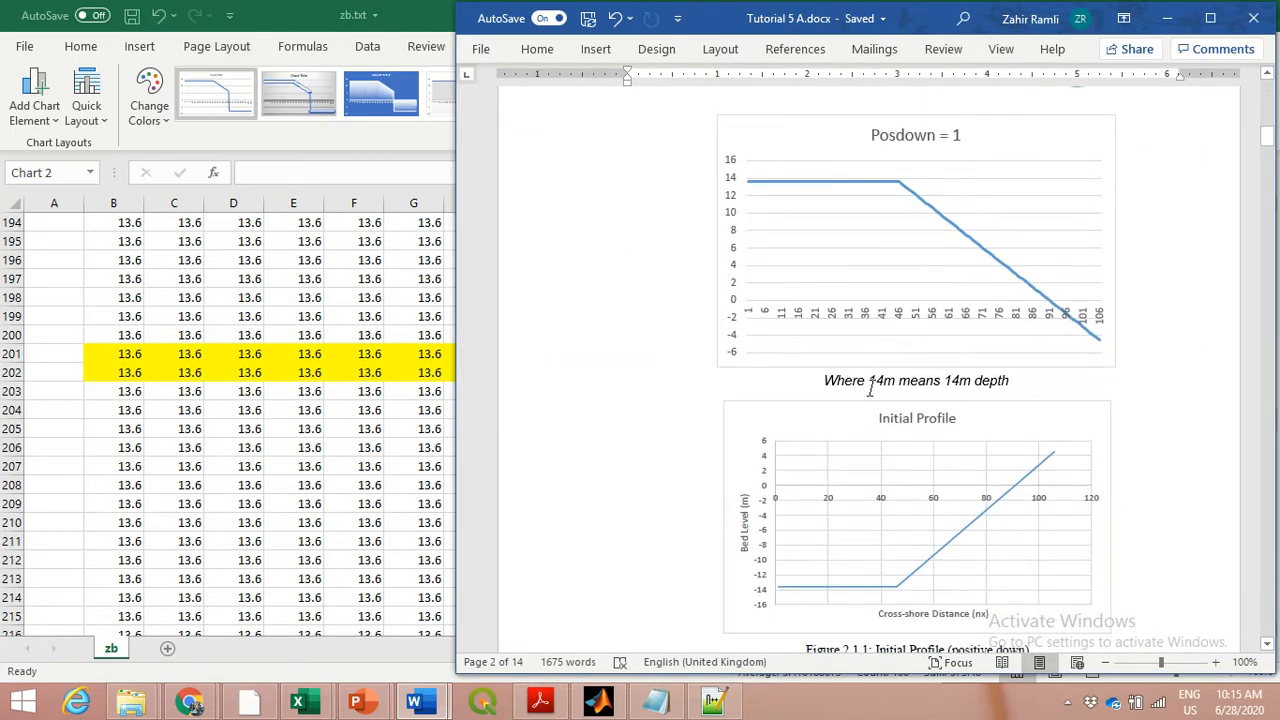
scroll(872, 388, up, 1)
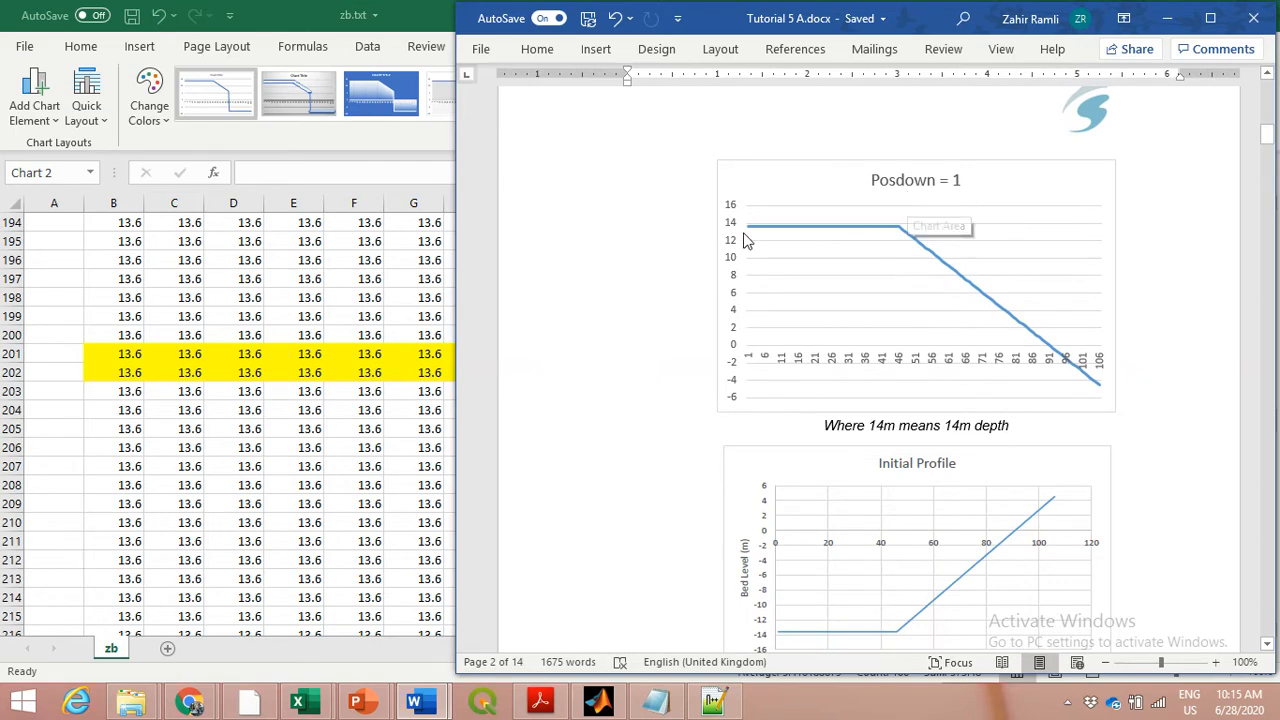
mouse_move(752, 234)
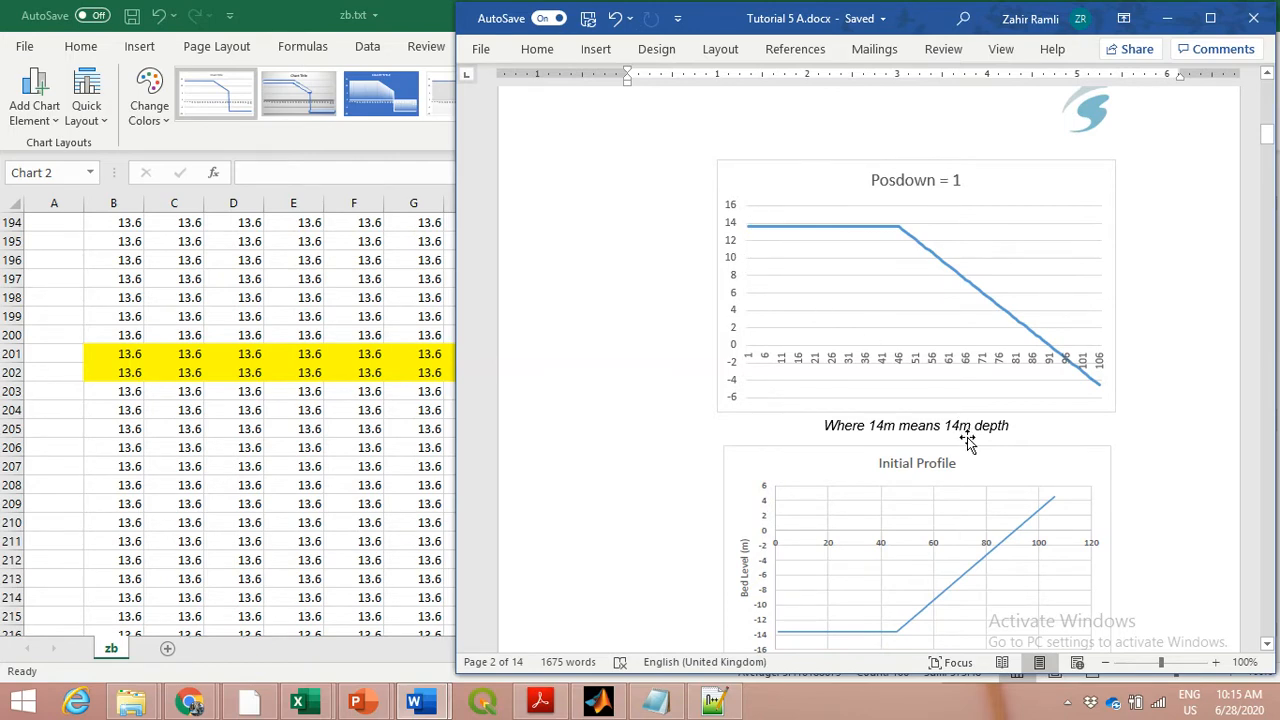
scroll(962, 430, down, 1)
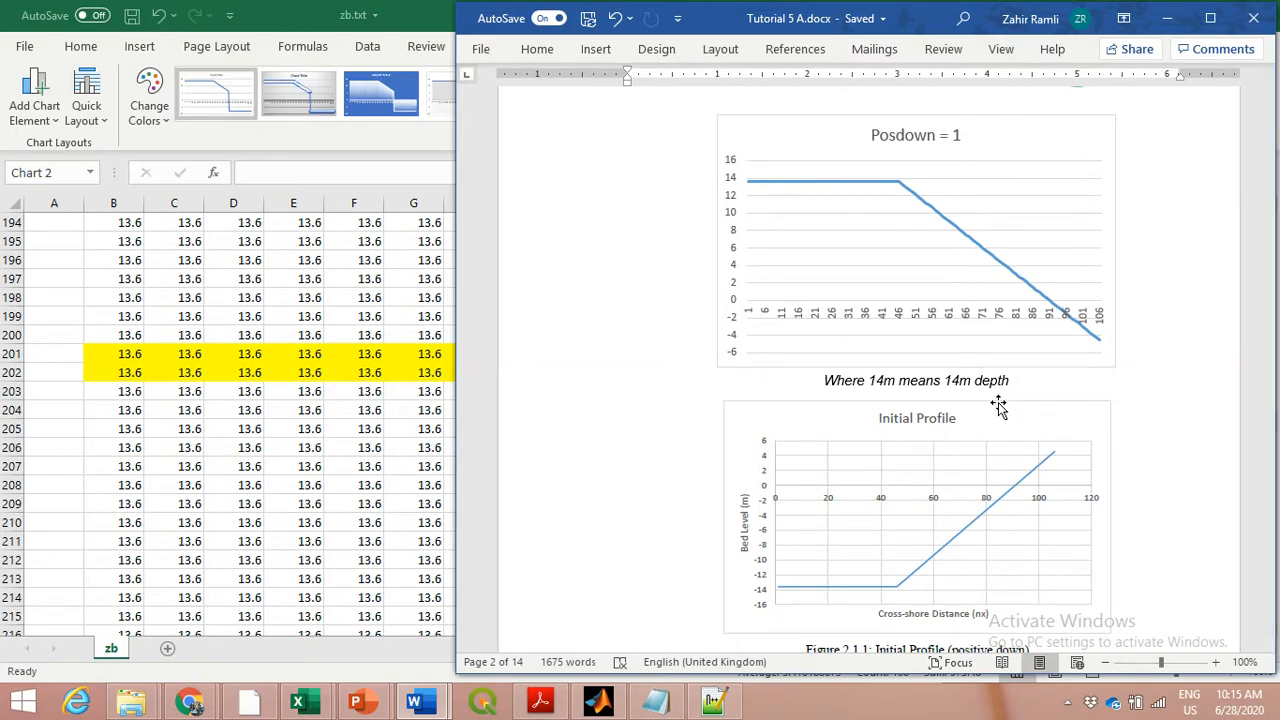
scroll(998, 405, down, 2)
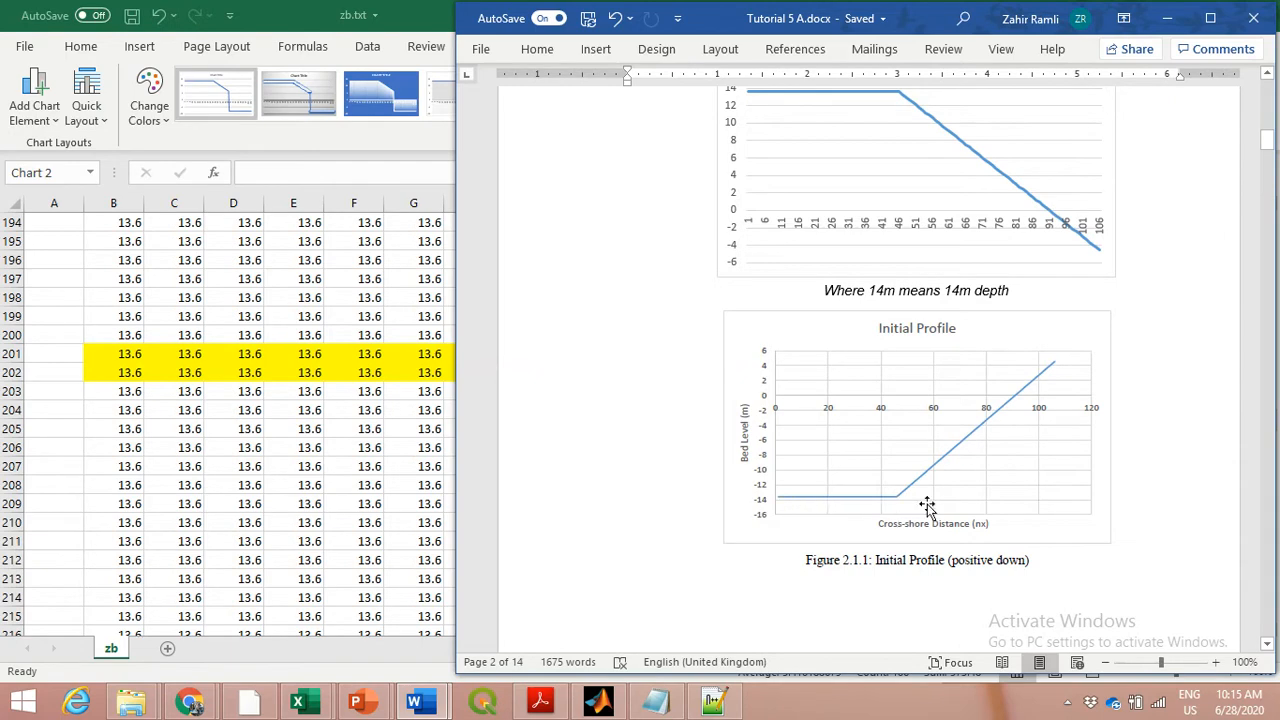
scroll(1163, 470, down, 6)
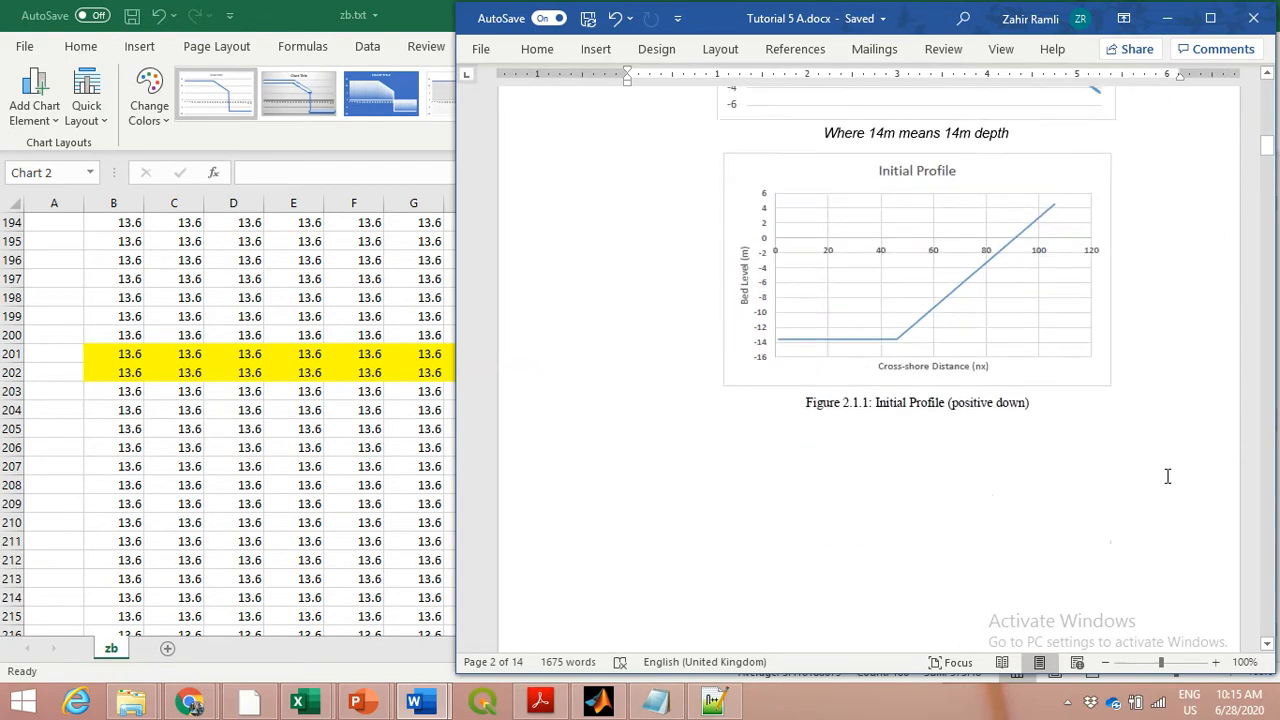
Examine the two Posdwn = 1 groyne charts on page 3, comparing the groyne and initial profile lines with the positive-down note
scroll(1168, 480, down, 10)
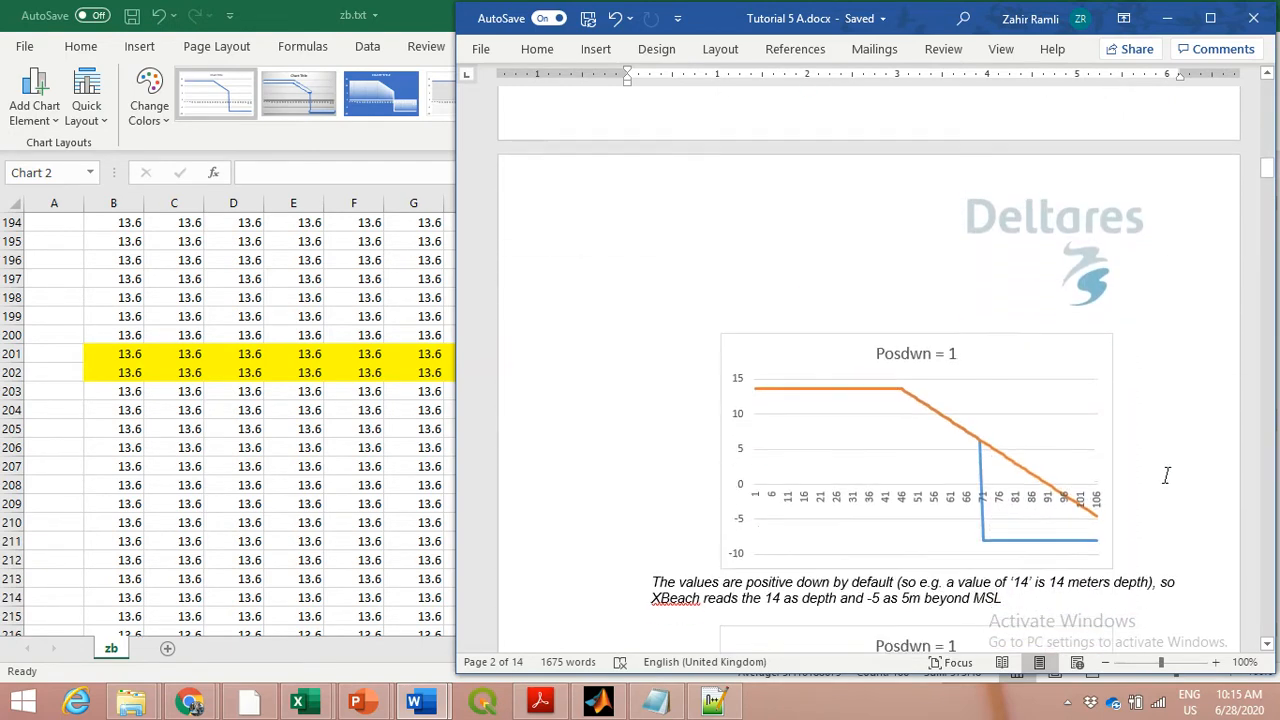
scroll(1166, 476, down, 2)
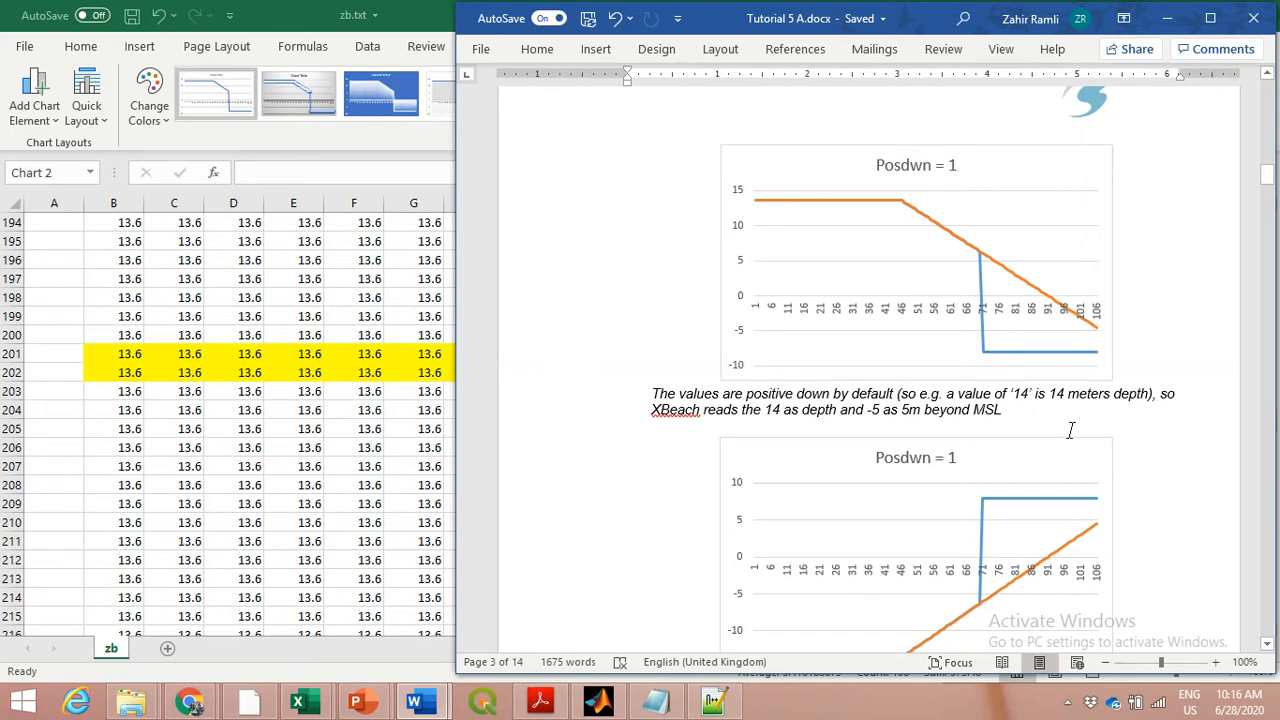
scroll(1070, 430, down, 5)
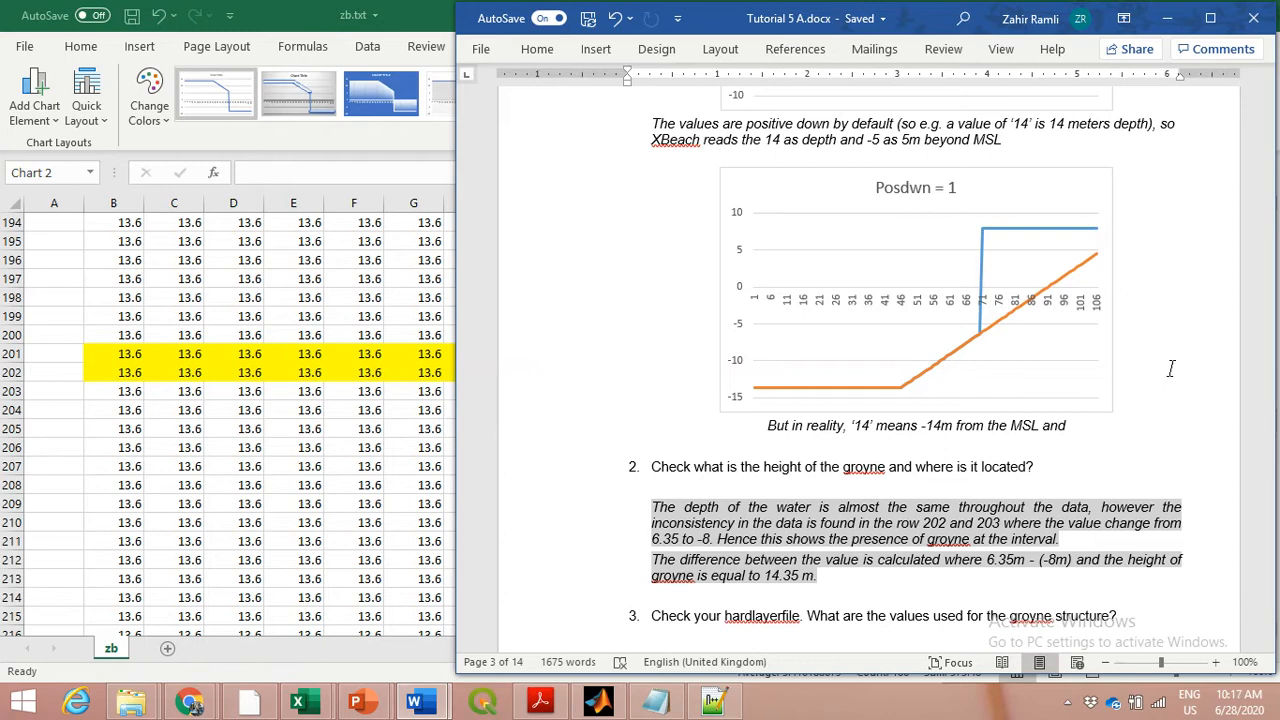
scroll(1166, 366, up, 2)
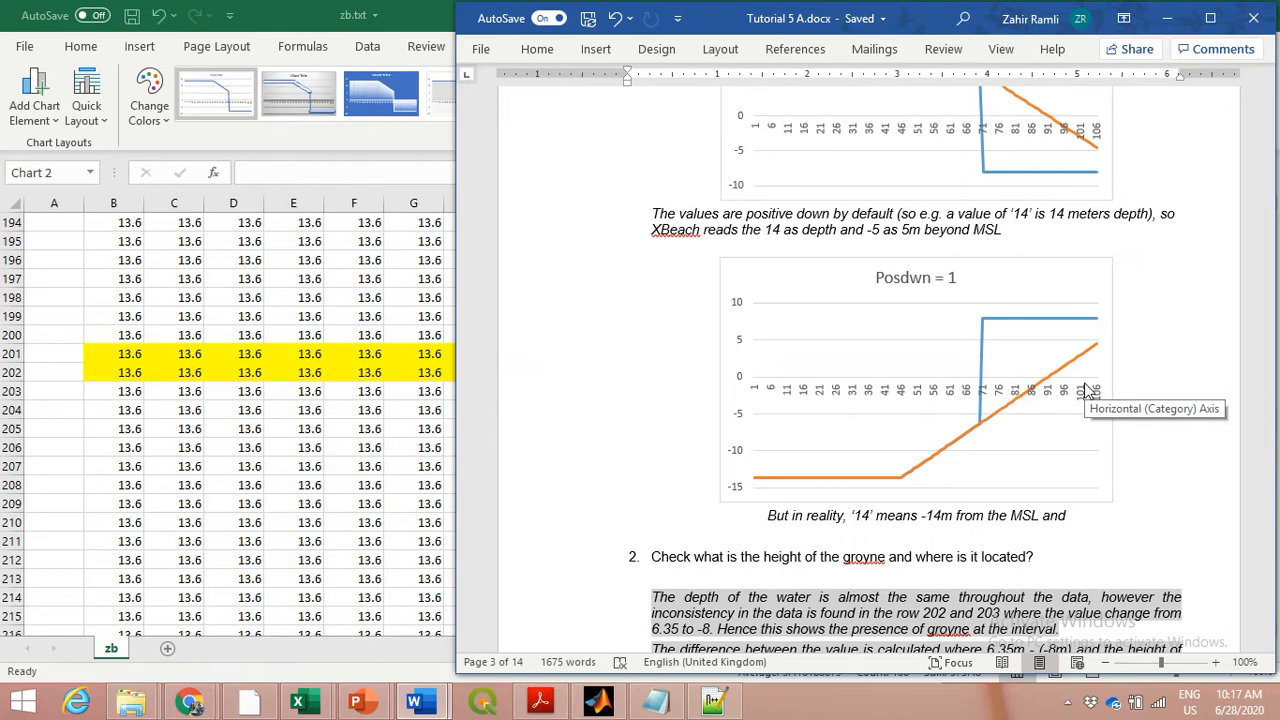
scroll(1088, 390, up, 10)
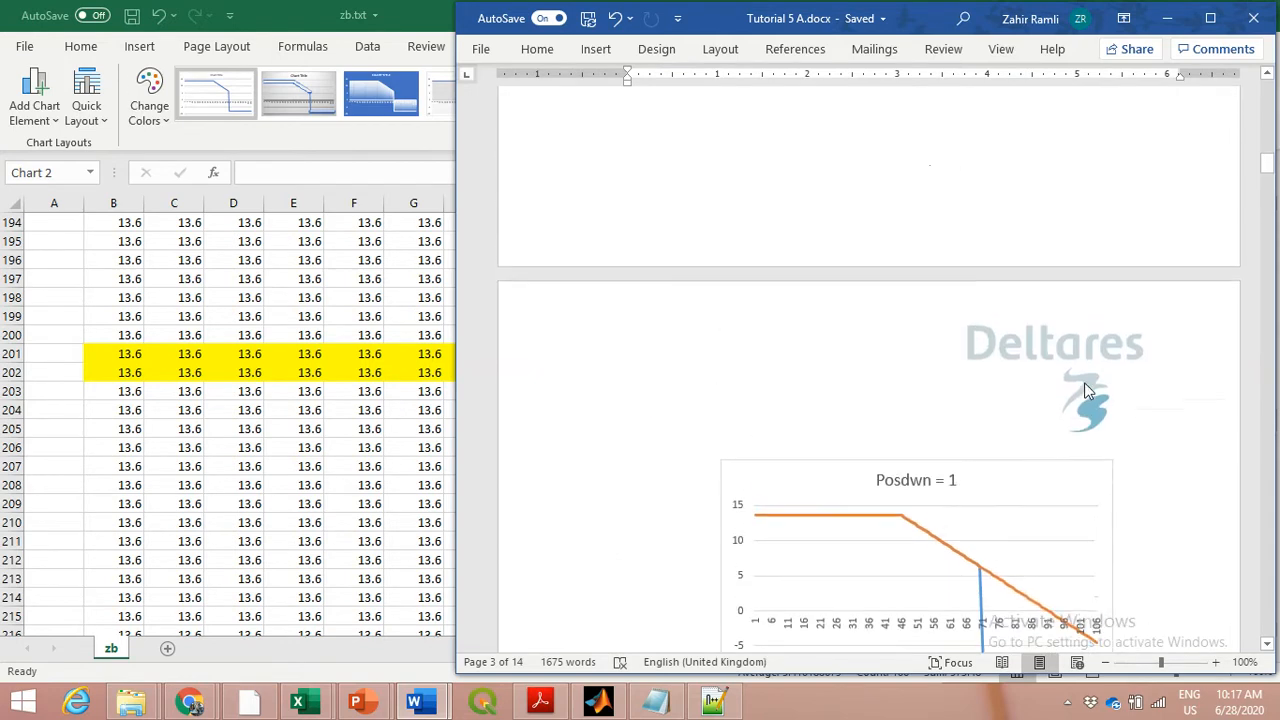
scroll(1088, 390, down, 5)
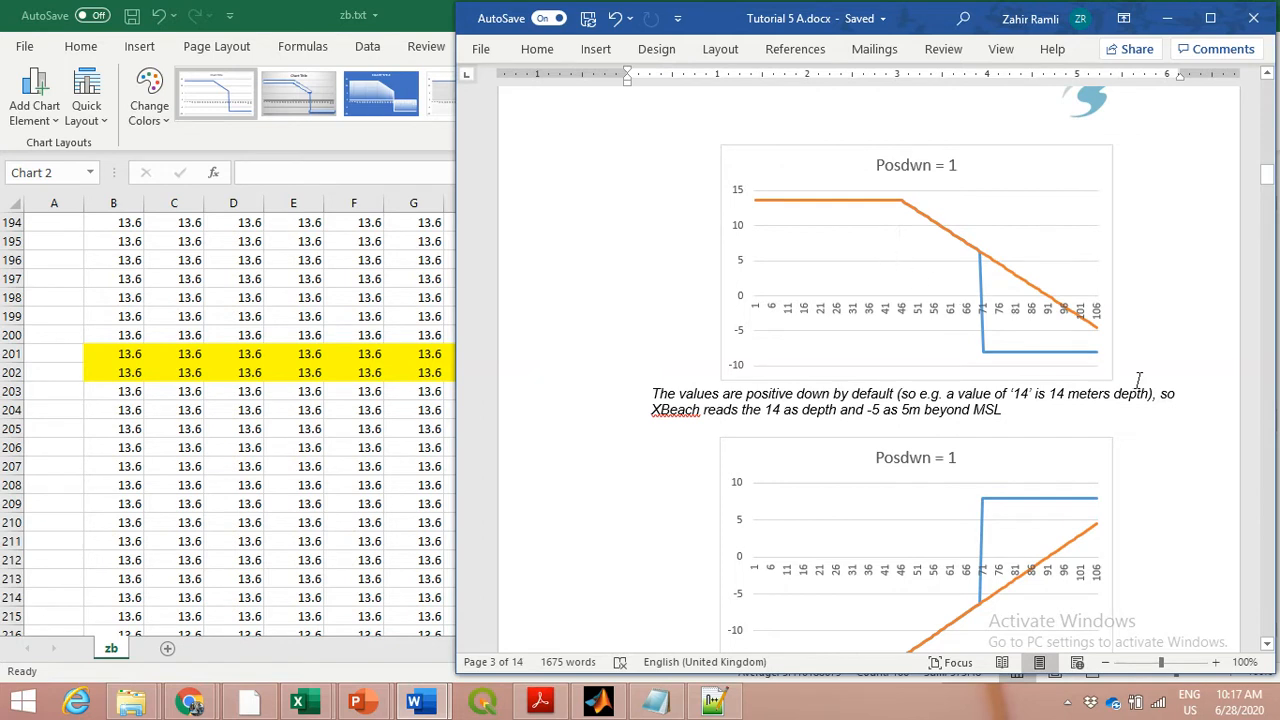
mouse_move(757, 211)
mouse_move(1016, 279)
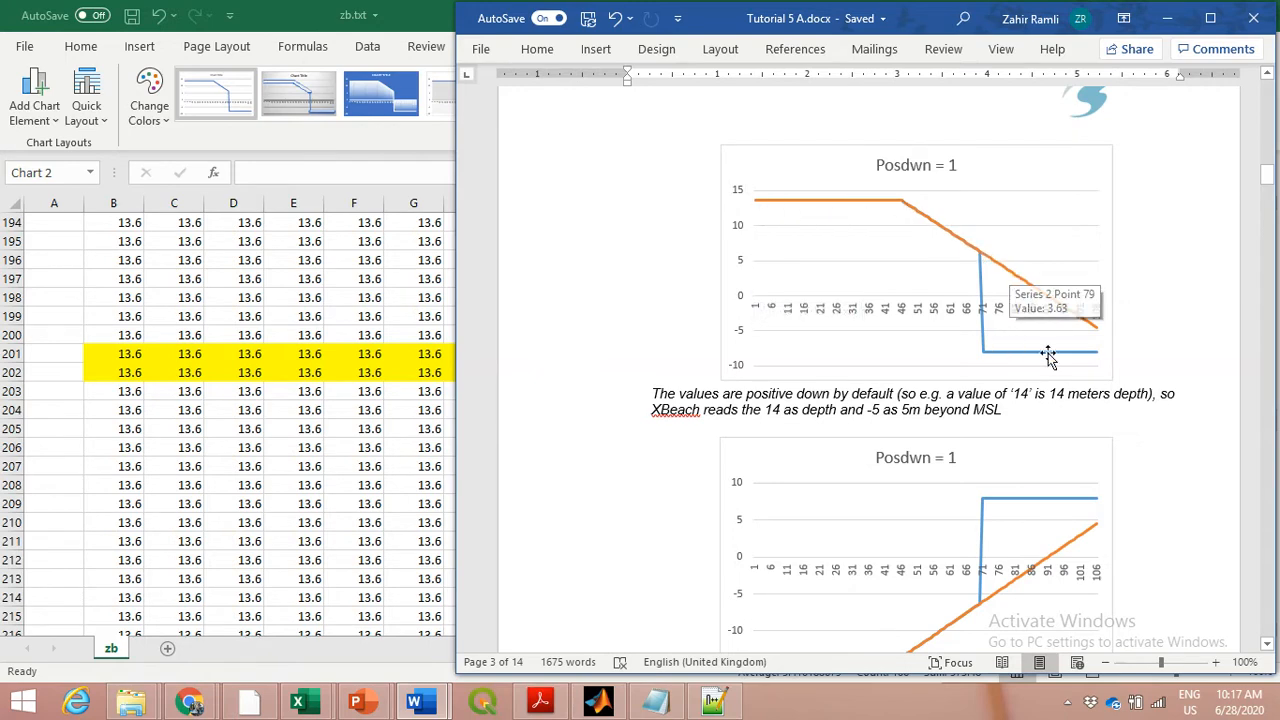
mouse_move(1071, 362)
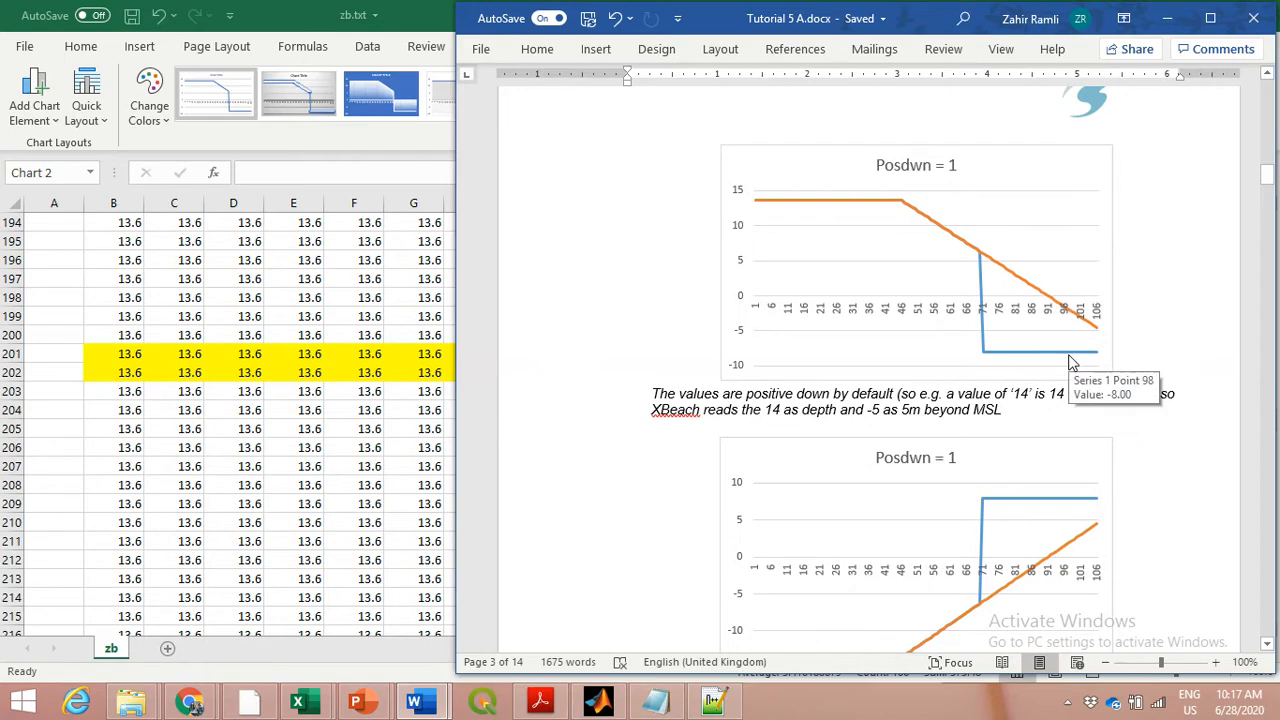
scroll(1071, 362, down, 4)
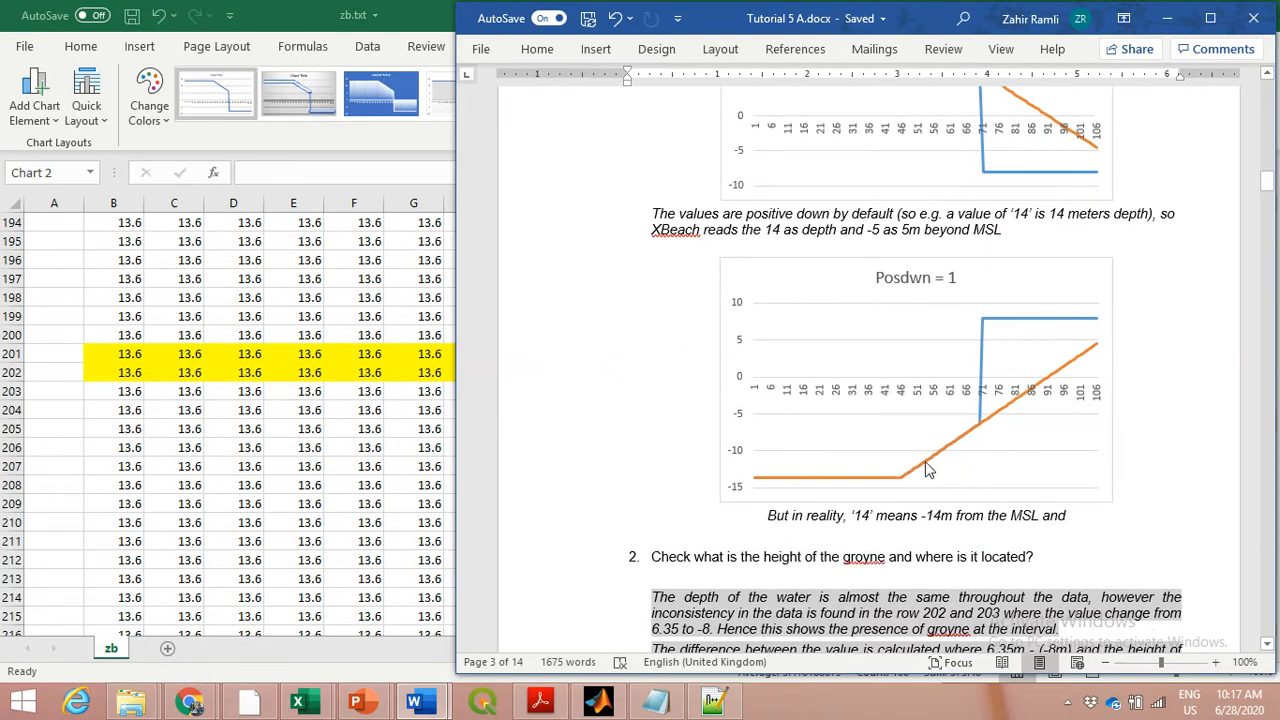
scroll(840, 400, up, 3)
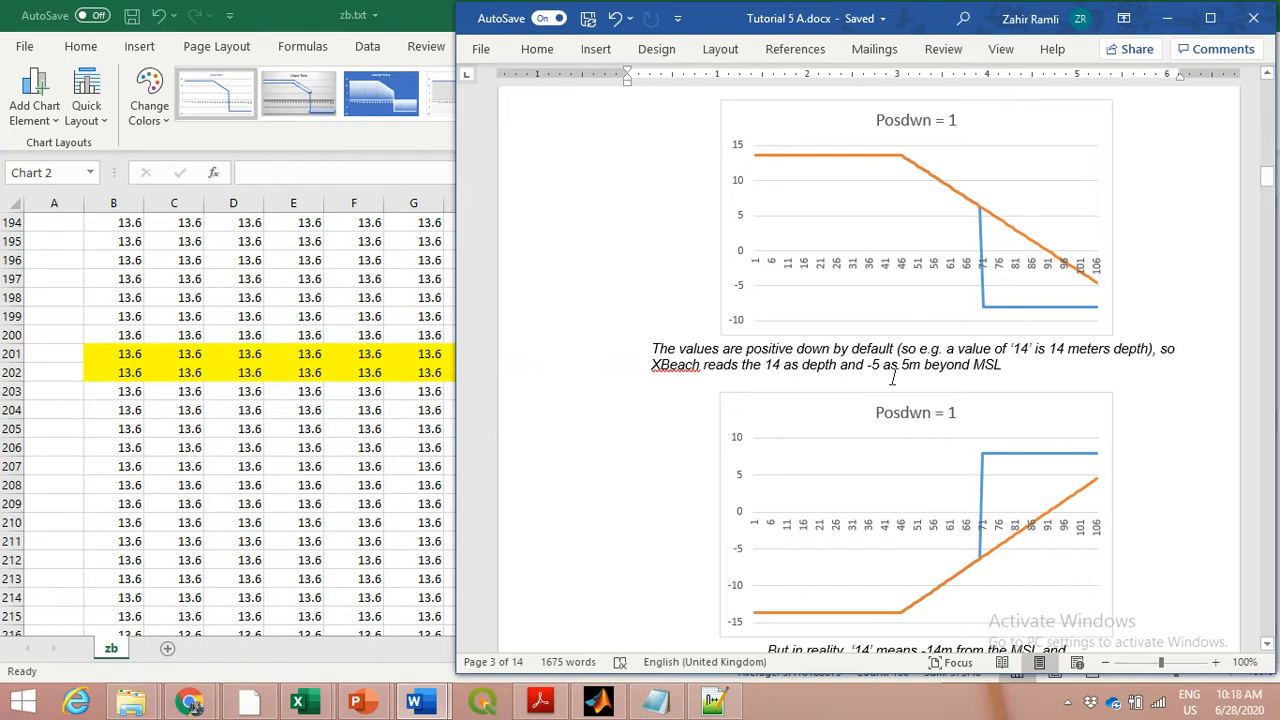
scroll(893, 378, down, 2)
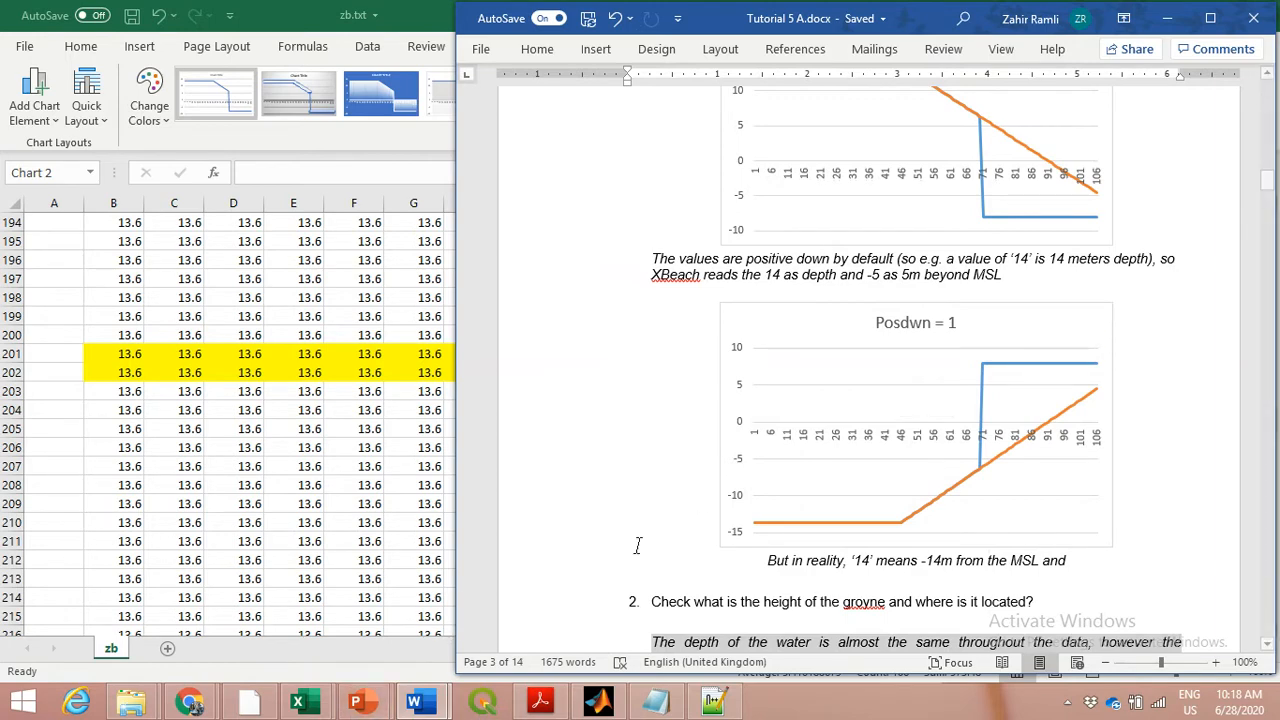
Read question 2's answer on the groyne's height and location, and question 3 about the hardlayer file
scroll(706, 514, down, 5)
scroll(706, 514, down, 1)
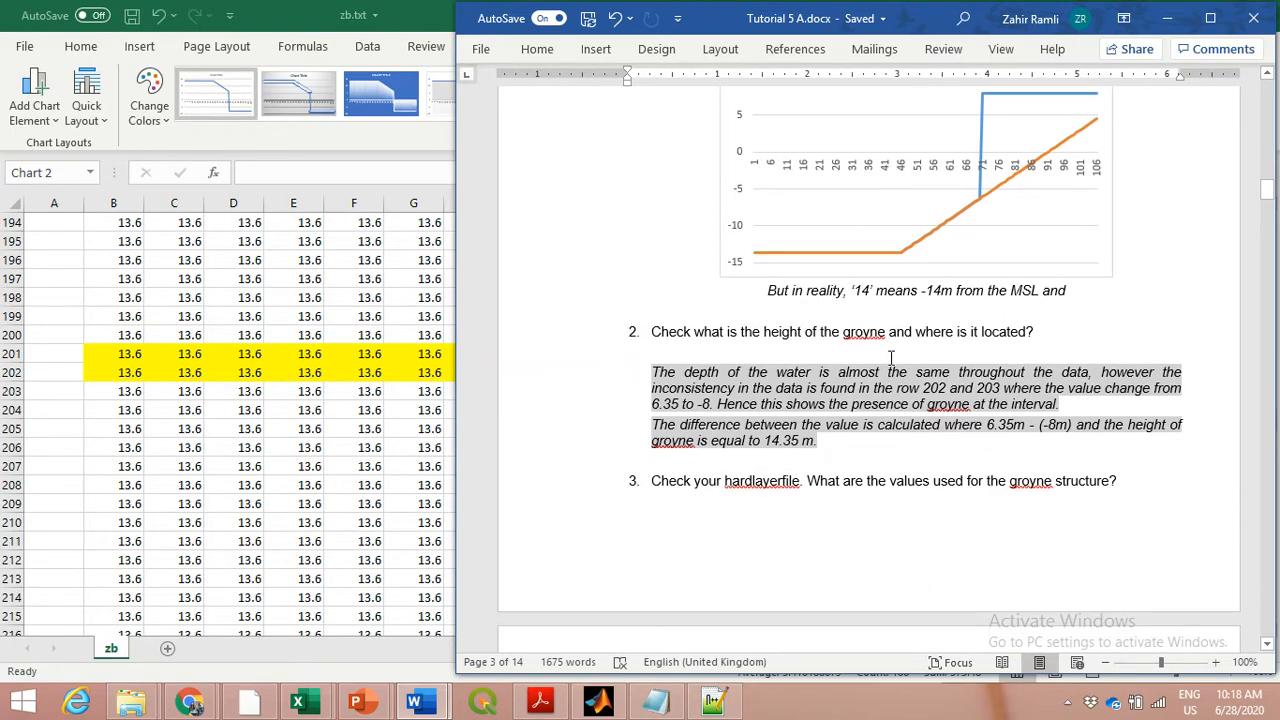
scroll(890, 357, down, 1)
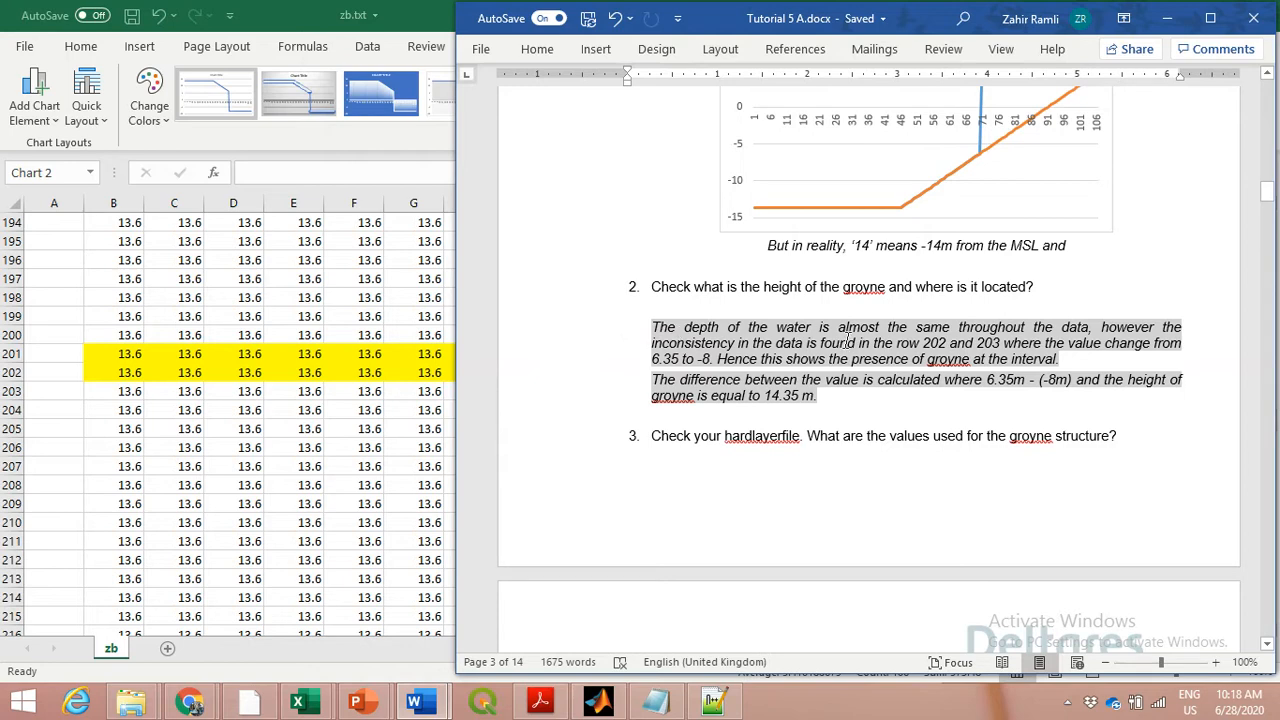
scroll(846, 340, up, 3)
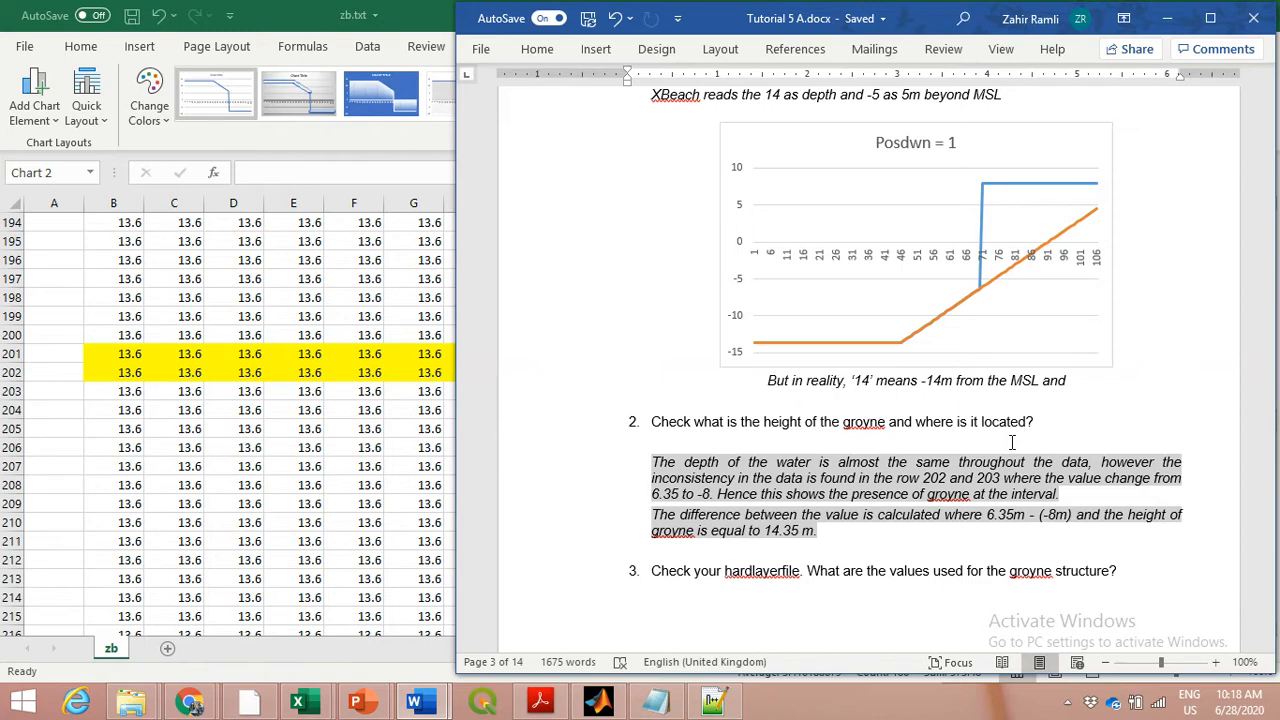
scroll(1012, 441, down, 1)
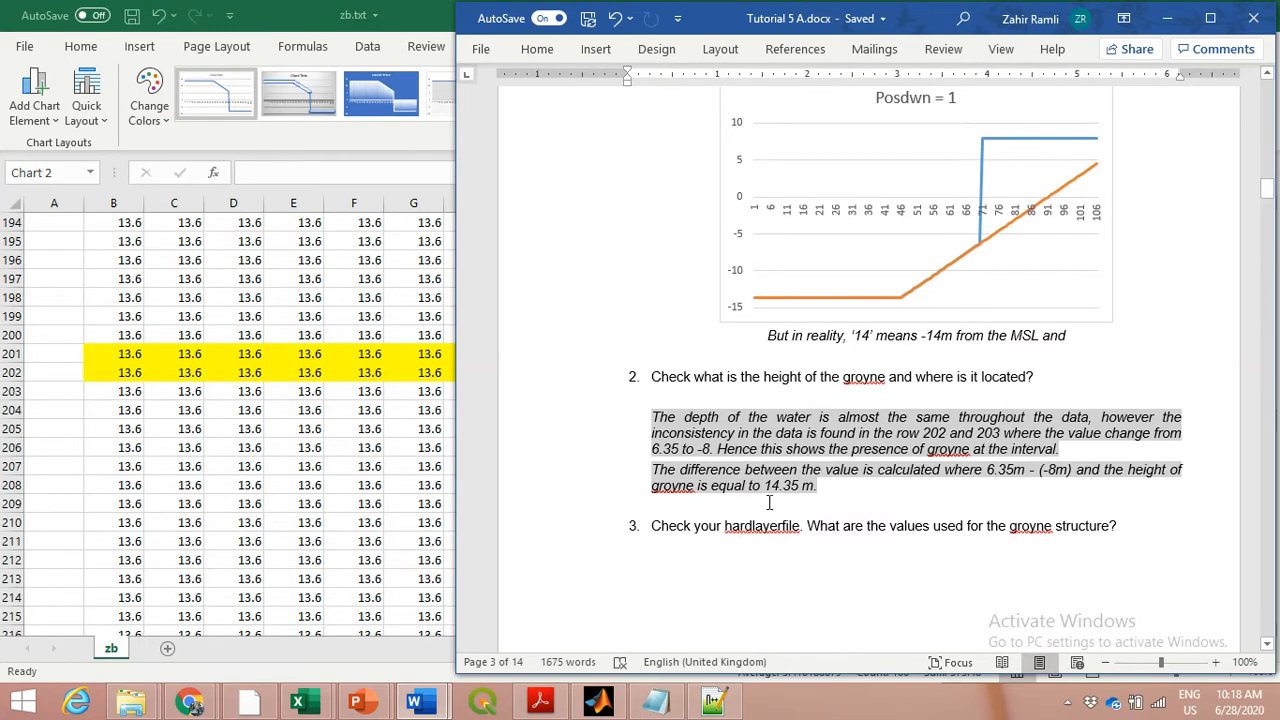
scroll(942, 350, down, 4)
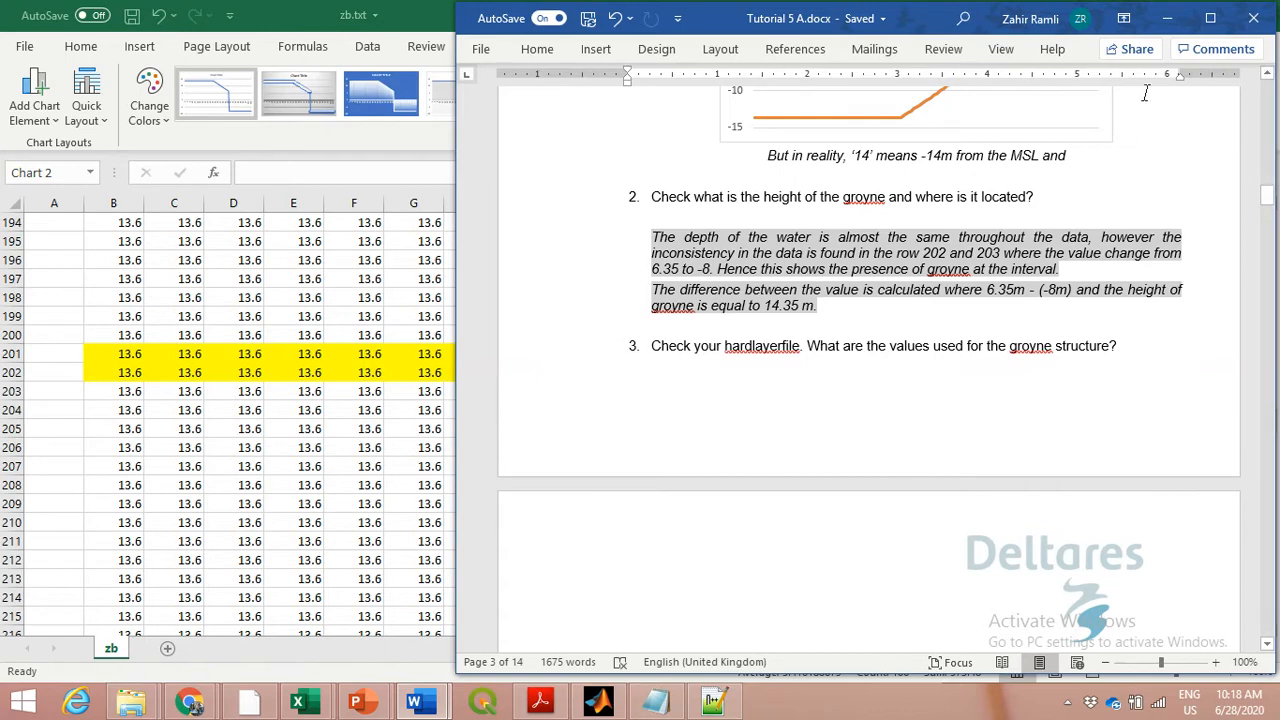
Minimize the Word document and bring up the 2D_stationary groyne folder beside the Excel chart
click(1168, 19)
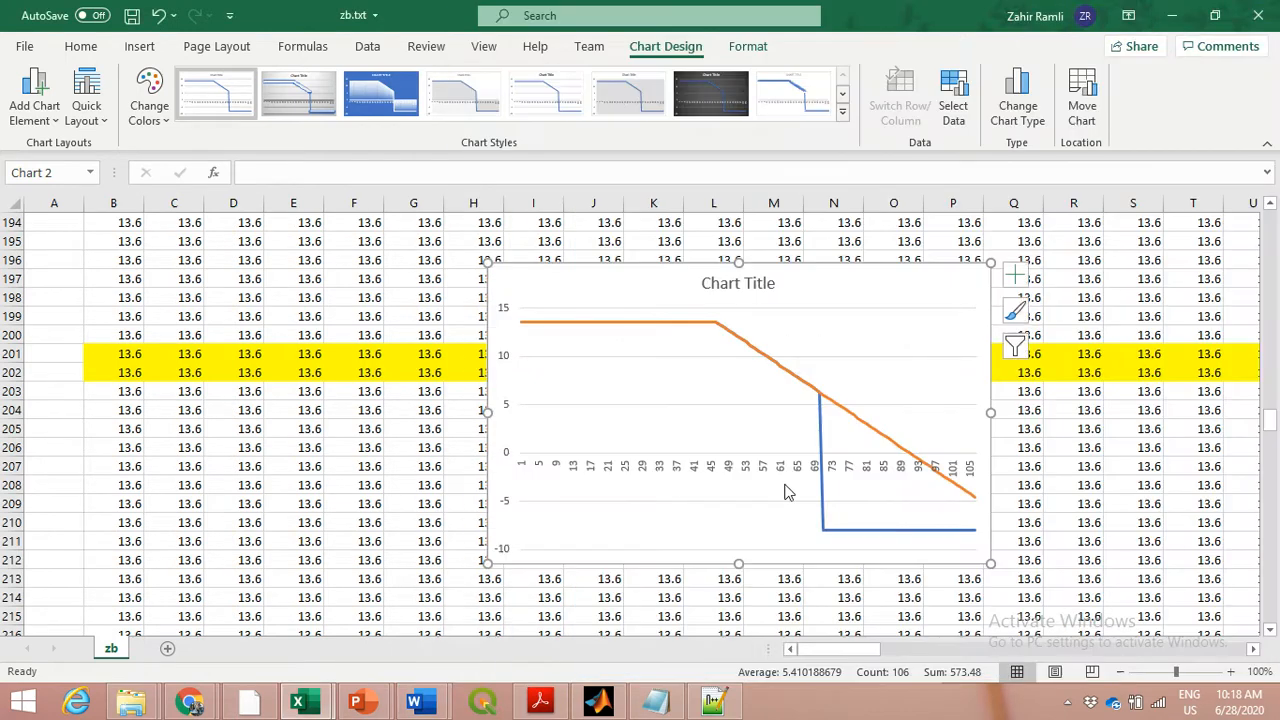
mouse_move(128, 706)
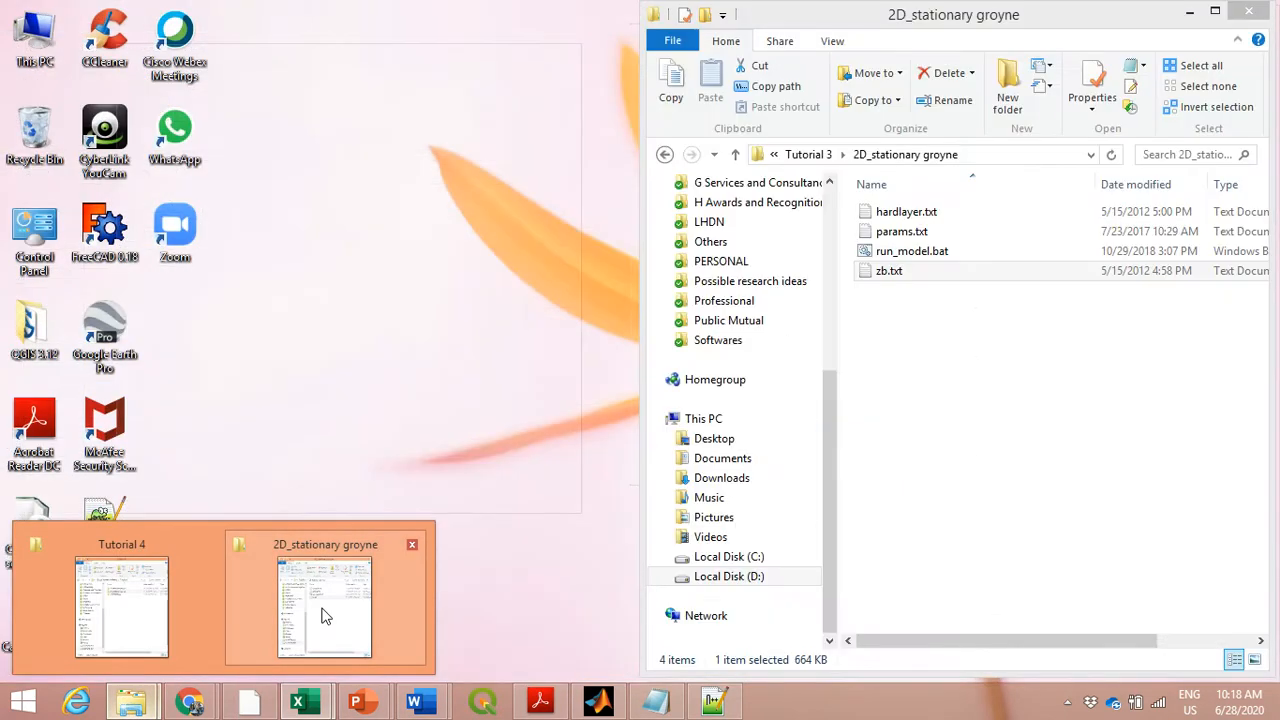
click(323, 611)
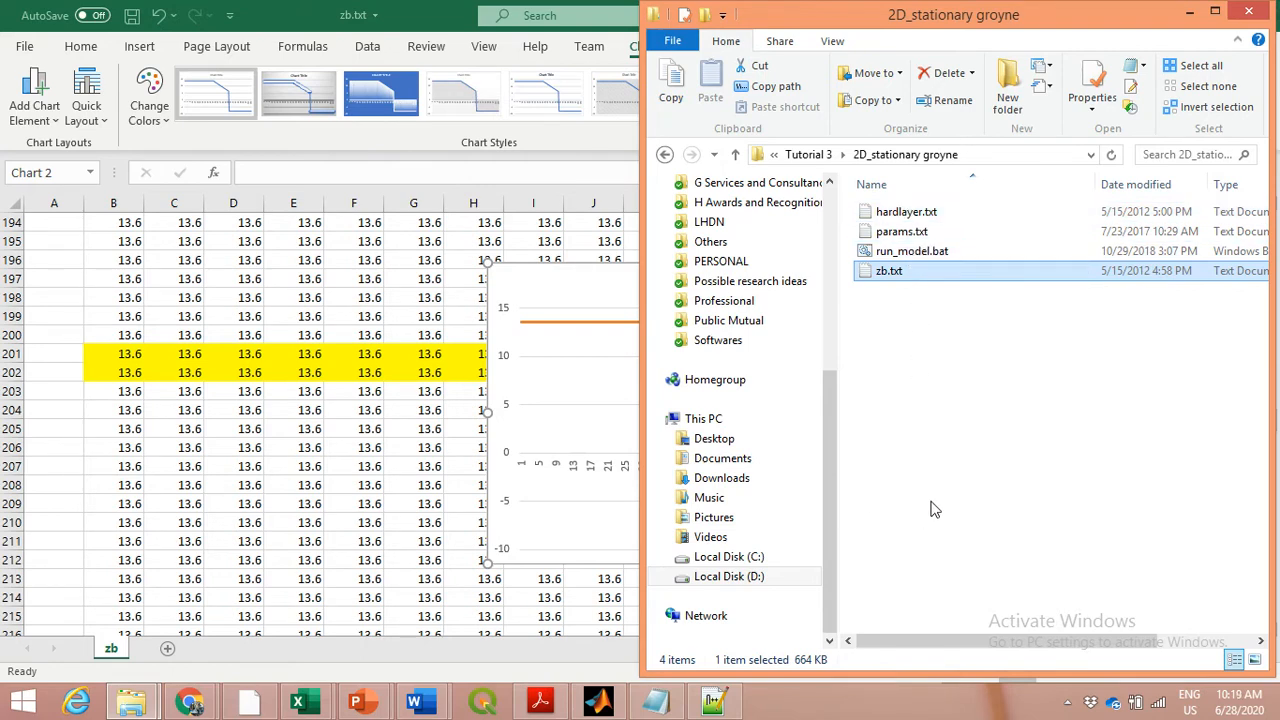
Switch to params.txt in Notepad++ and select the ne_layer keyword under Morphology parameters
click(731, 707)
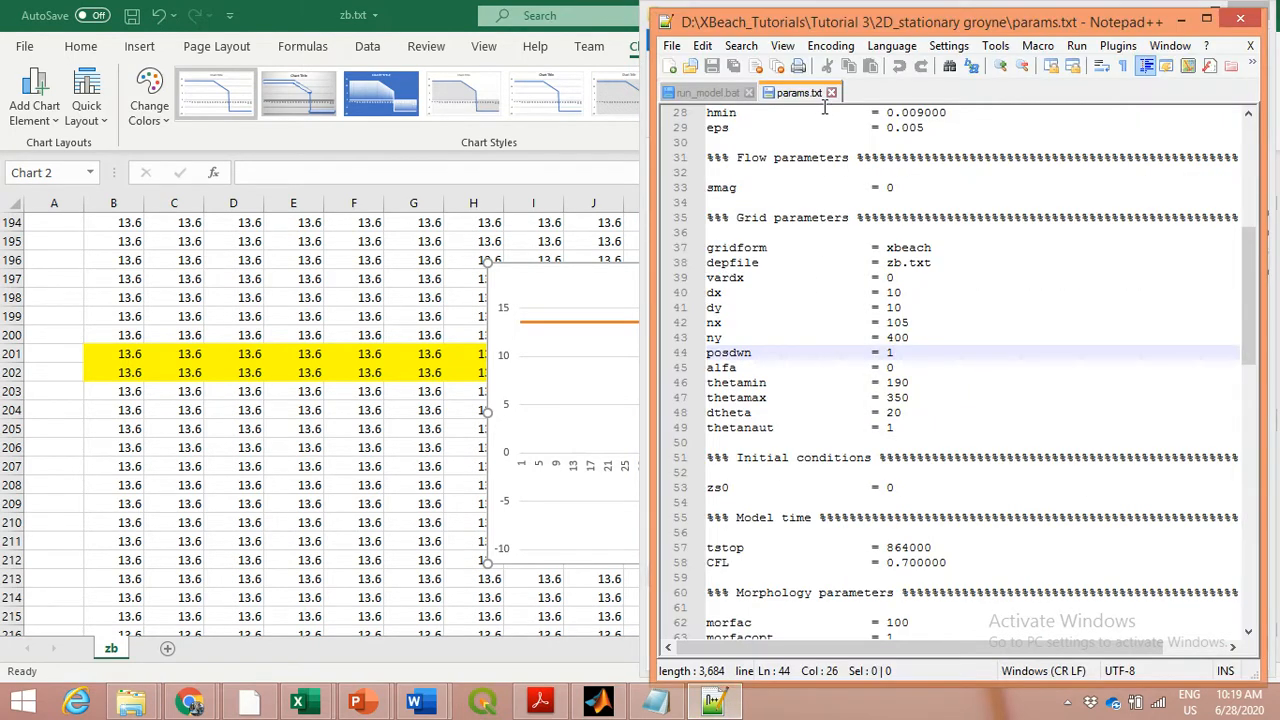
scroll(926, 390, down, 4)
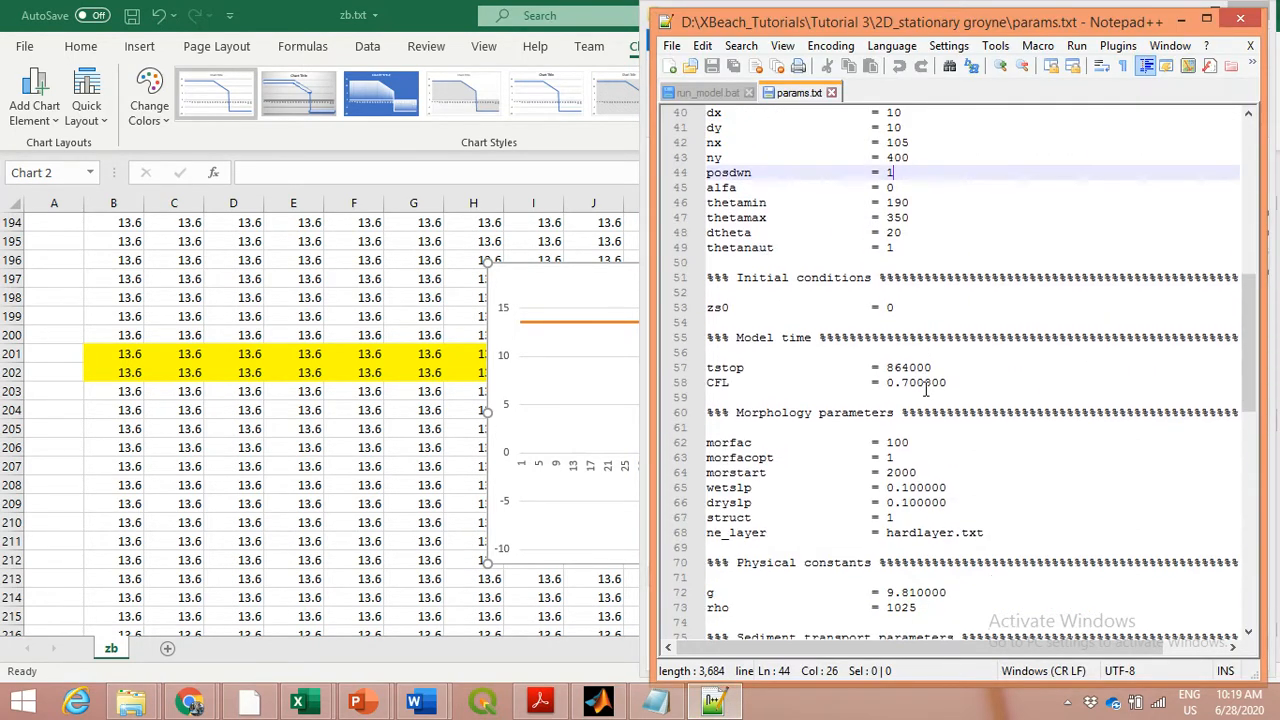
scroll(926, 390, down, 2)
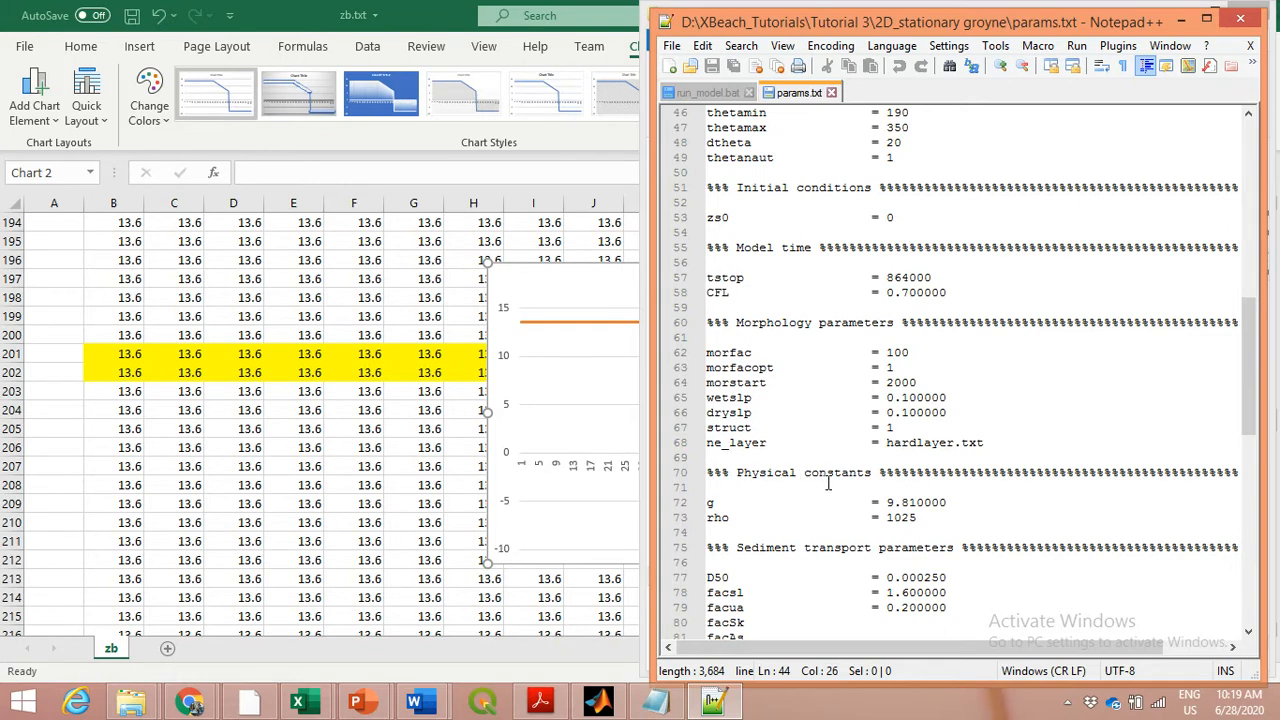
drag(776, 443, 707, 443)
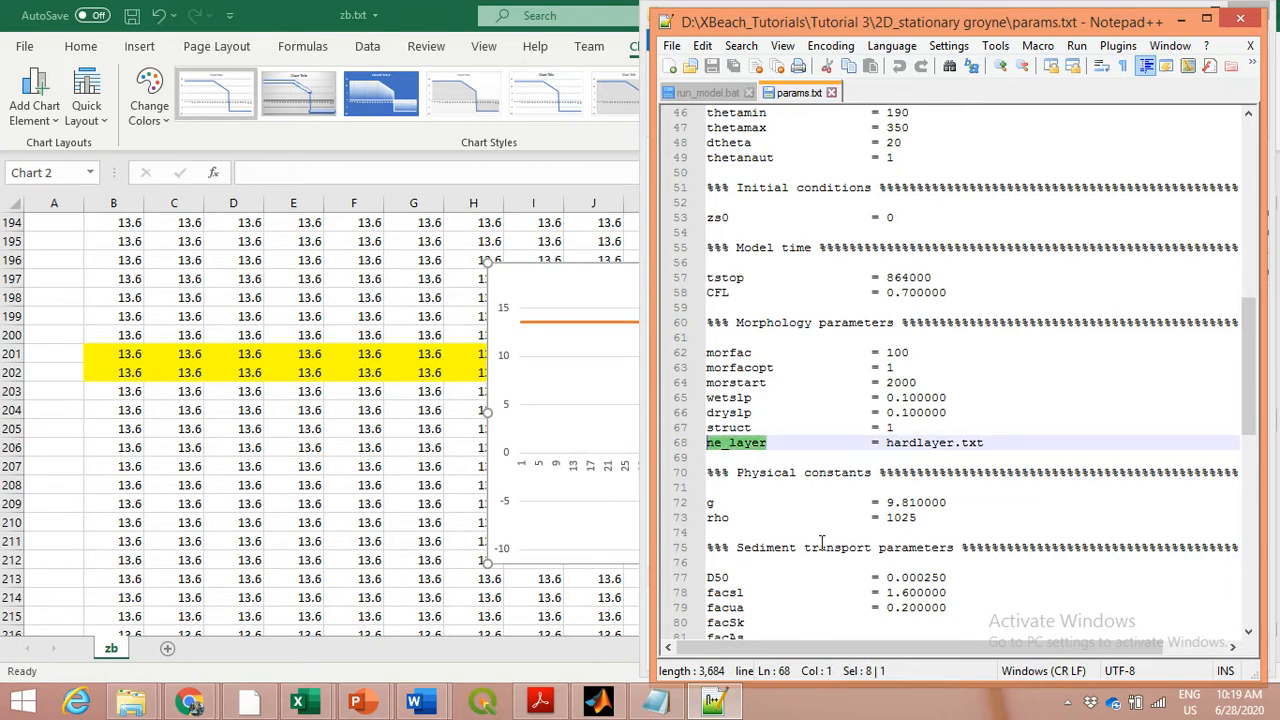
Switch to XBeach_manual.pdf in Acrobat Reader and search it for "ne_layer" to read the passage on non-erodible structures
click(537, 703)
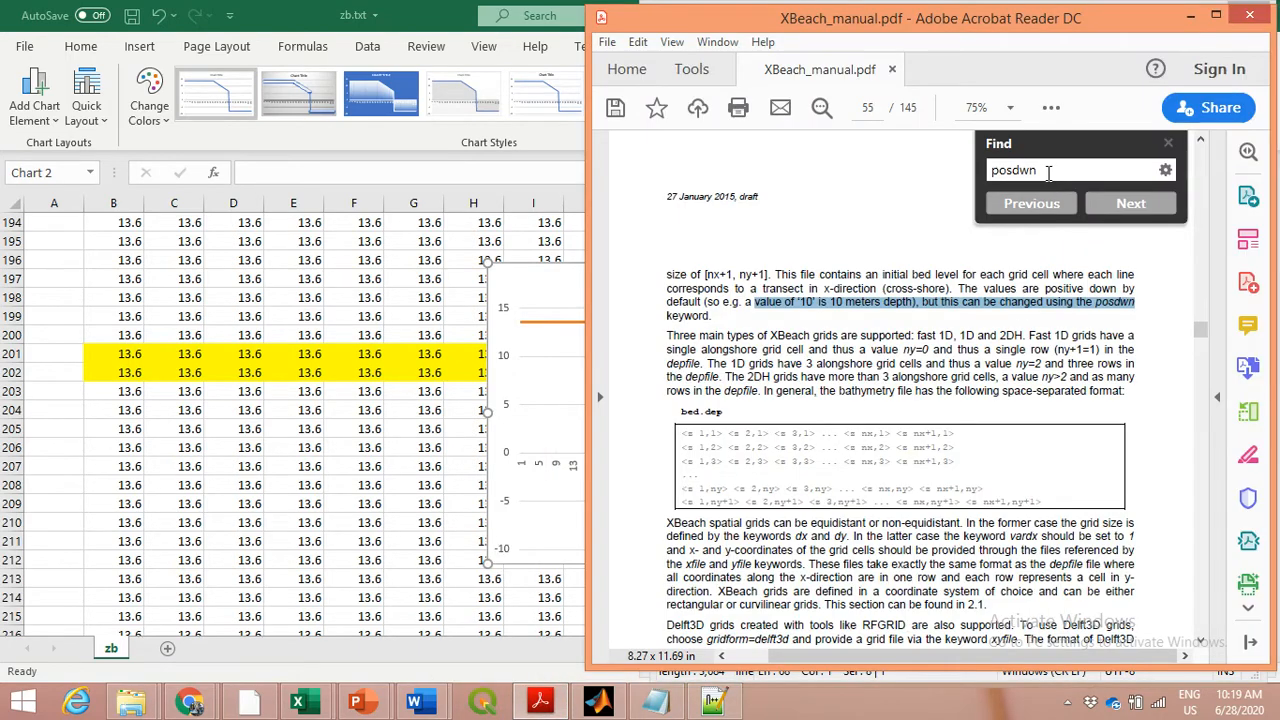
drag(1048, 172, 986, 176)
text(ne)
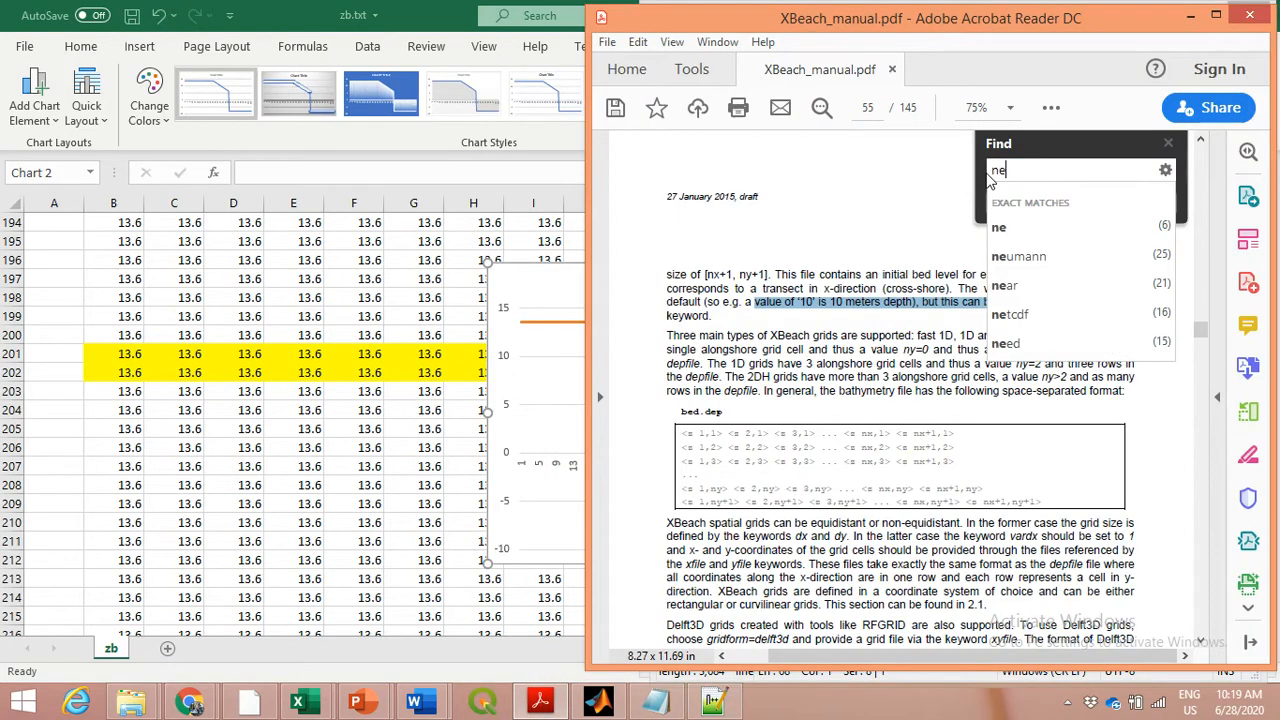
text(_layer)
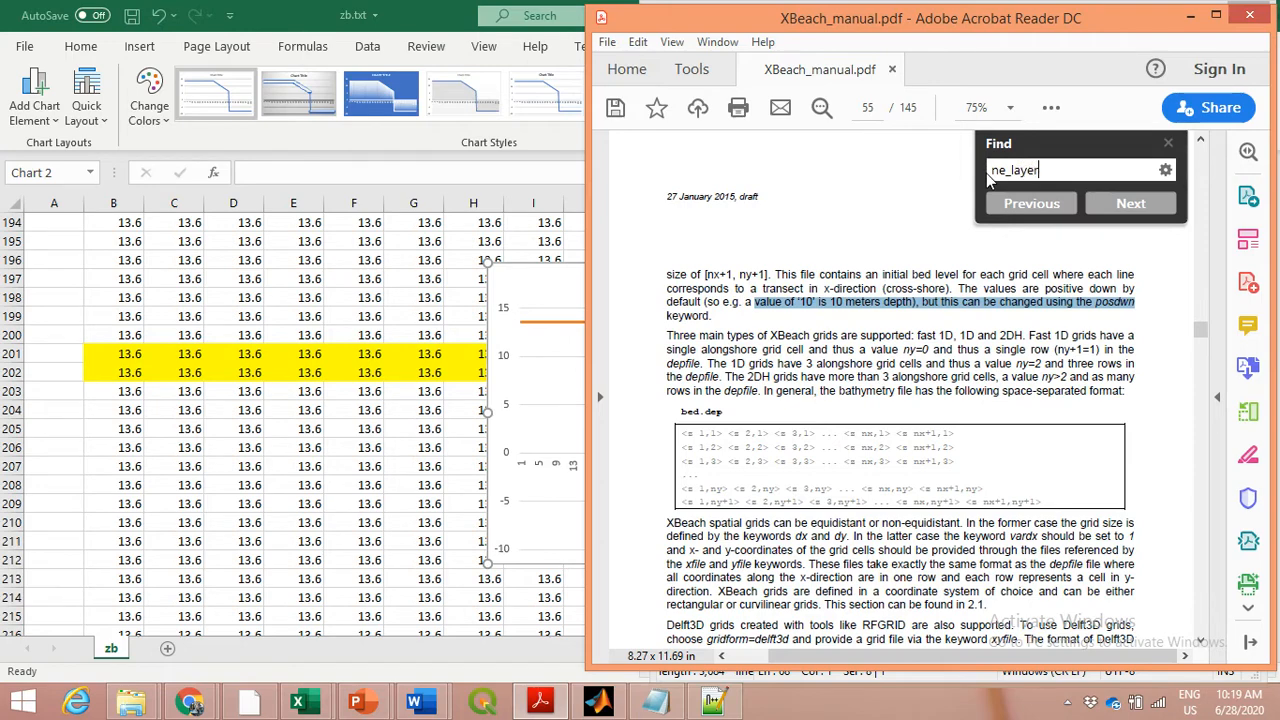
click(1135, 205)
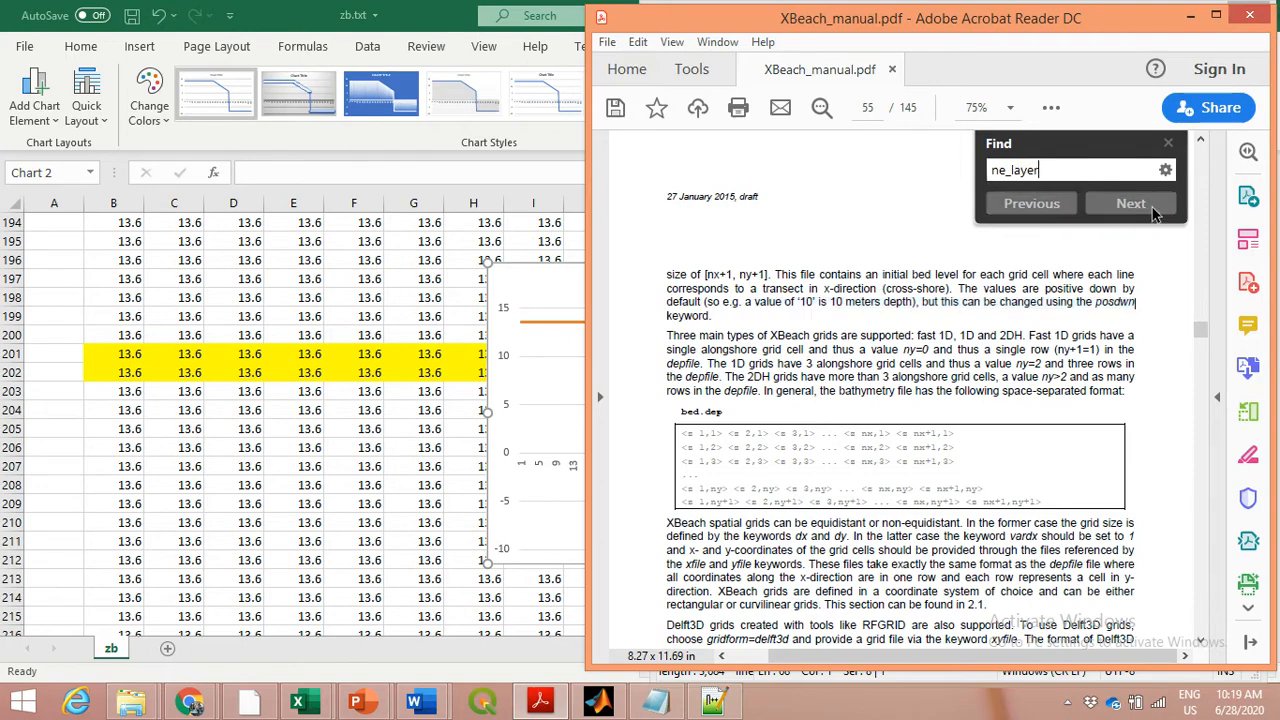
click(1154, 210)
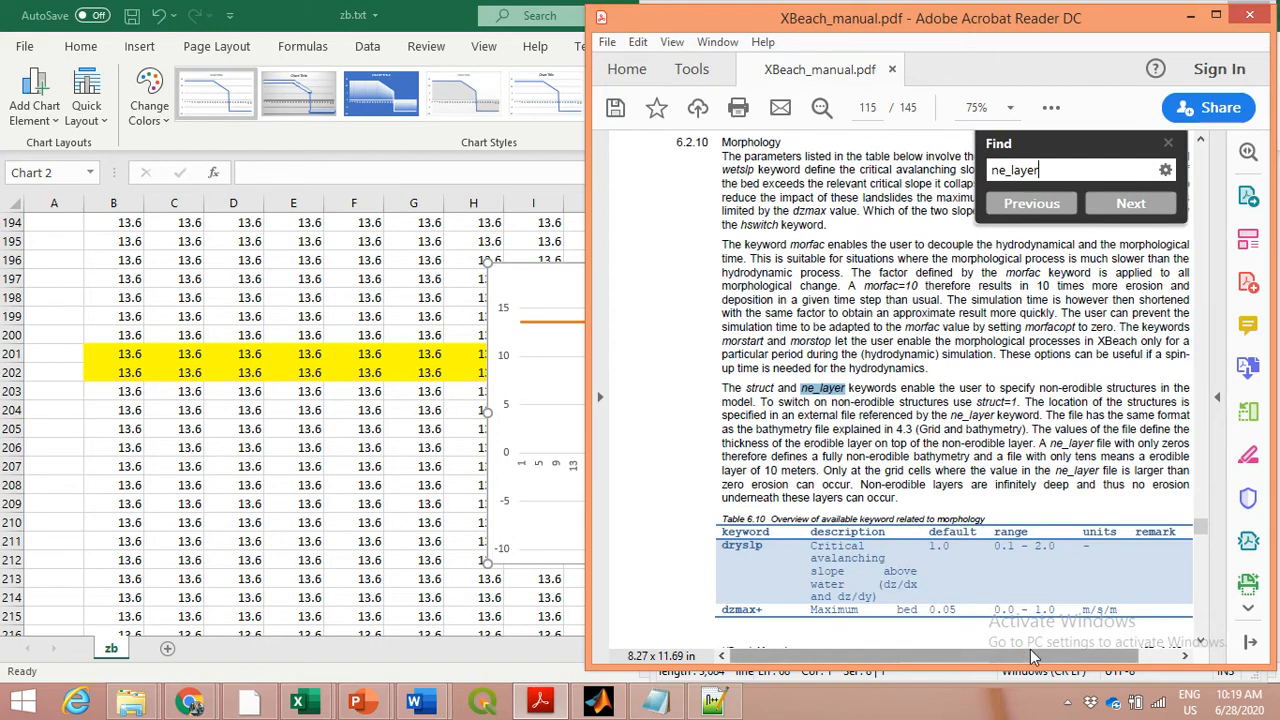
drag(1031, 657, 1069, 657)
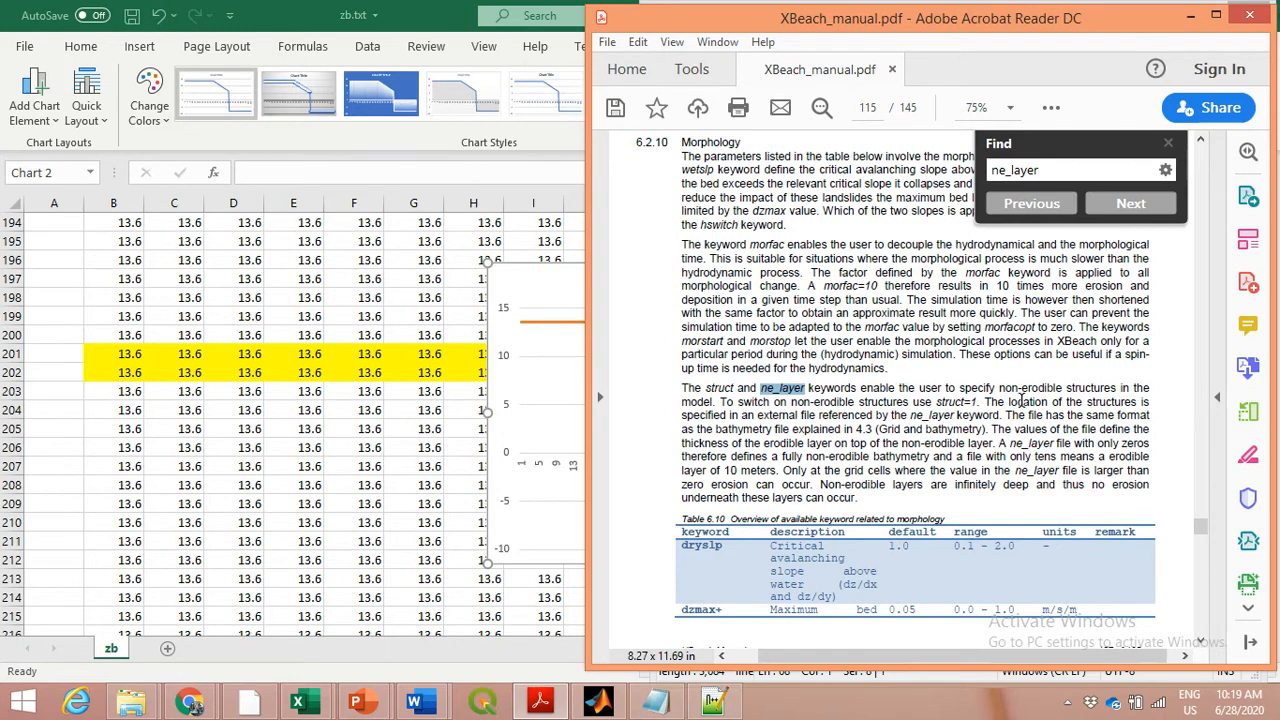
Read the manual's explanation of the struct and ne_layer keywords, including the meaning of layer thickness values and files with only tens
drag(1001, 387, 1066, 391)
click(1093, 405)
drag(996, 429, 1094, 443)
drag(731, 456, 1057, 458)
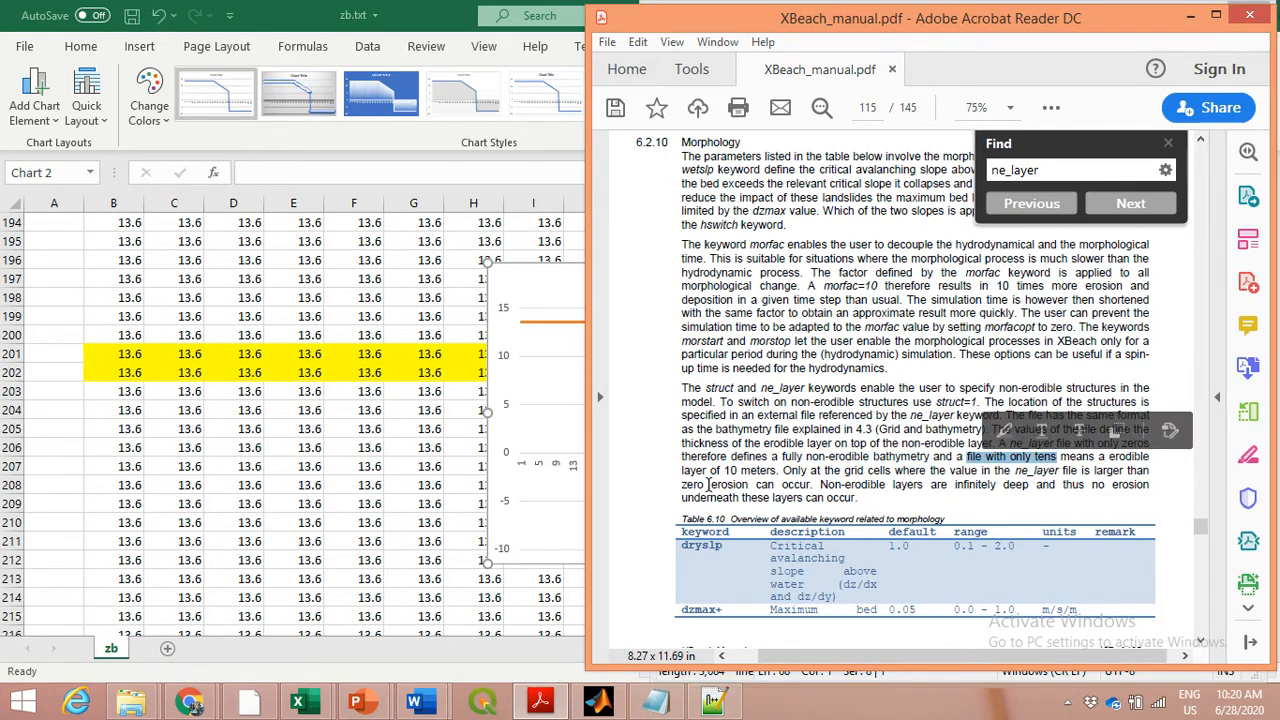
drag(684, 471, 785, 478)
click(890, 242)
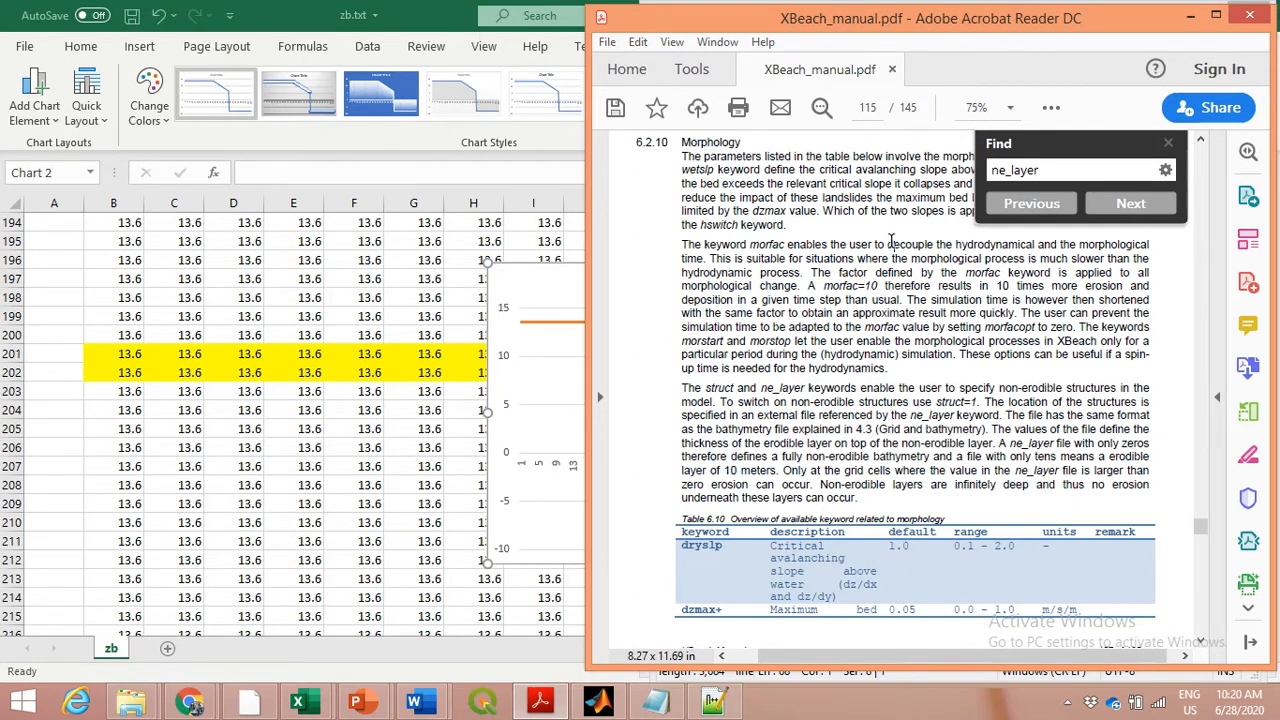
Switch to the blank Book1 workbook in Excel and open hardlayer.txt from the 2D_stationary groyne folder
click(316, 708)
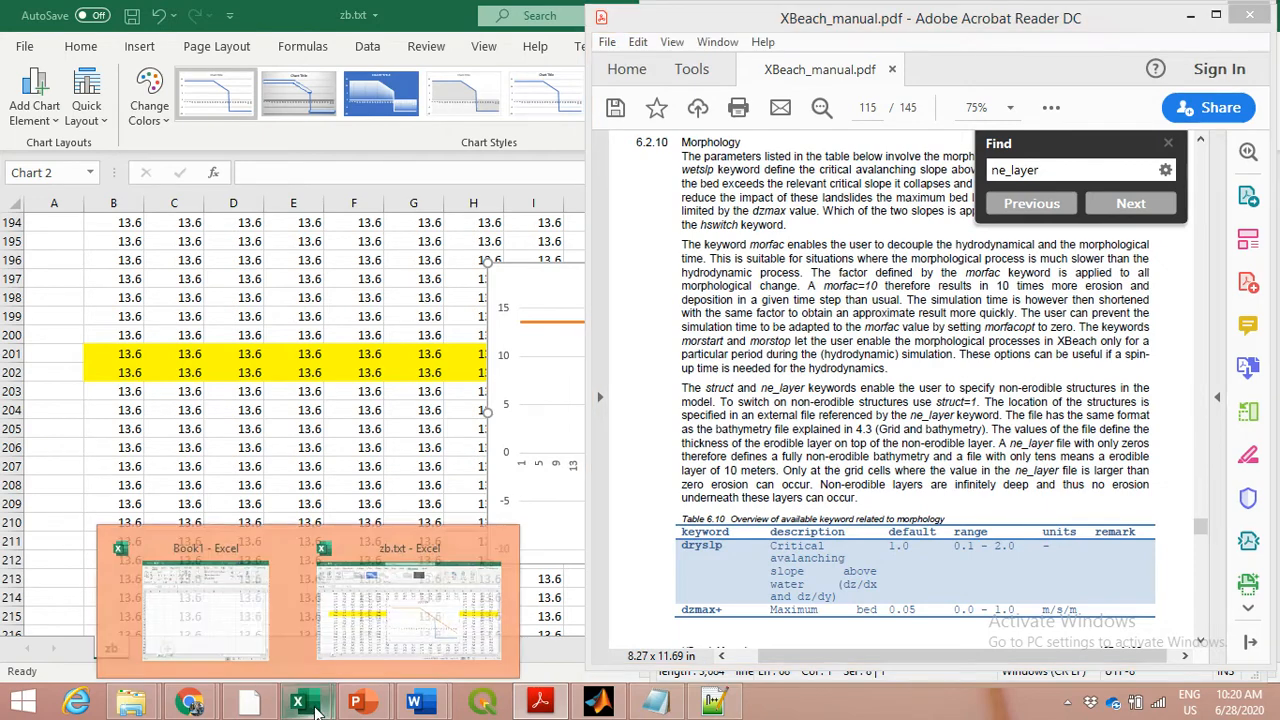
click(224, 617)
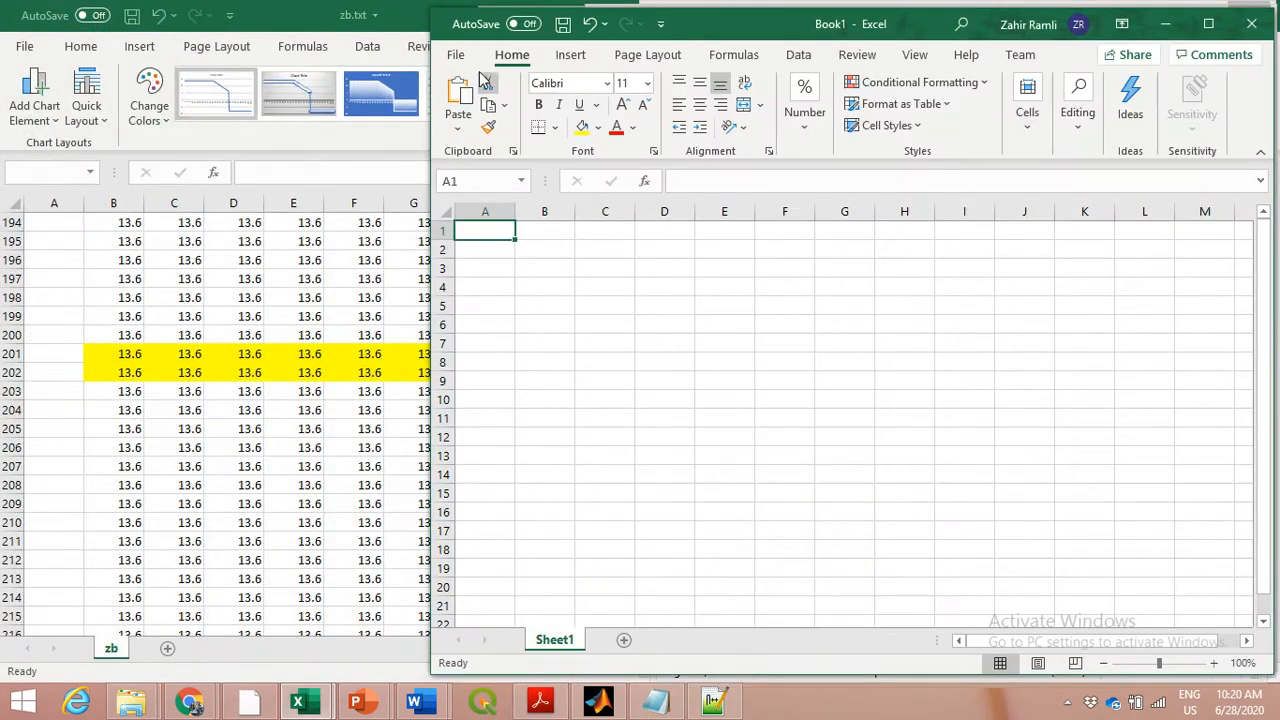
click(458, 54)
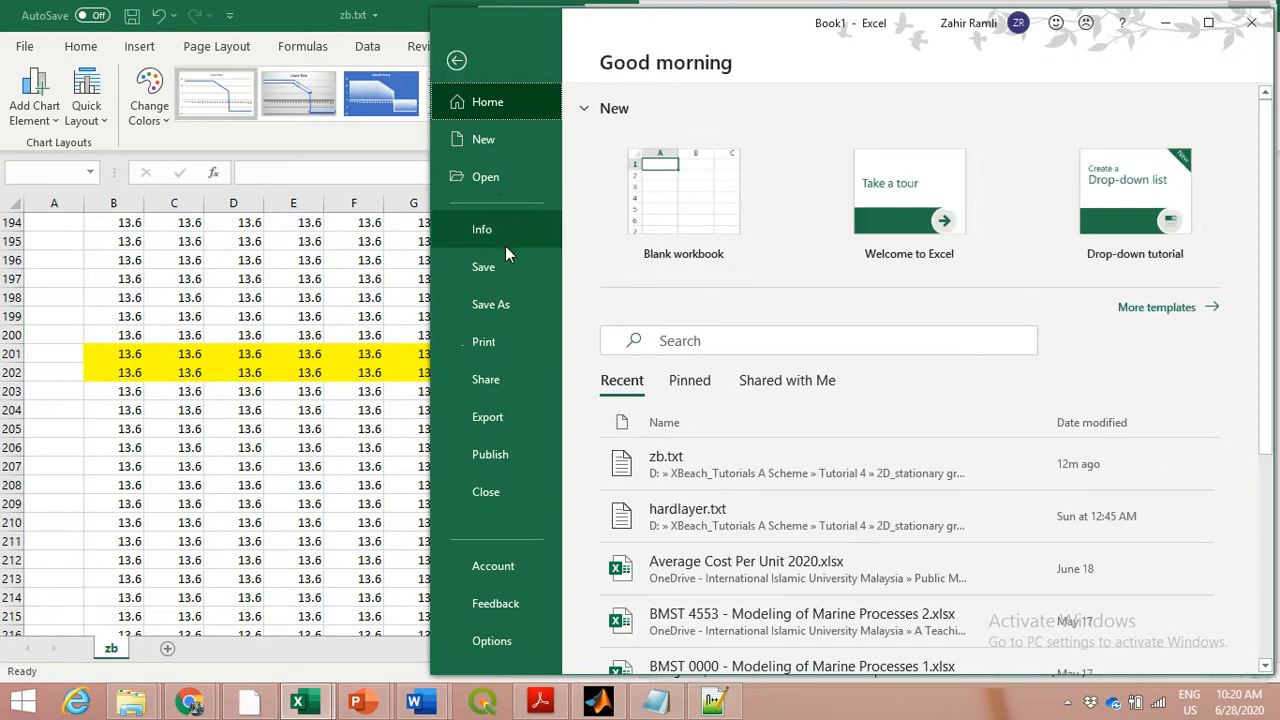
click(496, 177)
click(1075, 380)
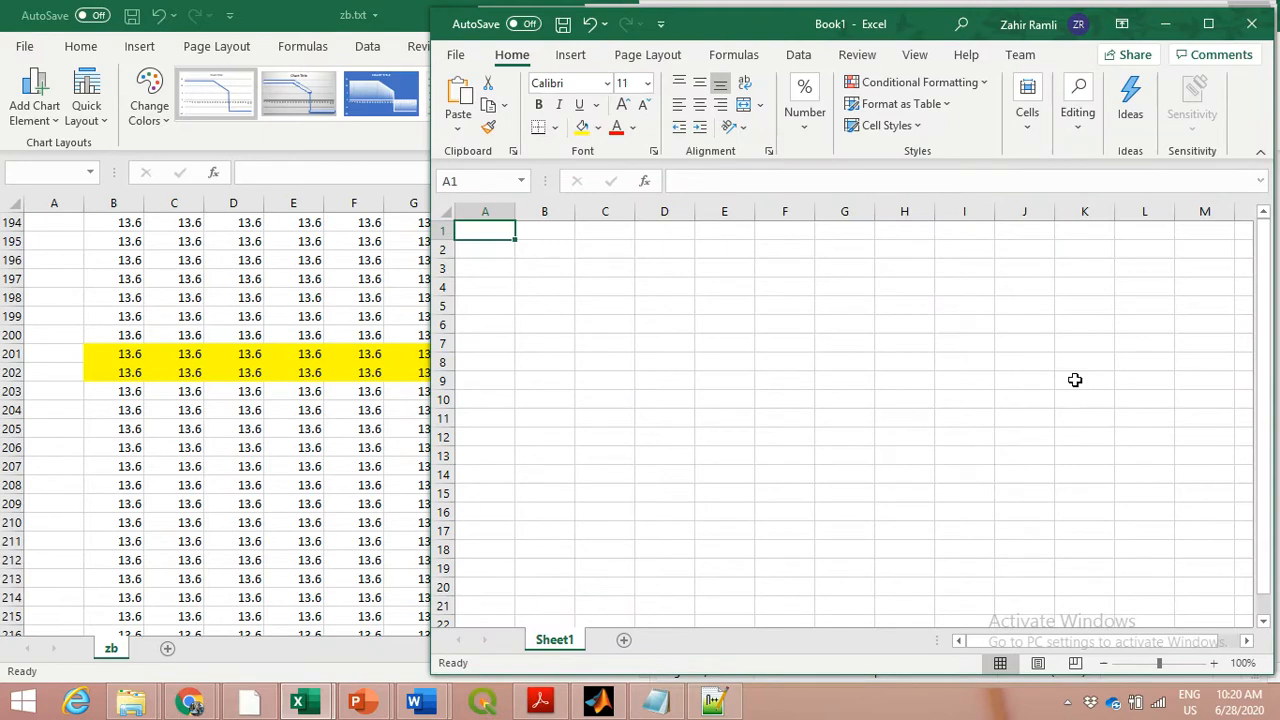
Import hardlayer.txt as delimited text with tab and space delimiters, treating consecutive delimiters as one, and maximize the resulting workbook
click(532, 195)
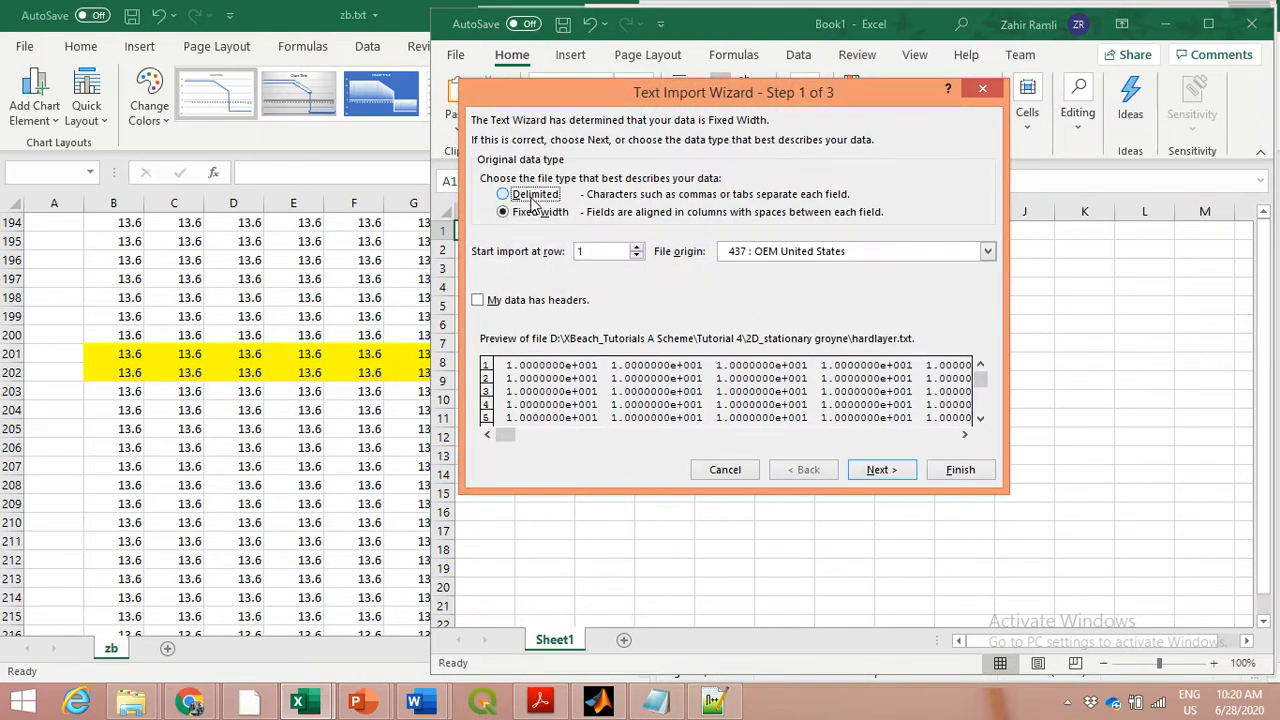
click(899, 472)
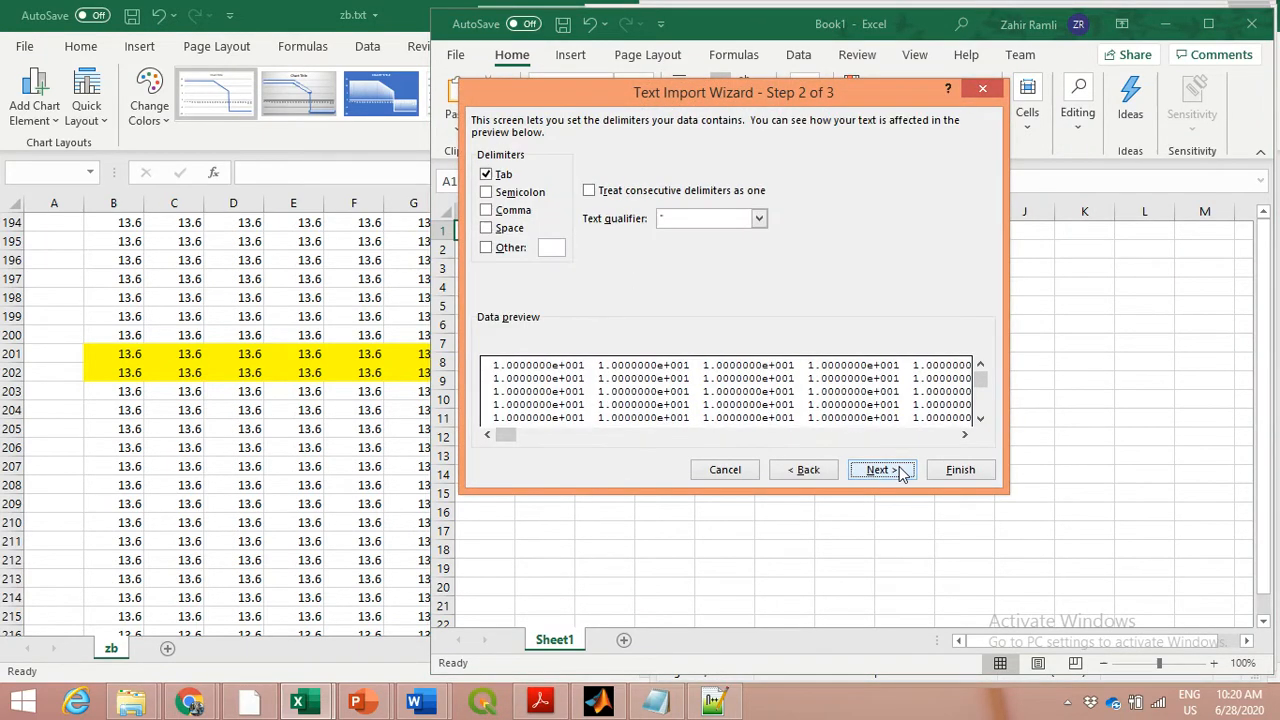
click(510, 229)
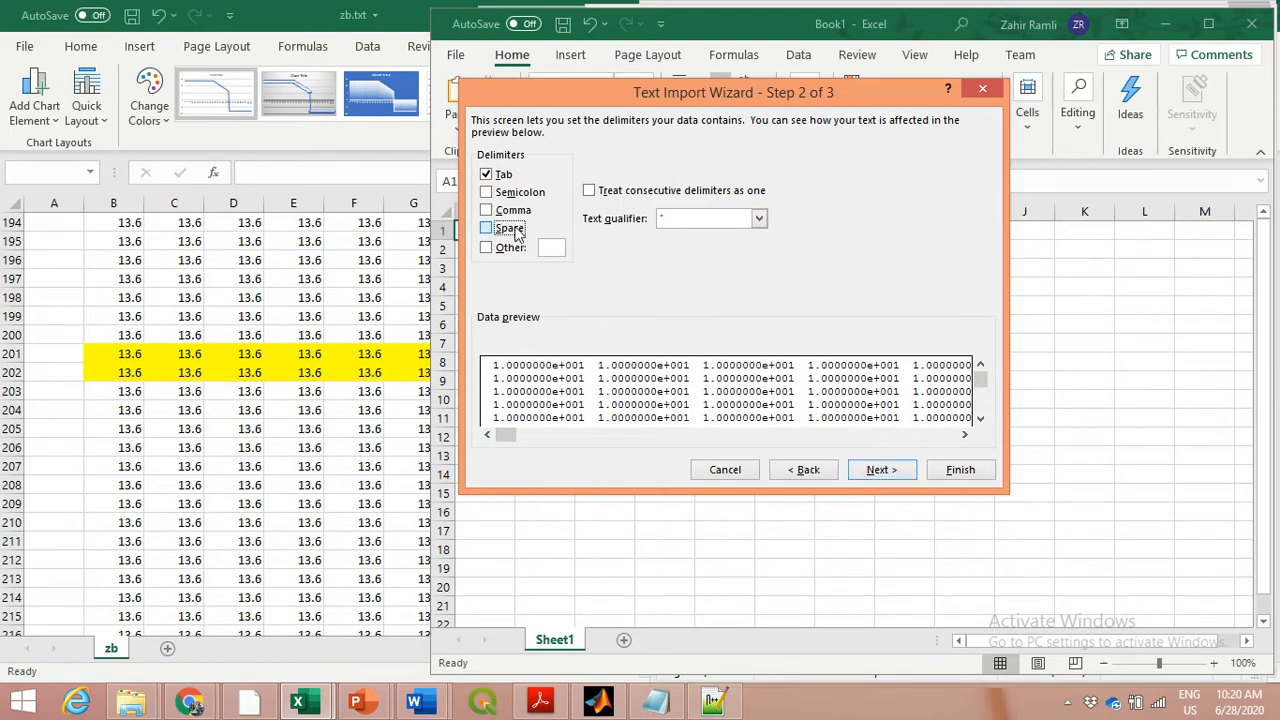
click(899, 470)
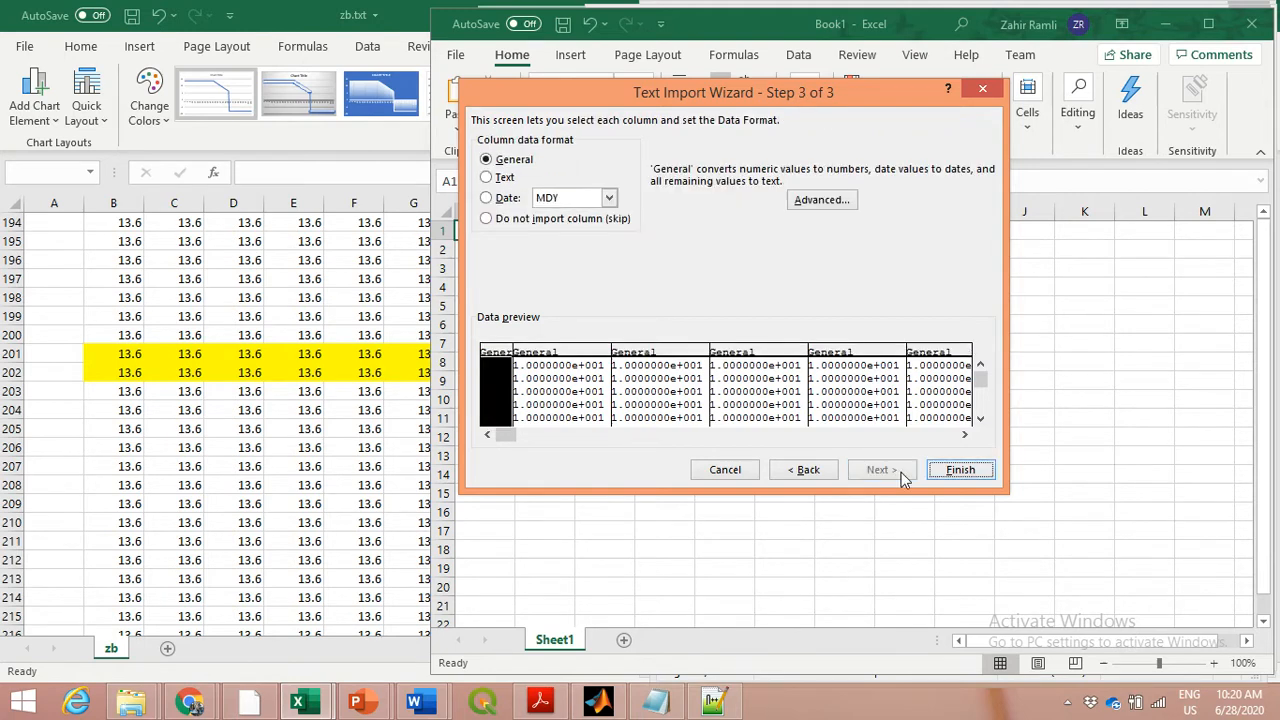
click(959, 470)
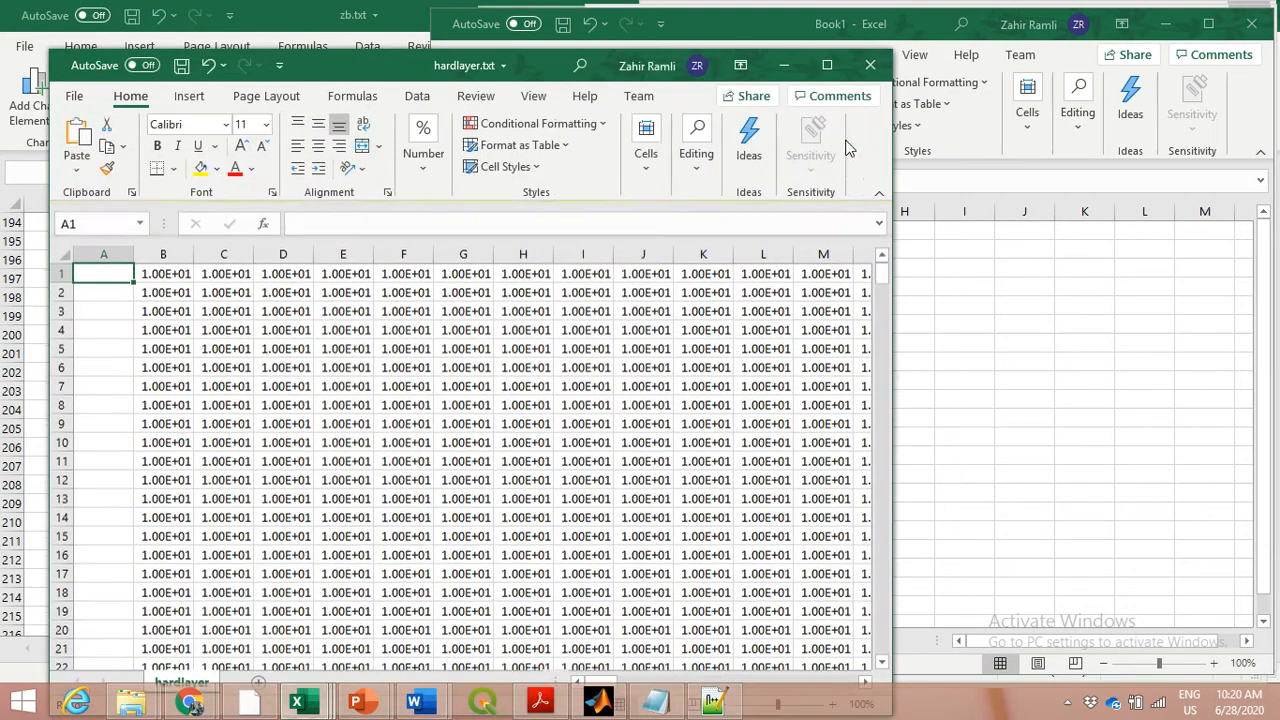
click(827, 65)
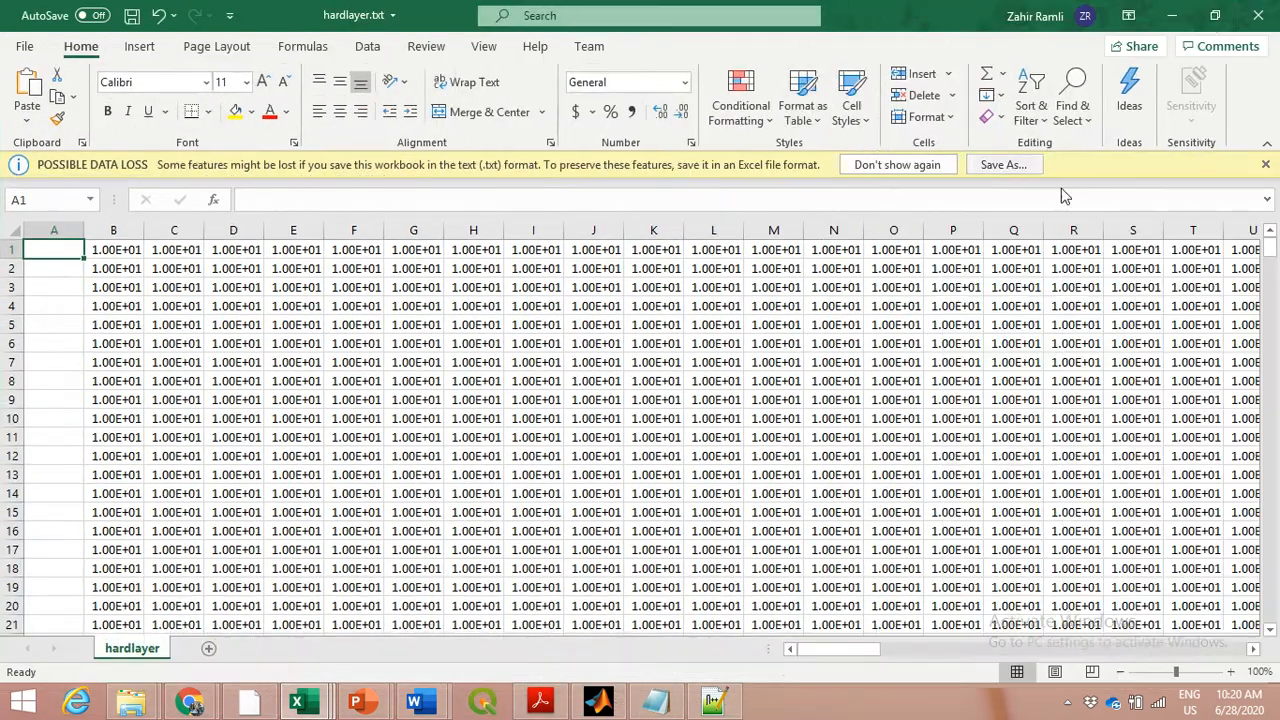
click(1265, 164)
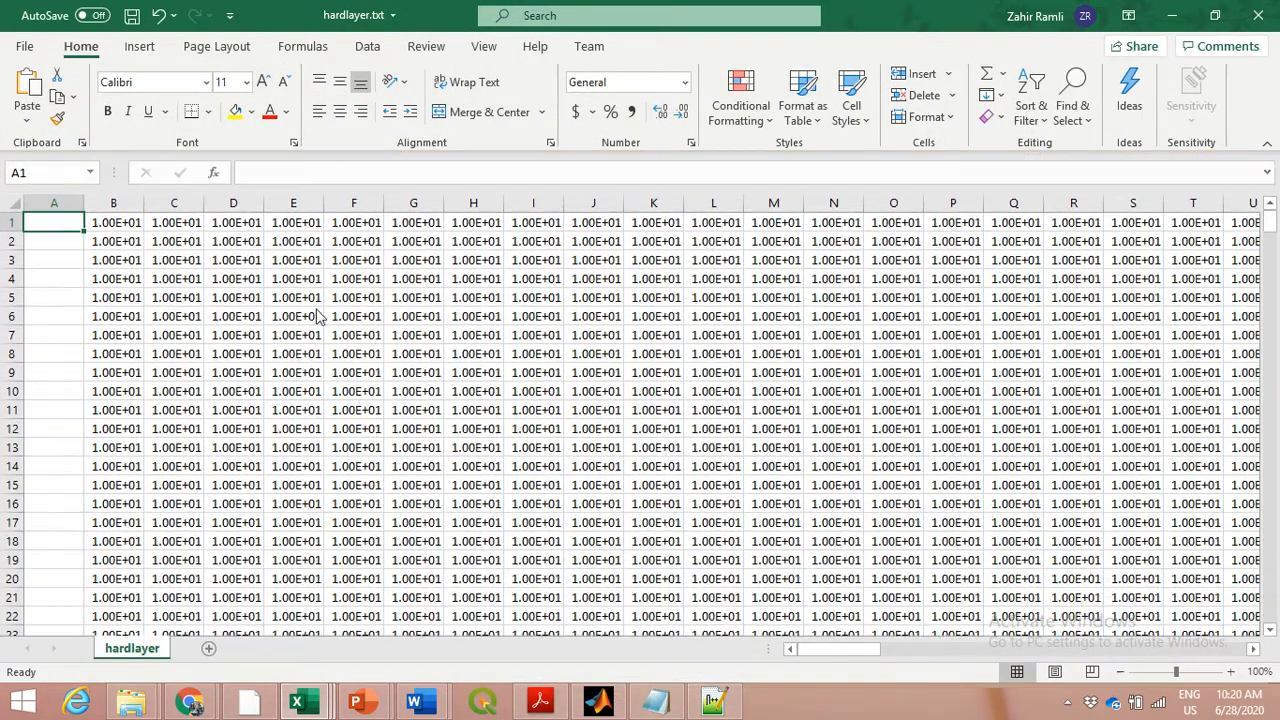
Change the number format of all hardlayer values from B1 through DC401 to General
click(130, 223)
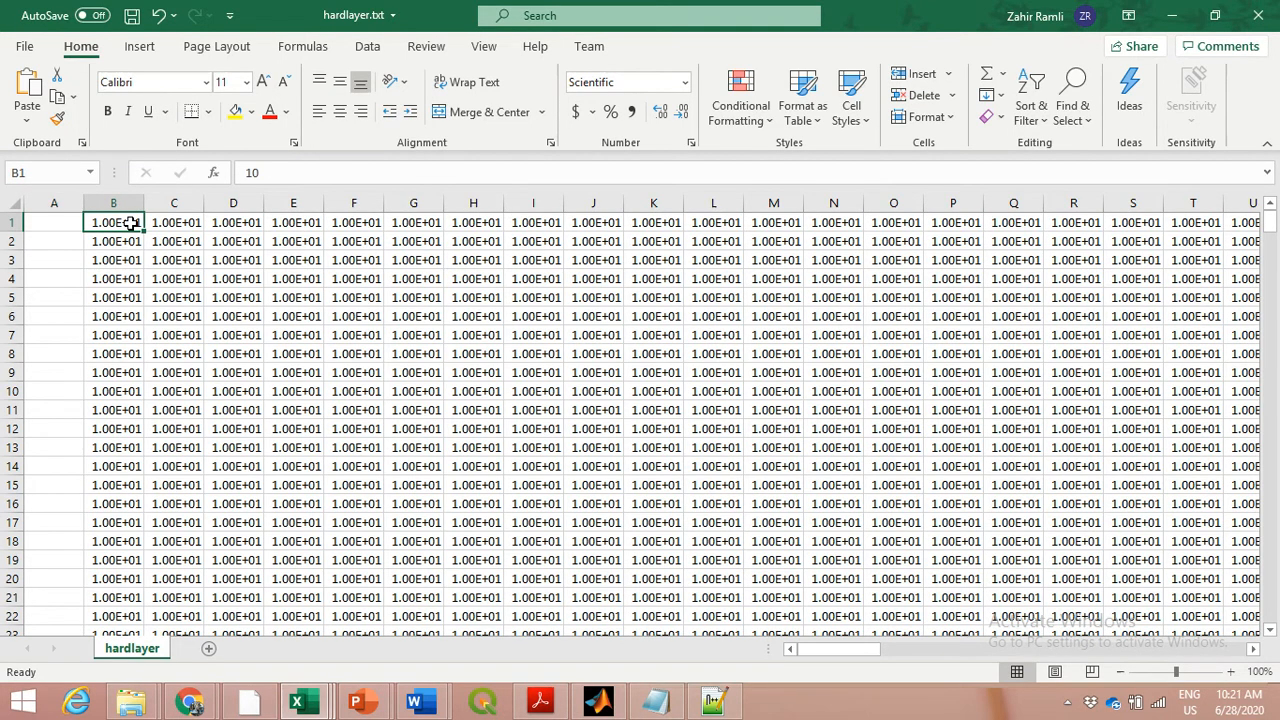
key(ctrl+shift+End)
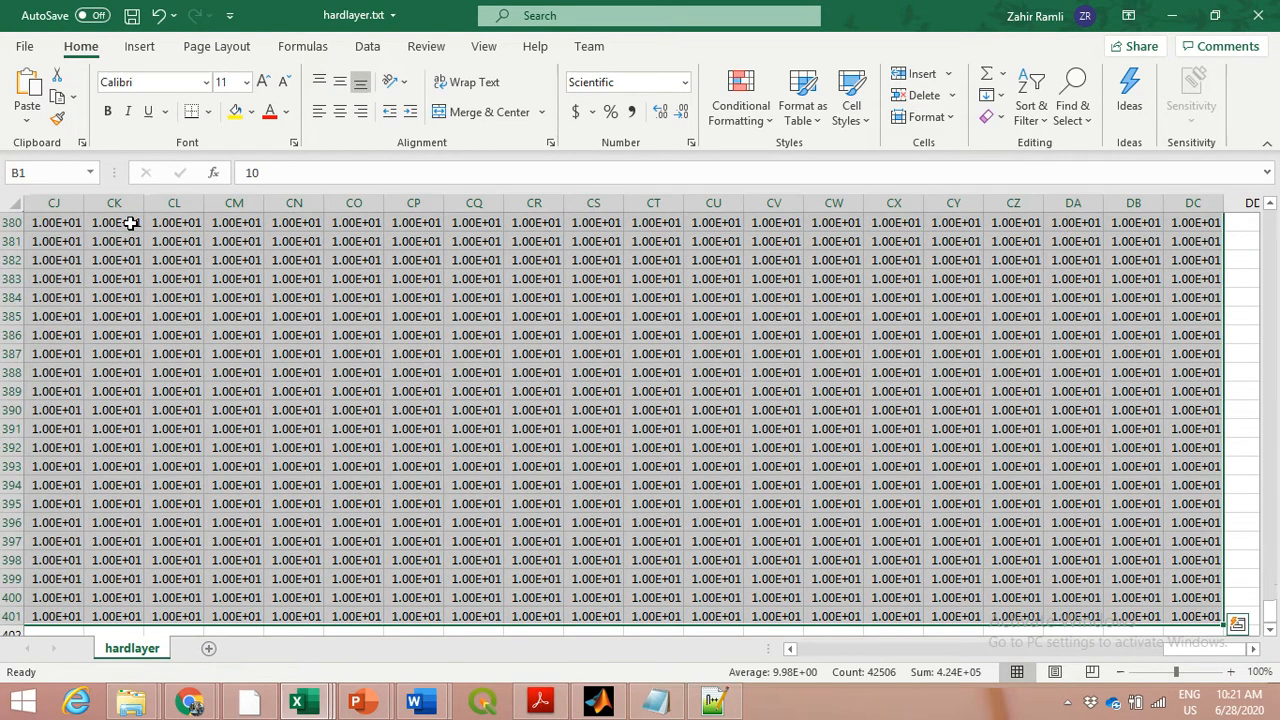
click(685, 82)
click(680, 121)
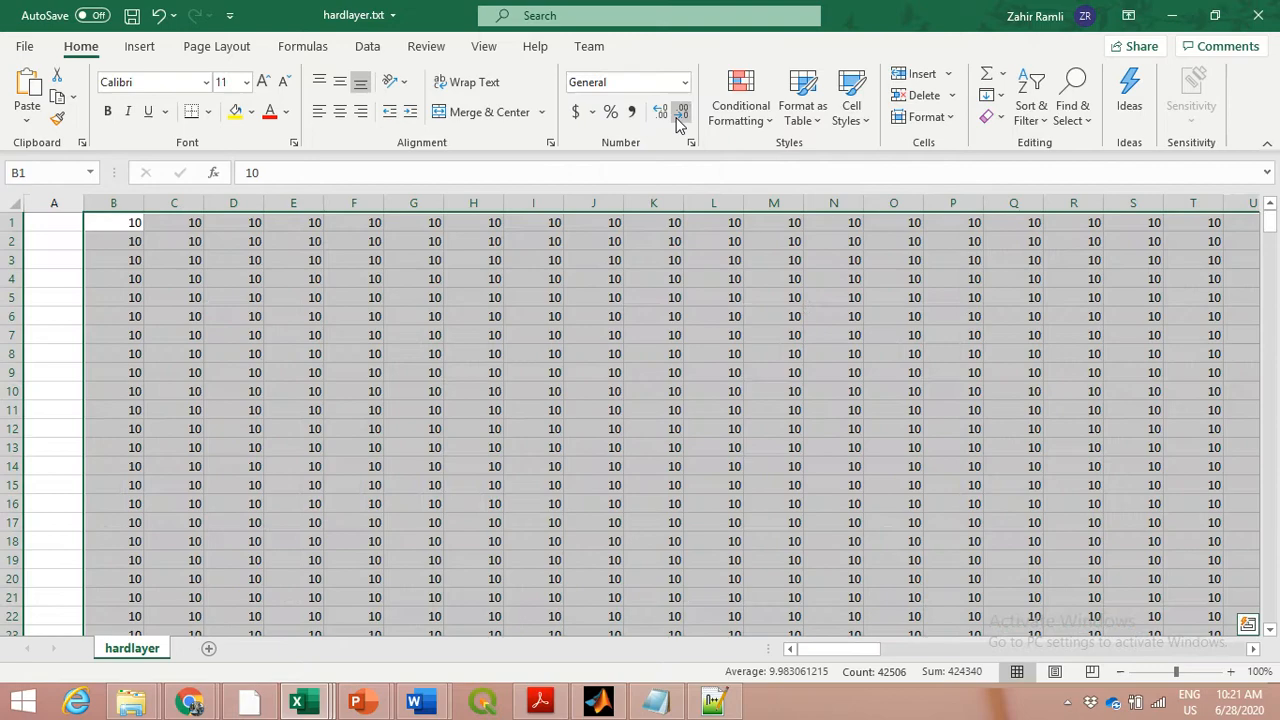
click(405, 368)
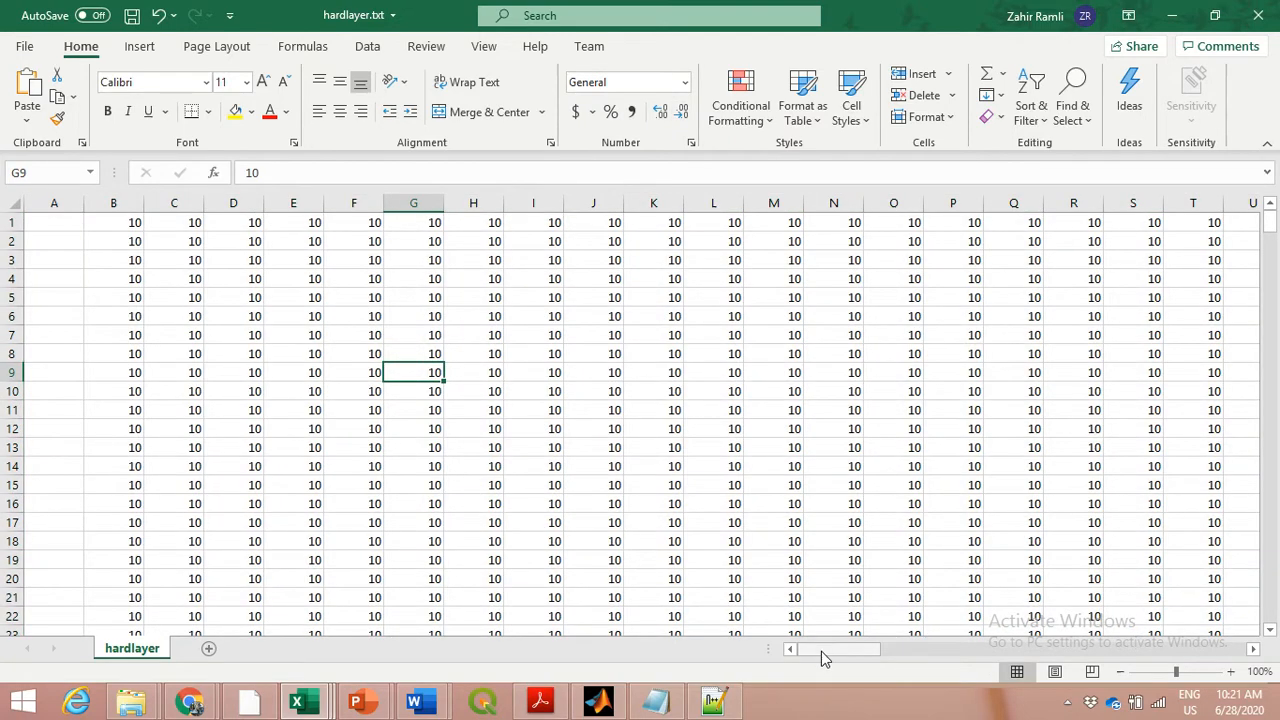
drag(821, 651, 791, 654)
mouse_move(1268, 222)
mouse_down()
mouse_move(1256, 625)
mouse_move(1270, 215)
mouse_up()
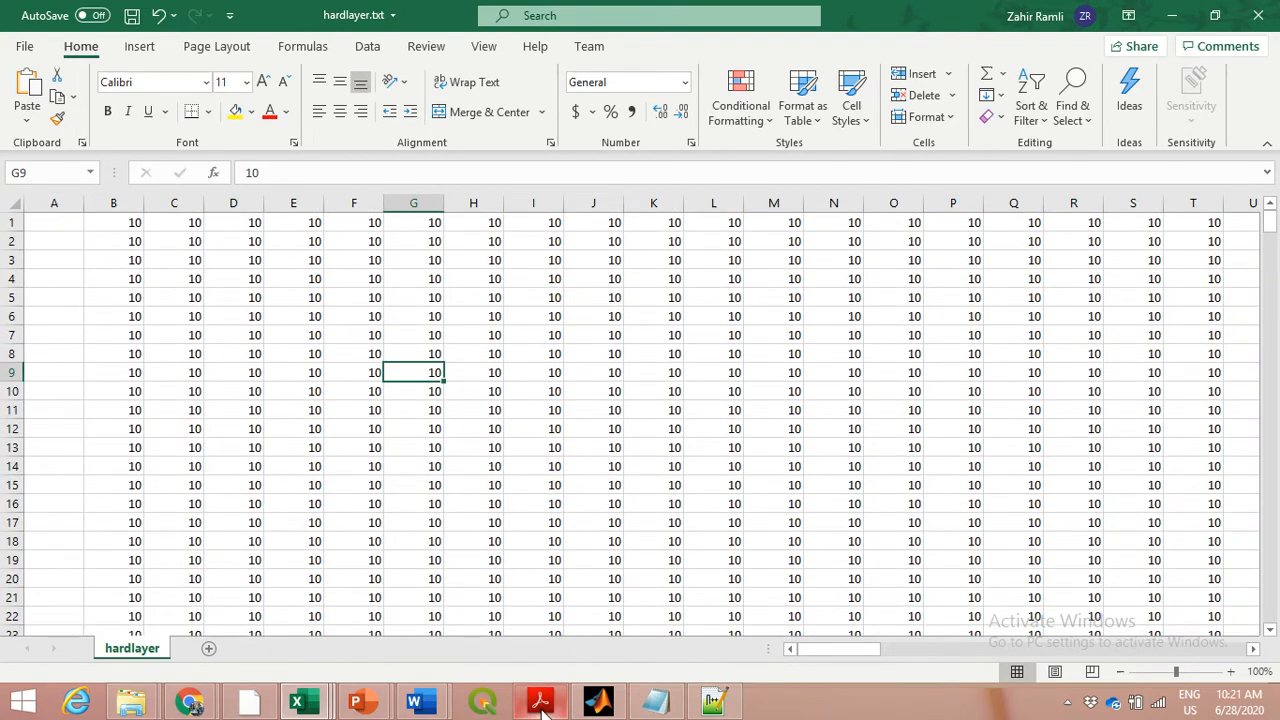
Return to the XBeach manual in Acrobat Reader to read what a file with only tens means, then go back to the hardlayer sheet
mouse_move(543, 702)
click(552, 656)
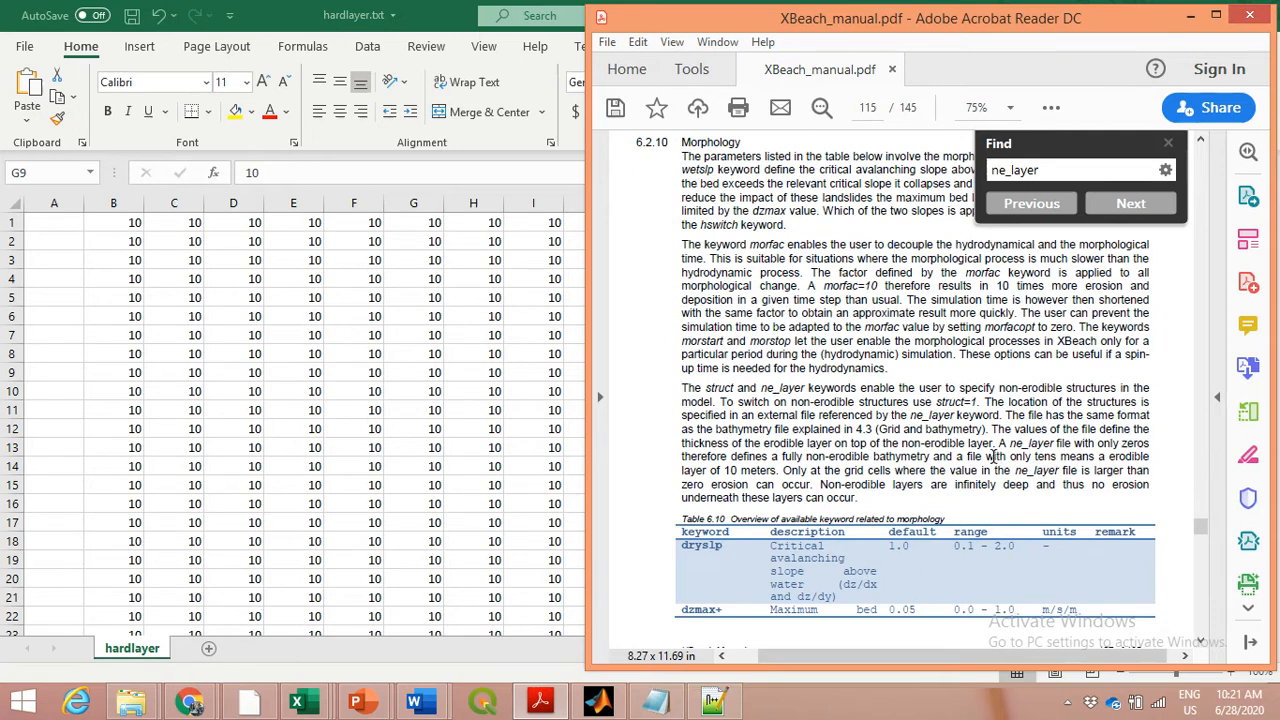
drag(957, 456, 770, 476)
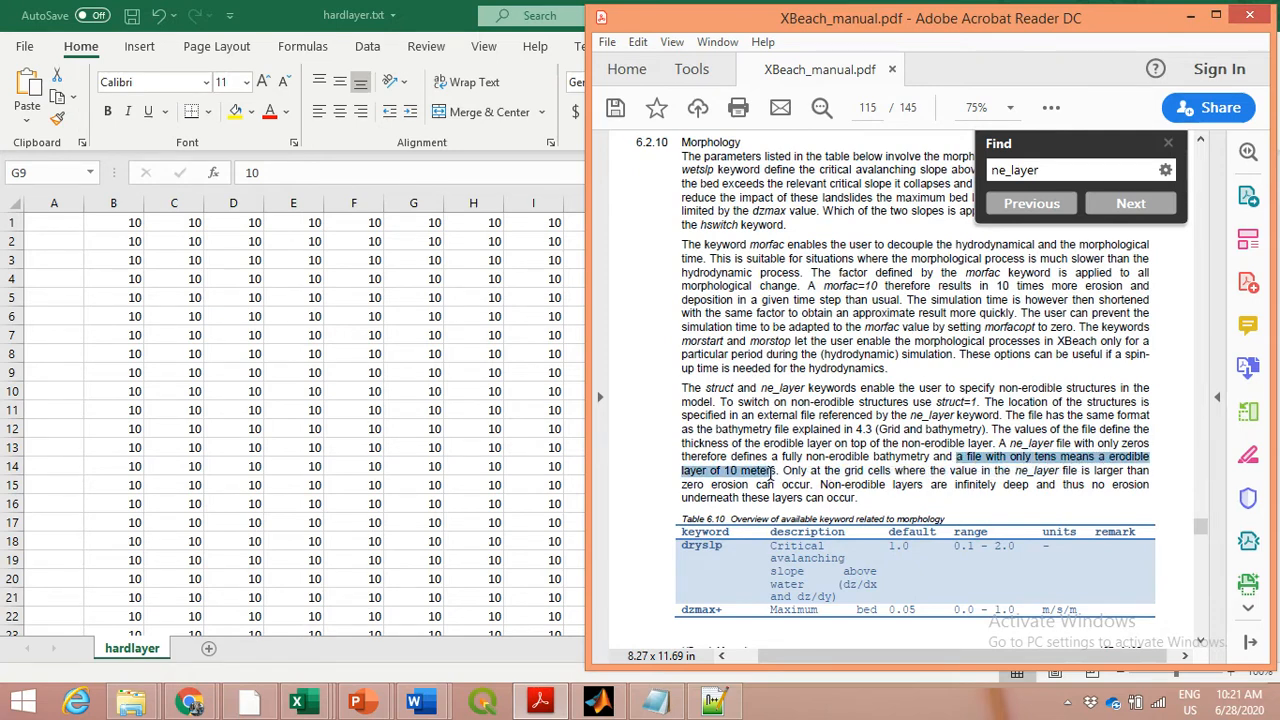
click(402, 298)
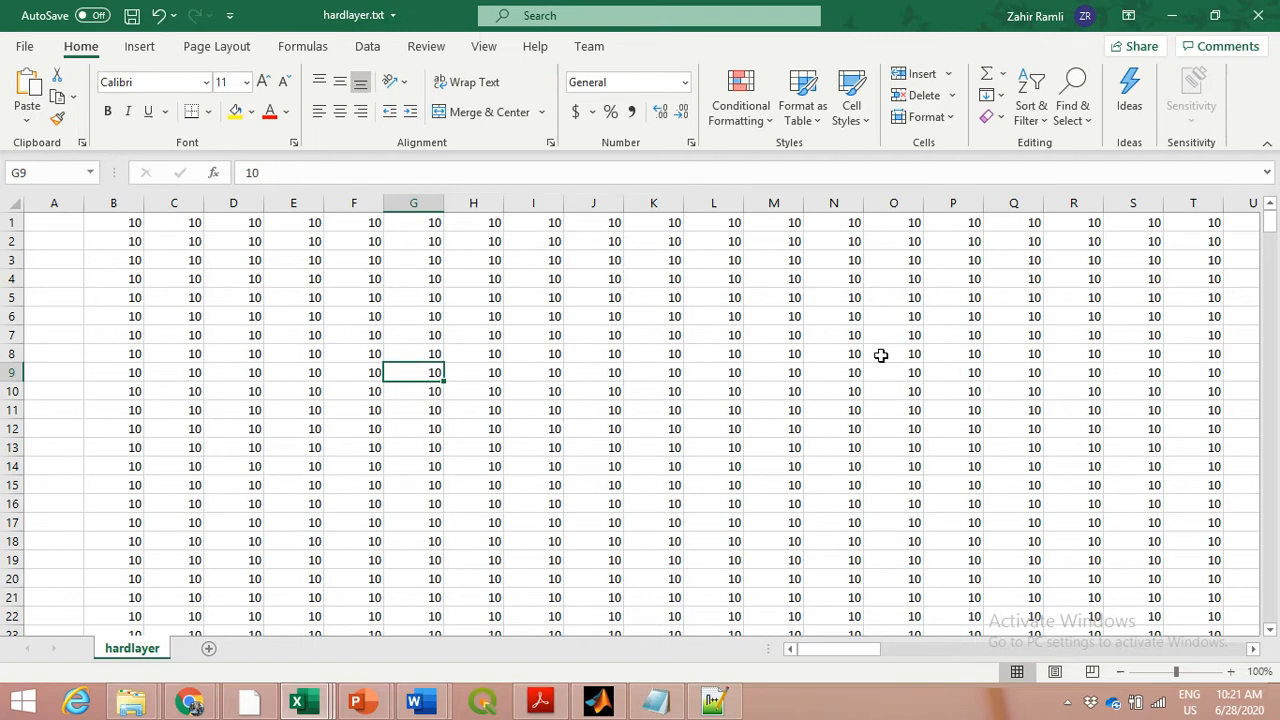
Highlight rows 201 and 202 of the hardlayer data in yellow, from column B through DC
scroll(943, 466, down, 3)
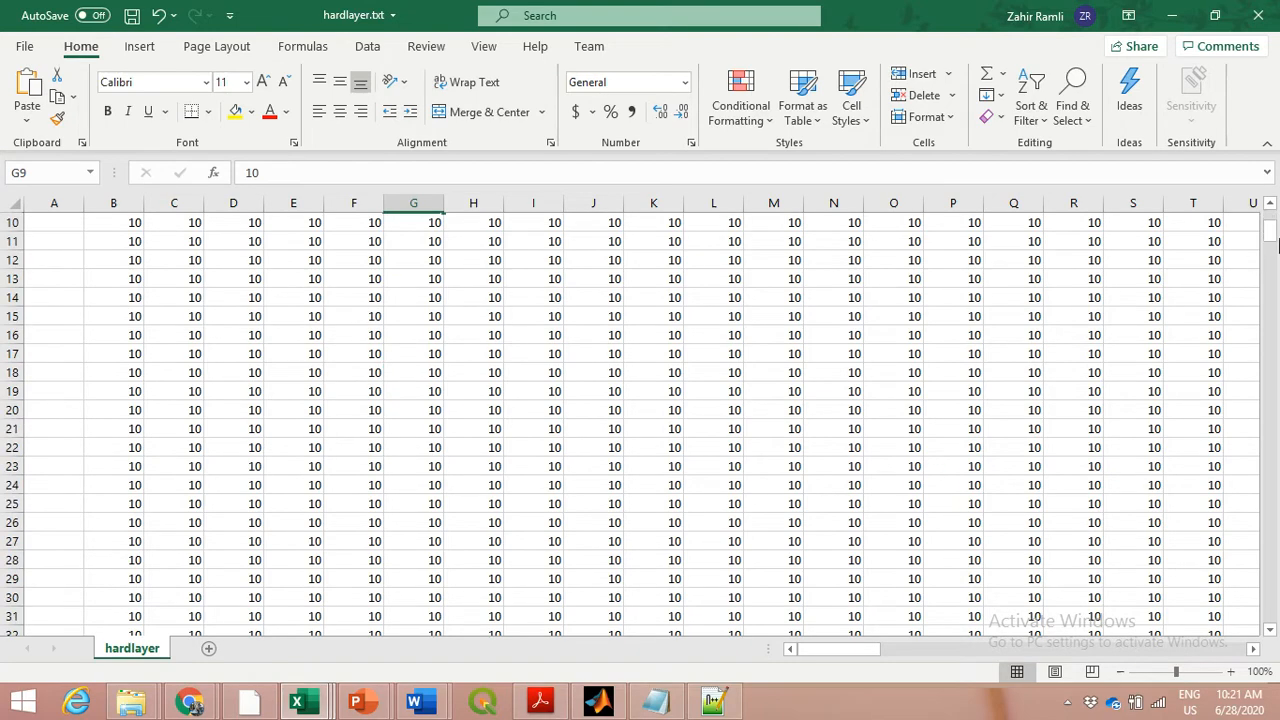
drag(1272, 241, 1274, 440)
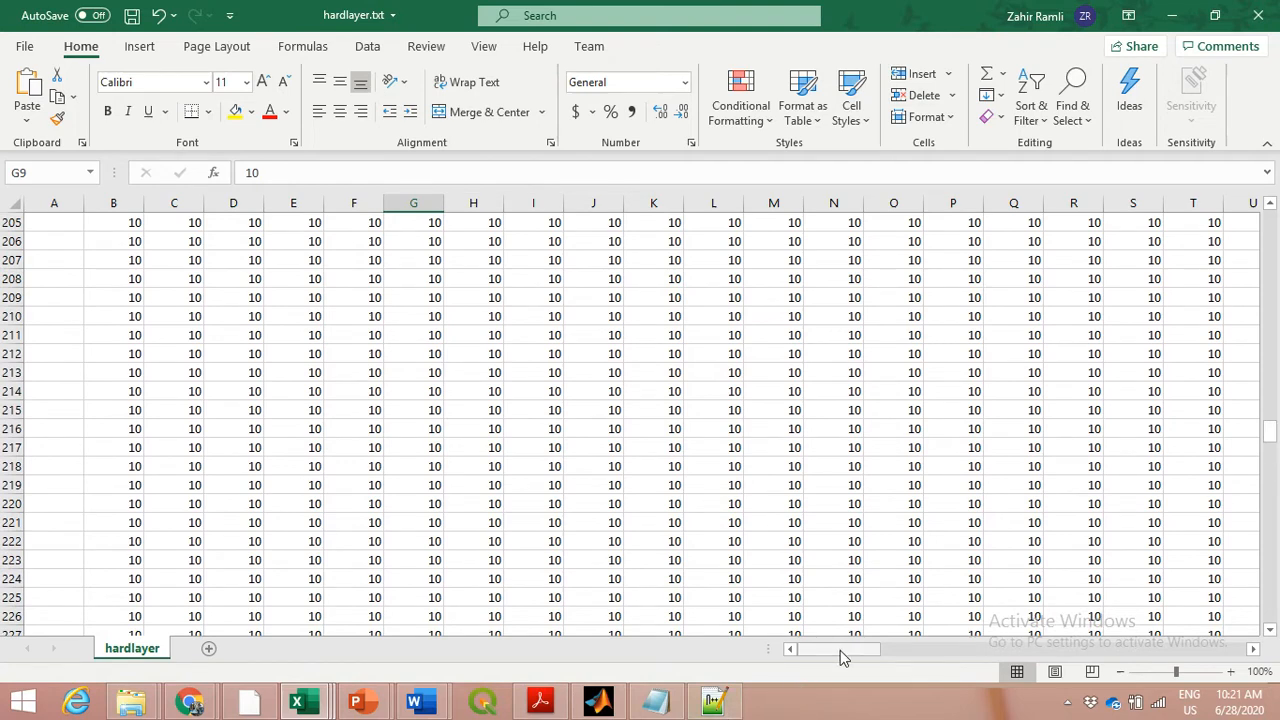
drag(840, 650, 1248, 655)
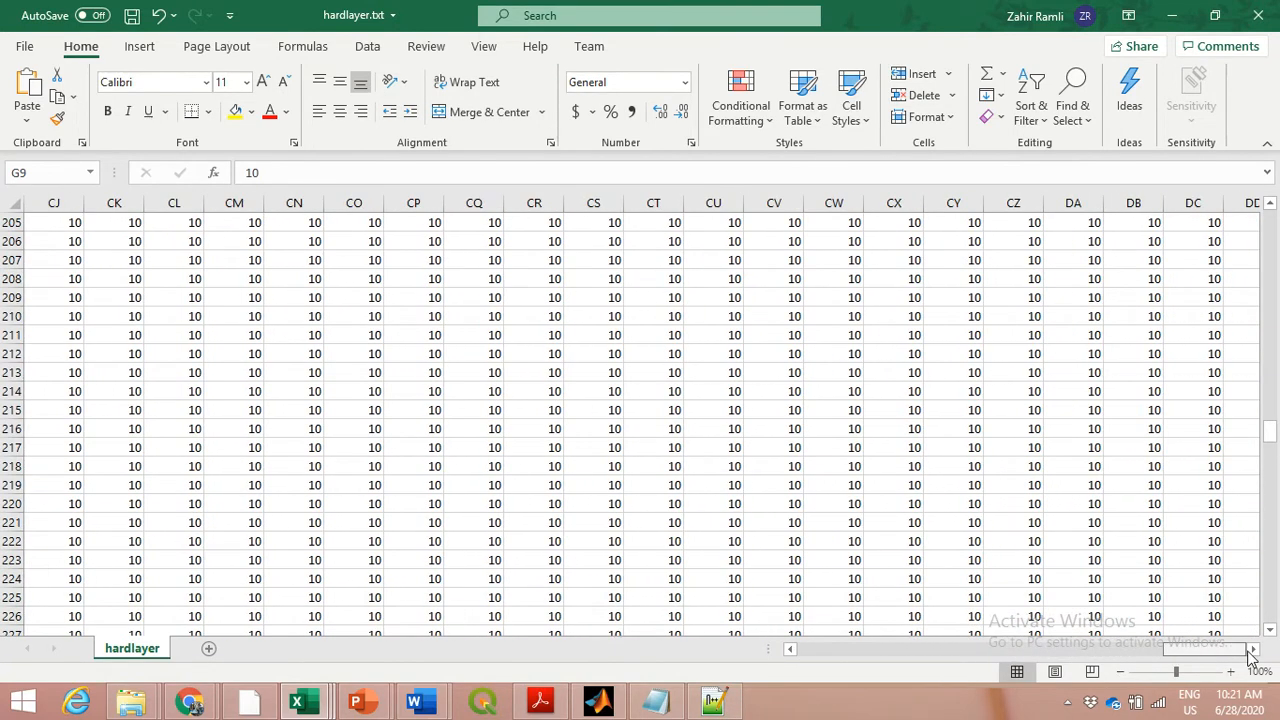
scroll(1100, 541, up, 2)
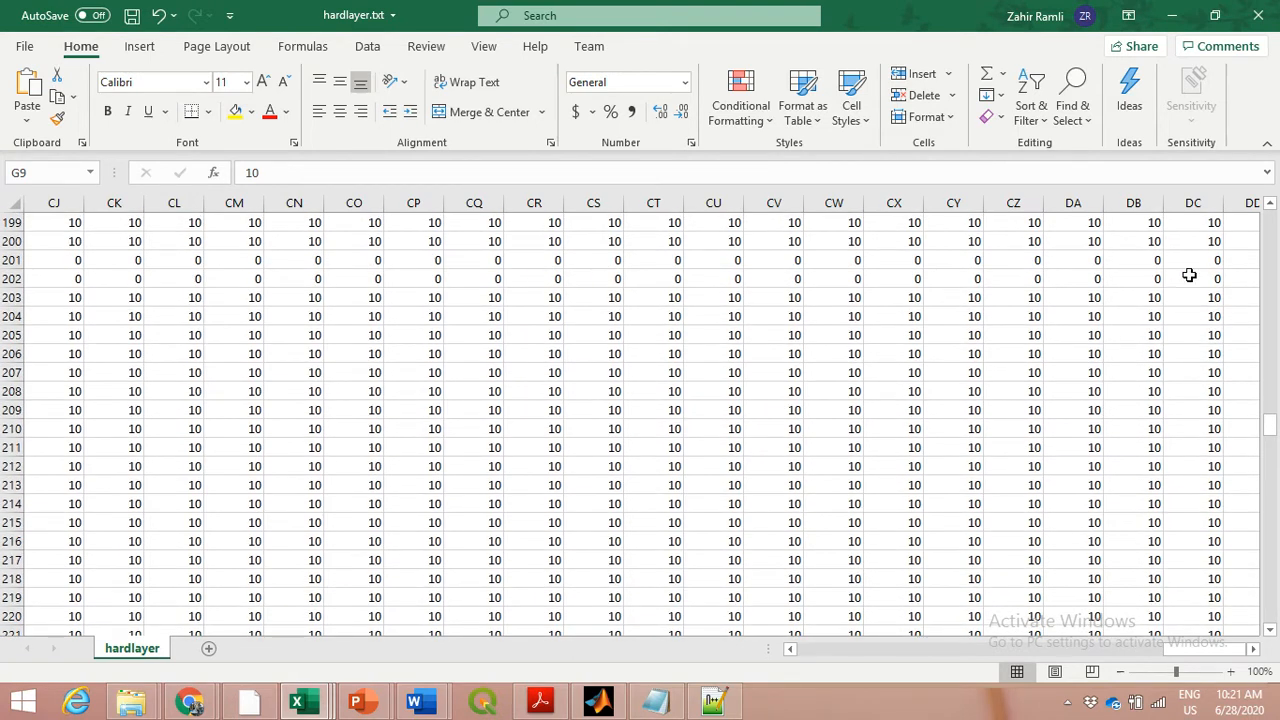
drag(1192, 261, 1194, 277)
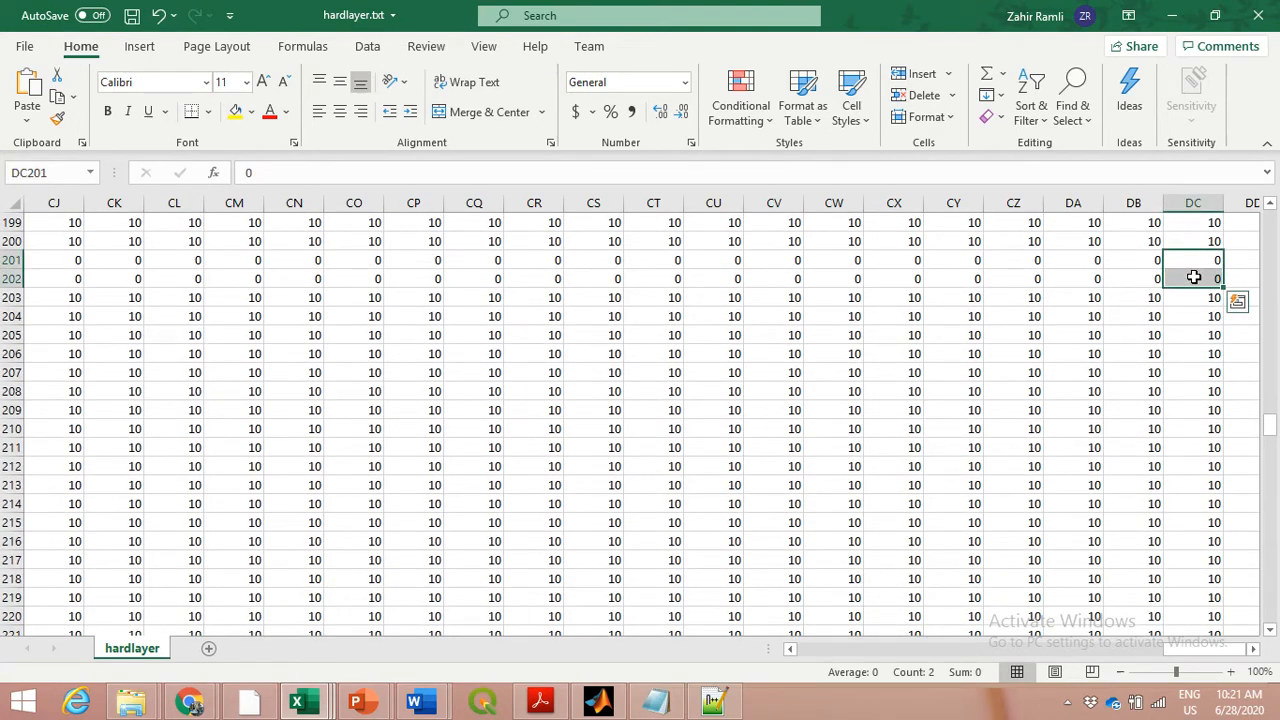
key(ctrl+shift+Left)
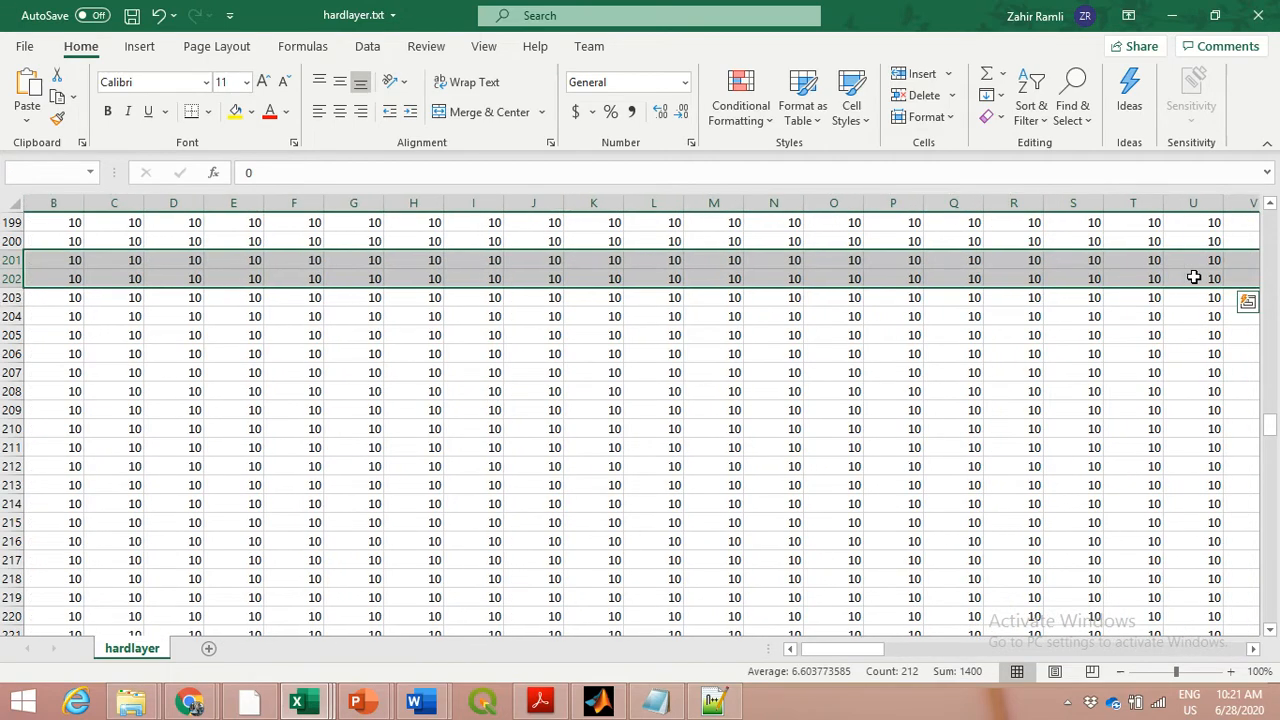
click(236, 111)
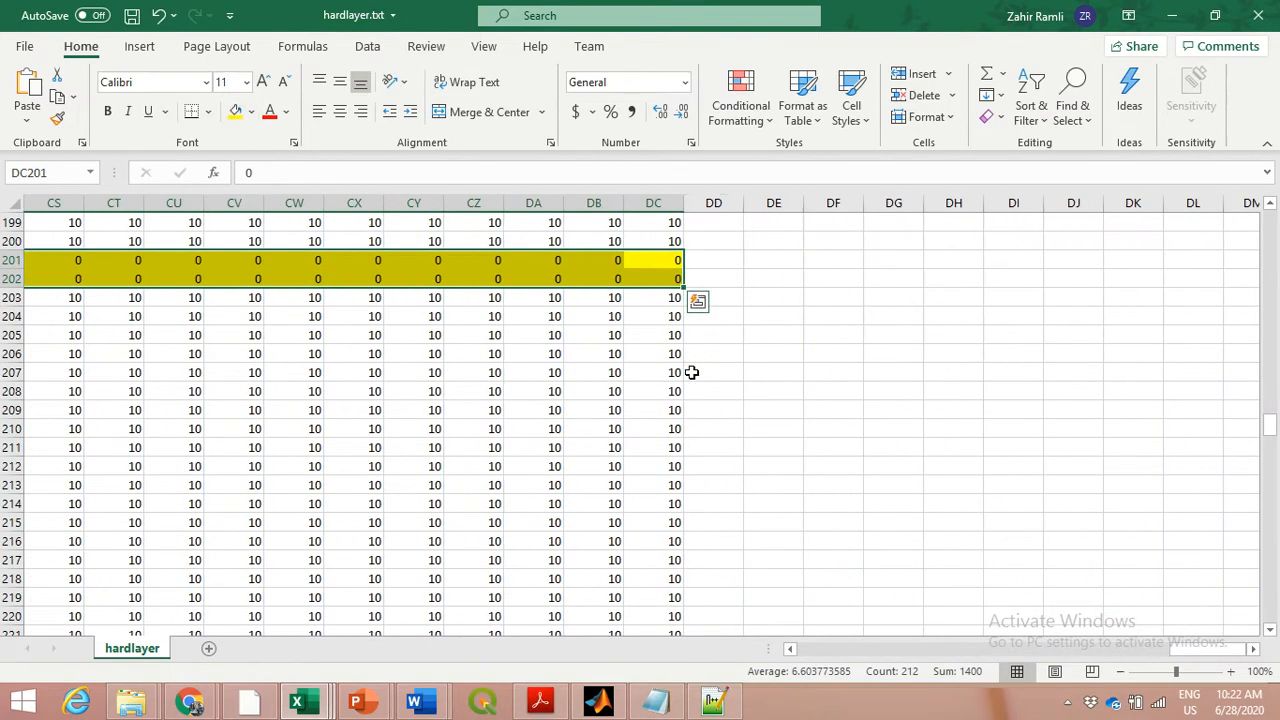
click(774, 316)
scroll(1186, 657, left, 2)
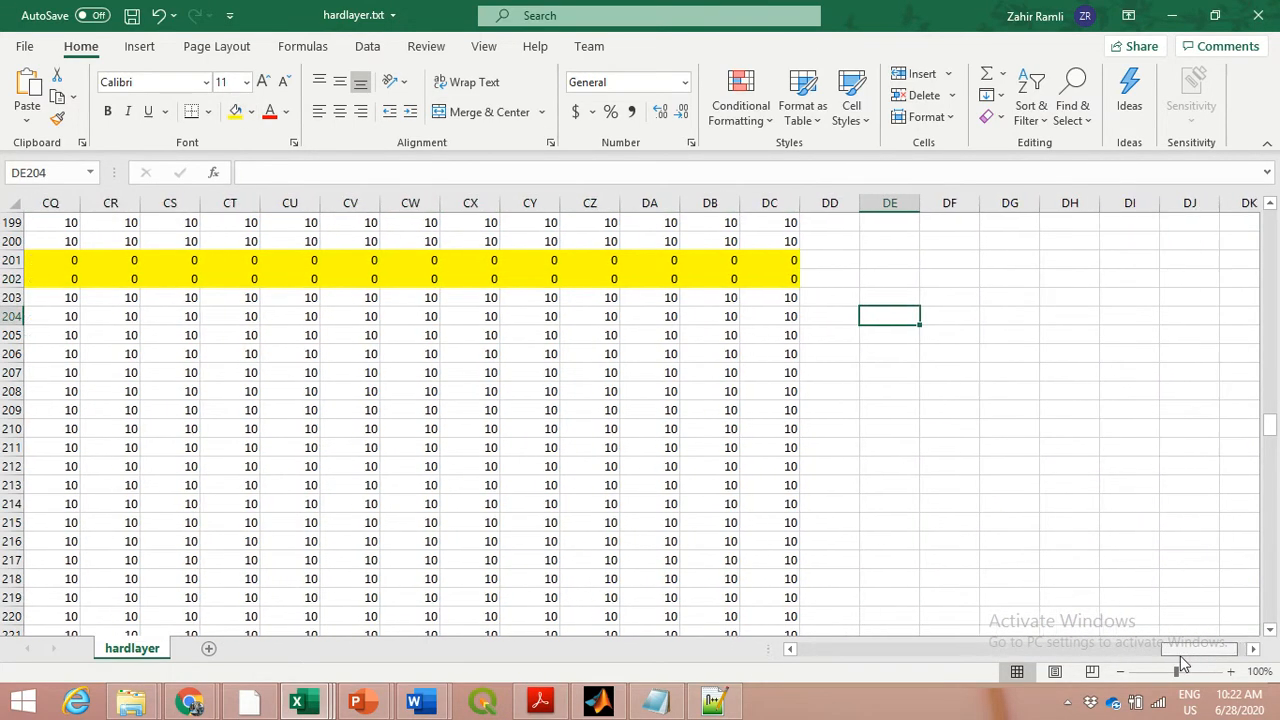
scroll(1009, 466, up, 3)
scroll(646, 446, down, 3)
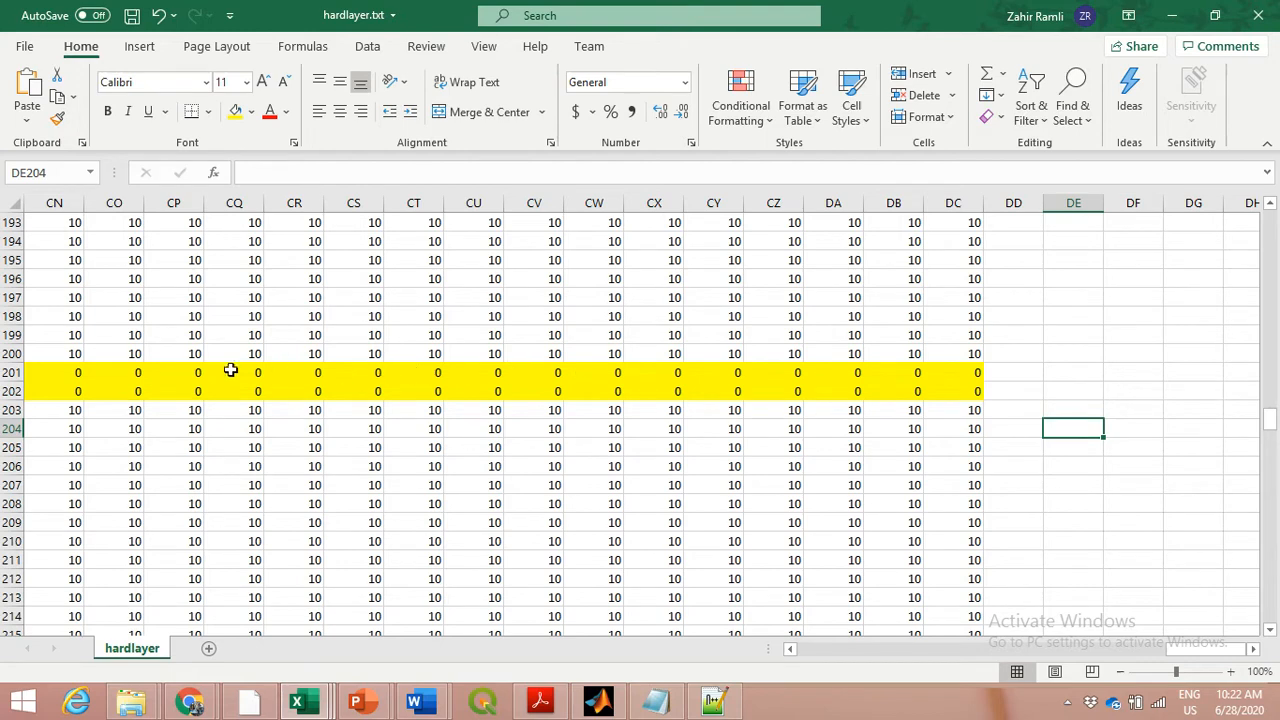
Read the XBeach manual's sentence on an ne_layer file with only zeros in Acrobat Reader, and return to the hardlayer workbook
click(540, 702)
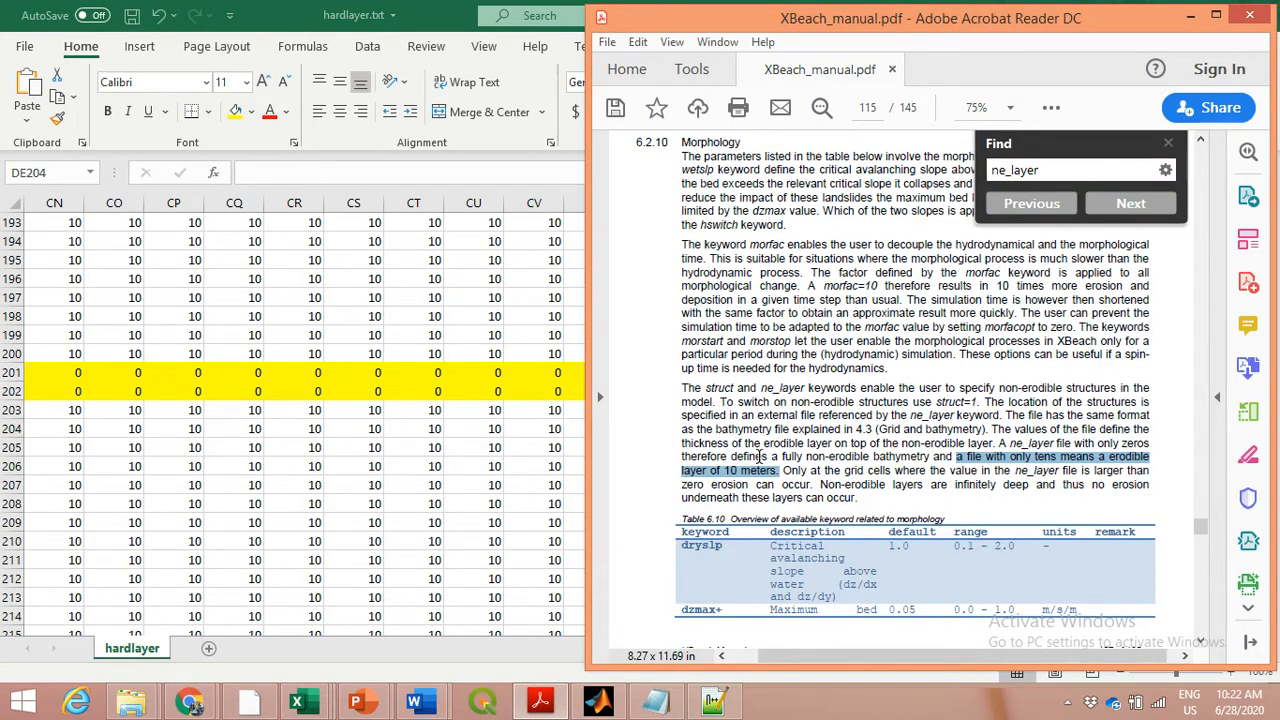
drag(999, 443, 930, 460)
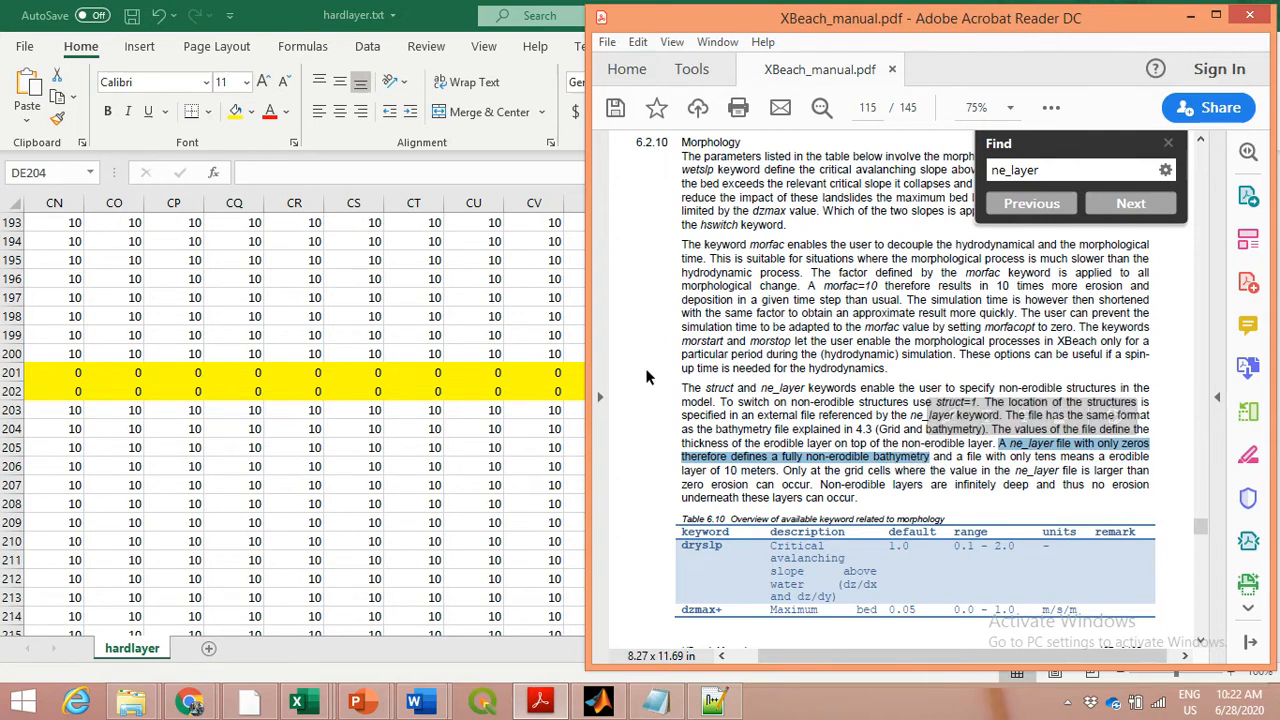
key(alt+Tab)
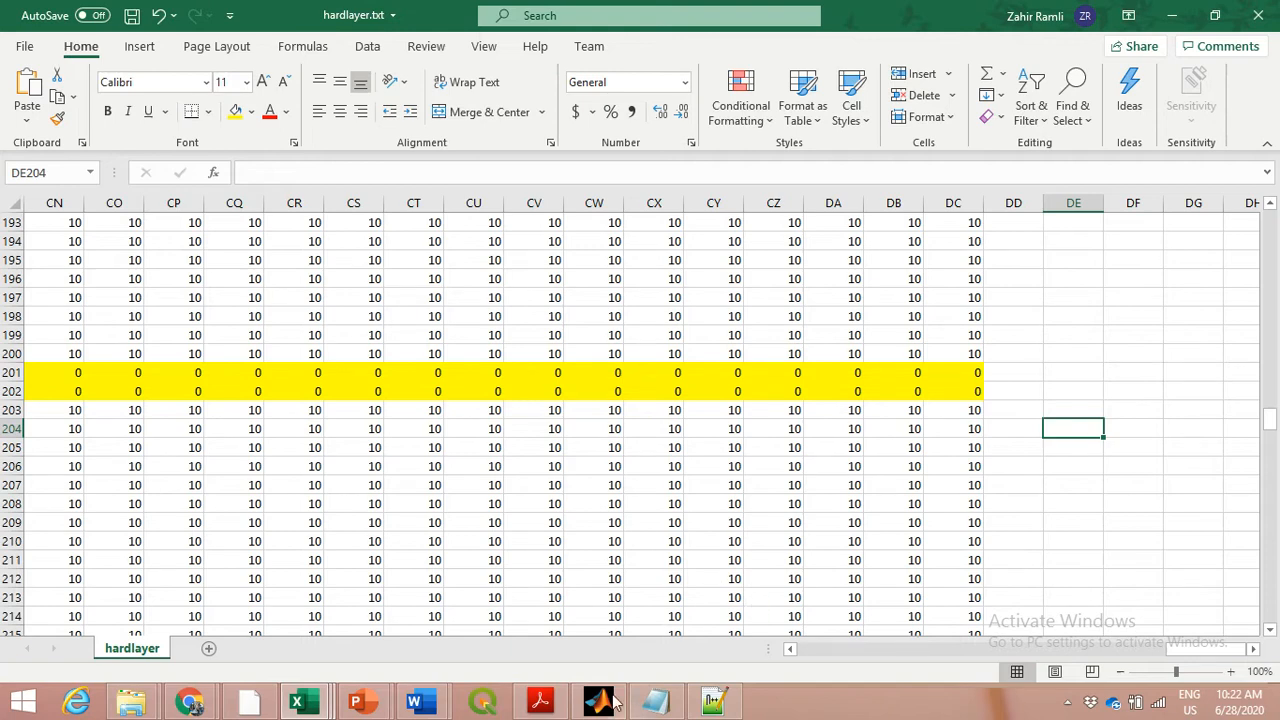
click(300, 703)
Switch to Tutorial 5 Q.doc in Word and review the section 2.1 groyne figure and the hardlayer file question
mouse_move(418, 704)
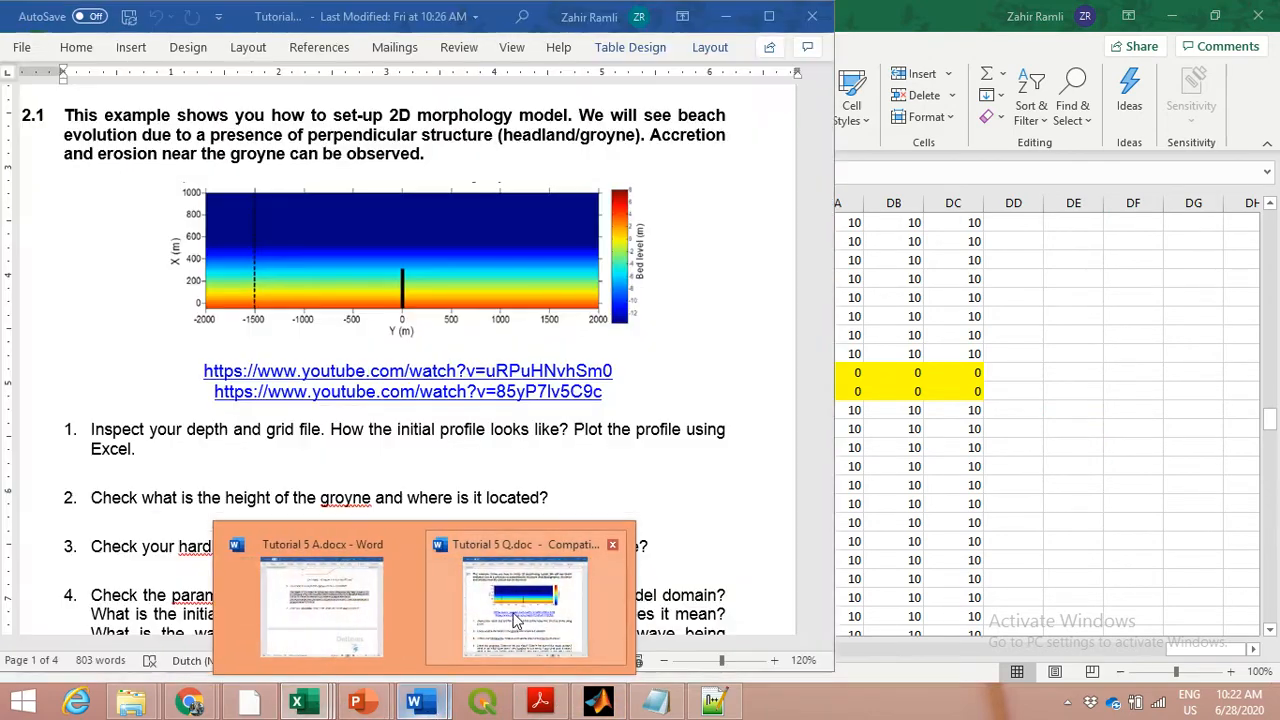
click(515, 620)
scroll(606, 434, up, 1)
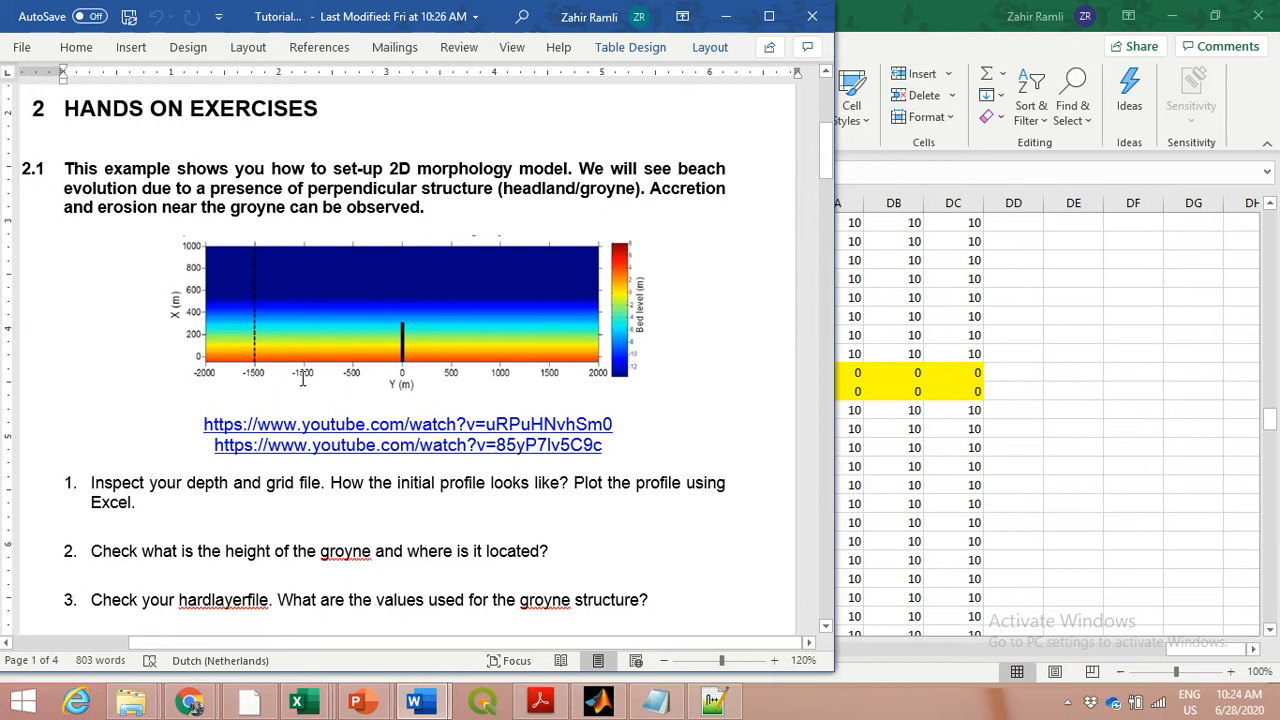
Review the remaining section 2.1 questions, bring up Tutorial 5 A.docx, and minimise the question document
click(494, 536)
scroll(494, 540, down, 5)
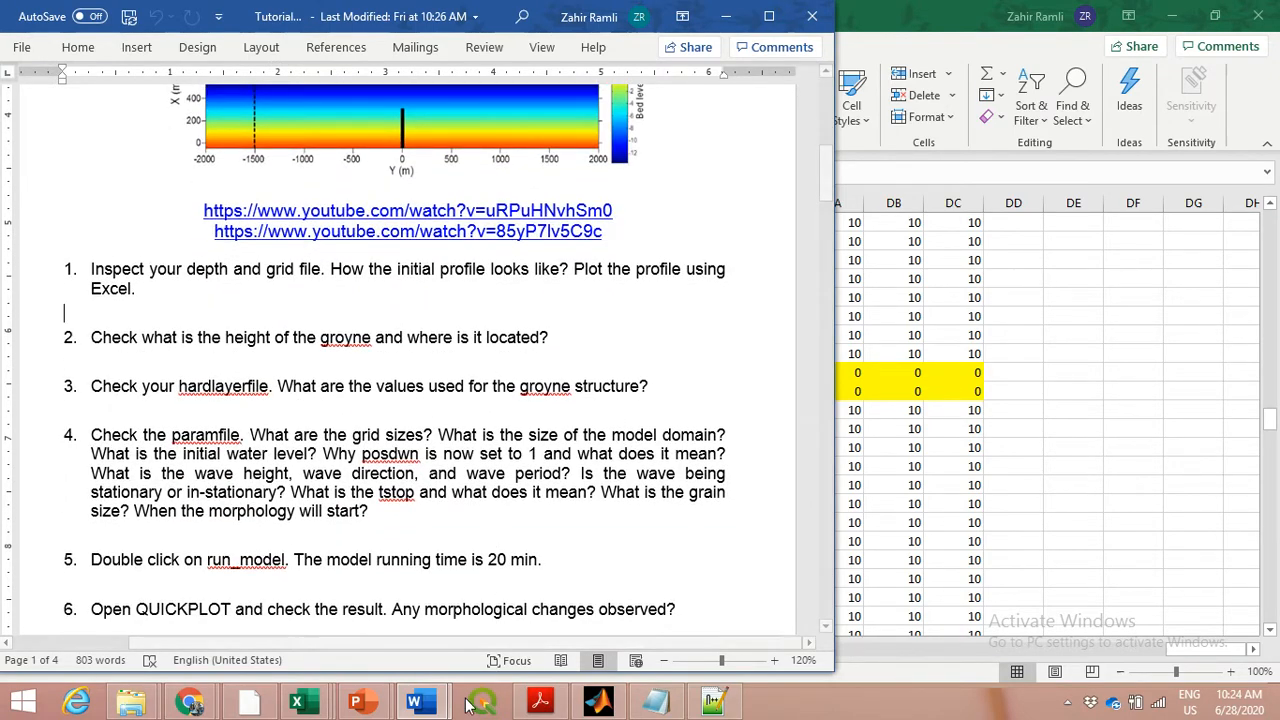
mouse_move(417, 703)
click(365, 647)
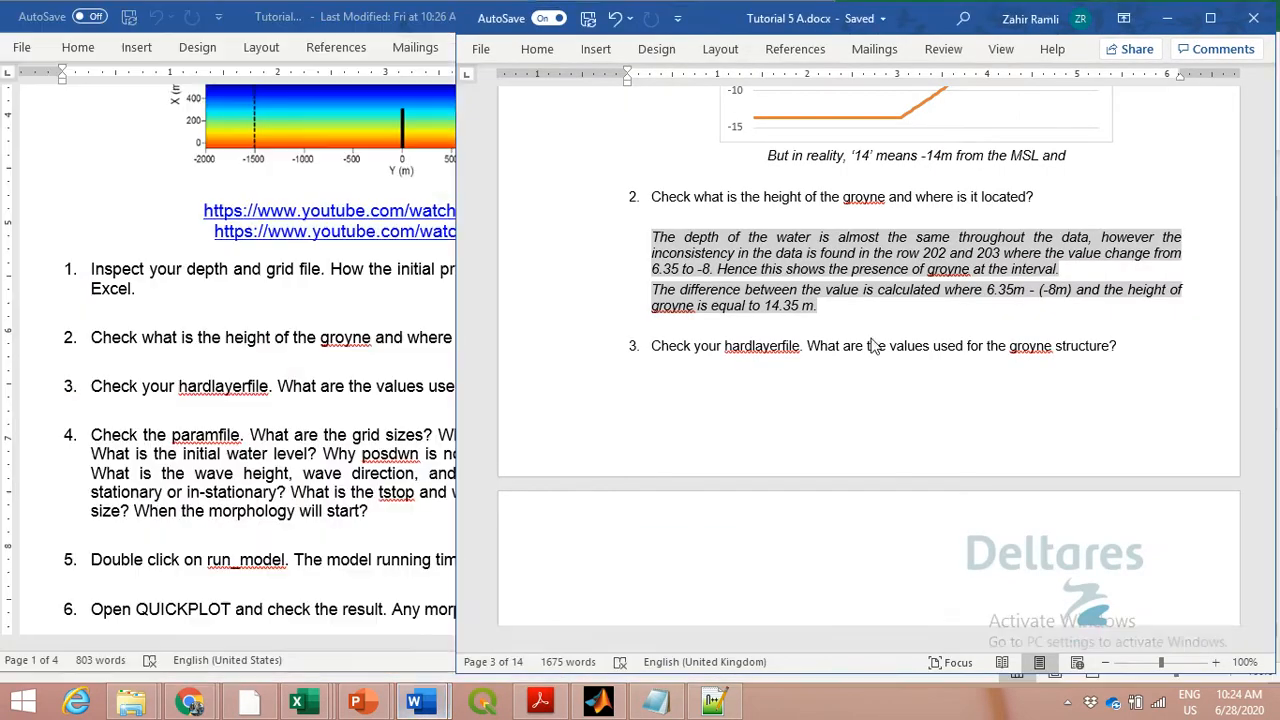
scroll(881, 367, down, 1)
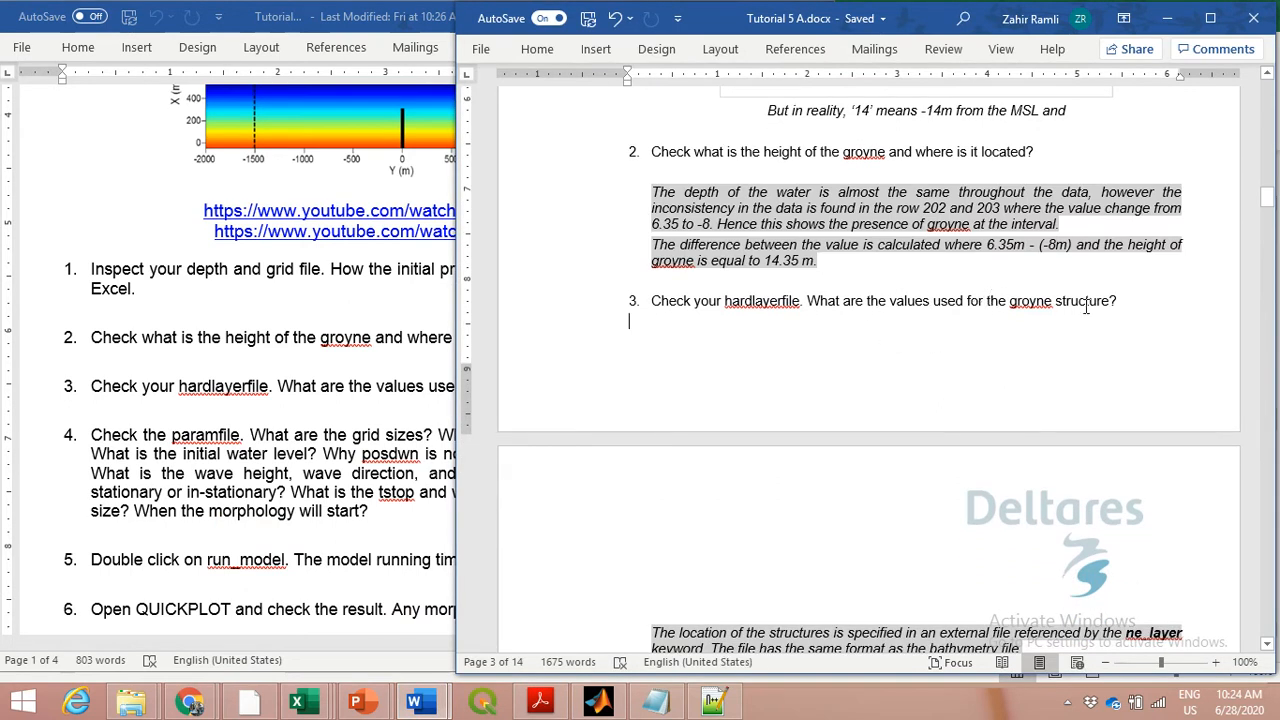
click(262, 18)
click(728, 17)
click(728, 17)
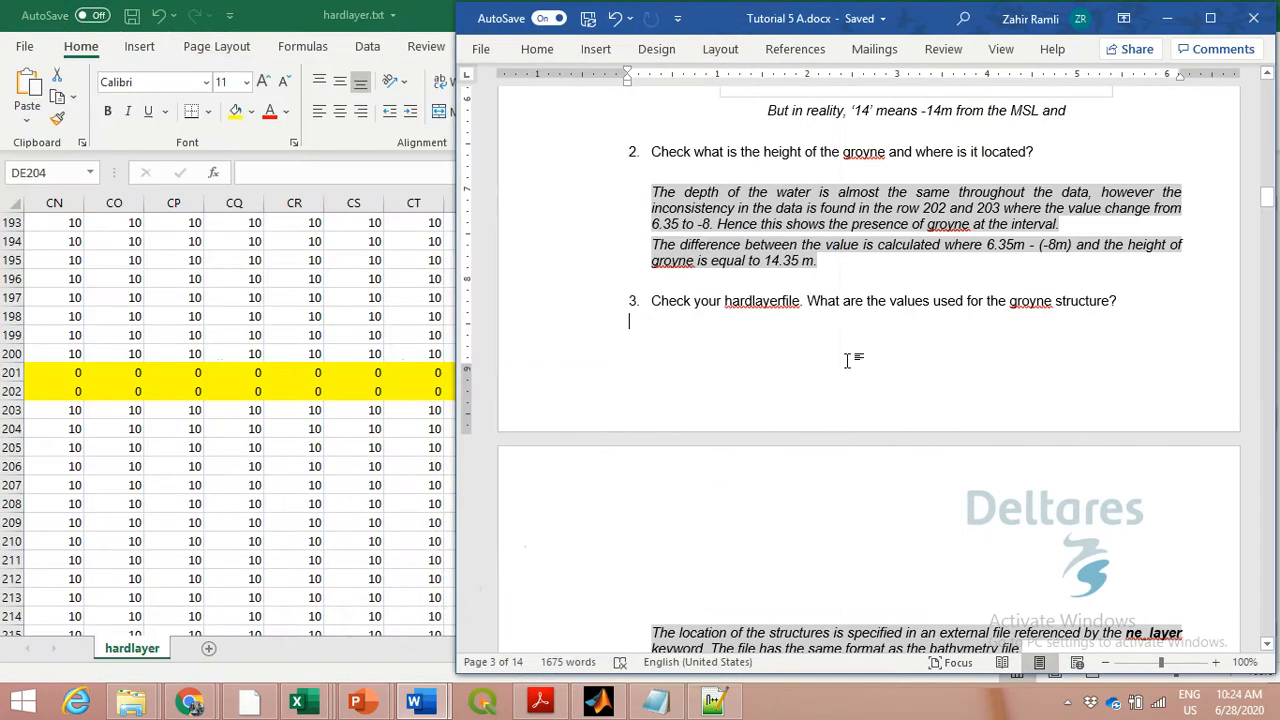
Read the ne_layer answer to question 3 and the question 4 answers on grid size, water level, posdwn, waves, tstop and grain size
scroll(926, 478, down, 2)
scroll(926, 478, down, 7)
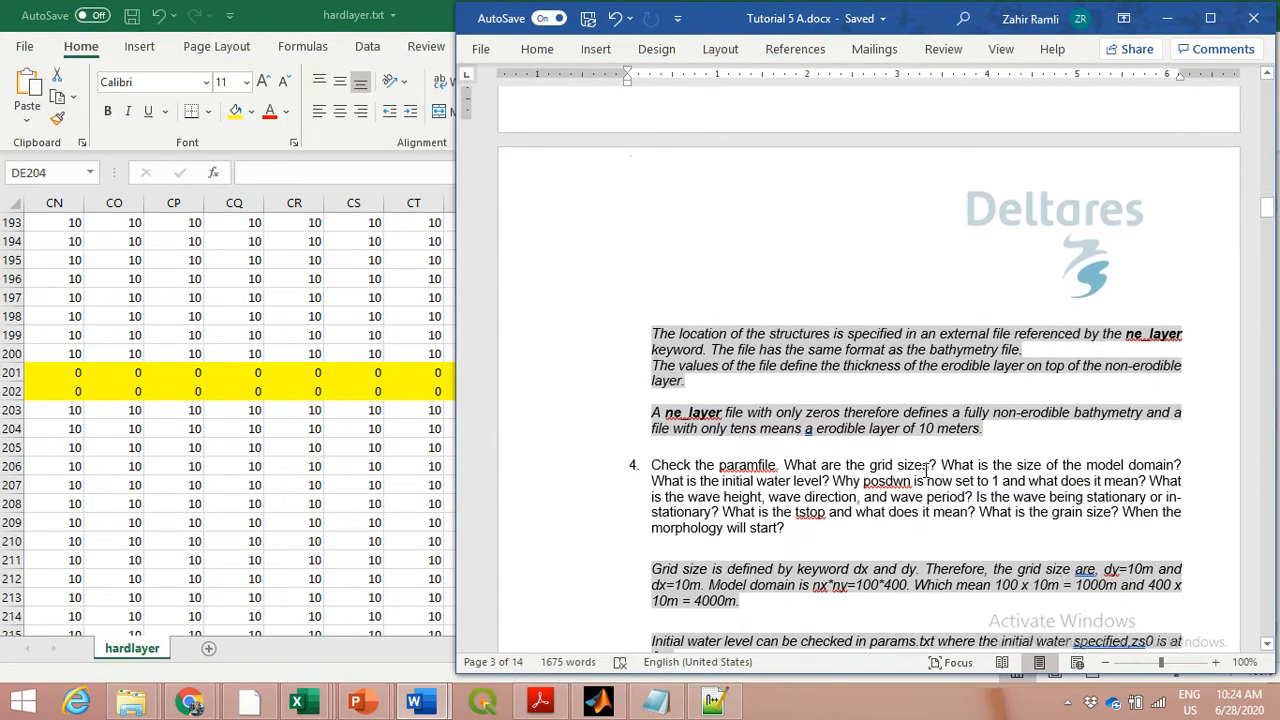
scroll(924, 469, down, 2)
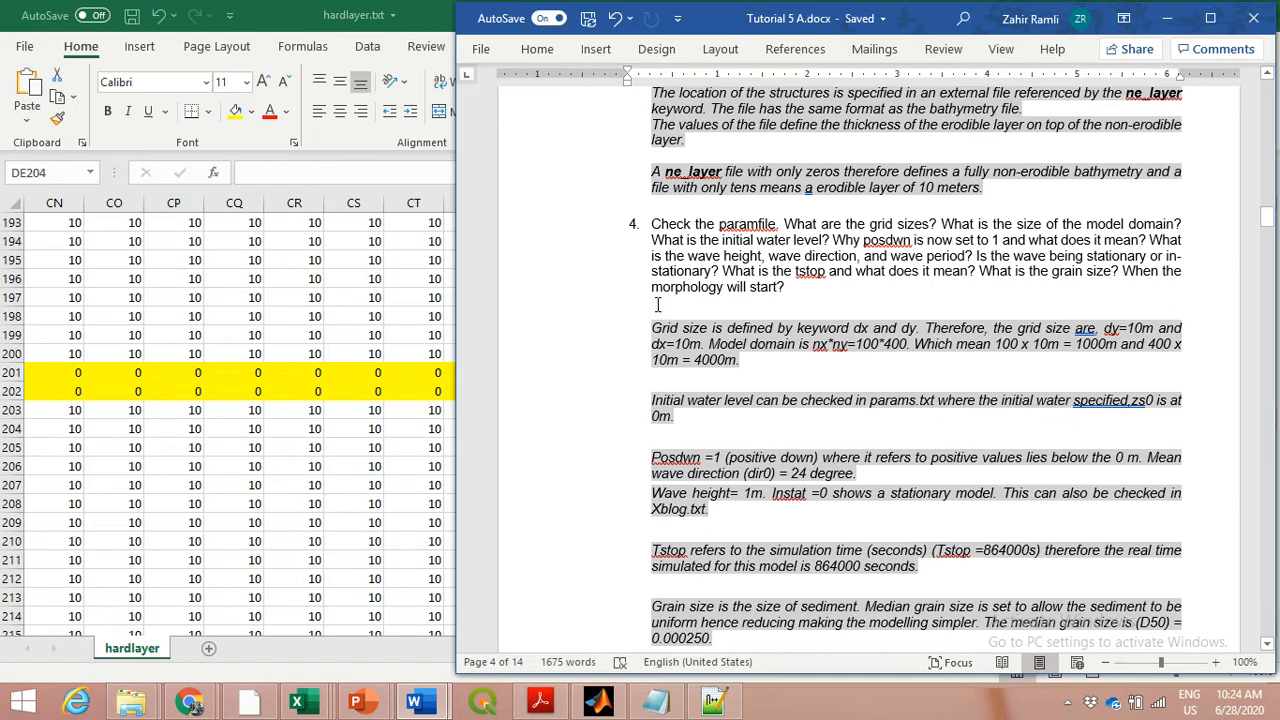
scroll(657, 305, down, 1)
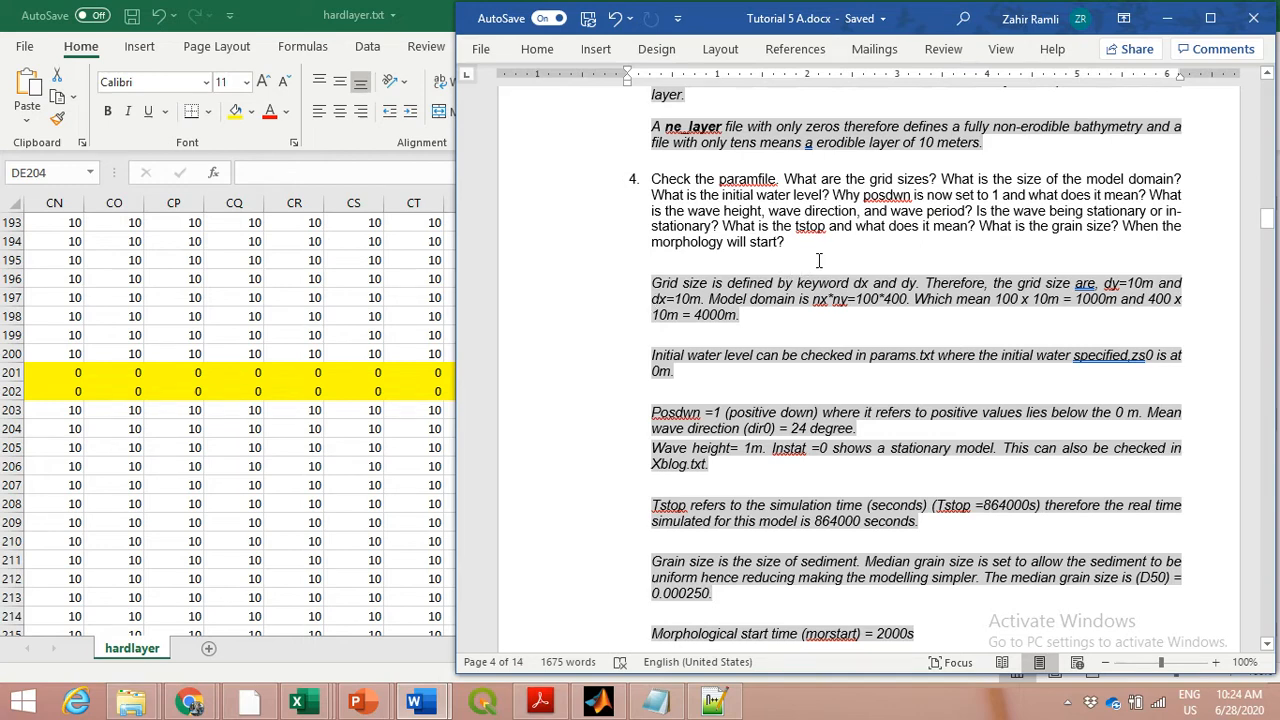
scroll(738, 314, down, 1)
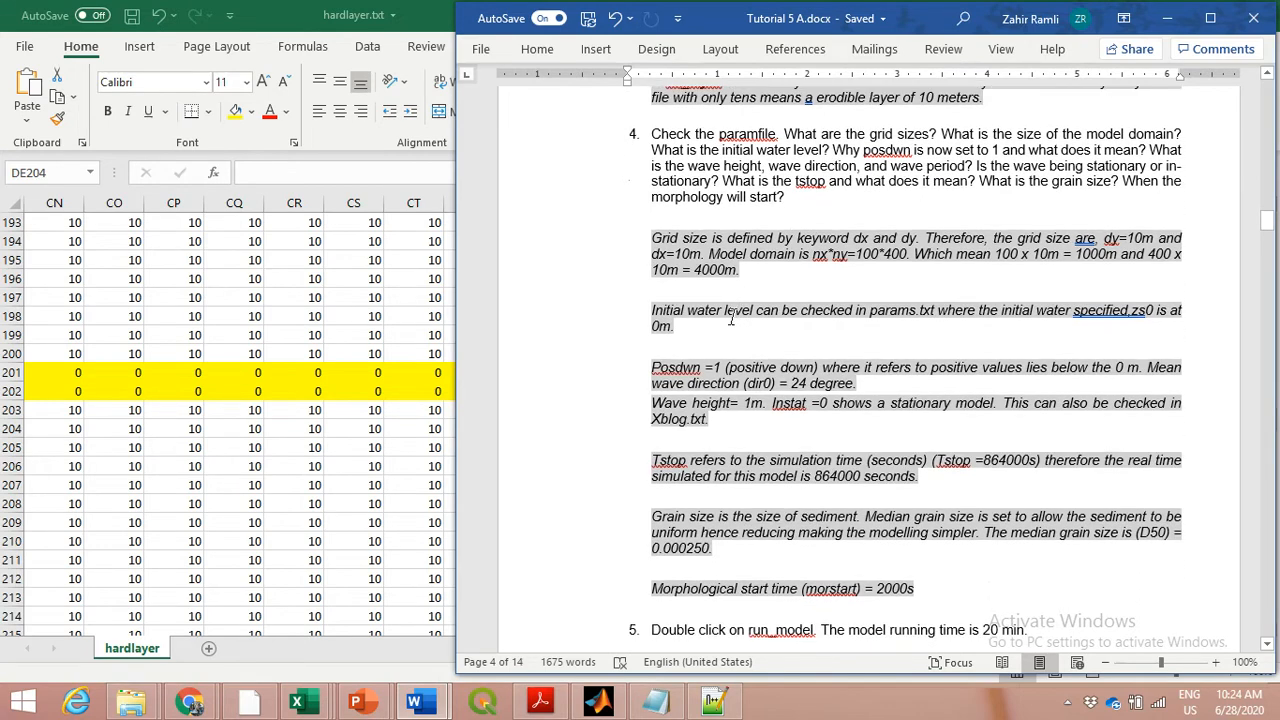
scroll(818, 360, down, 1)
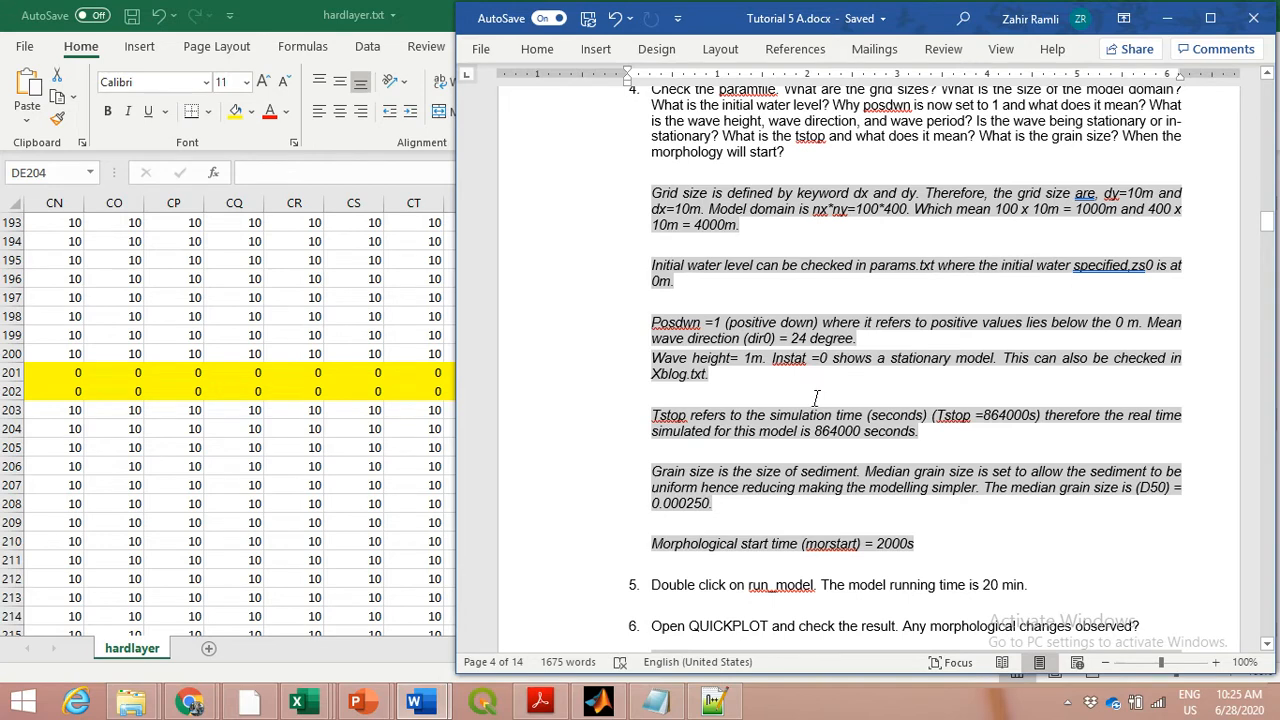
scroll(813, 403, up, 1)
scroll(813, 403, up, 1)
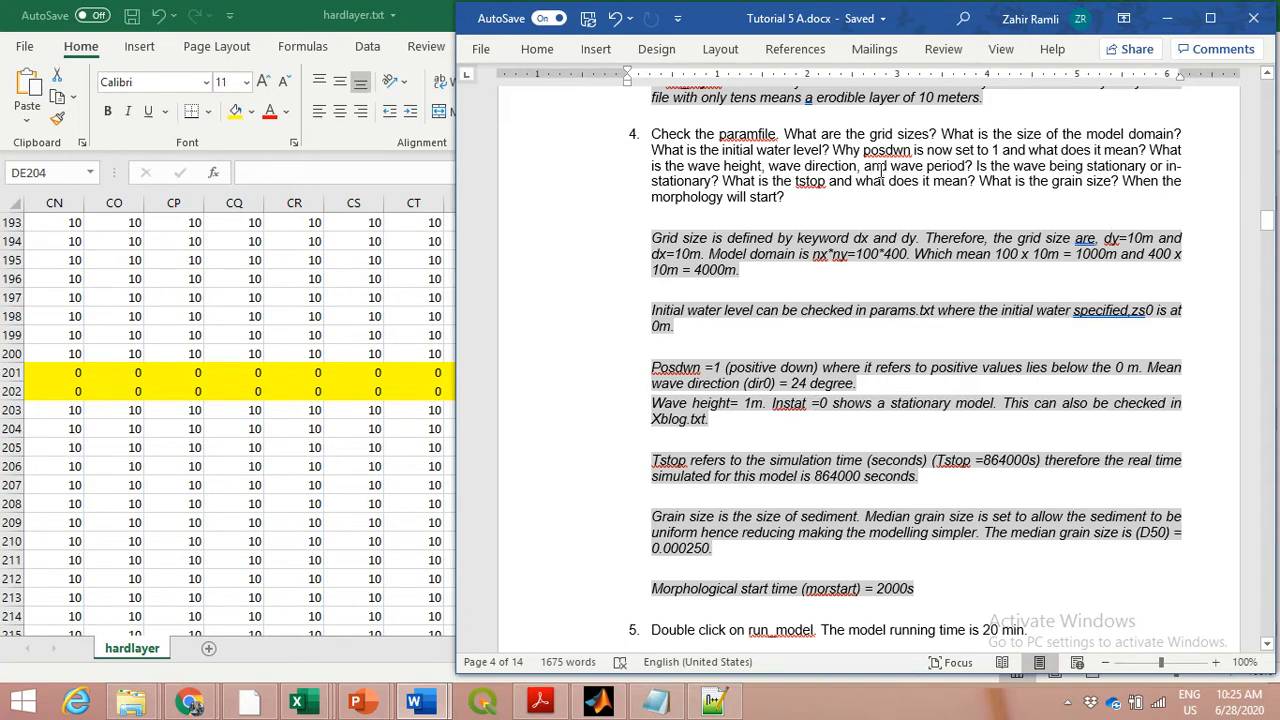
Switch to params.txt in Notepad++ and look through its sediment, wave and flow parameters, ending at the grid parameters
click(712, 706)
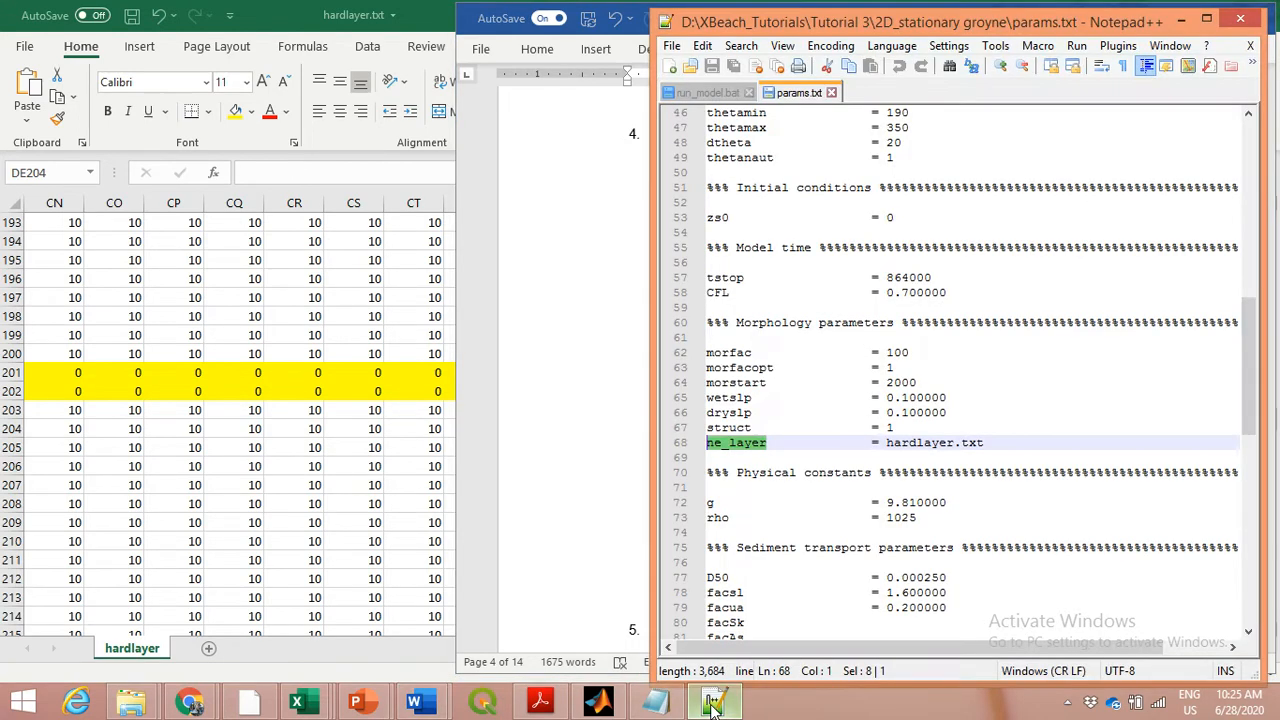
click(1003, 418)
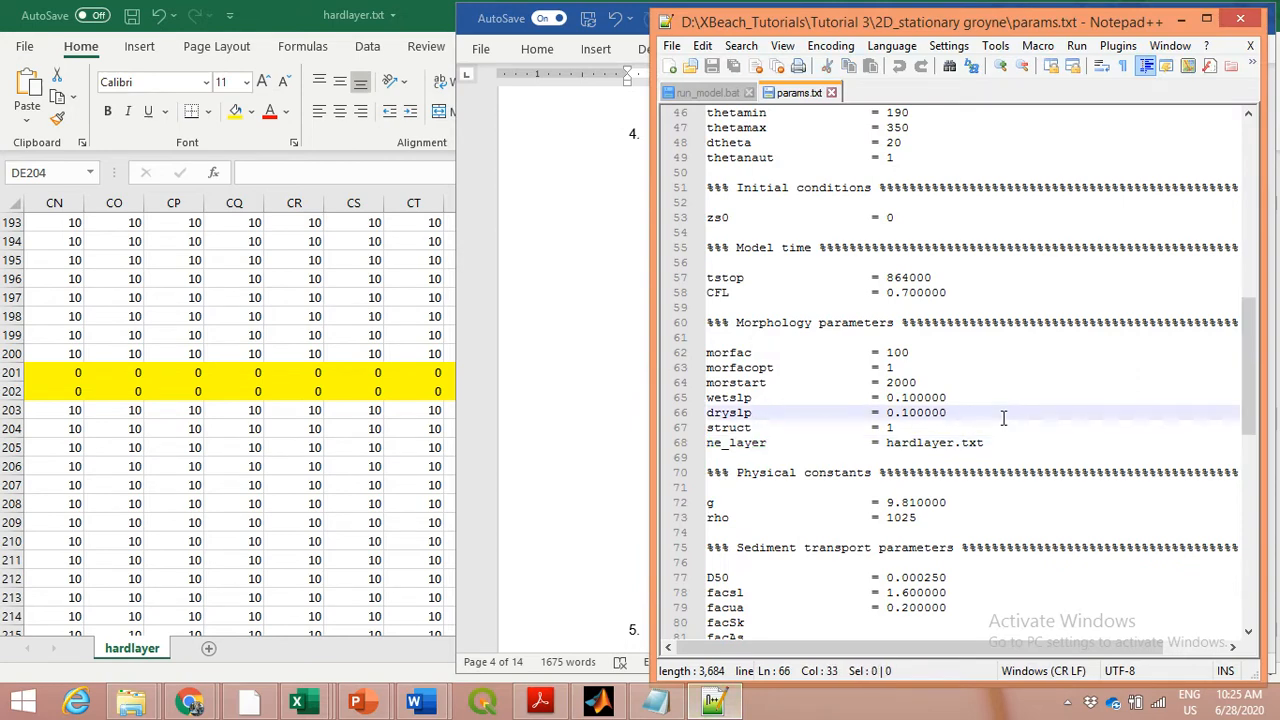
scroll(1003, 418, down, 9)
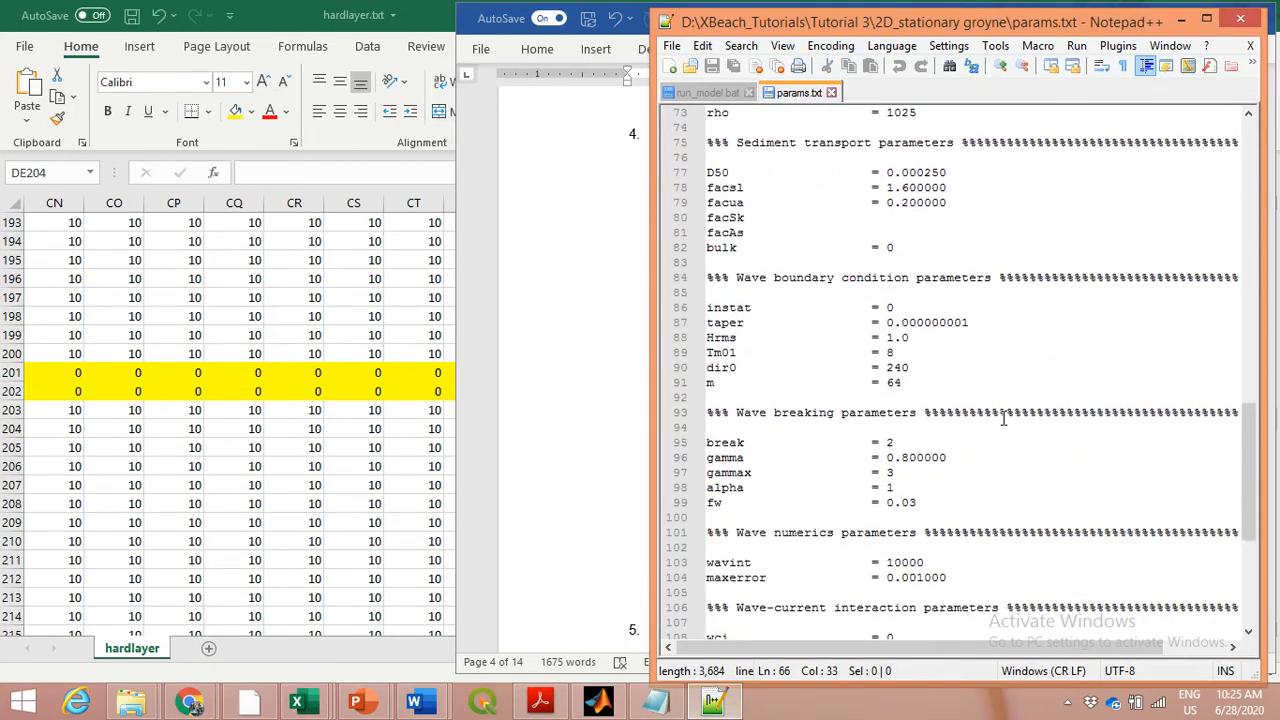
scroll(1003, 418, down, 7)
scroll(1003, 418, up, 5)
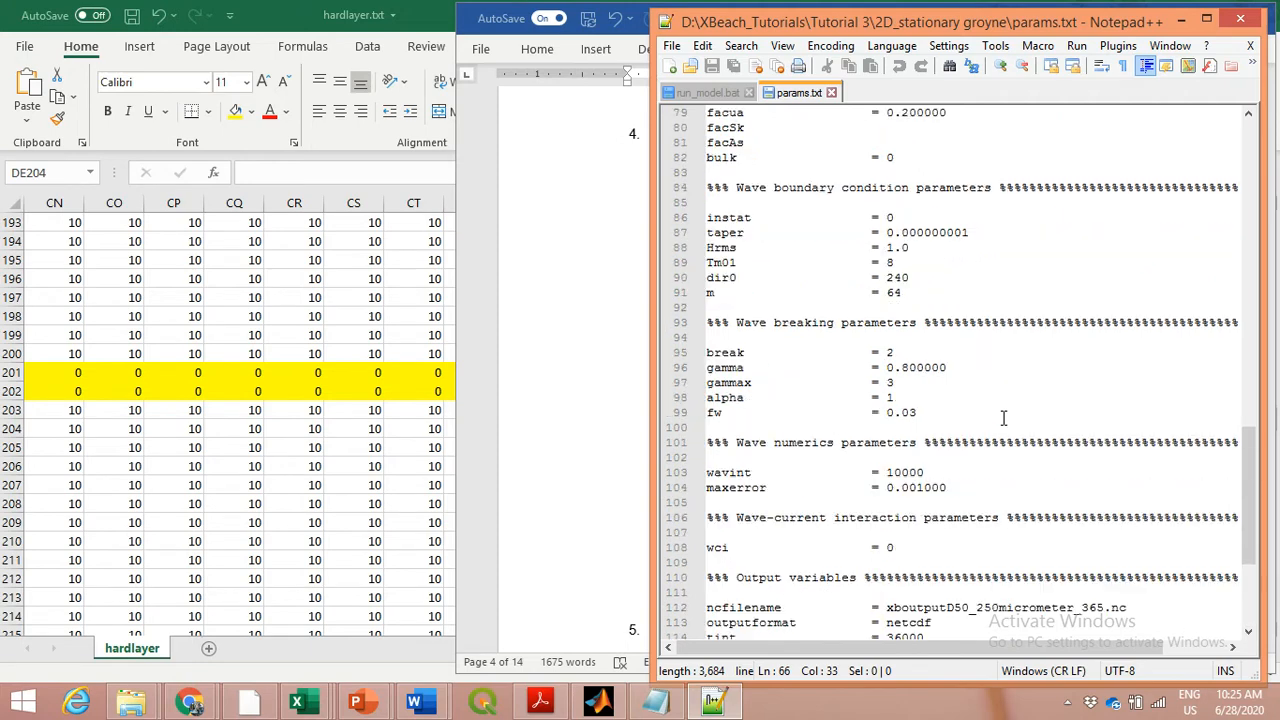
scroll(1003, 418, up, 14)
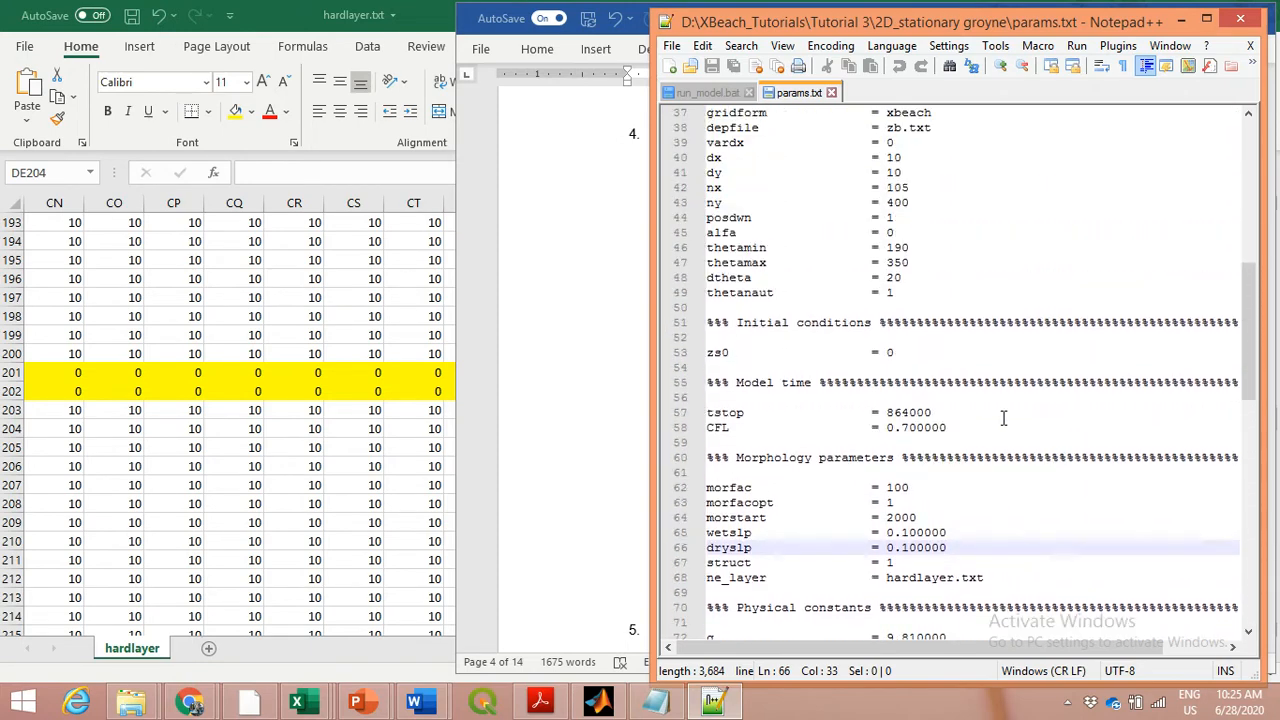
scroll(1003, 418, up, 2)
scroll(1003, 418, up, 8)
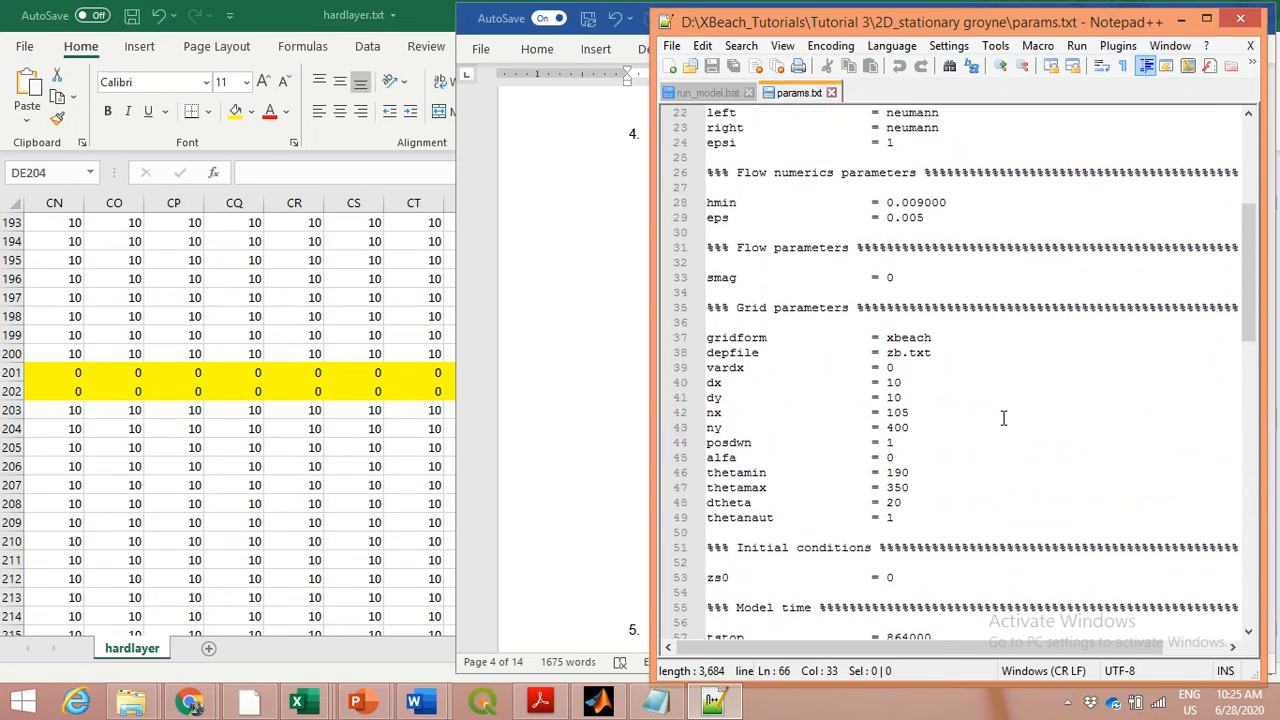
scroll(1003, 418, down, 3)
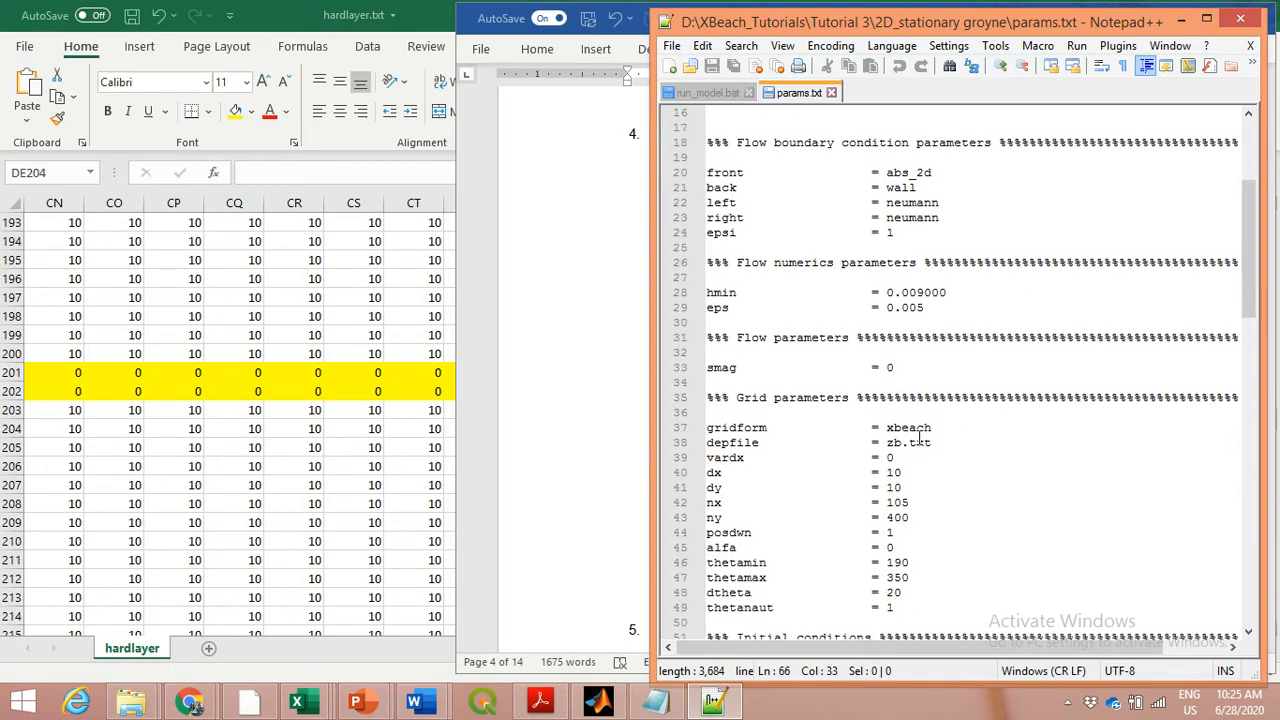
scroll(885, 460, down, 3)
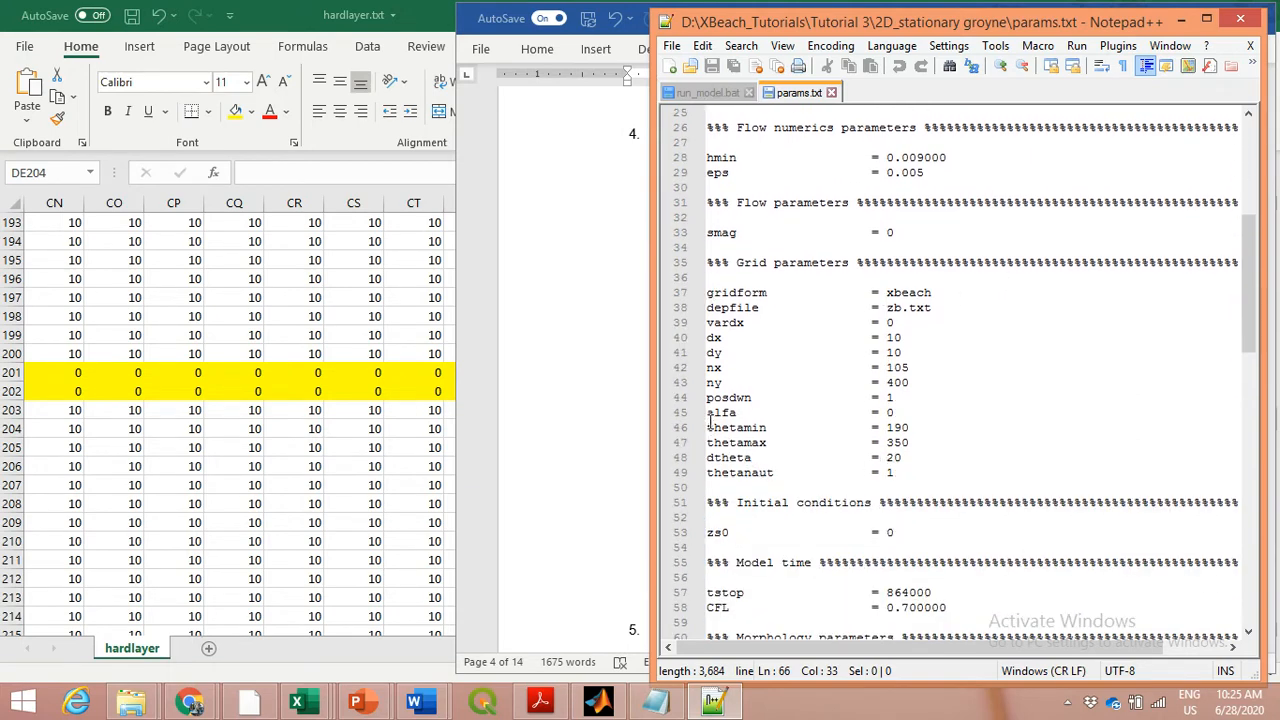
Point out the alfa, thetamin, thetamax, dtheta and thetanaut lines in the grid parameters by selecting or placing the cursor on them
drag(707, 412, 874, 412)
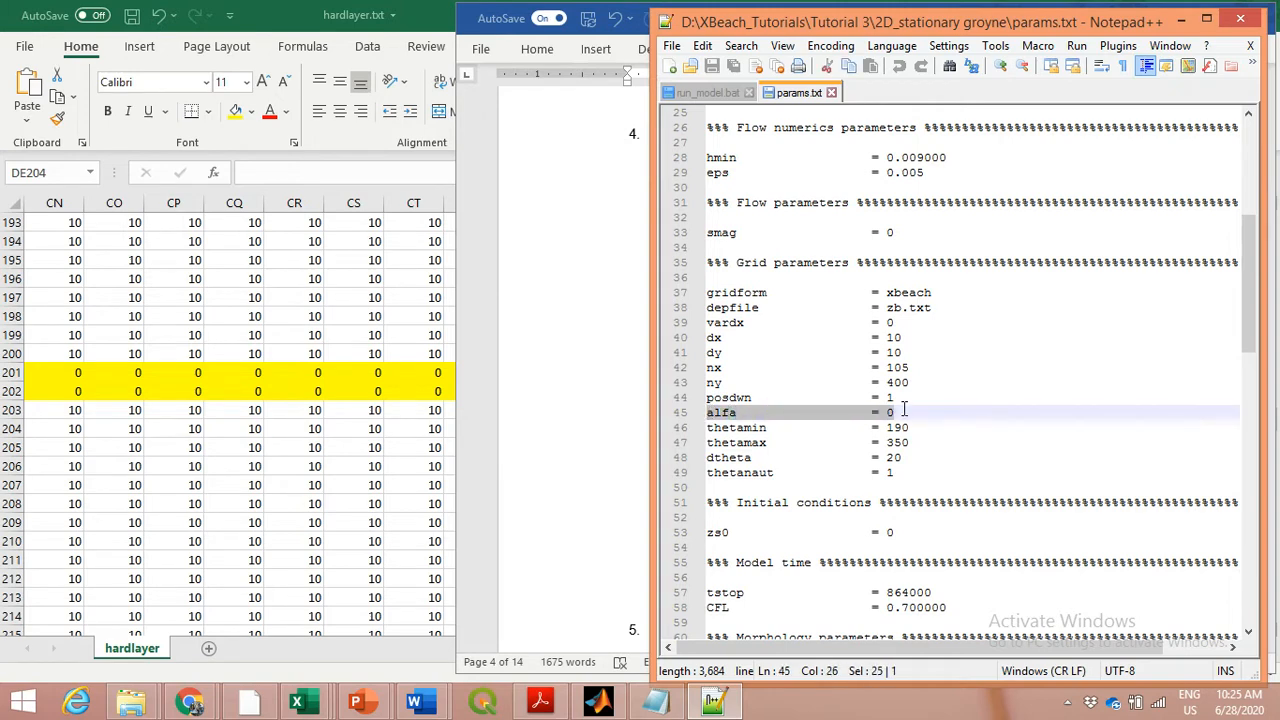
click(708, 427)
drag(708, 427, 921, 437)
click(918, 443)
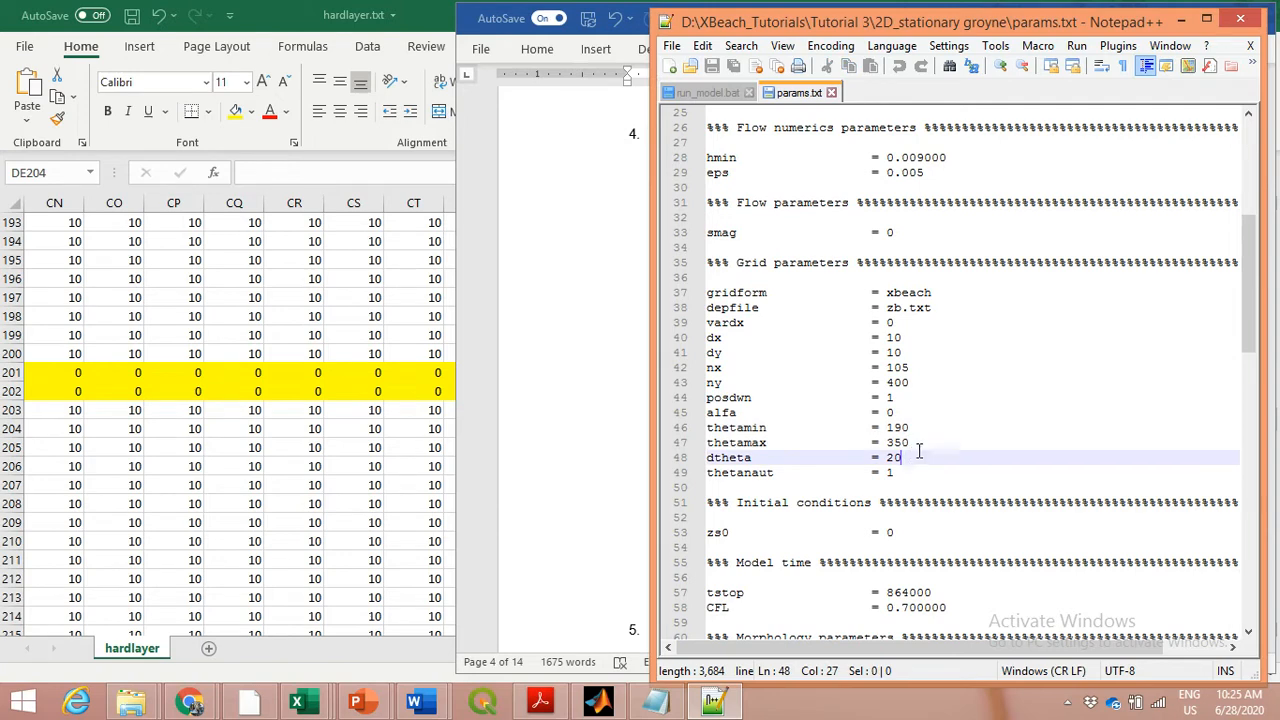
click(912, 458)
click(910, 474)
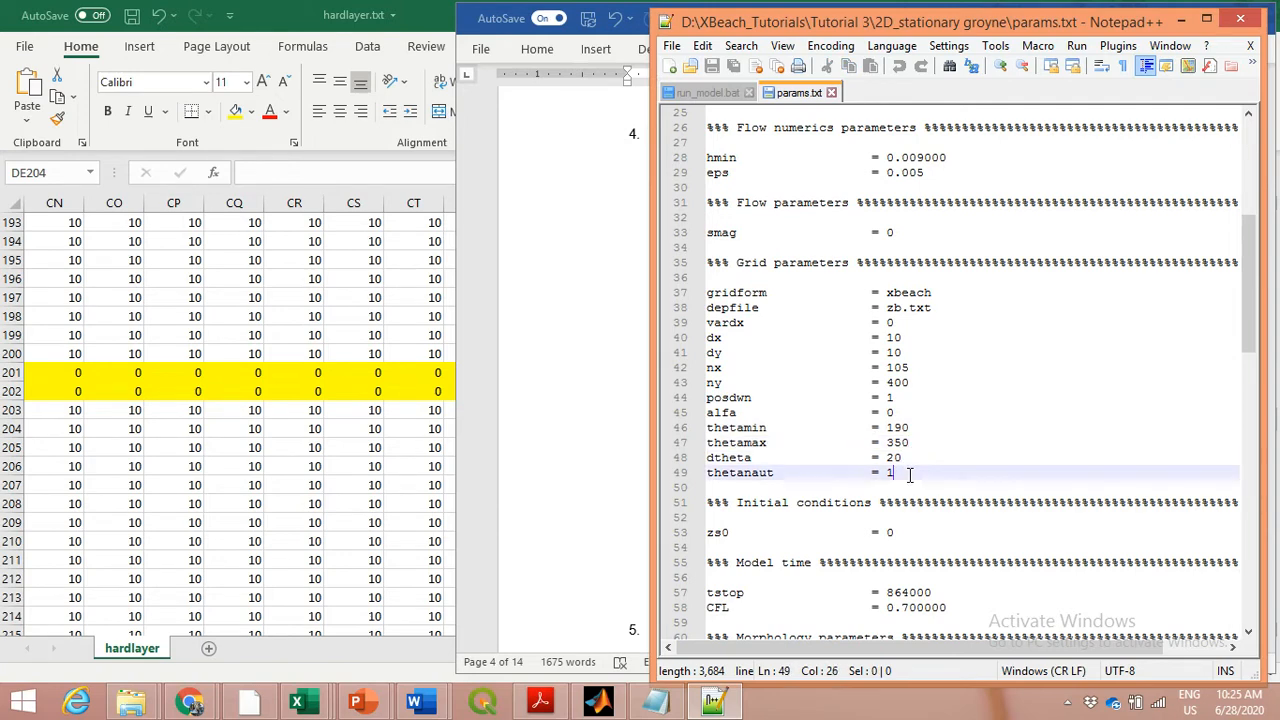
Switch to Tutorial.pptx in PowerPoint to view the slide on alfa, thetamin, thetamax and thetanaut conventions
scroll(910, 474, down, 2)
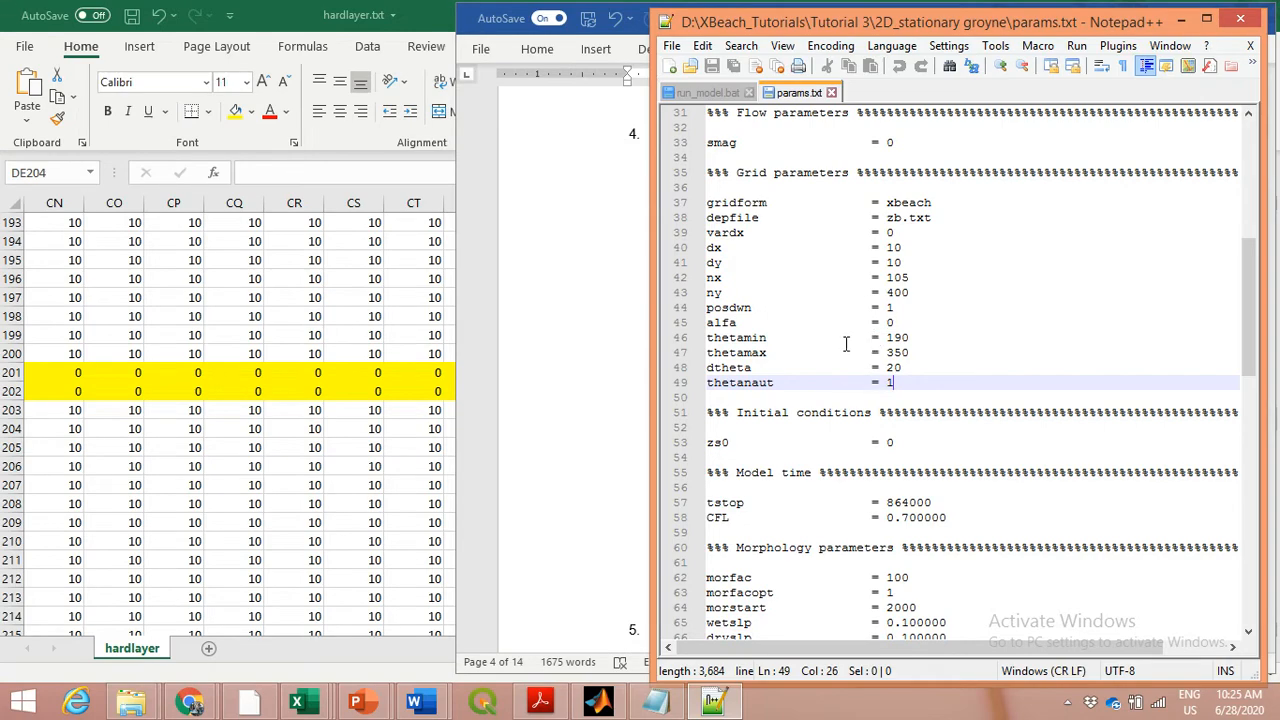
click(355, 703)
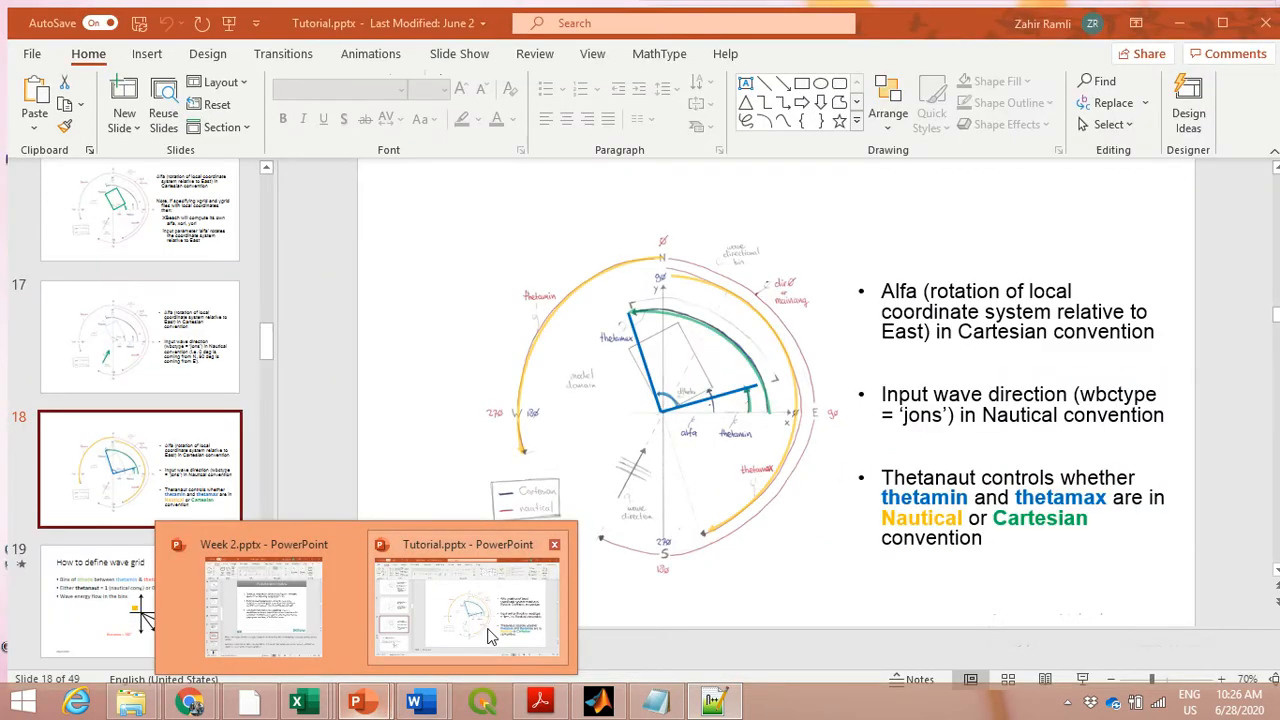
click(490, 636)
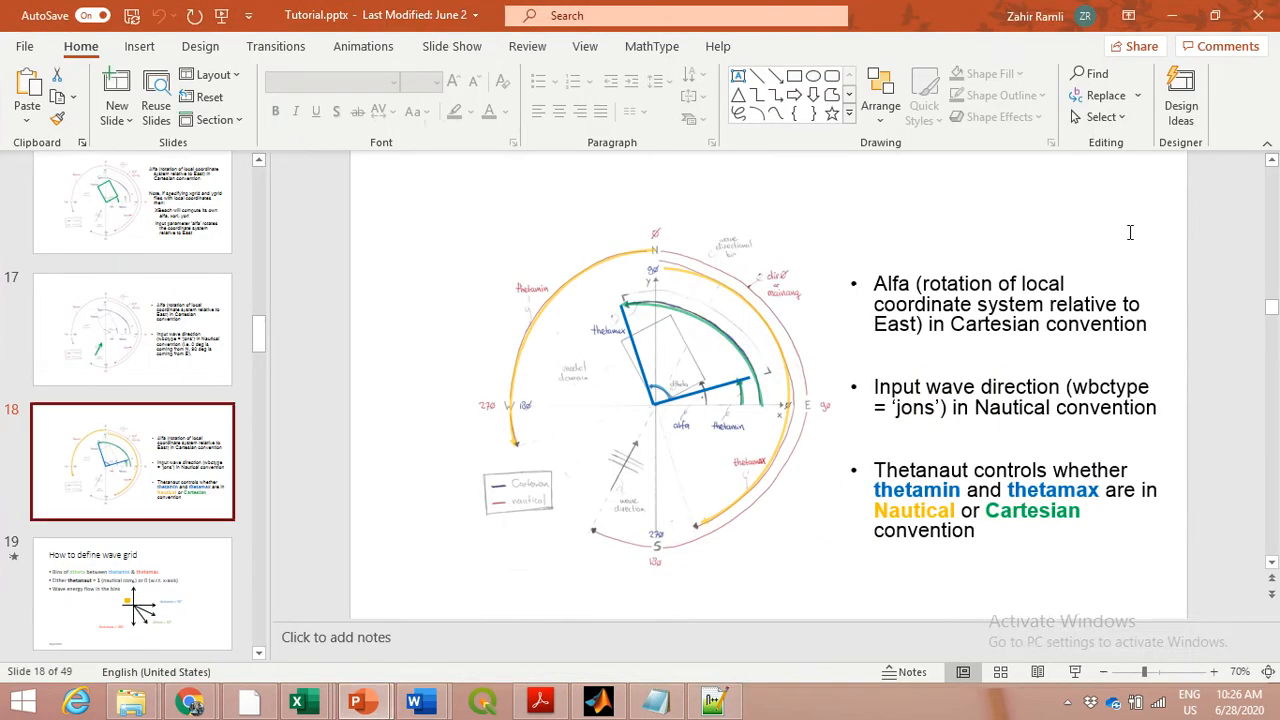
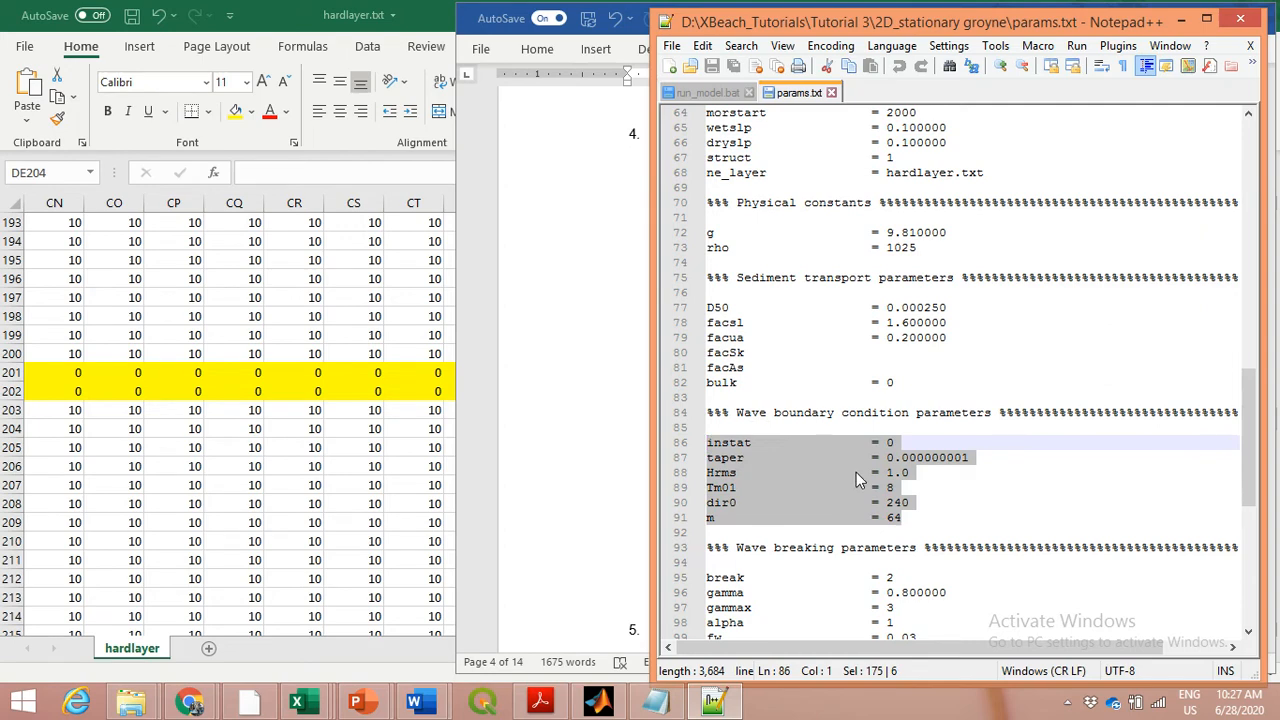
Point out the instat, taper, Hrms, dir0 and m lines in the wave boundary condition parameters by placing the cursor on them
scroll(845, 480, down, 1)
click(764, 398)
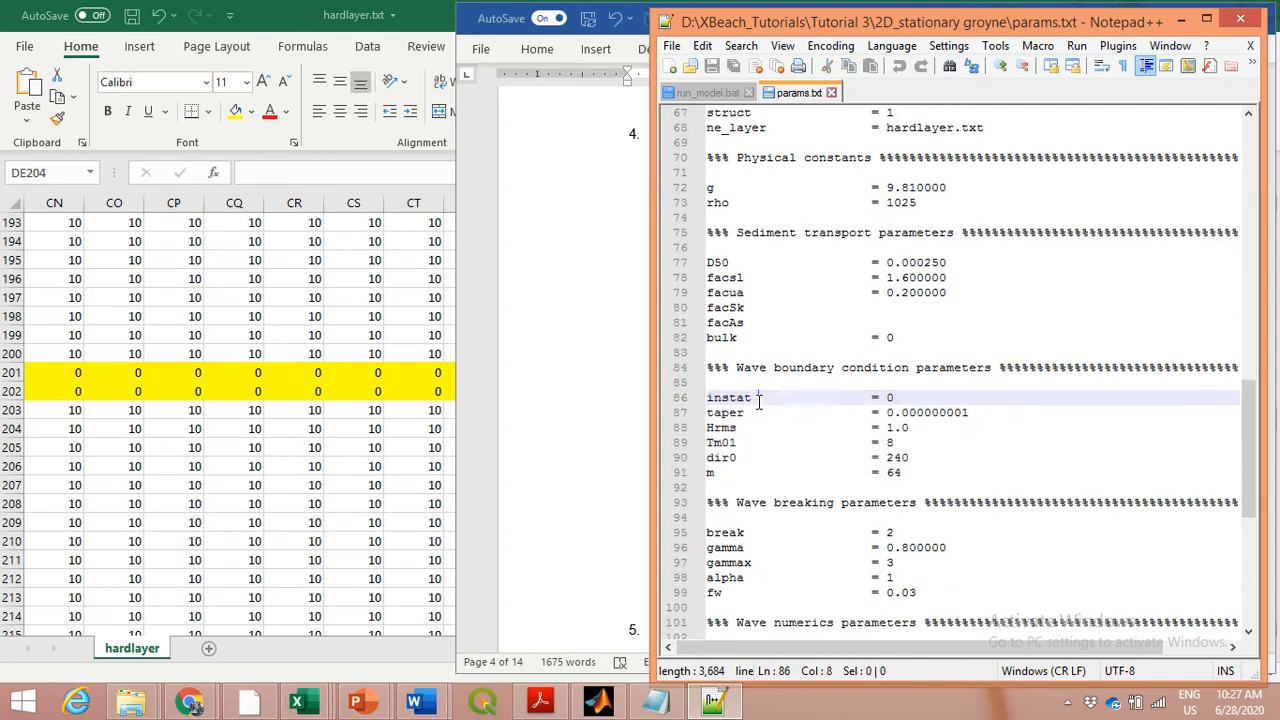
click(749, 415)
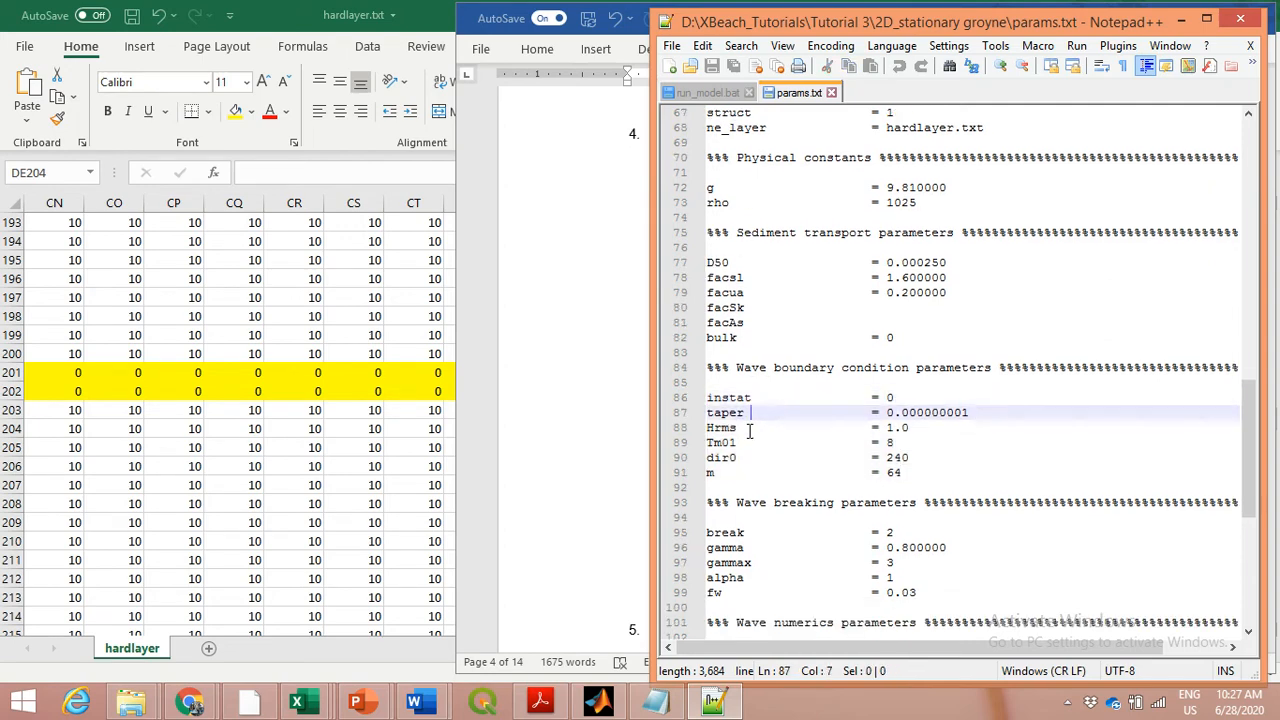
click(749, 428)
click(750, 455)
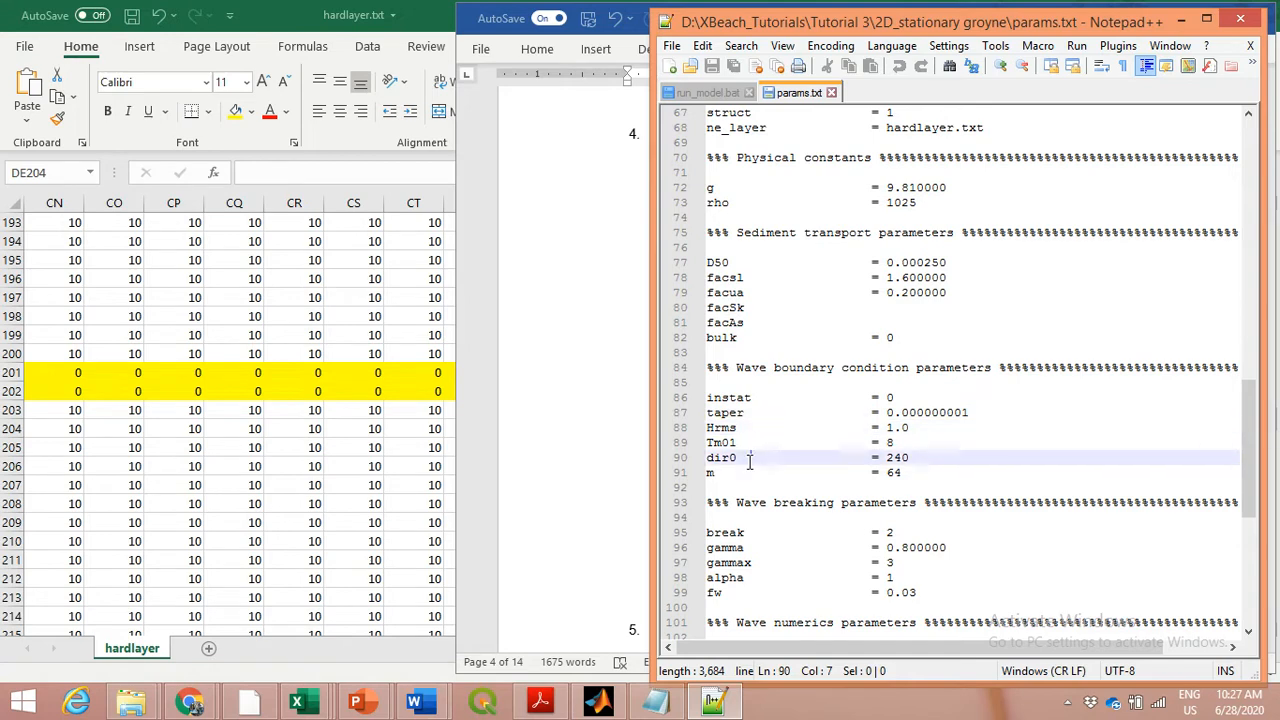
click(737, 474)
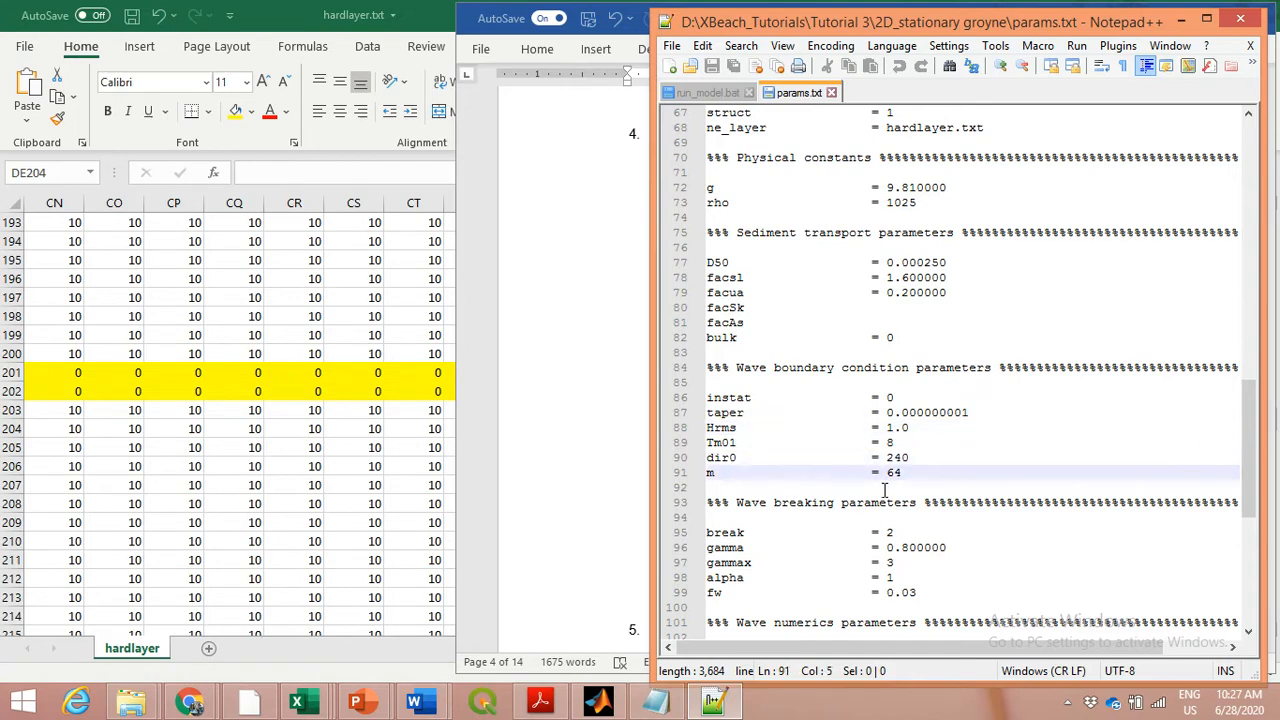
click(921, 458)
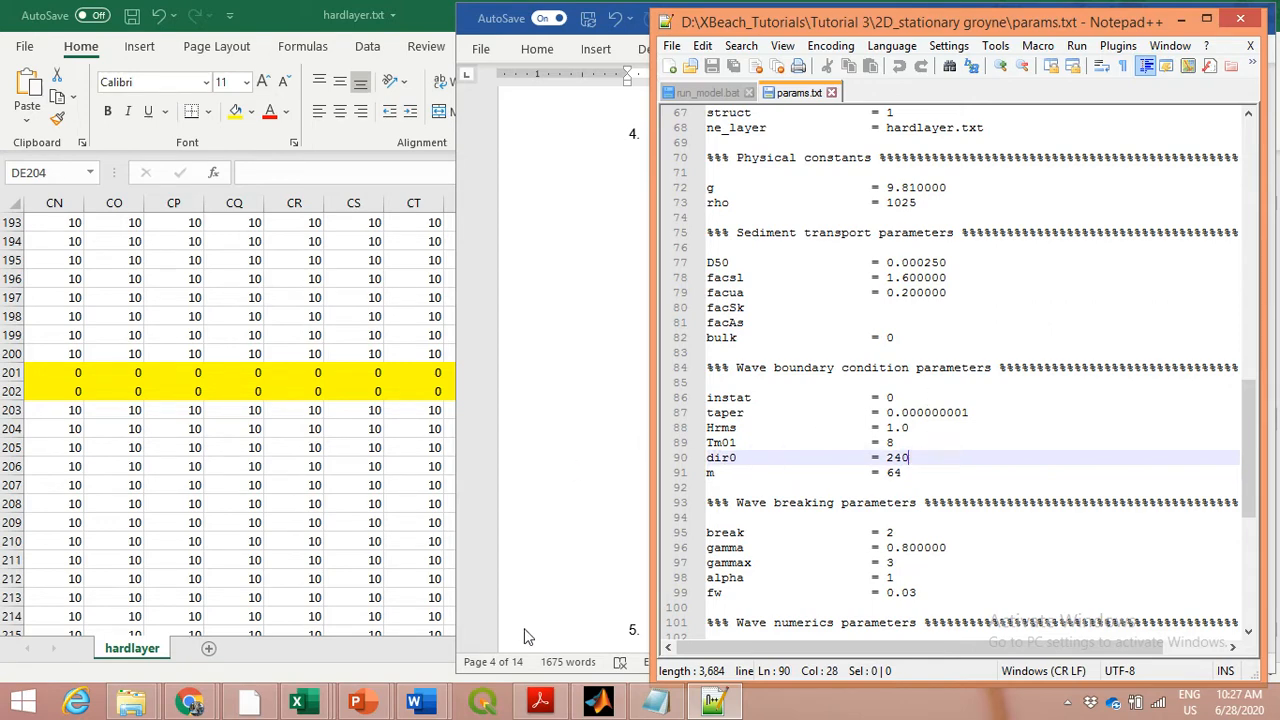
Switch to XBeach_manual.pdf in Adobe Acrobat Reader and search for the keyword "taper"
click(540, 702)
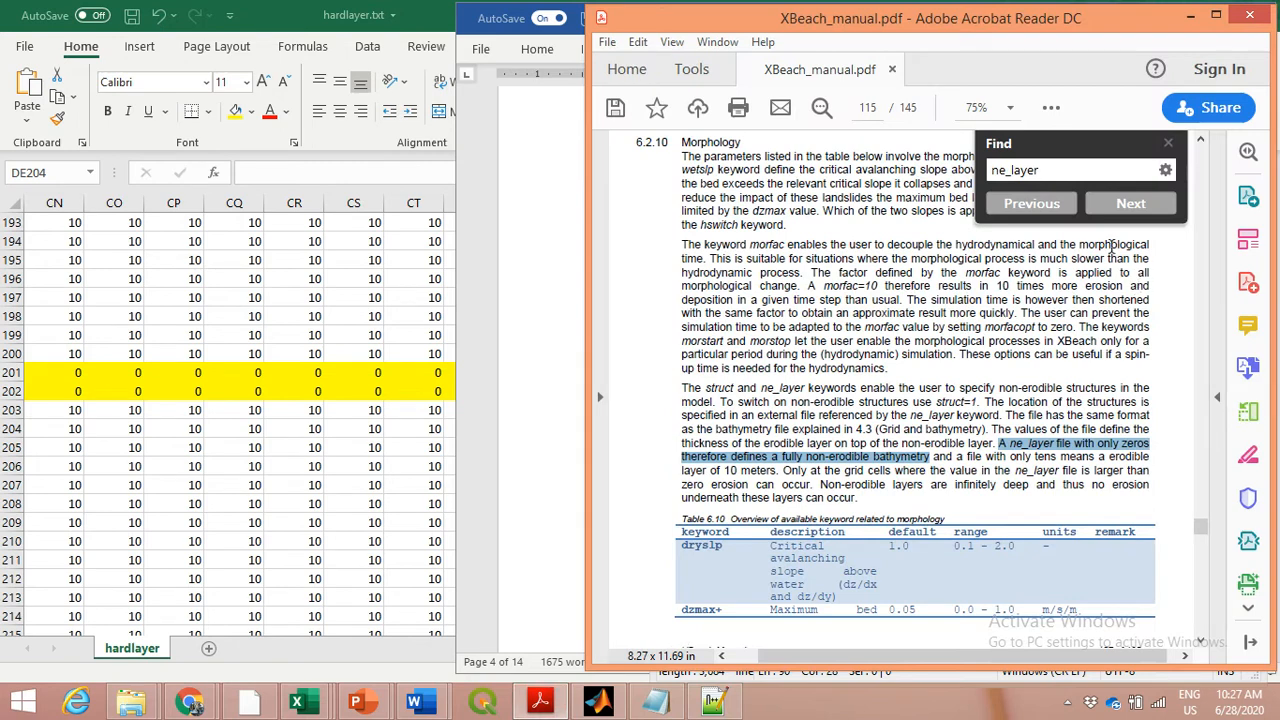
drag(1048, 176, 982, 190)
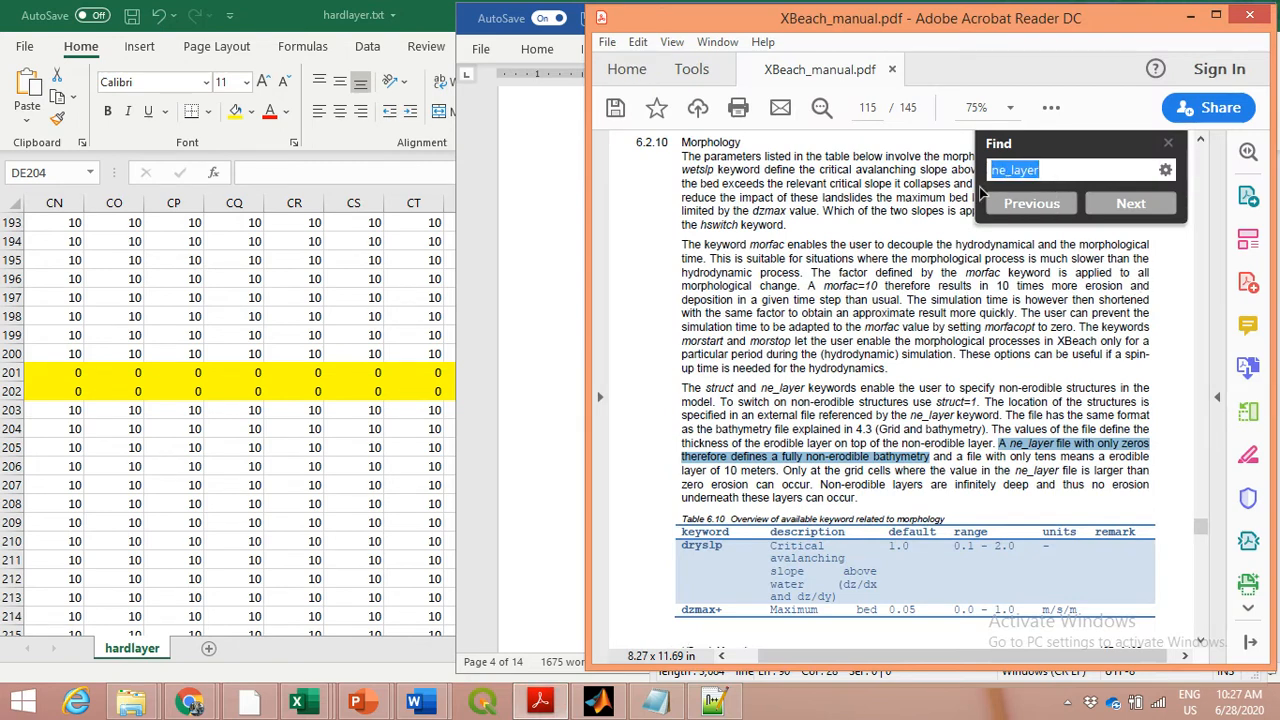
text(taper)
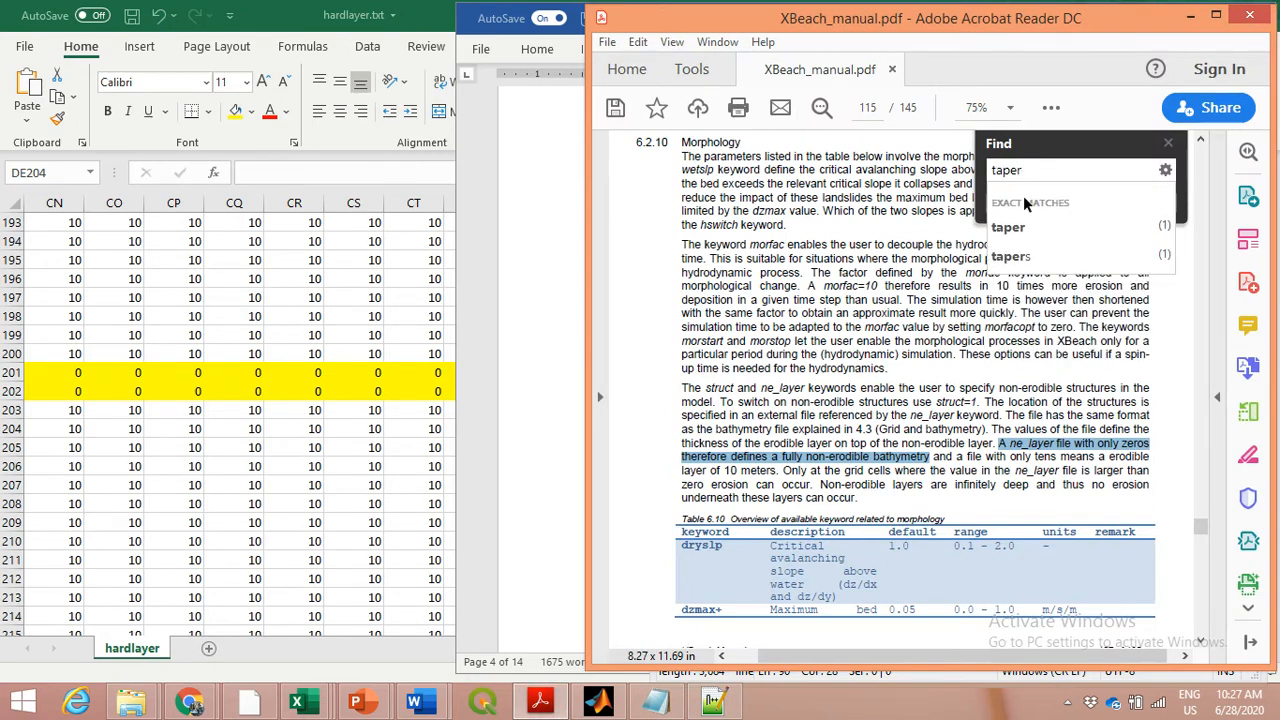
key(Return)
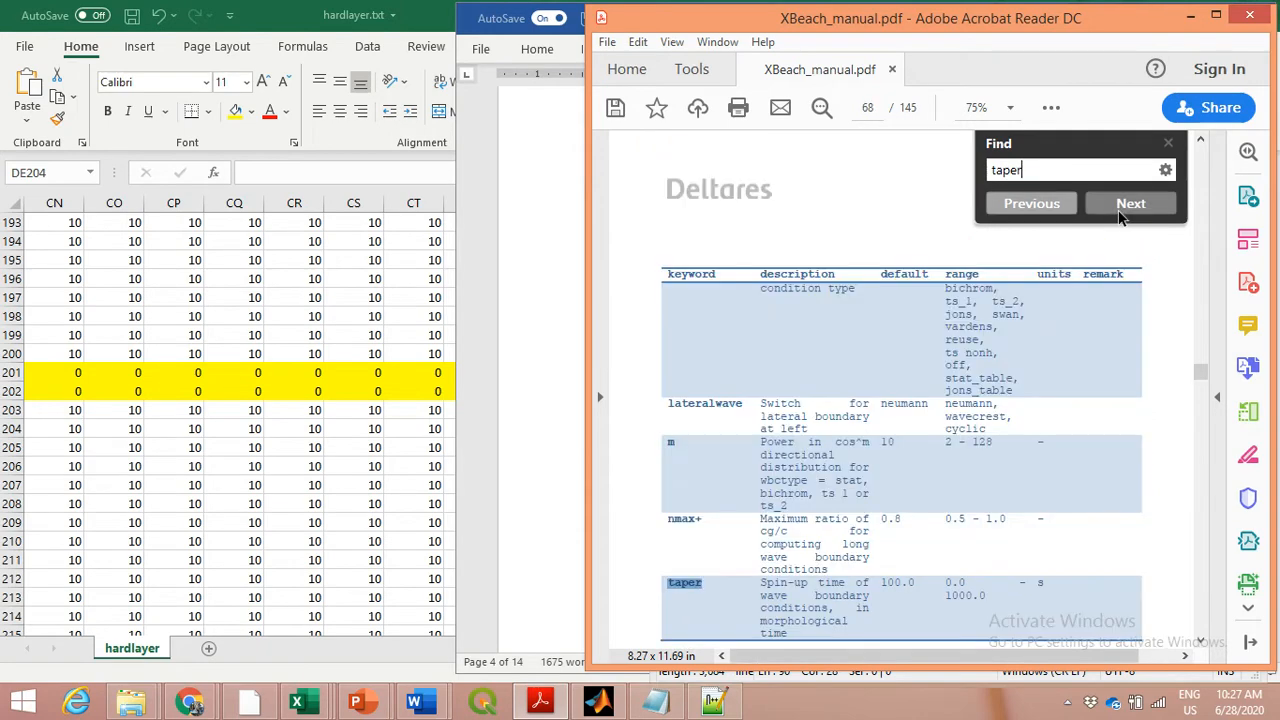
Go back to section 4.4.2.1 of the manual, highlight the heading "Stationary wave boundary conditions" and bring the page's full width into view
scroll(1091, 434, up, 5)
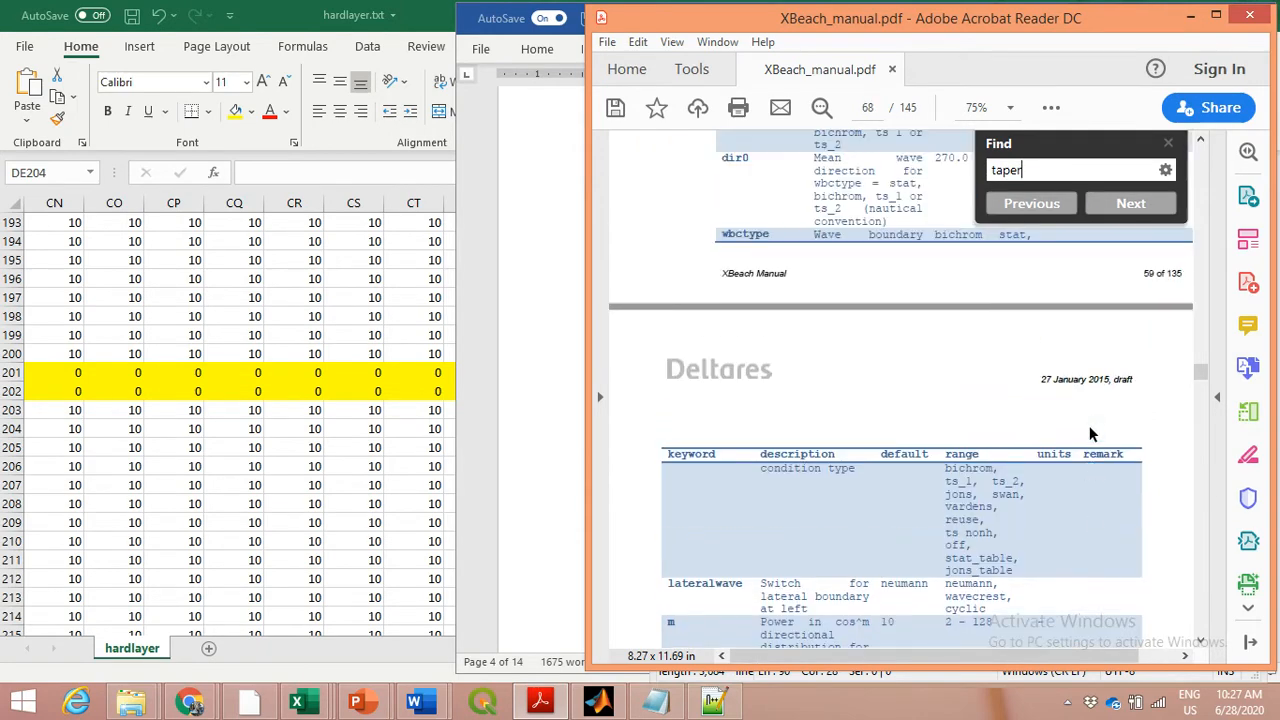
scroll(1091, 434, up, 3)
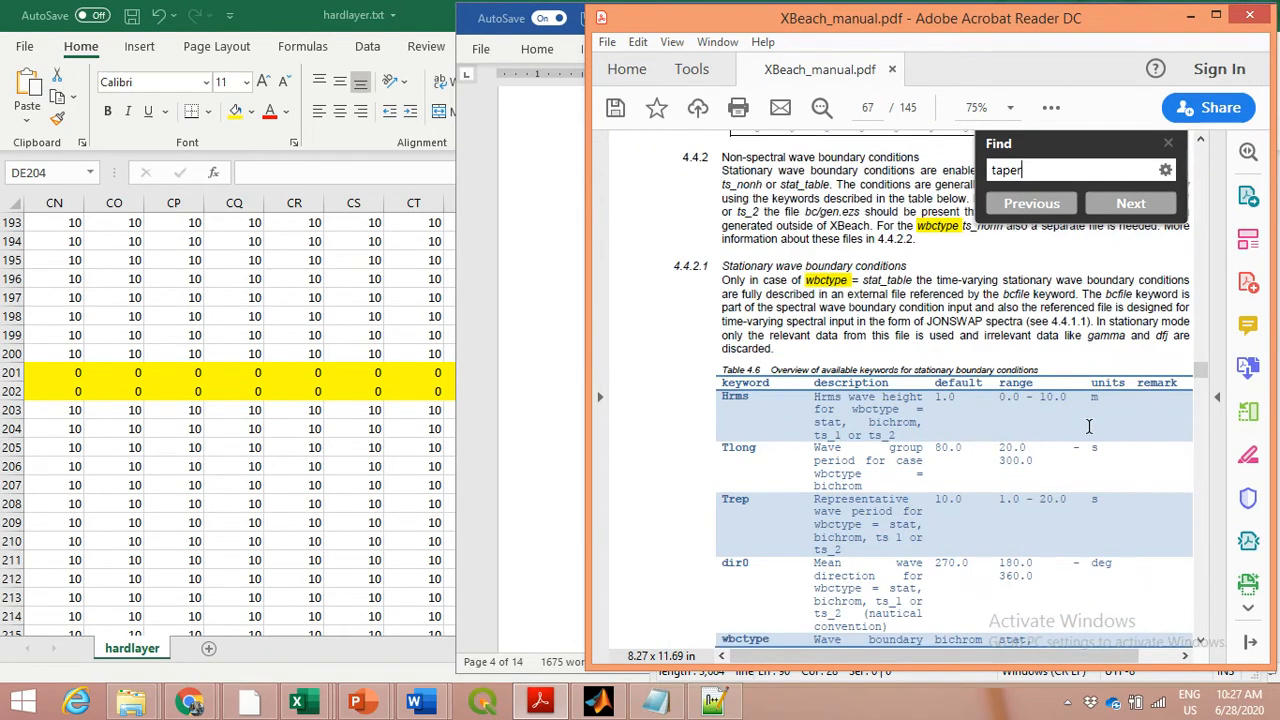
scroll(1091, 427, up, 1)
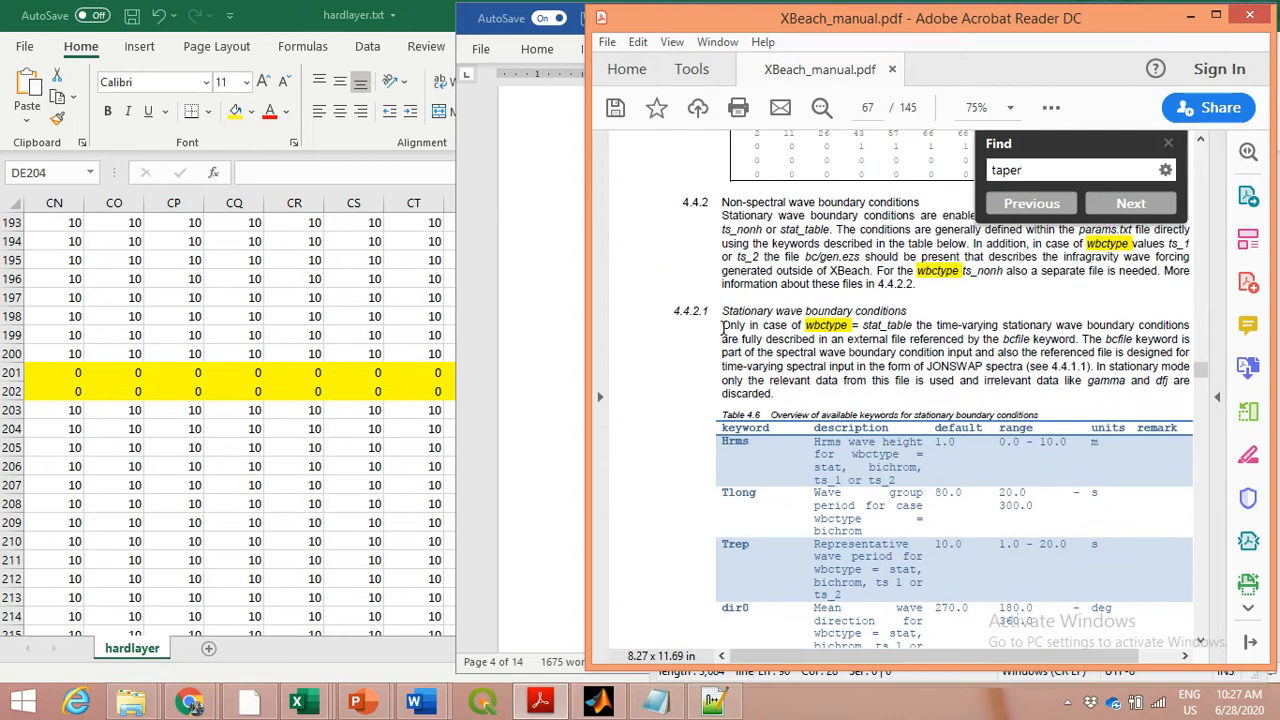
drag(723, 311, 906, 311)
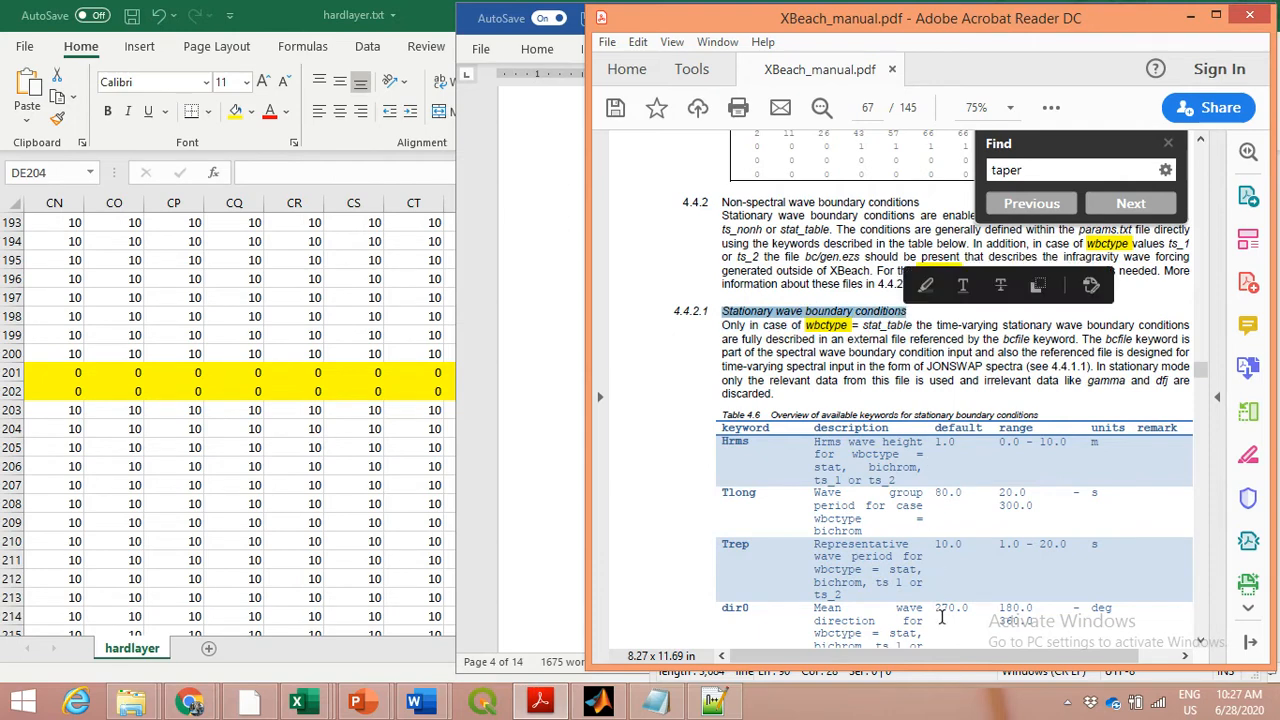
drag(960, 658, 1005, 665)
click(1048, 327)
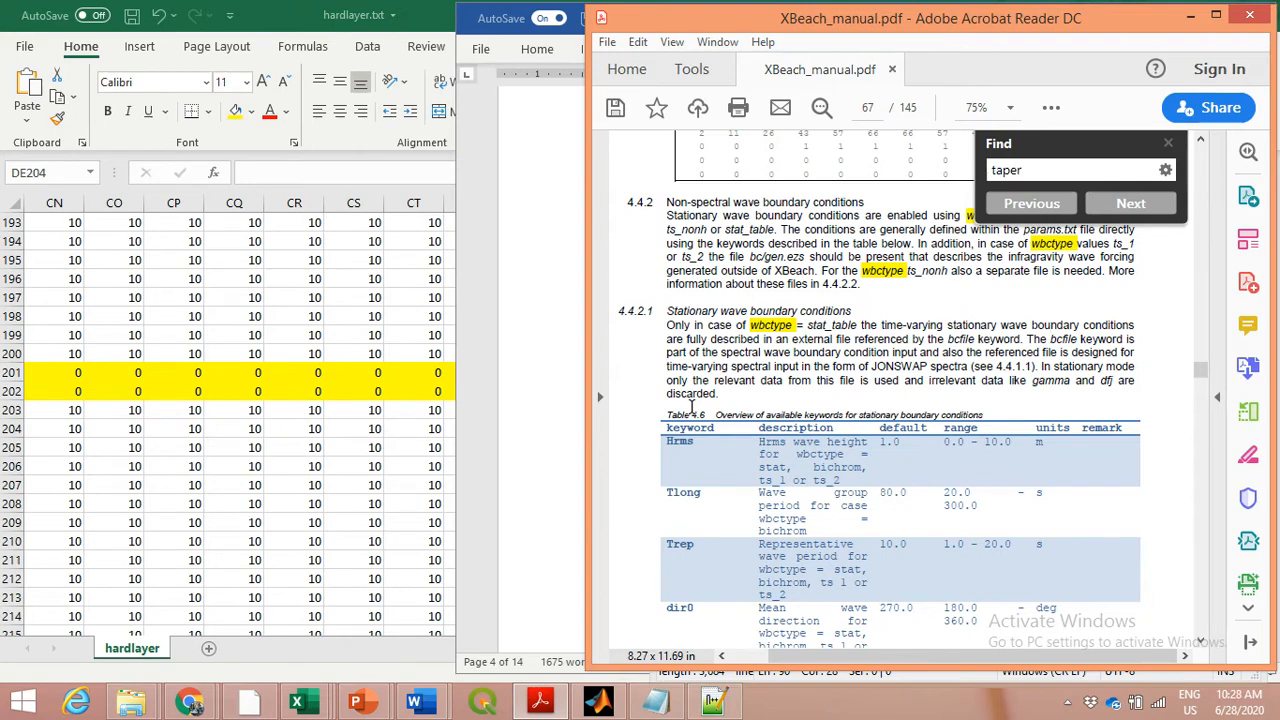
Read the Table 4.6 keywords from Hrms to dir0 and highlight "nautical convention" in the dir0 description
scroll(691, 405, down, 1)
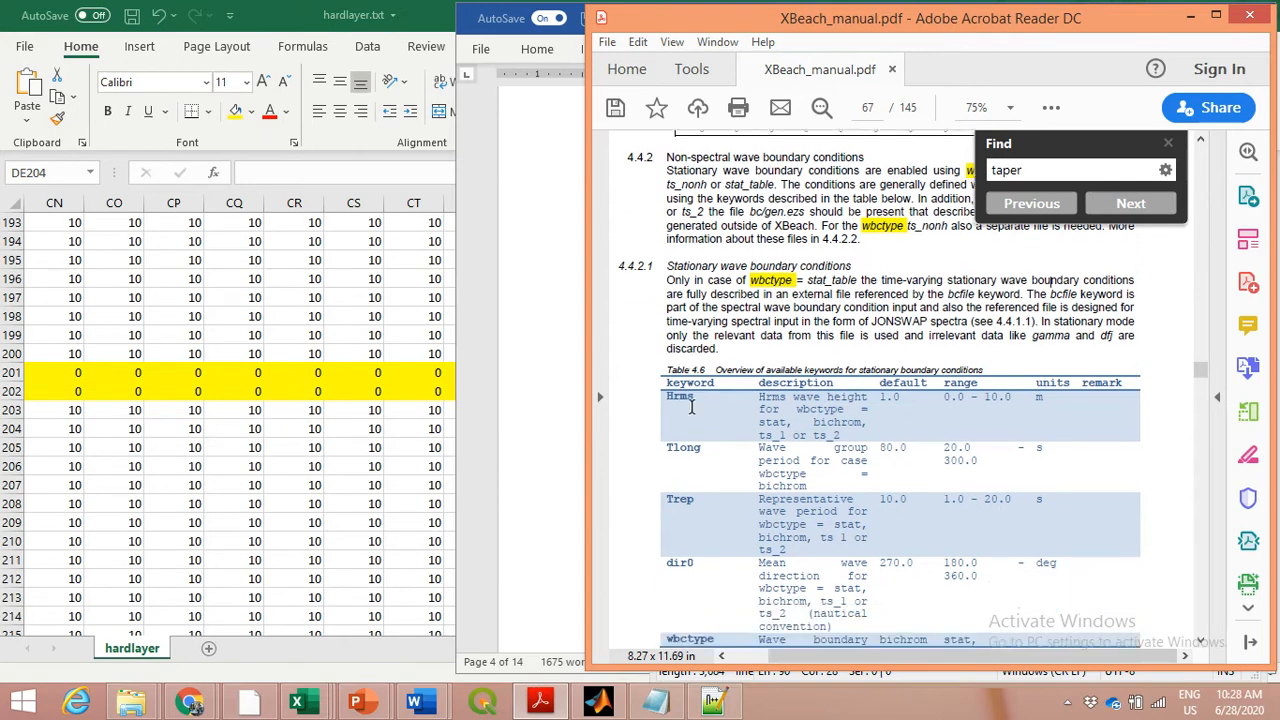
scroll(780, 283, down, 1)
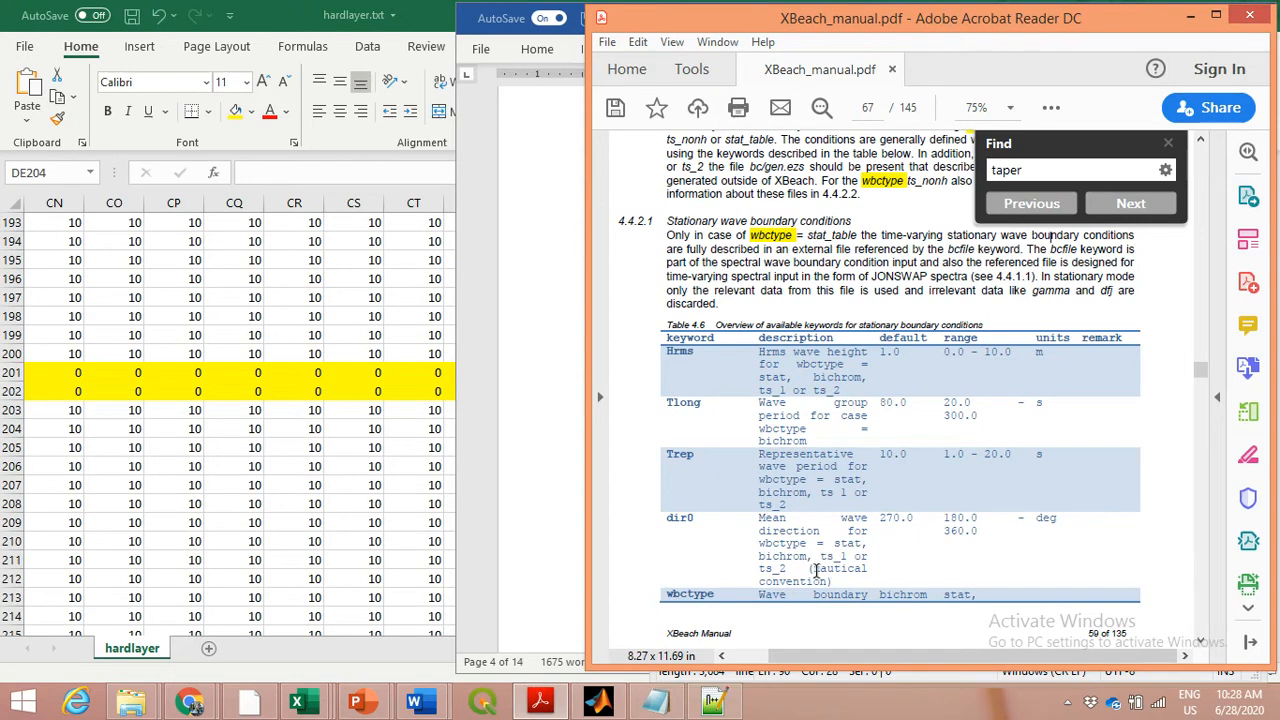
drag(813, 568, 836, 581)
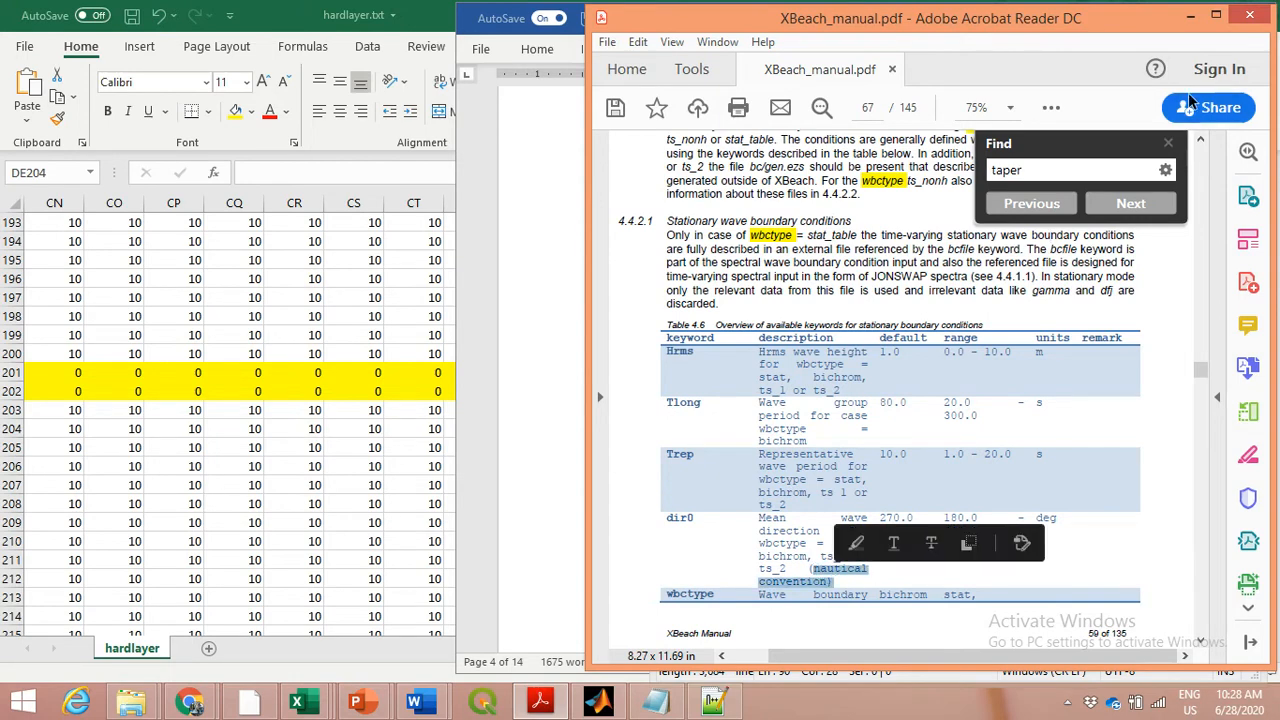
Return to the dir0 line in params.txt, then check the wave direction slide of Tutorial.pptx in PowerPoint and minimize it
click(1190, 15)
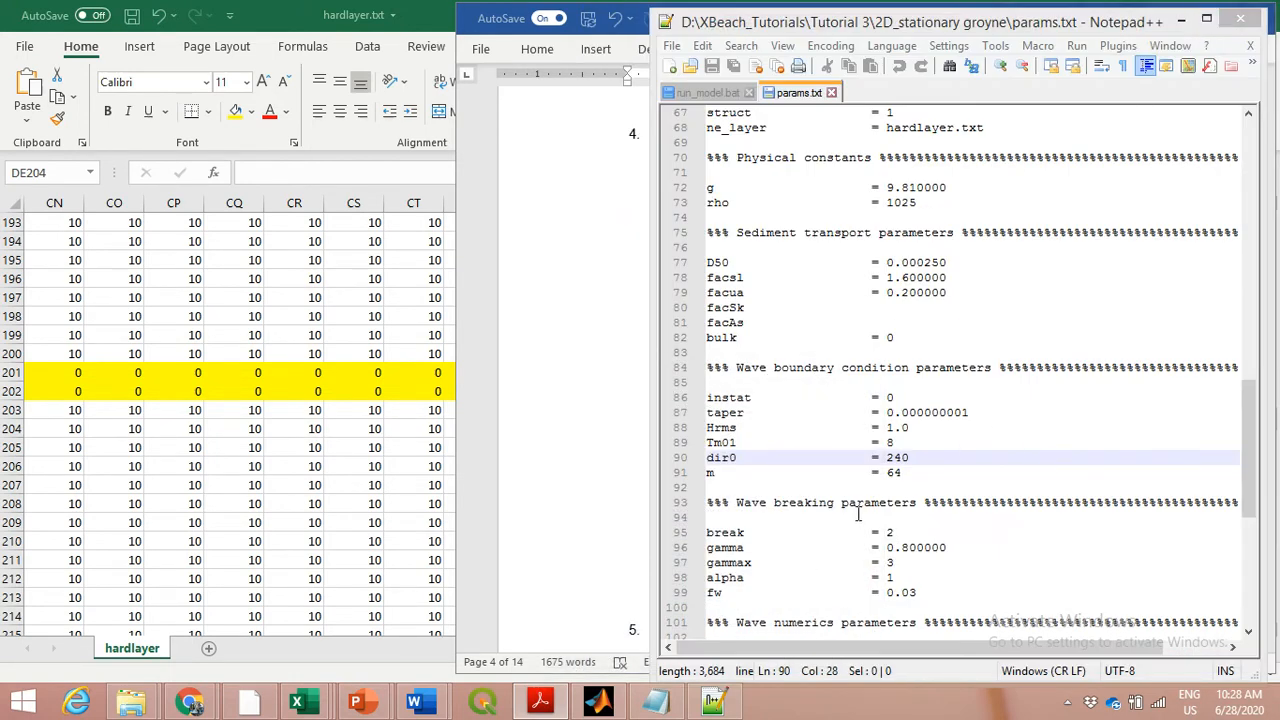
click(739, 457)
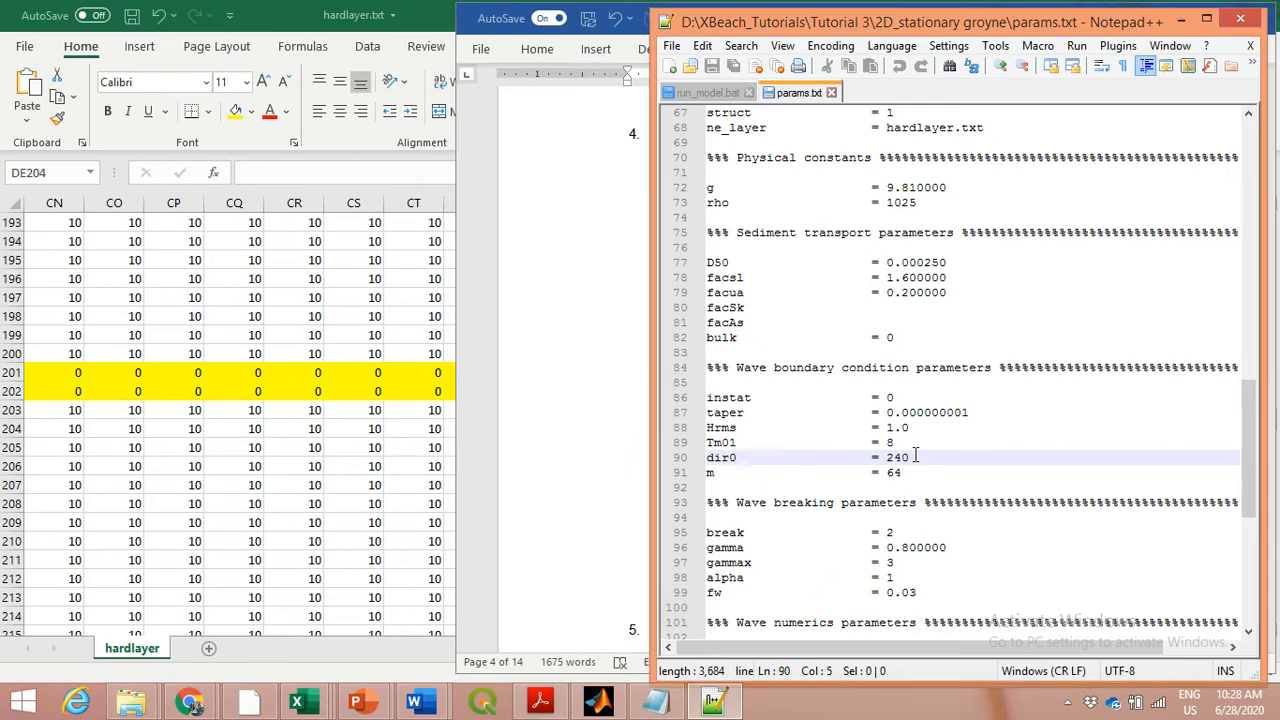
click(362, 703)
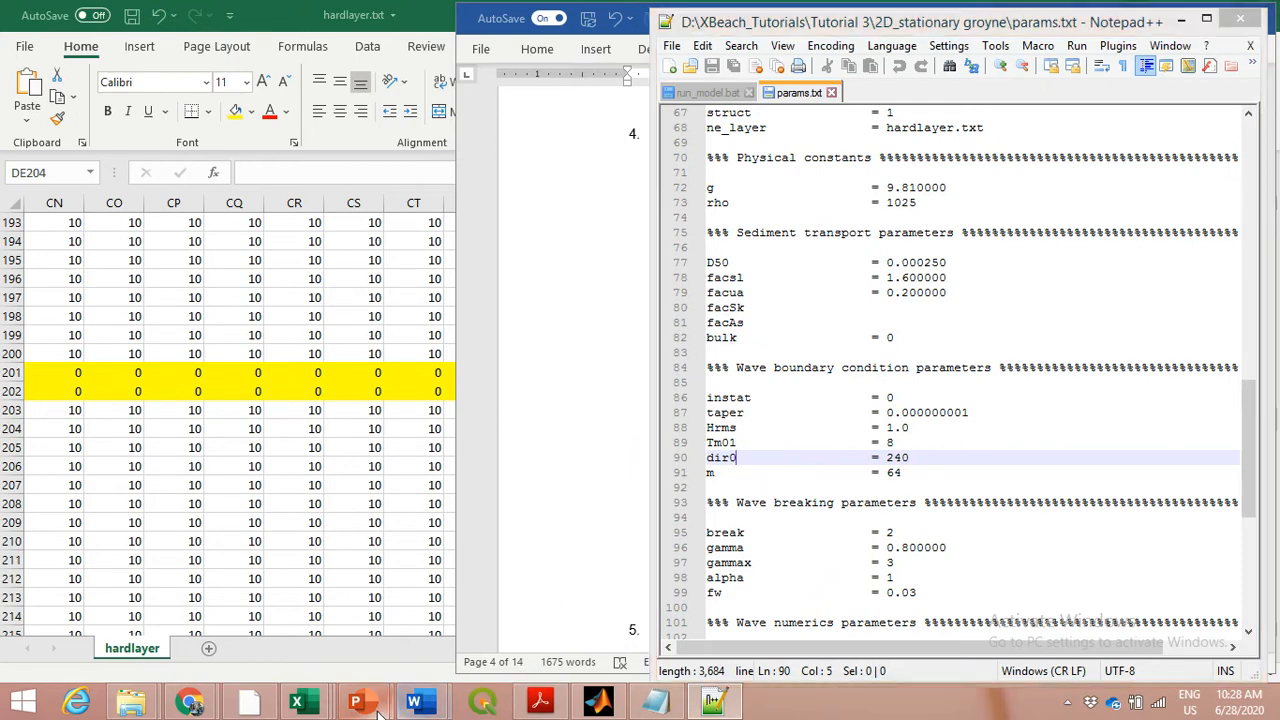
click(440, 632)
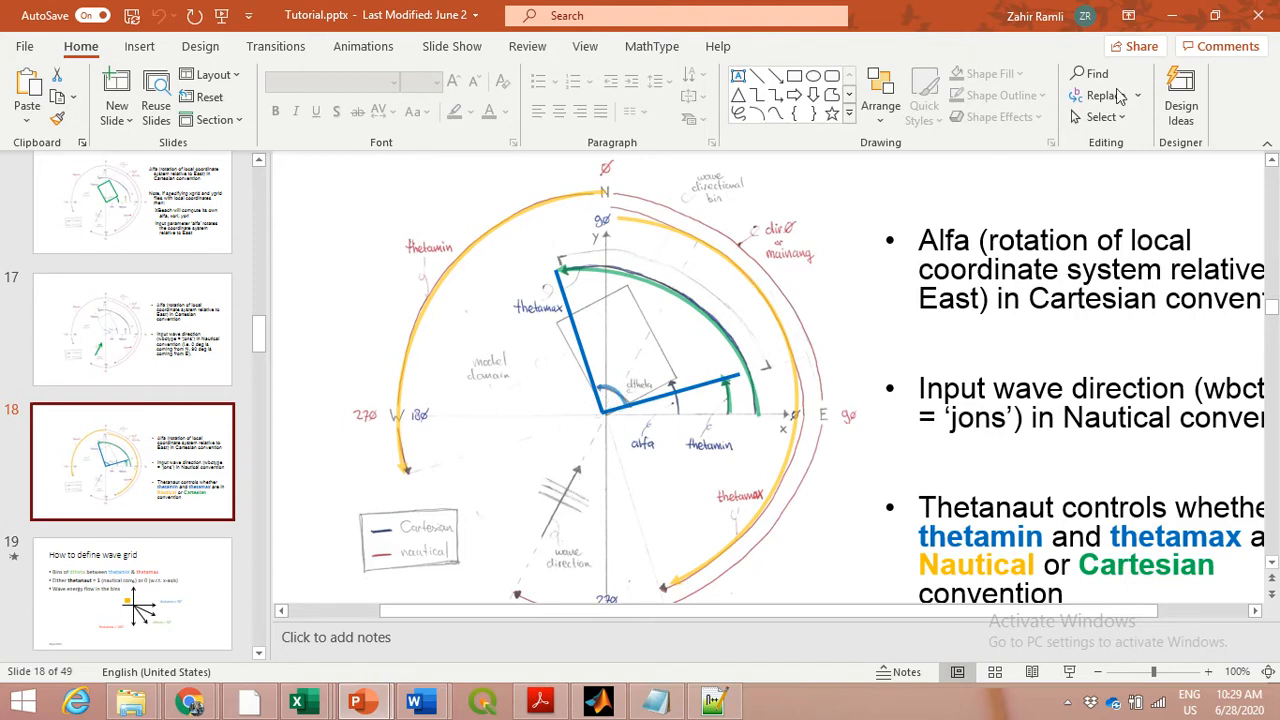
click(1172, 15)
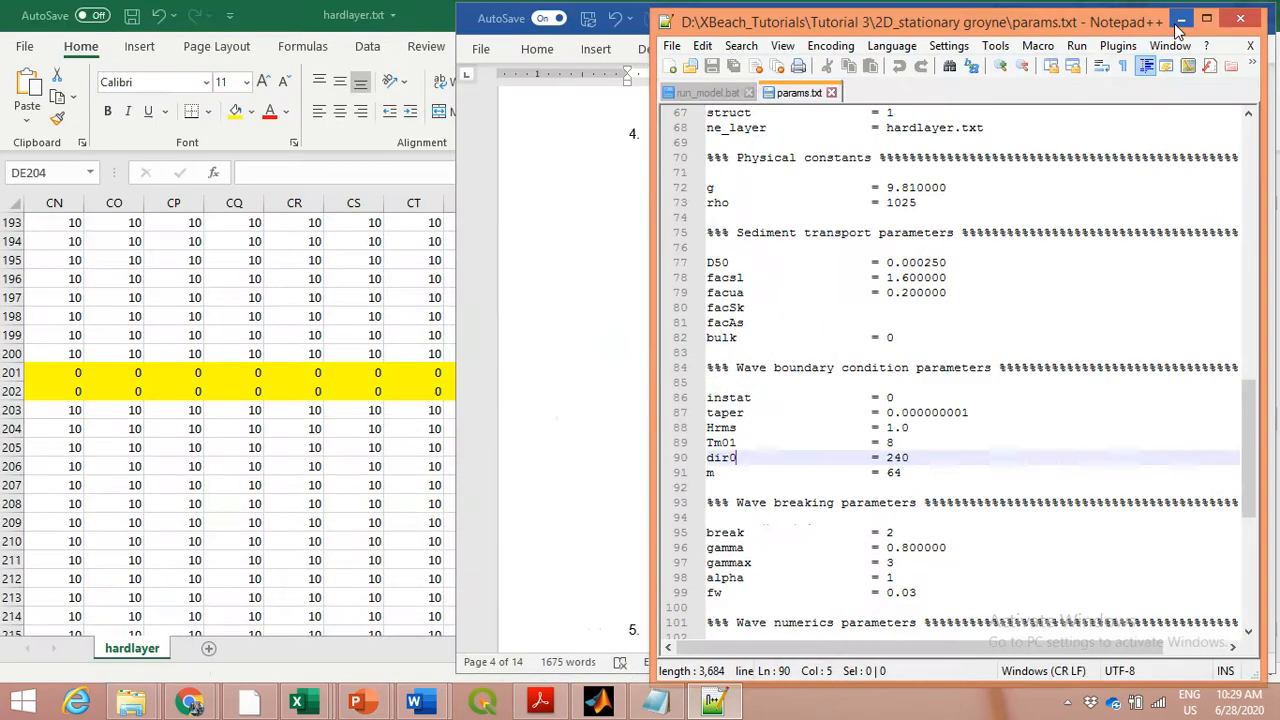
Switch to Tutorial 5 A.docx in Word and review it from the section 2.1 groyne figure through questions 5 and 6
click(558, 588)
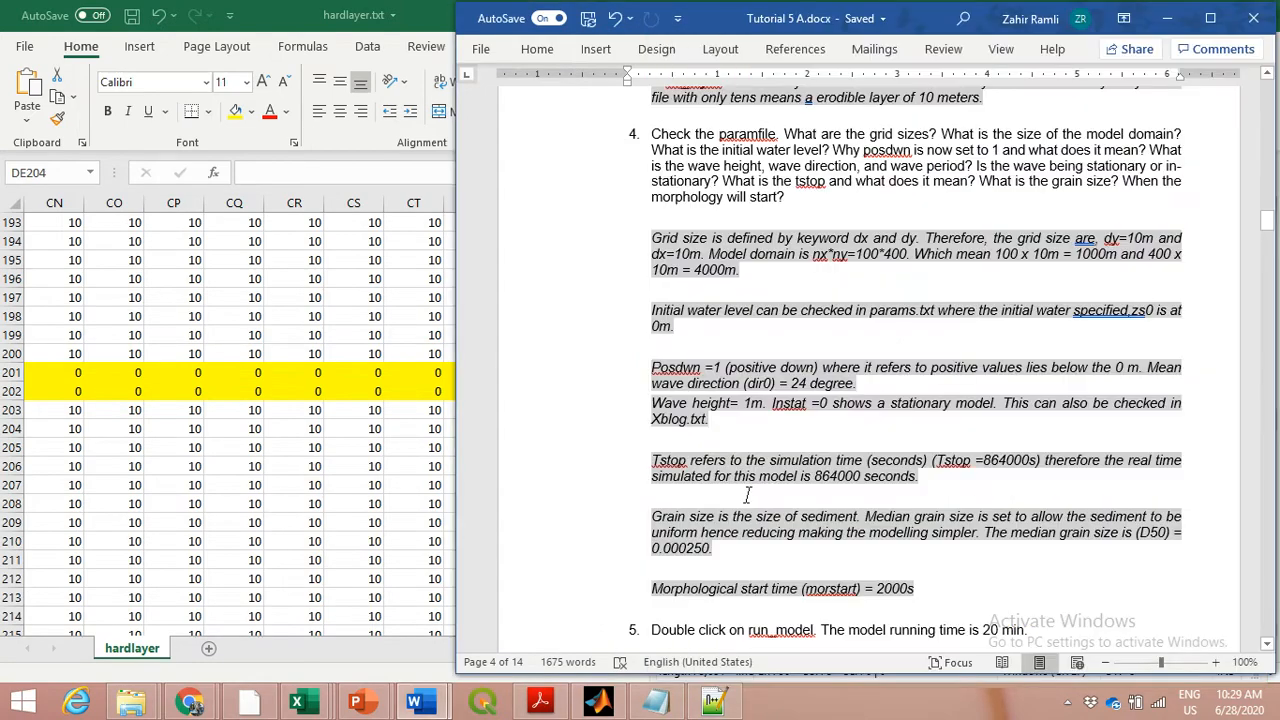
scroll(746, 495, up, 5)
scroll(746, 495, up, 10)
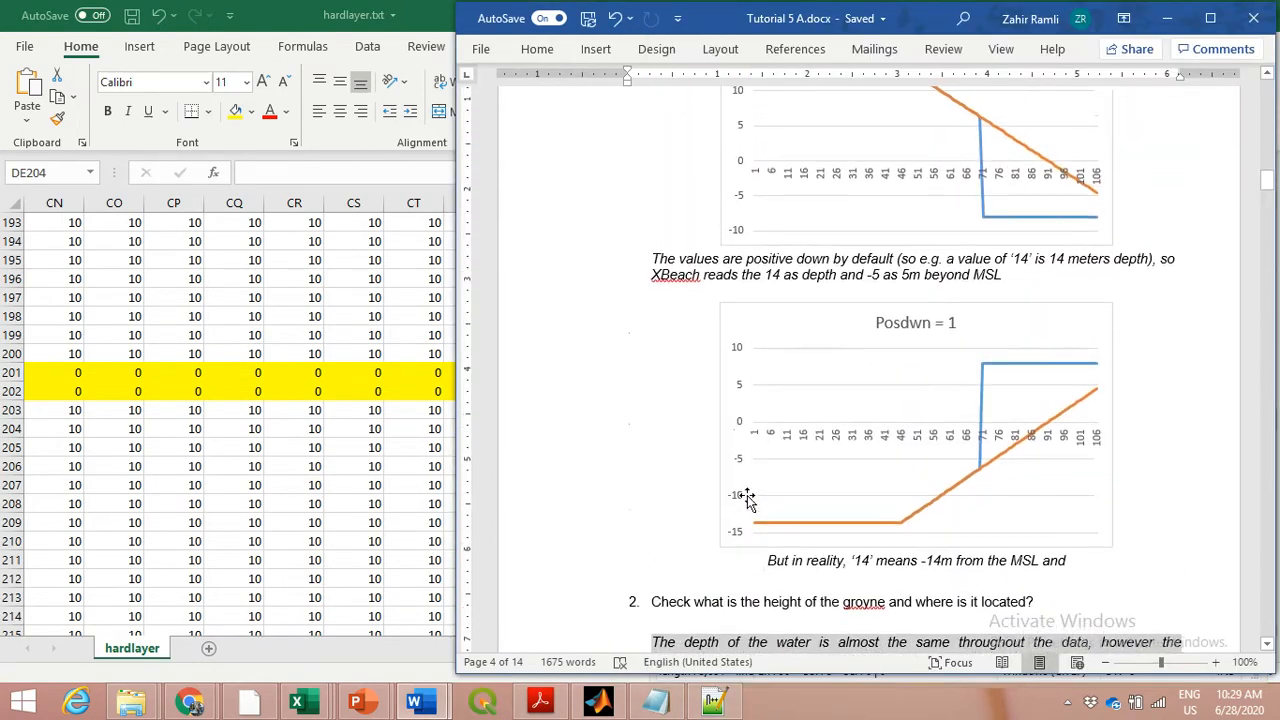
scroll(747, 497, up, 15)
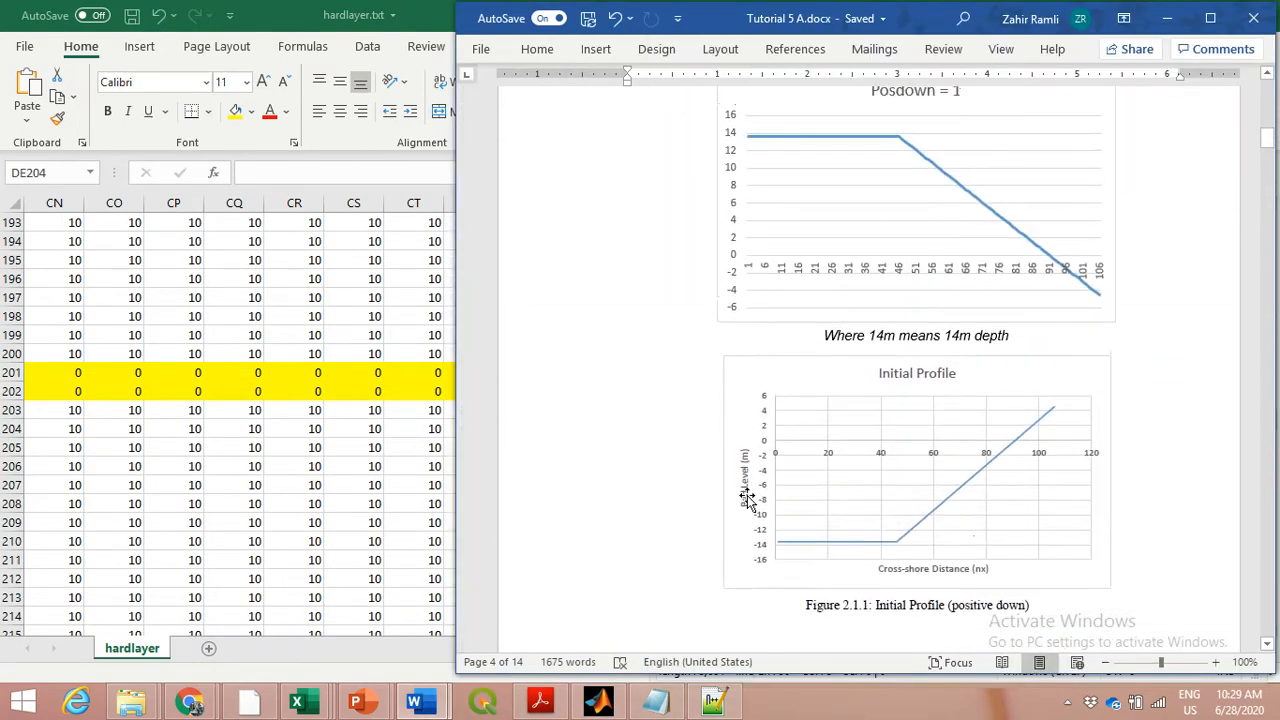
scroll(747, 495, up, 15)
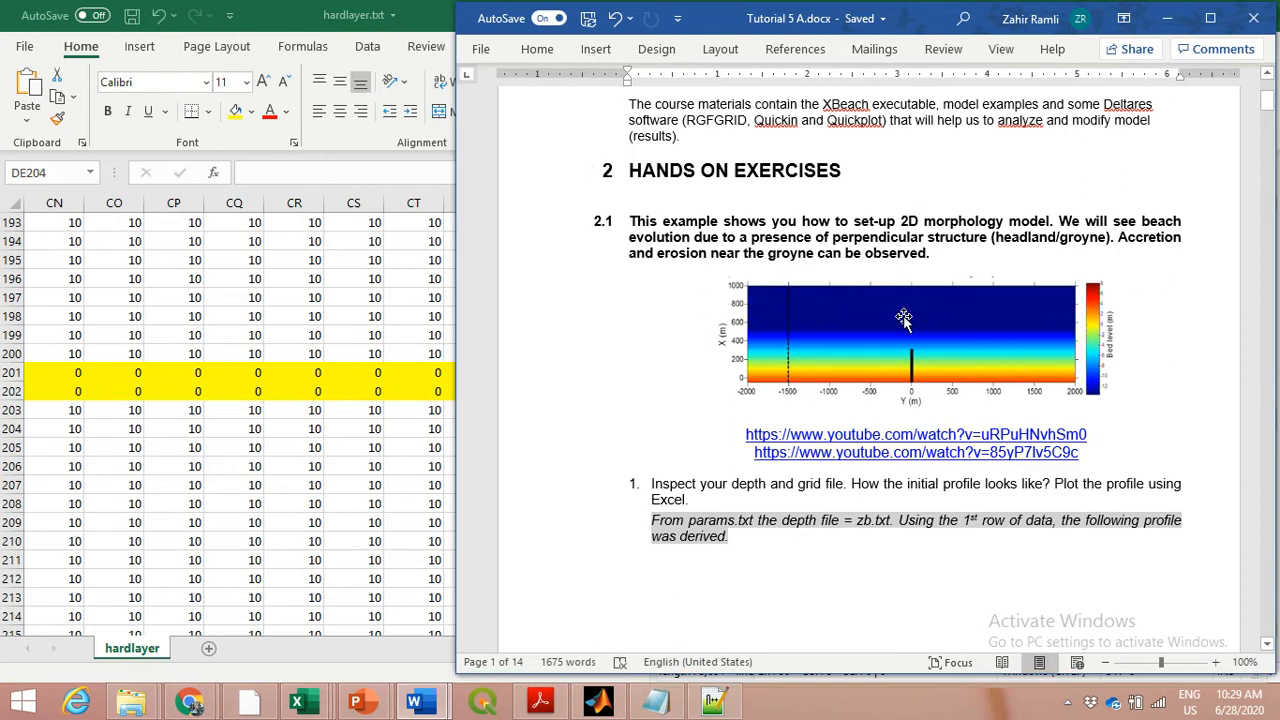
scroll(1025, 376, down, 10)
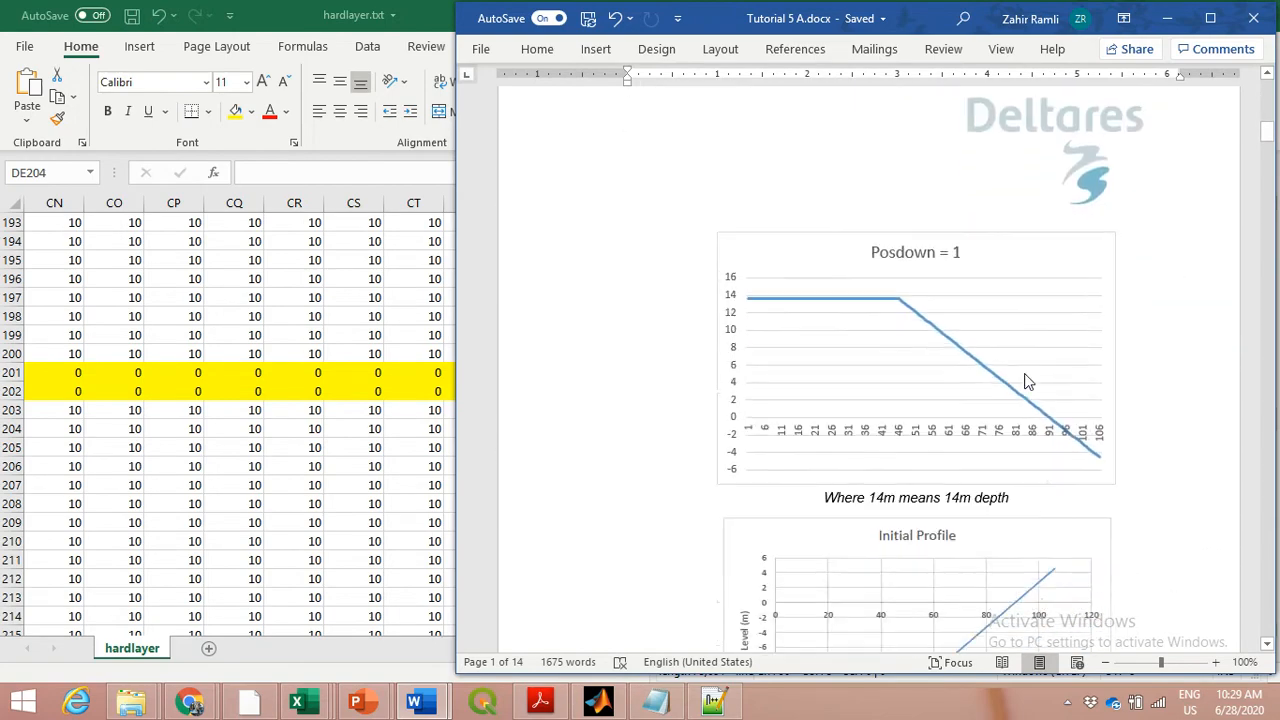
scroll(1026, 378, down, 15)
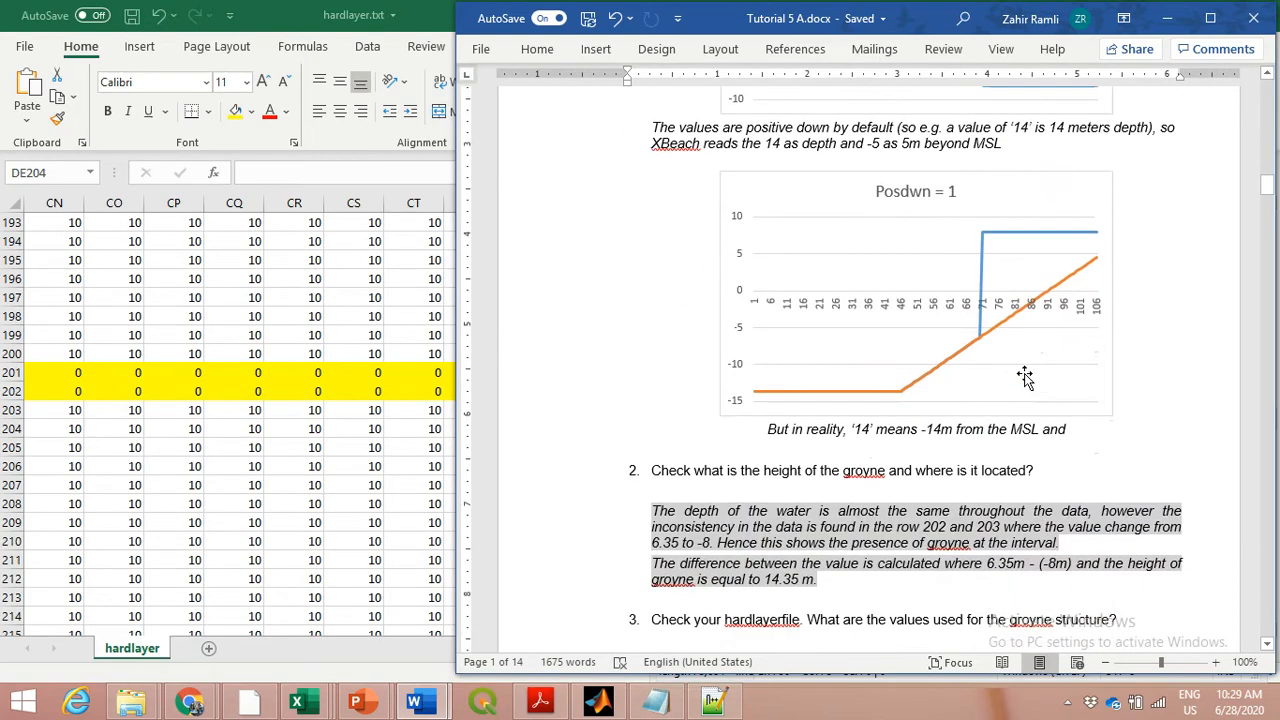
scroll(1025, 376, down, 15)
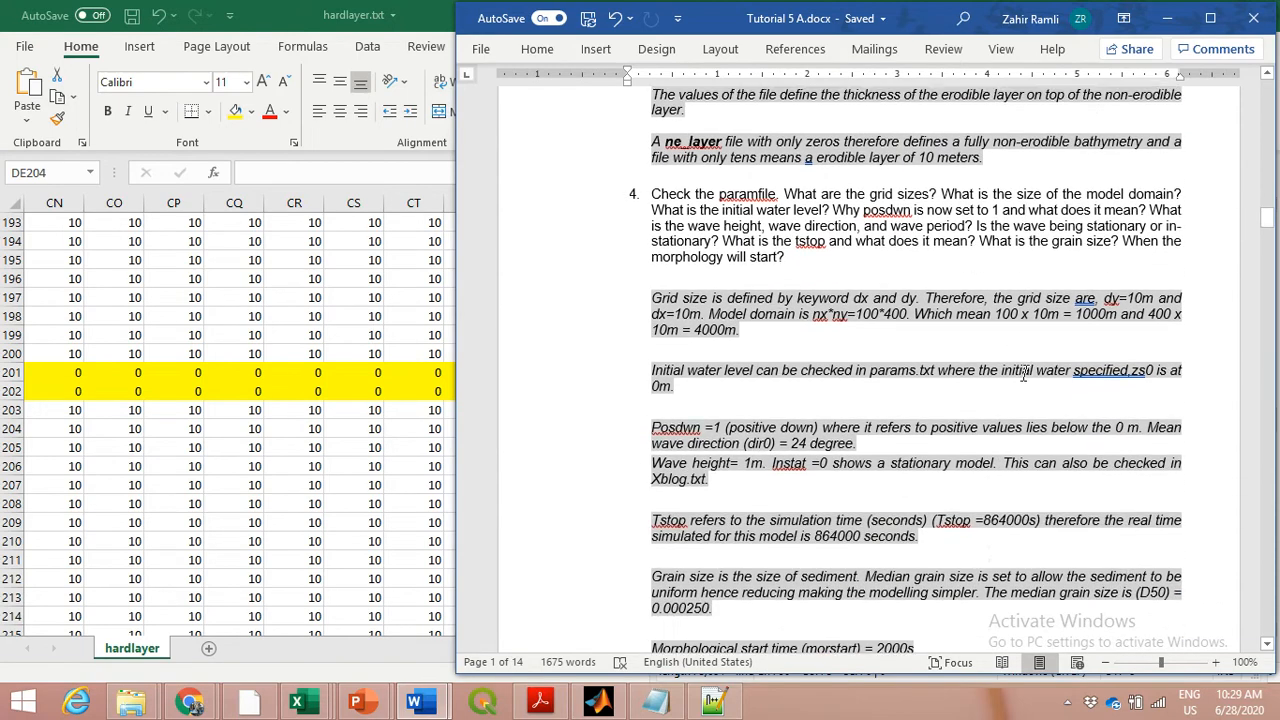
scroll(1025, 376, down, 8)
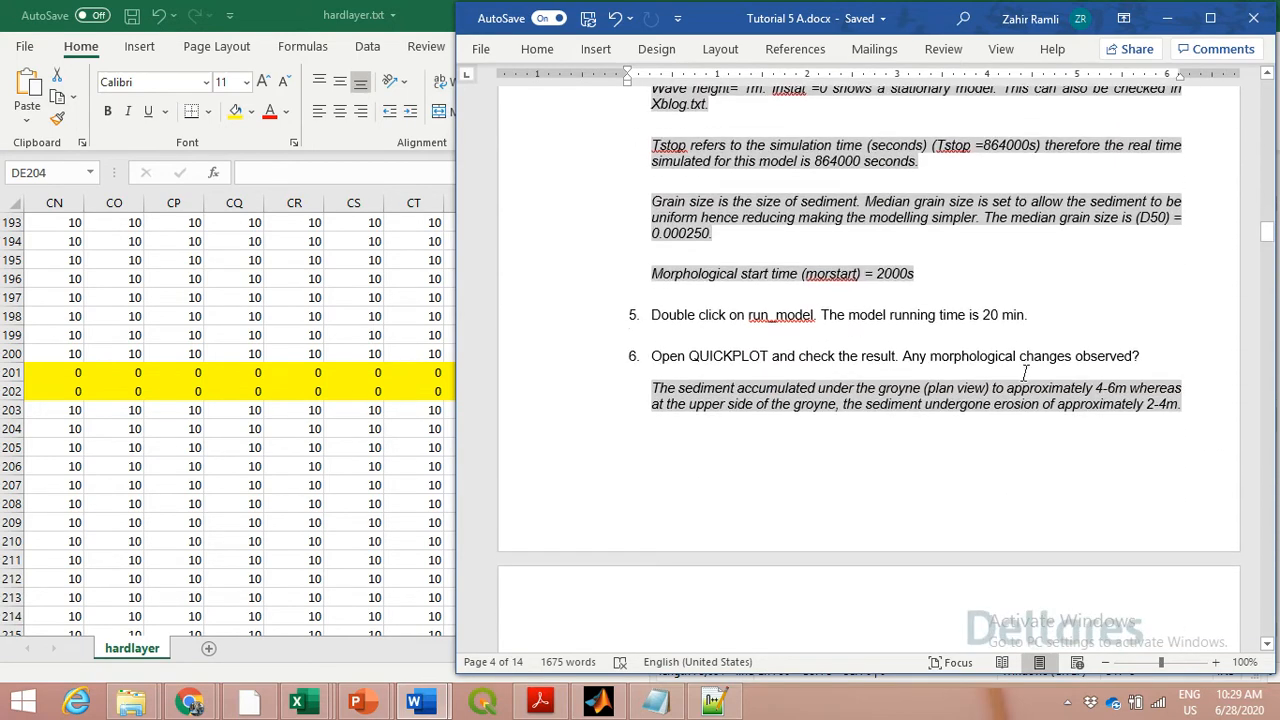
scroll(1025, 376, down, 1)
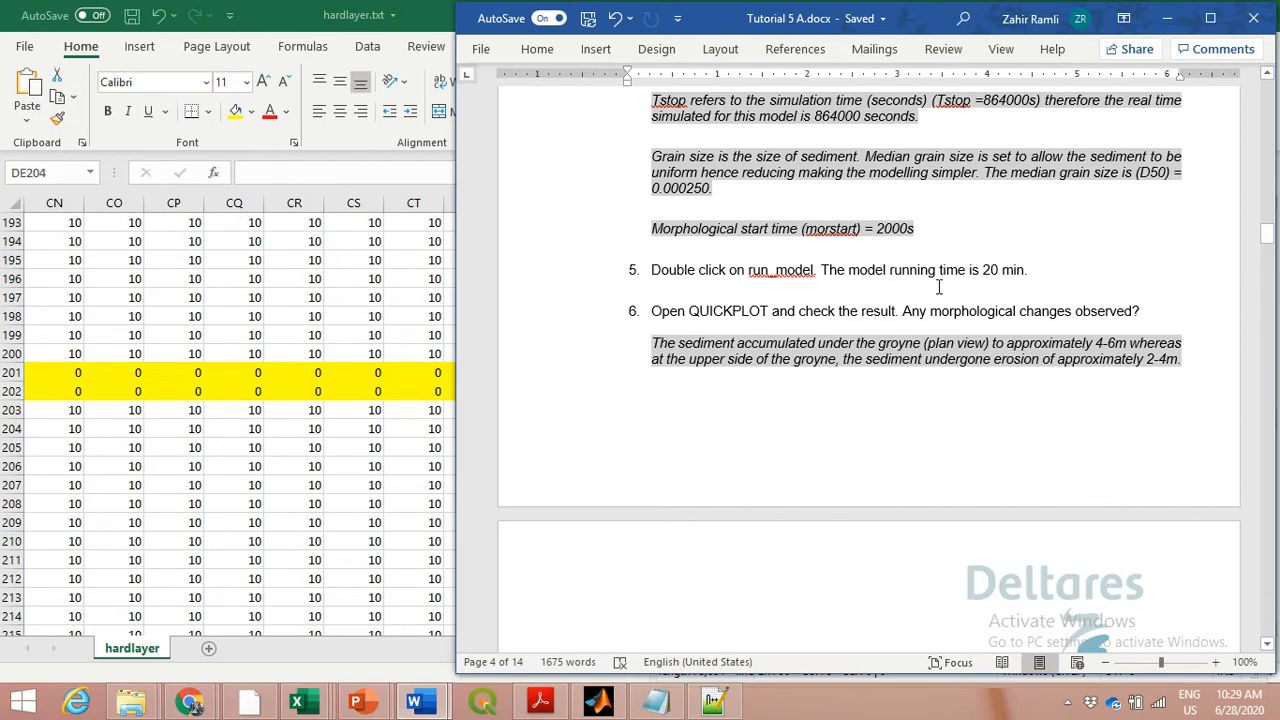
Point out run_model.bat in the 2D_stationary groyne folder in File Explorer by selecting it, and return to the Word document
mouse_move(130, 702)
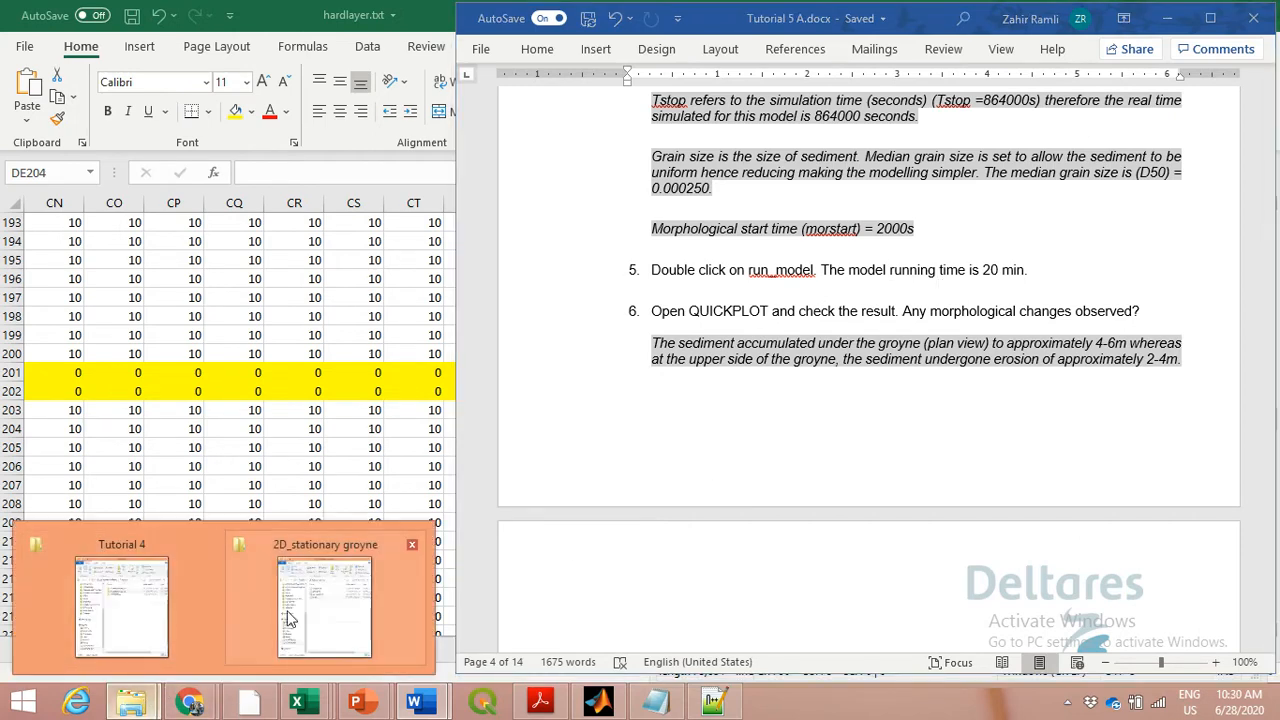
click(300, 610)
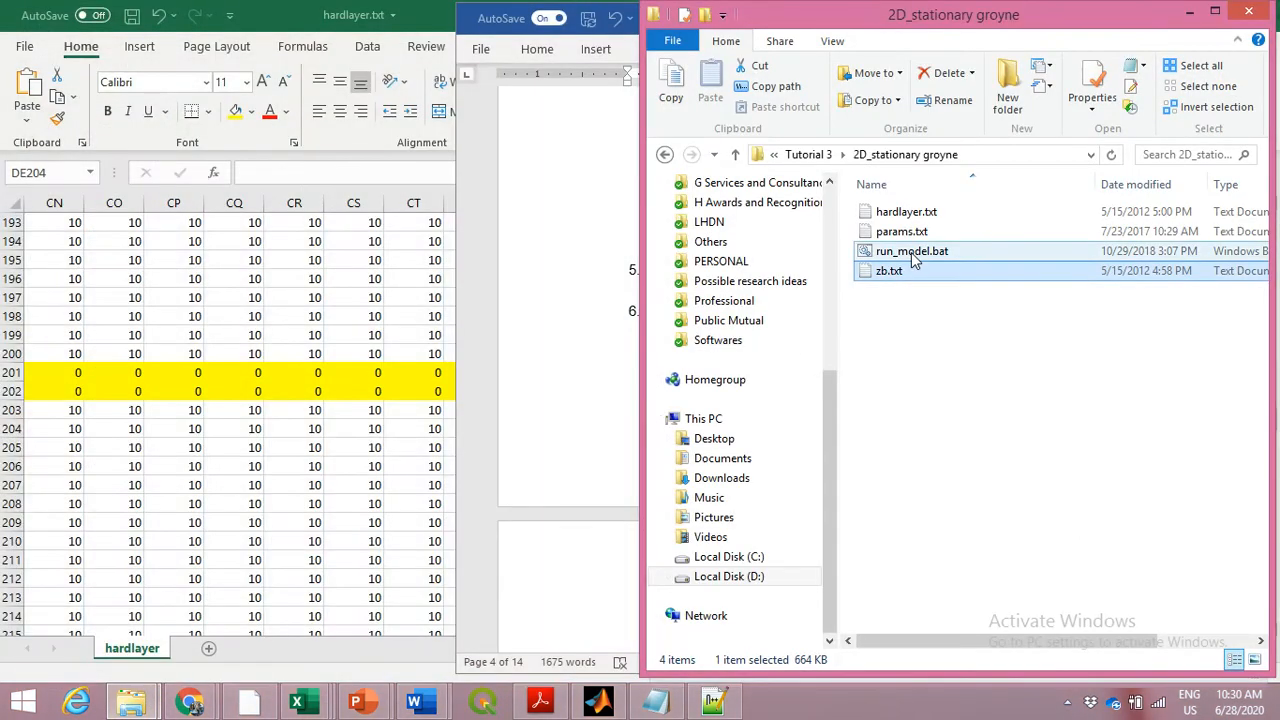
click(912, 254)
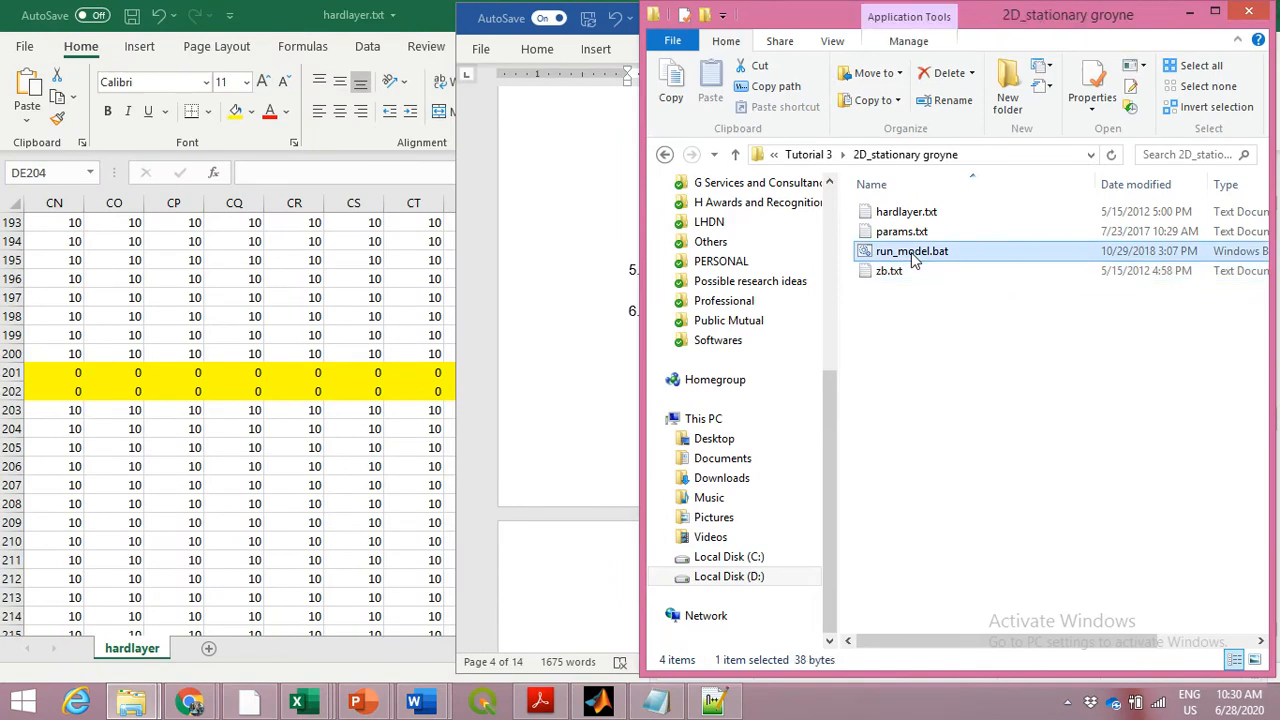
click(568, 423)
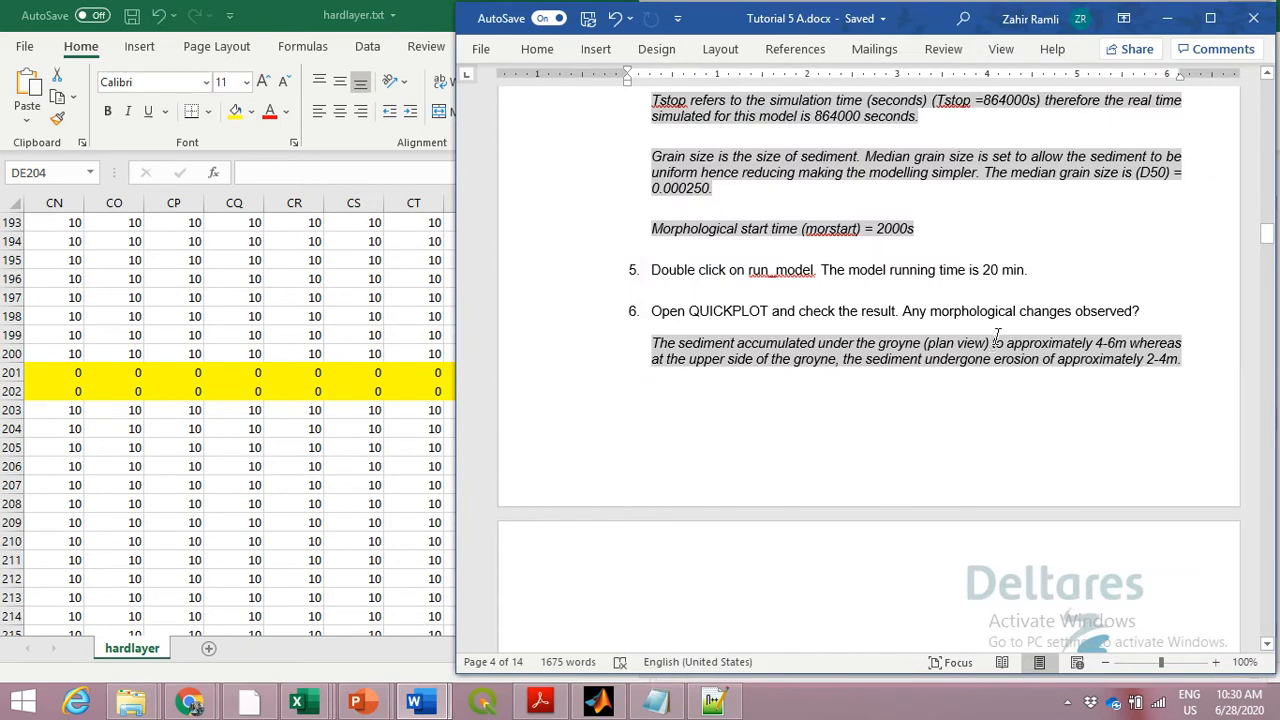
Switch to params.txt in Notepad++ and highlight the ncfilename value xboutputD50_250micrometer_365 under Output variables
click(729, 706)
scroll(995, 512, down, 4)
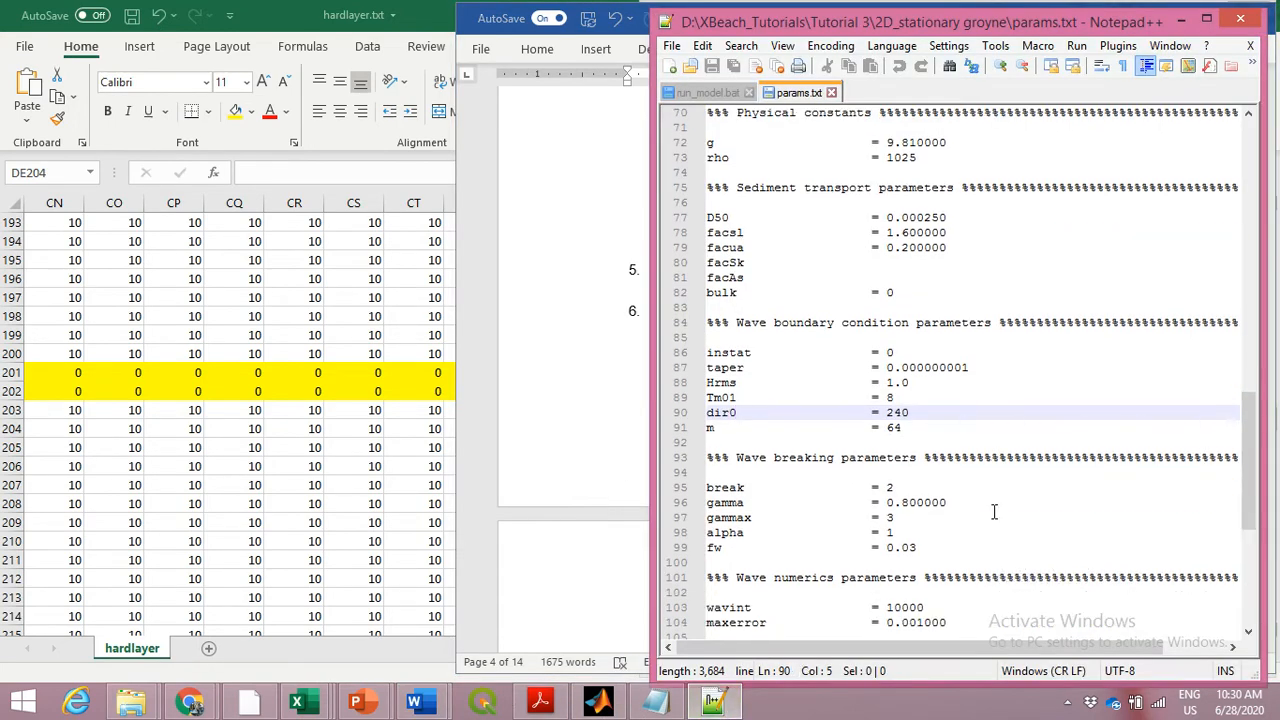
scroll(995, 512, down, 3)
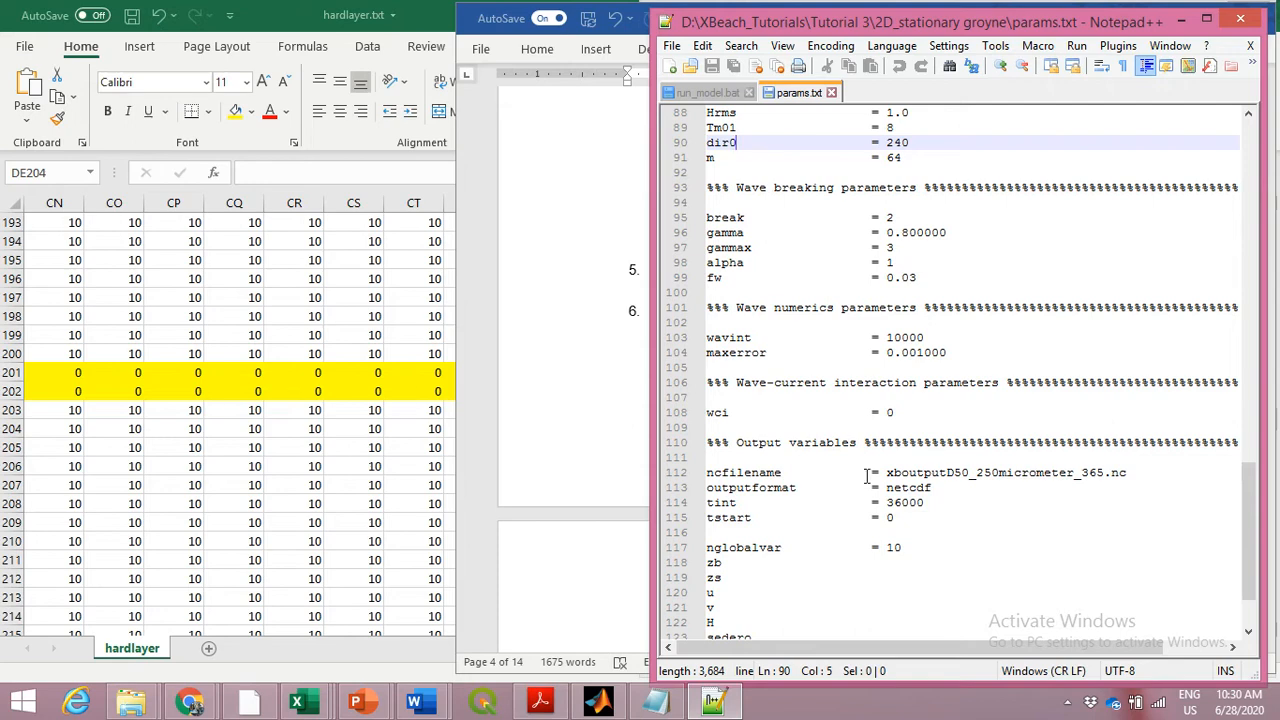
drag(886, 472, 1110, 476)
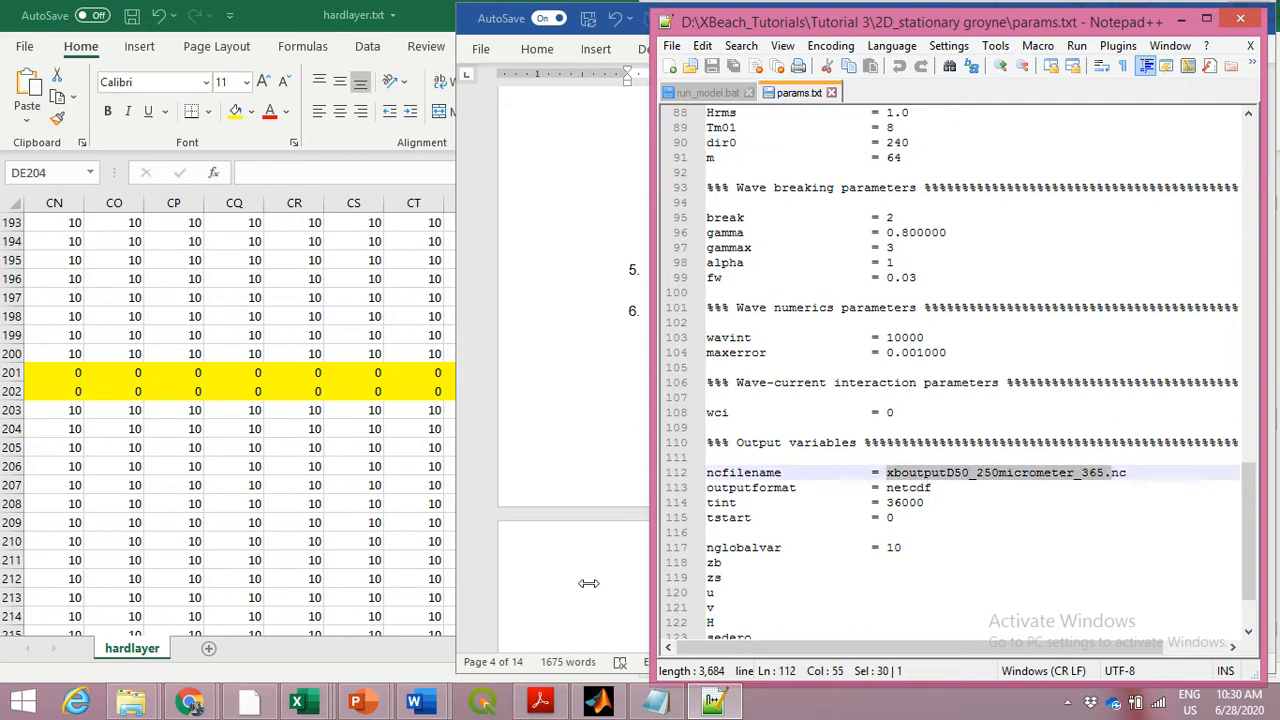
In File Explorer, open the 2D_stationary groyne folder of Tutorial 4 and point out xboutputD50_250micrometer_365.nc, XBlog.txt and XBwarning.txt
click(131, 703)
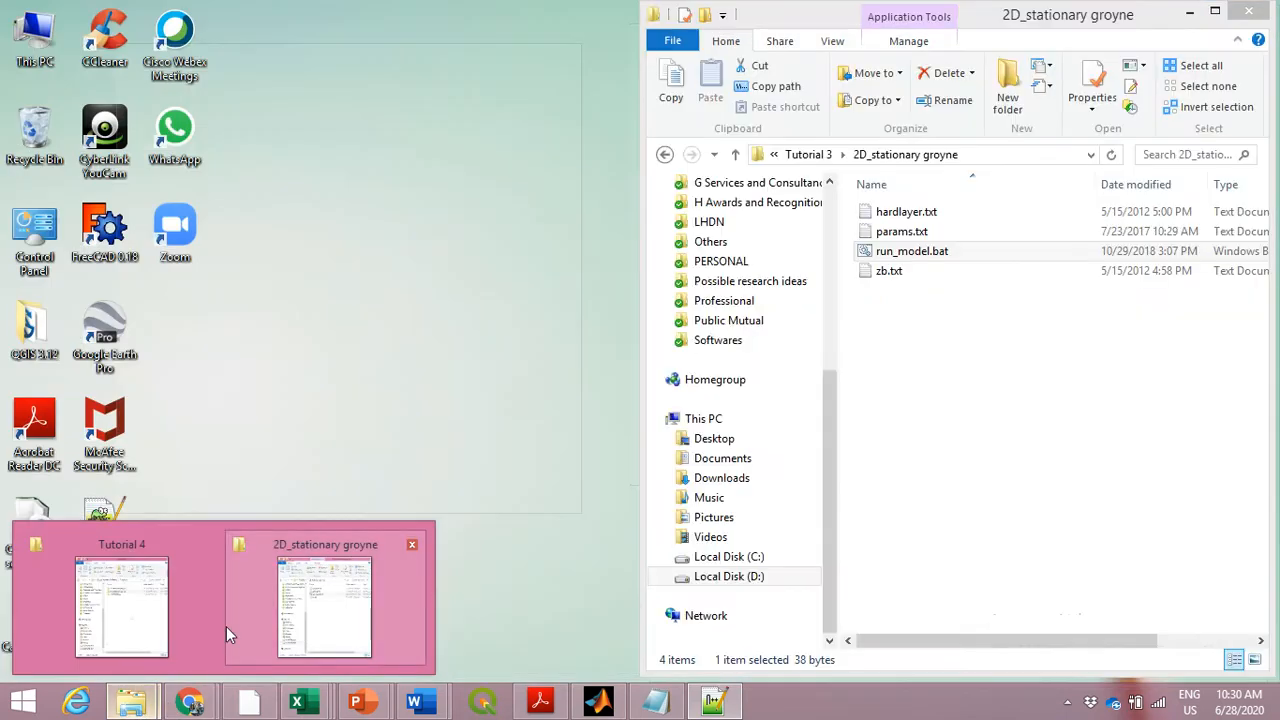
mouse_move(143, 634)
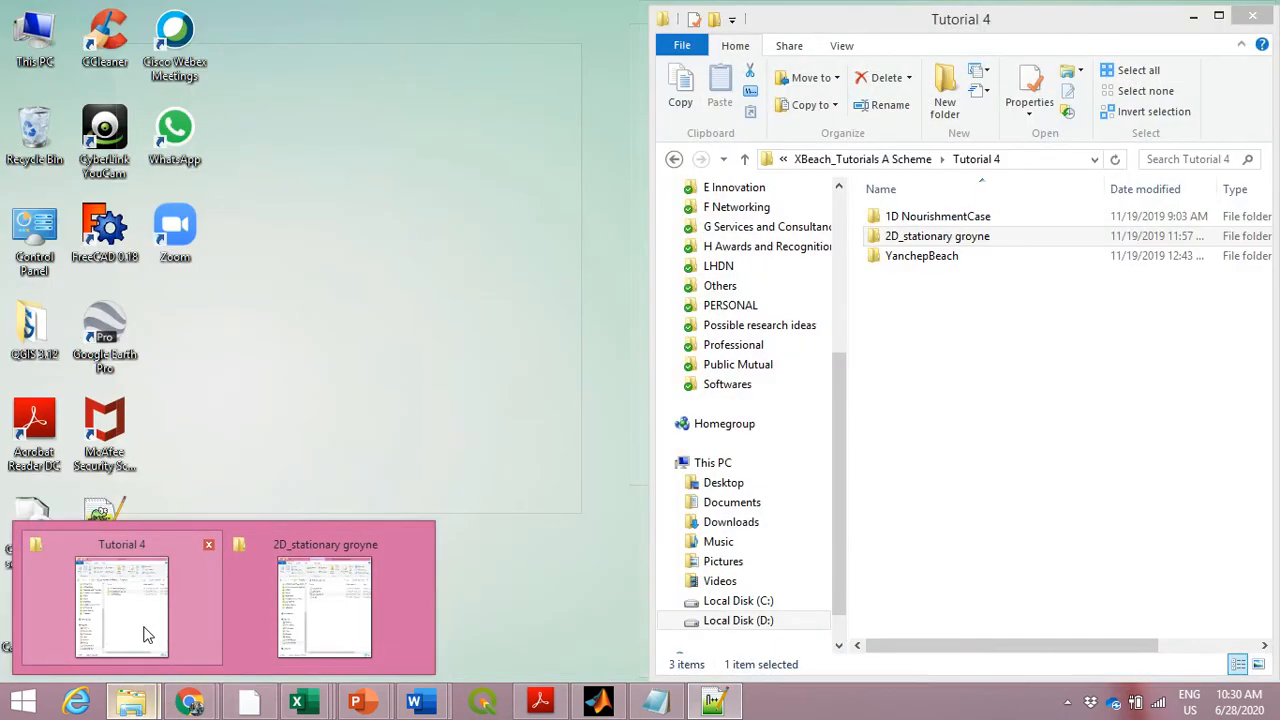
double_click(958, 240)
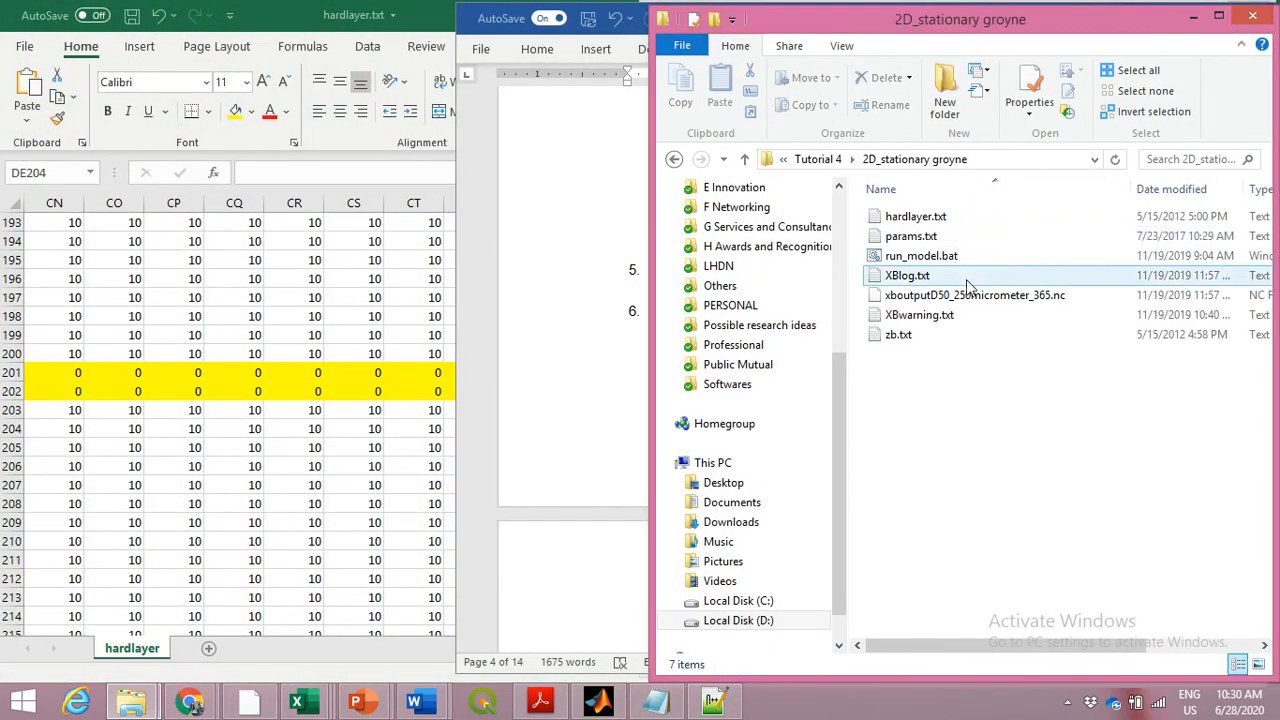
click(968, 297)
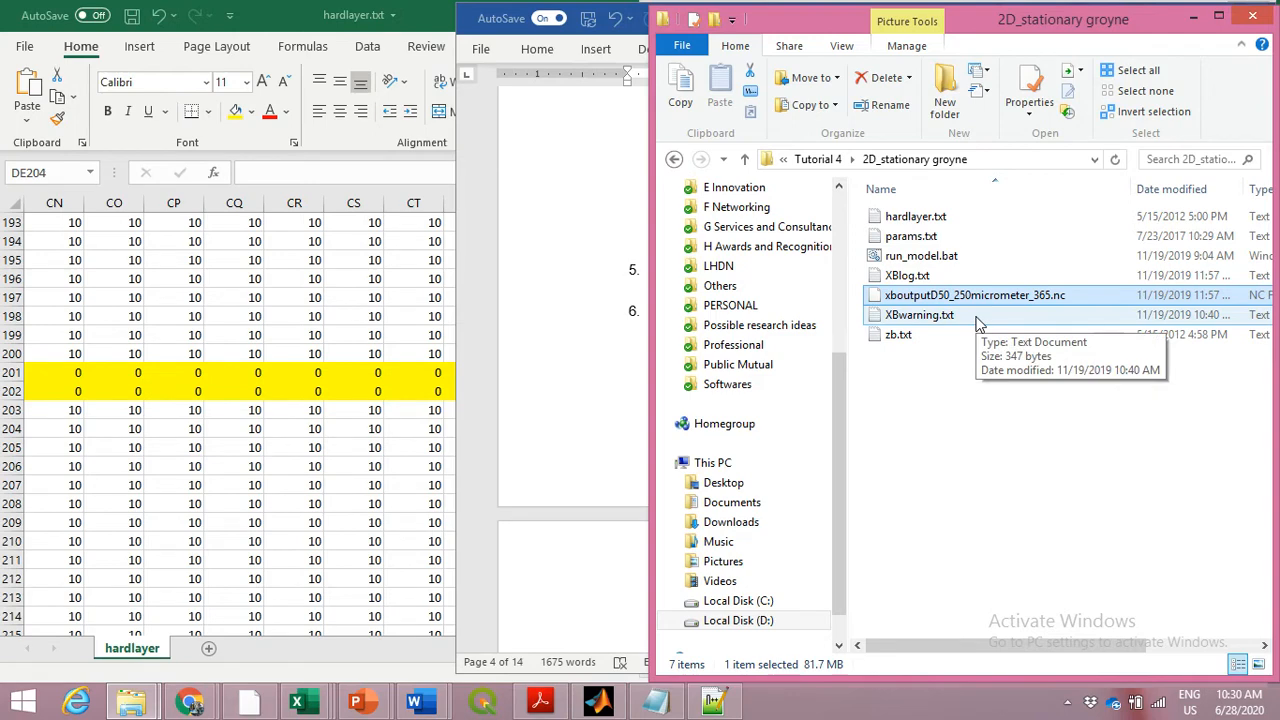
click(918, 276)
click(927, 318)
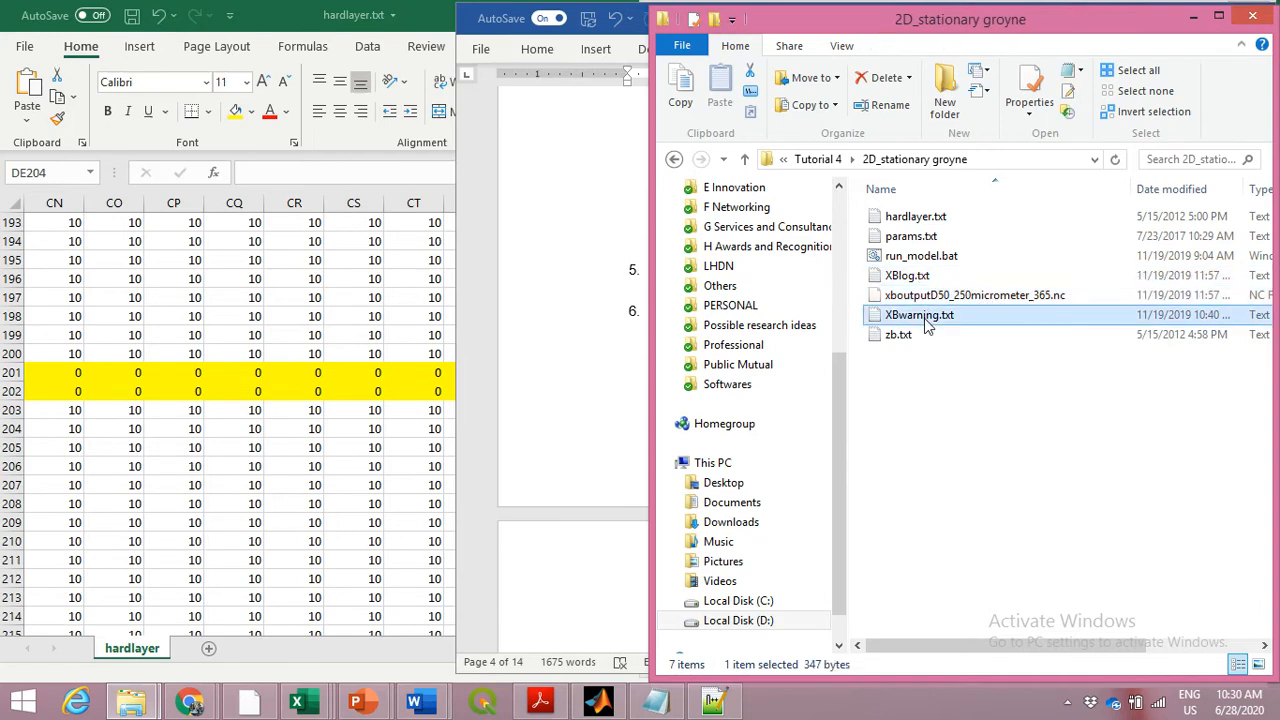
click(927, 279)
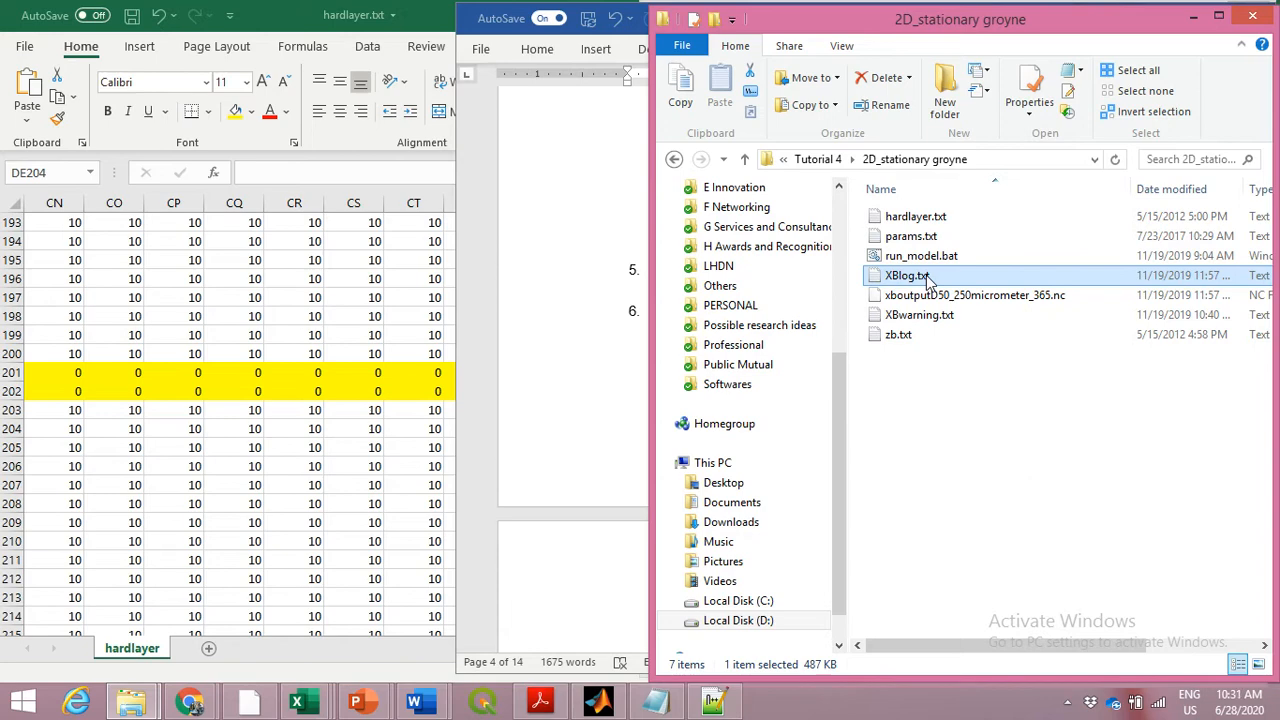
Minimize the folder window and review Tutorial 5 A.docx in Word from question 6 to Figure 2.1.2
click(1193, 17)
click(578, 380)
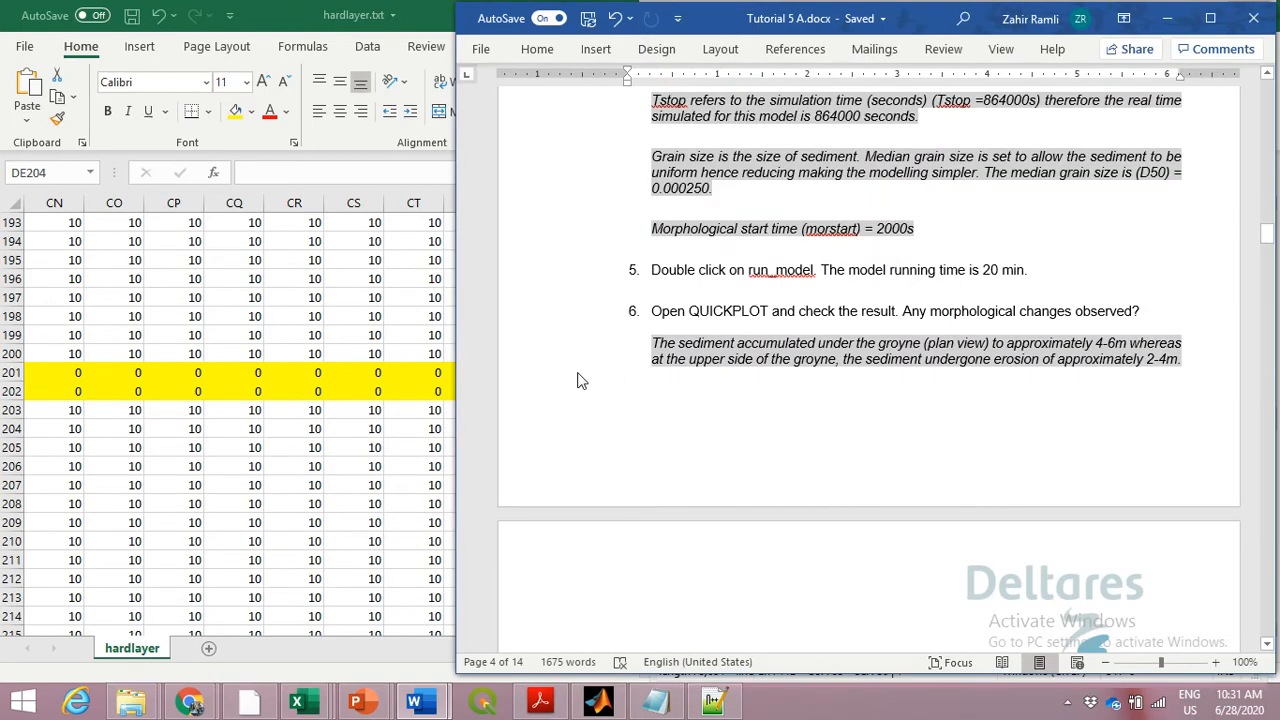
scroll(578, 380, down, 1)
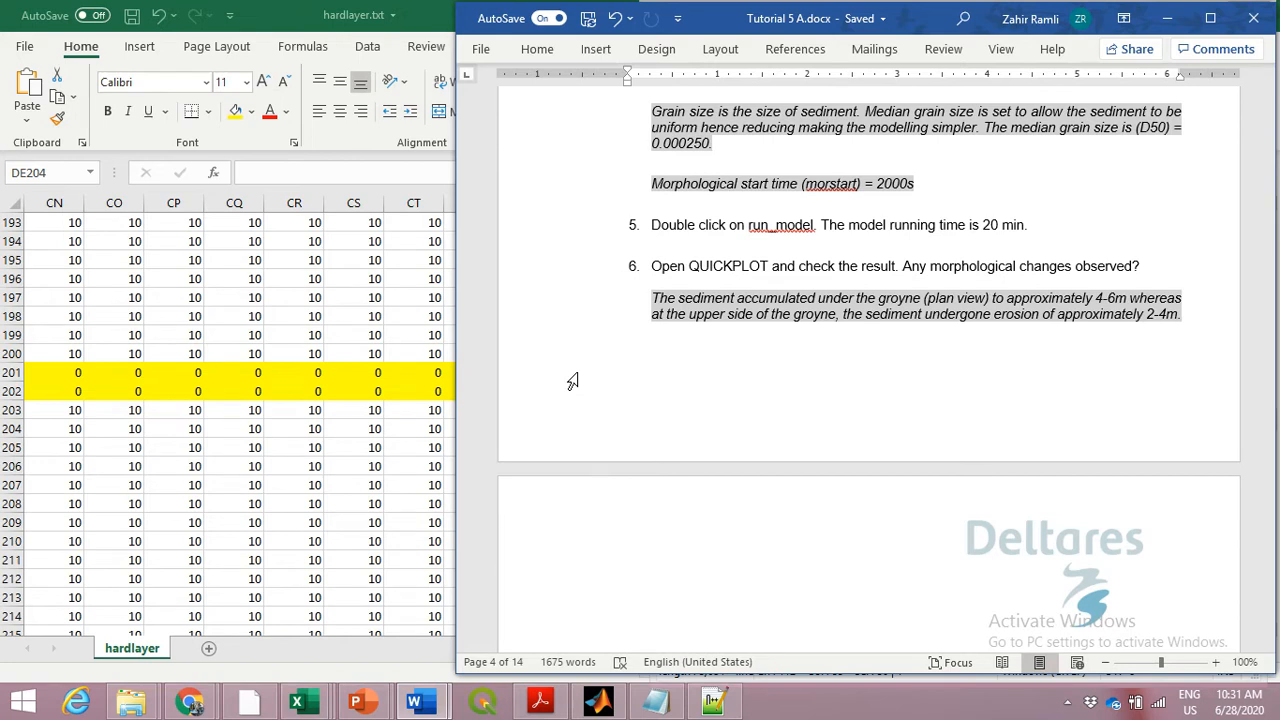
scroll(572, 381, down, 7)
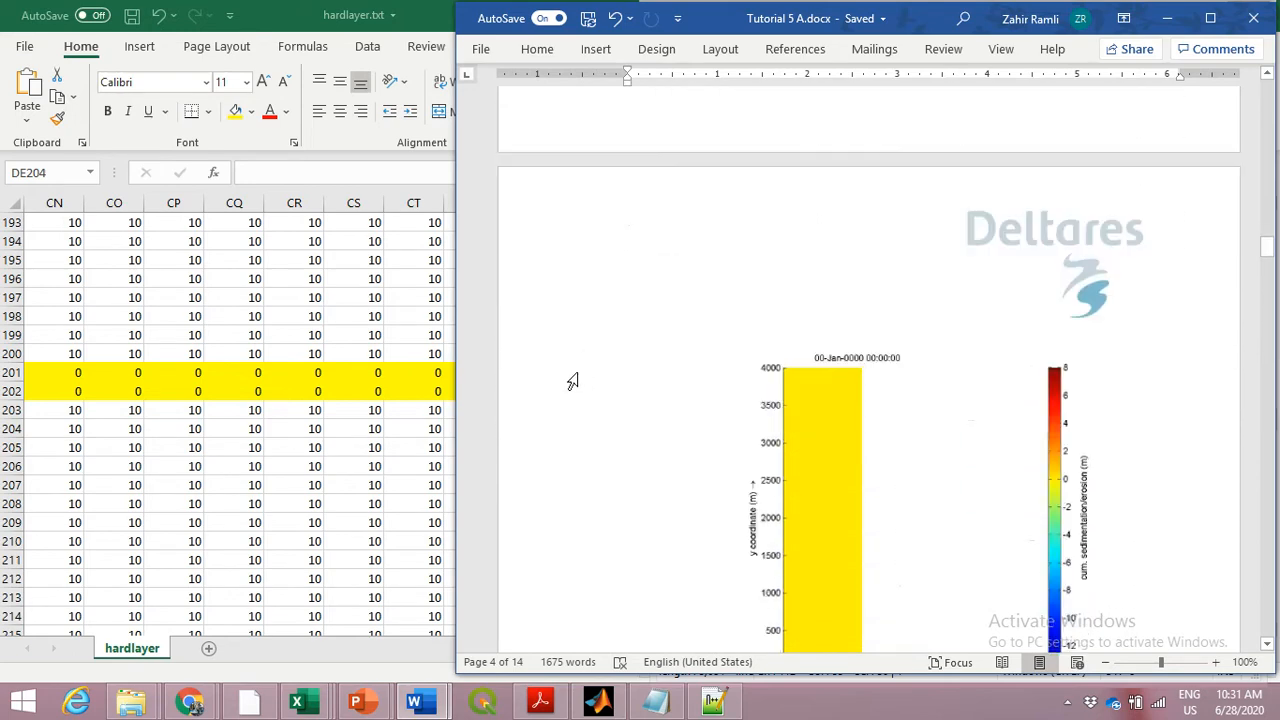
scroll(572, 381, down, 1)
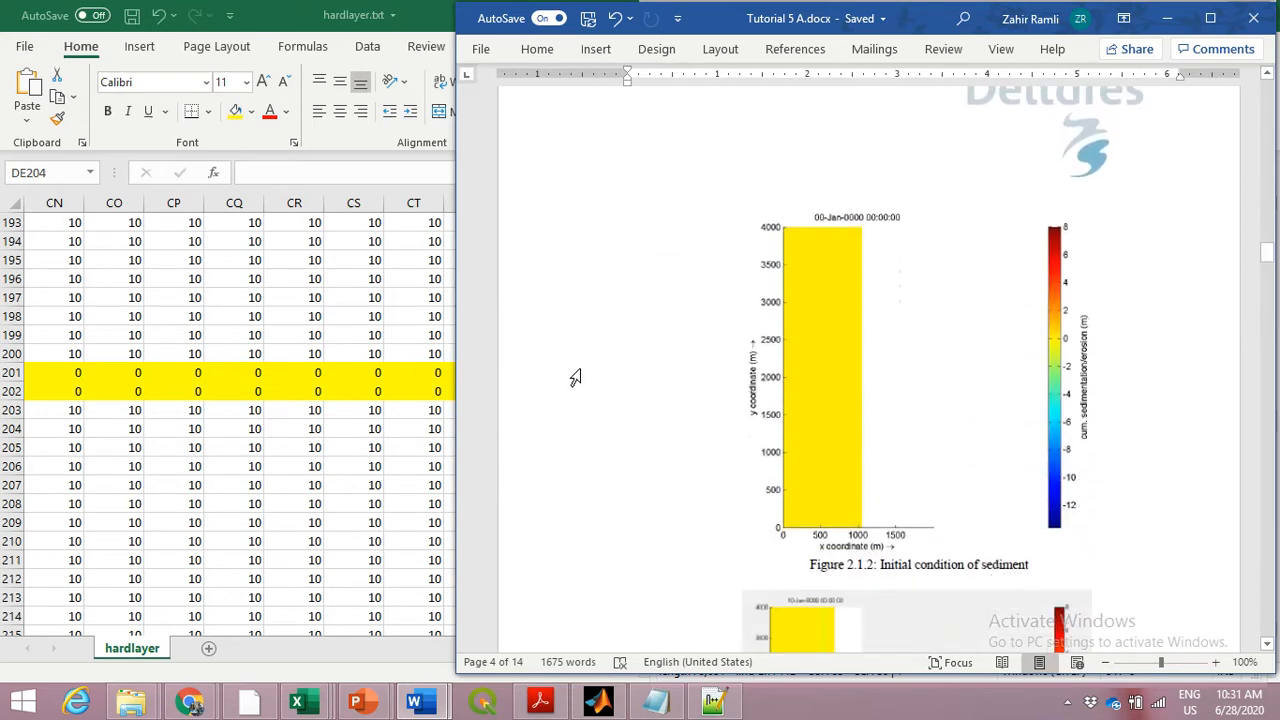
Check the quantity list in Delft3D-QUICKPLOT, then go through the output variables zb to Fy one by one in params.txt in Notepad++
click(600, 703)
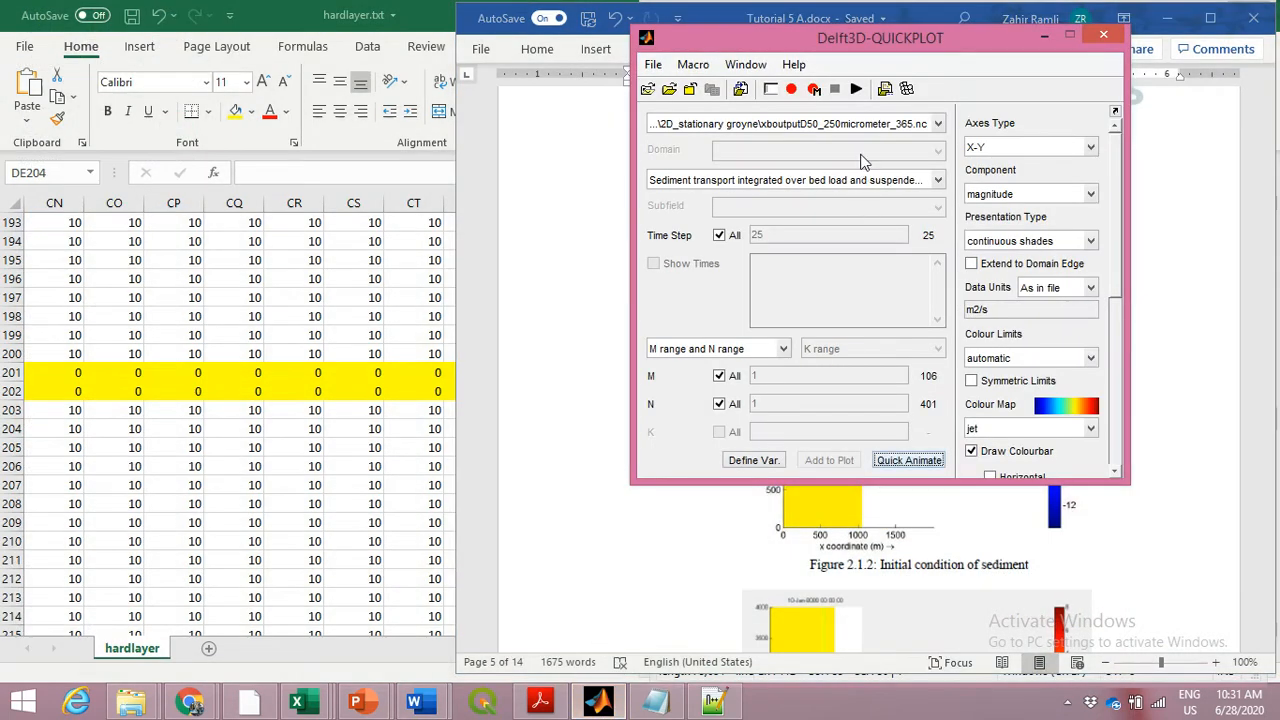
click(939, 182)
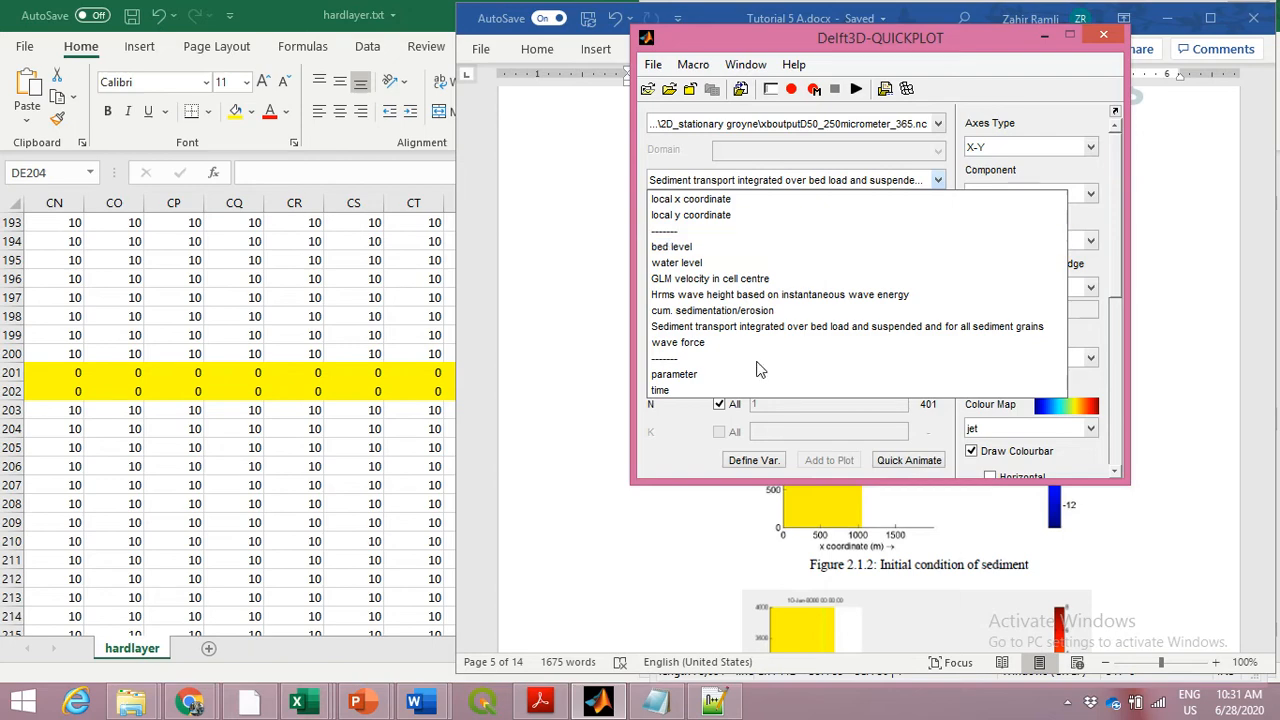
click(713, 703)
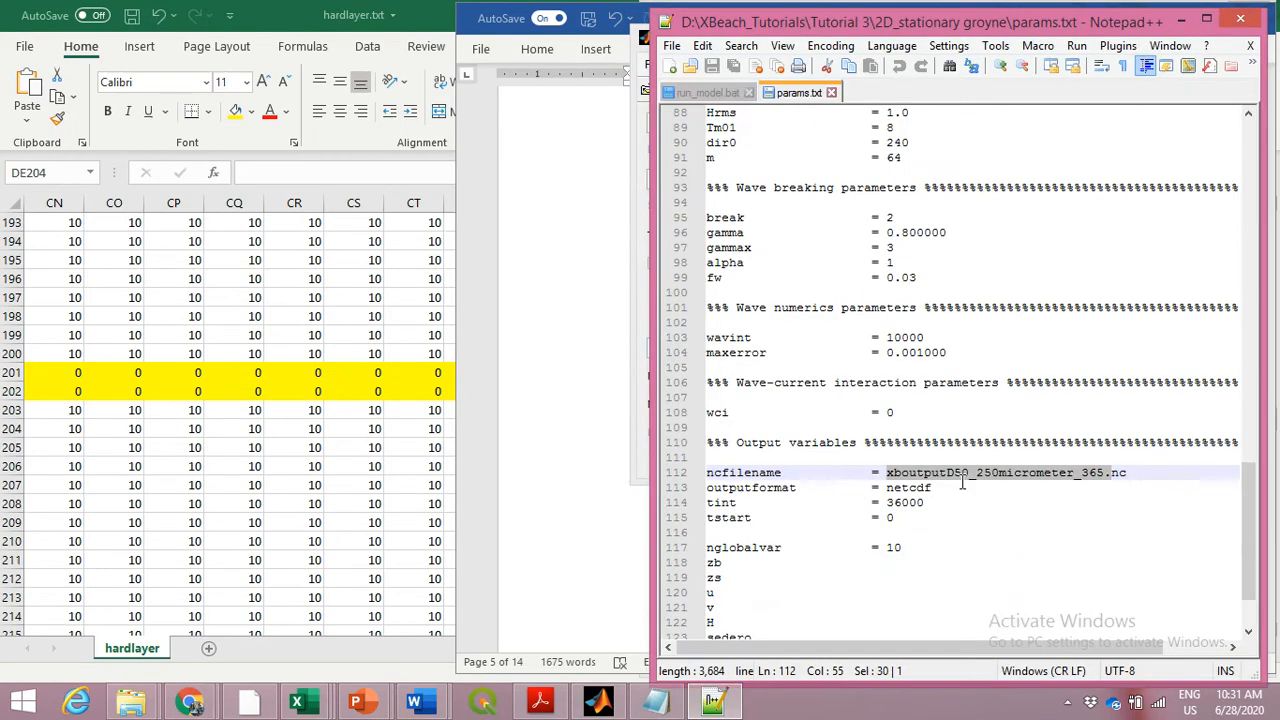
scroll(870, 390, down, 2)
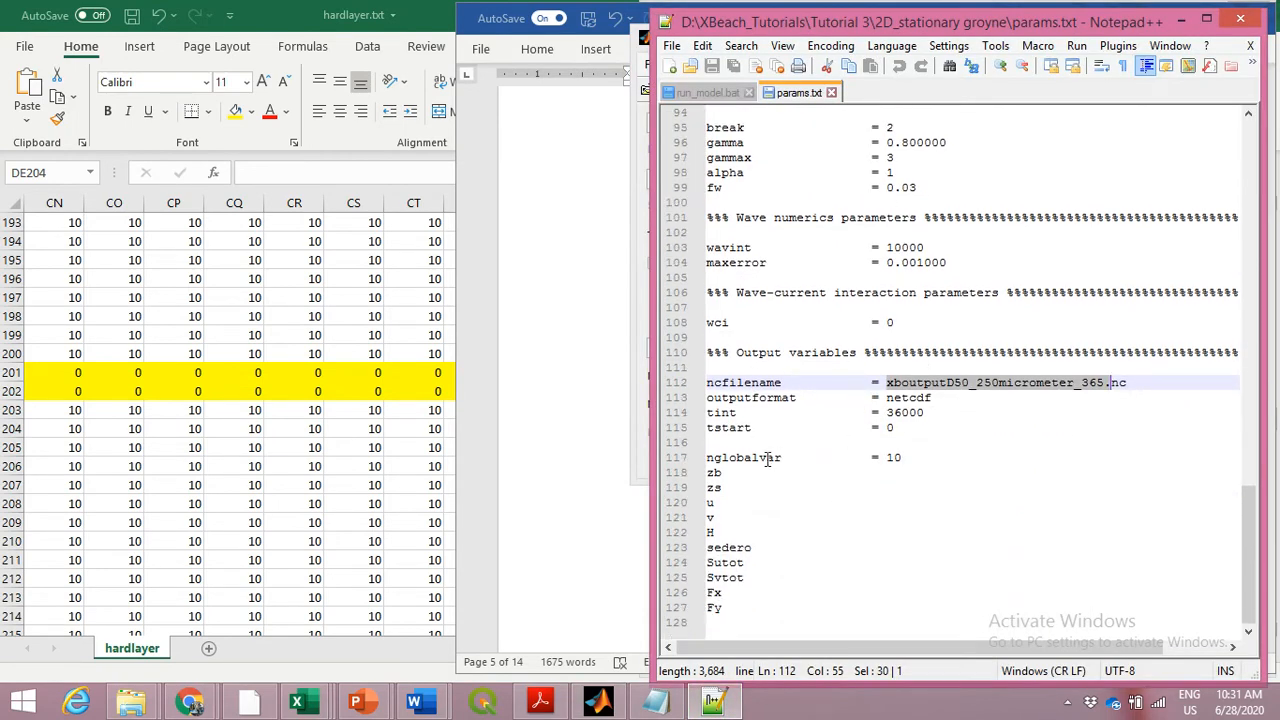
click(726, 472)
click(729, 490)
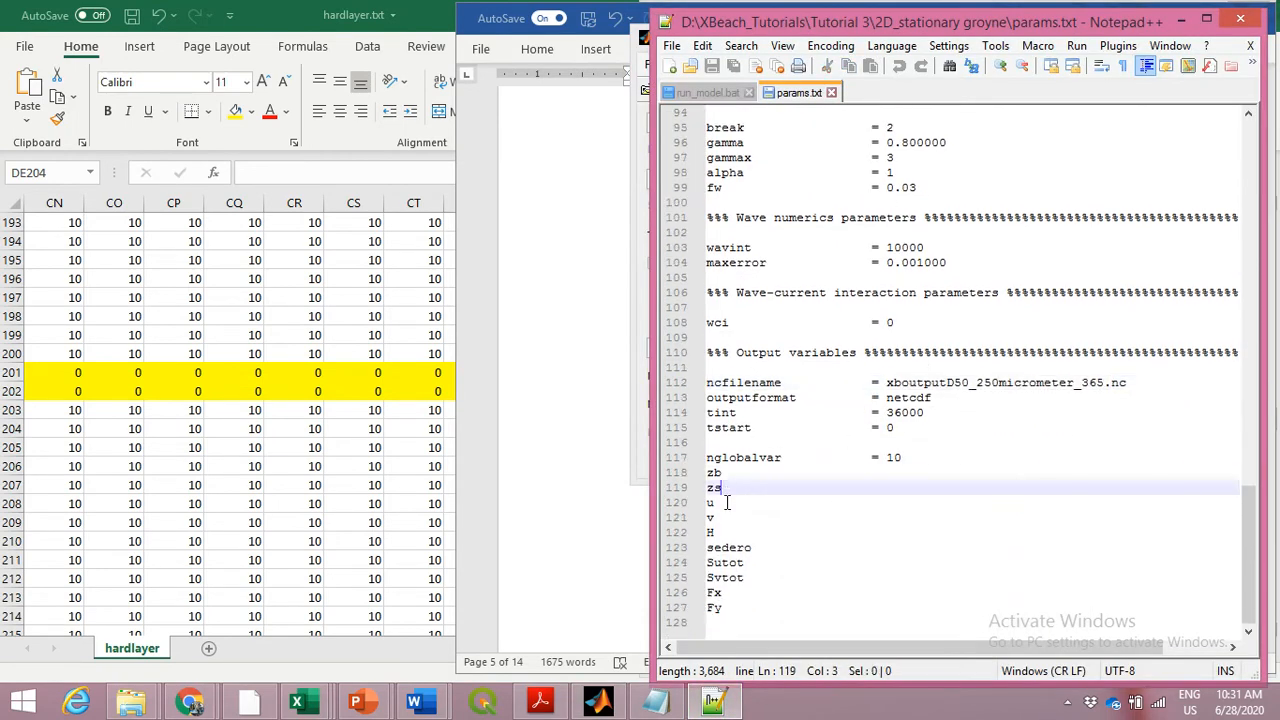
click(729, 503)
click(729, 517)
click(729, 533)
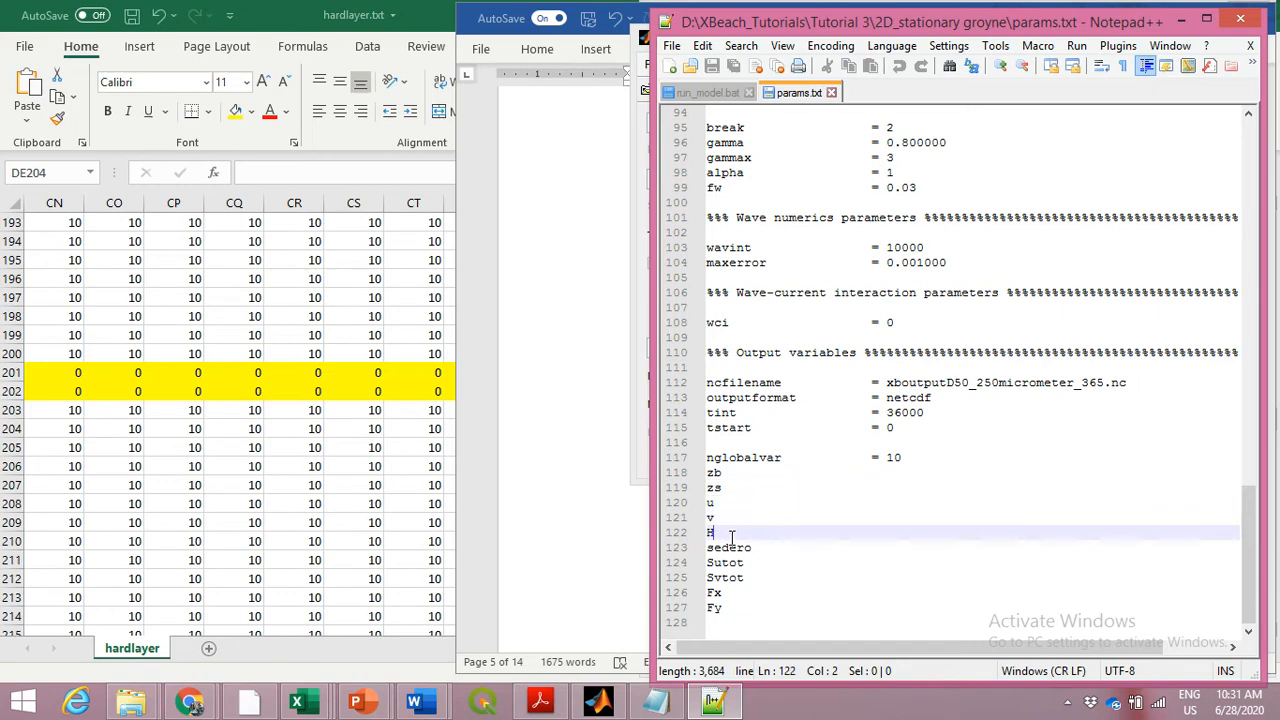
click(757, 548)
click(760, 564)
click(746, 579)
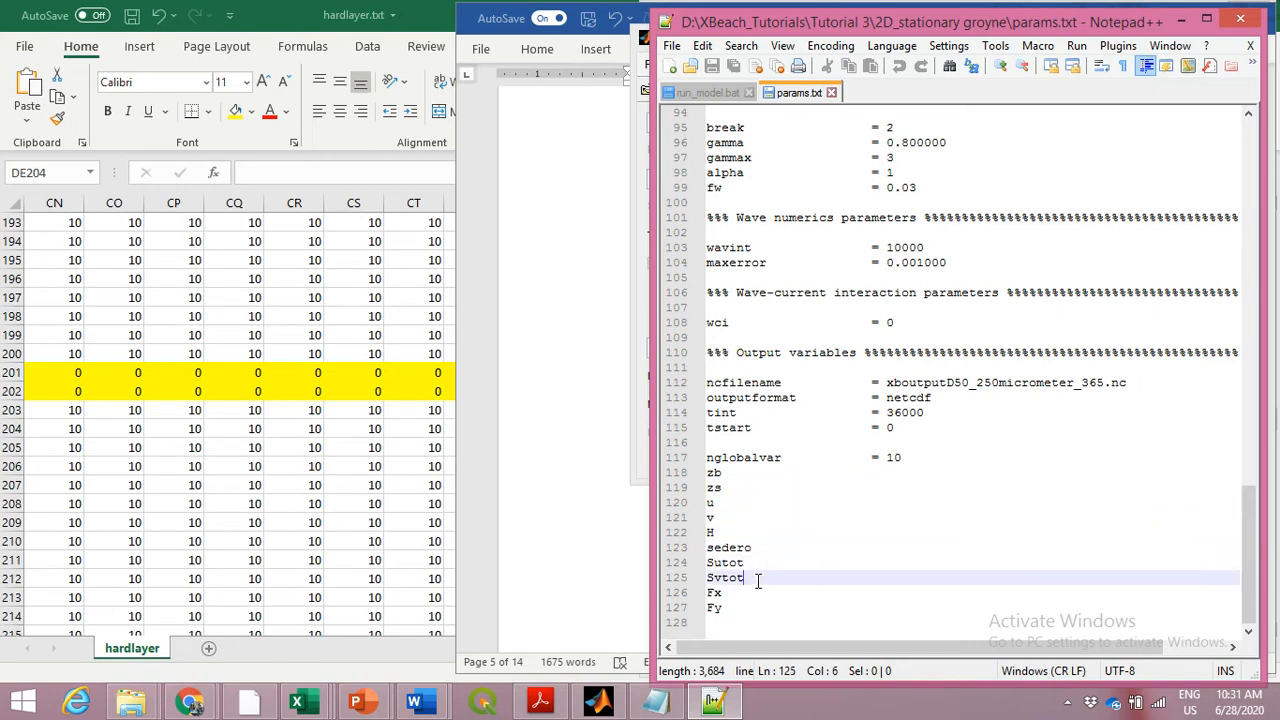
click(743, 593)
click(743, 608)
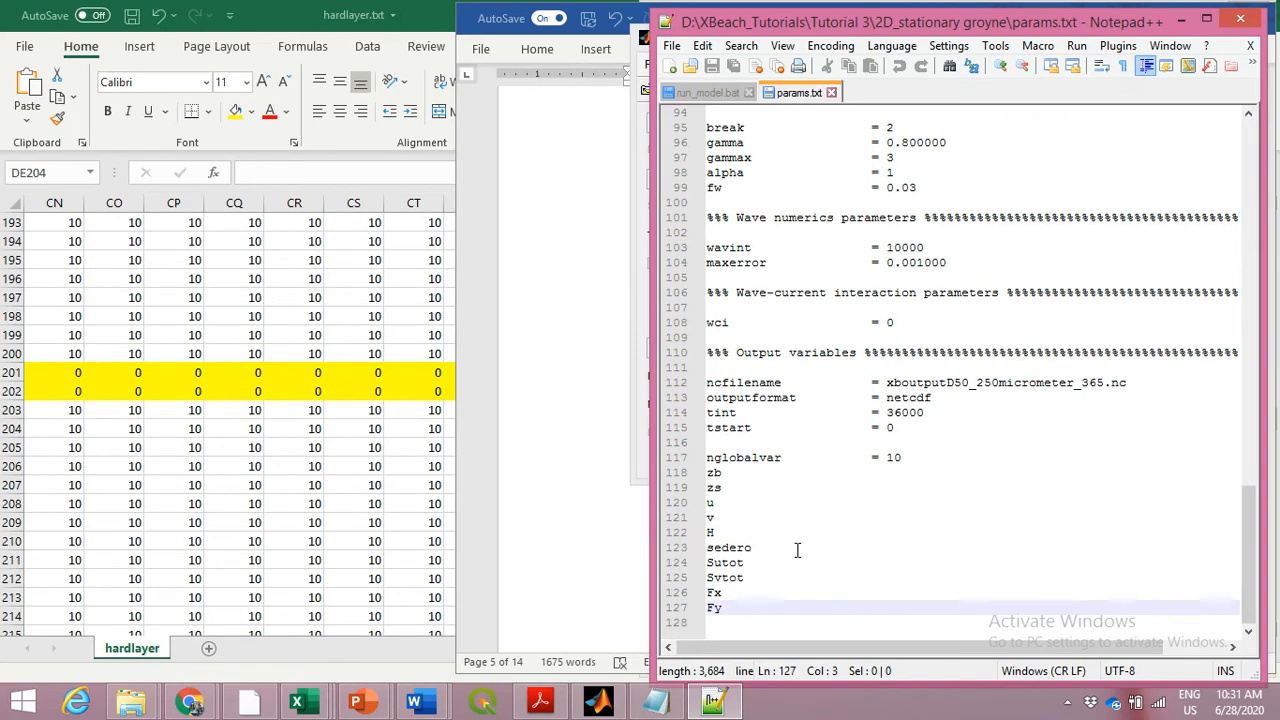
Return to Delft3D-QUICKPLOT, review the list of available quantities without changing the selection, and move the window off the Word figure's colour scale
click(590, 456)
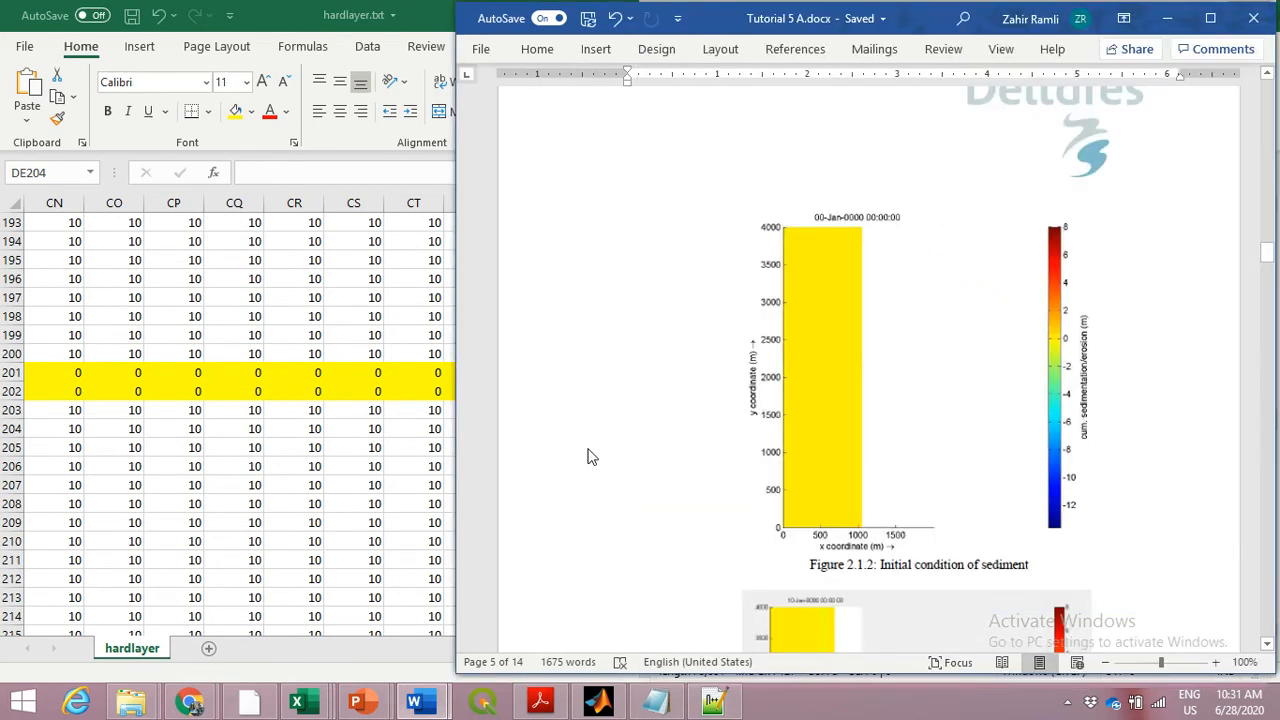
click(600, 704)
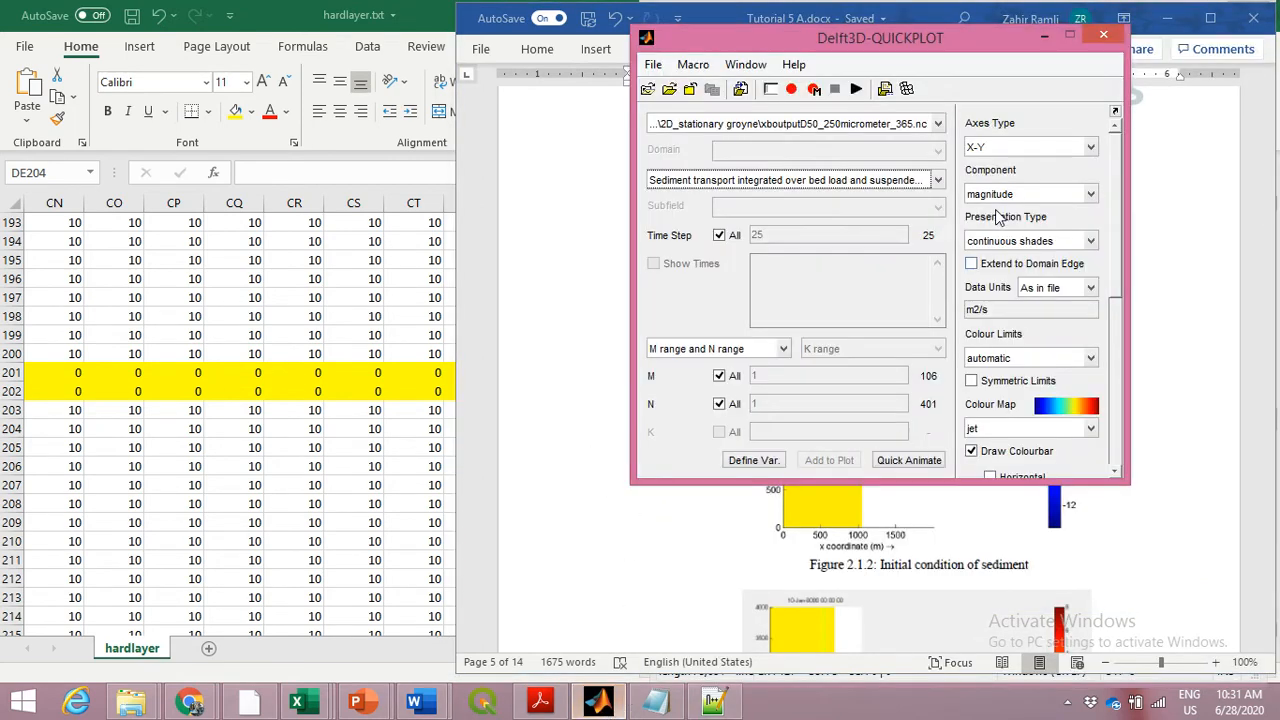
click(938, 181)
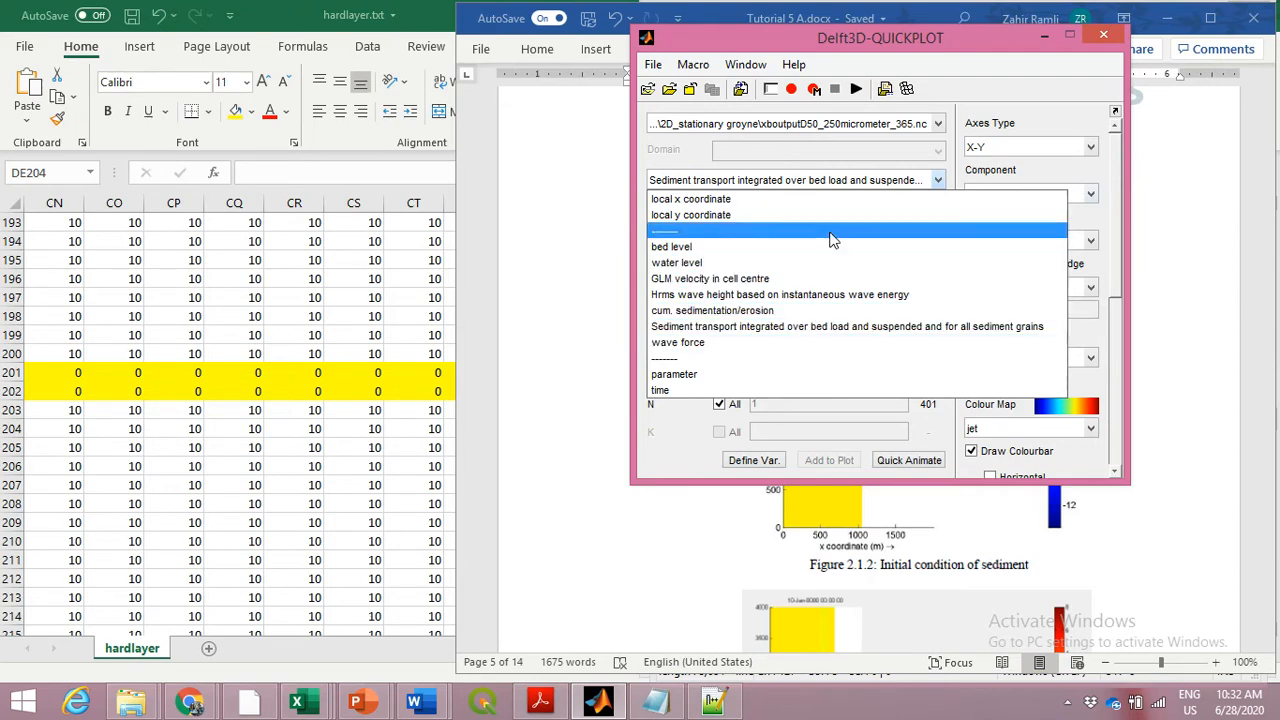
click(953, 140)
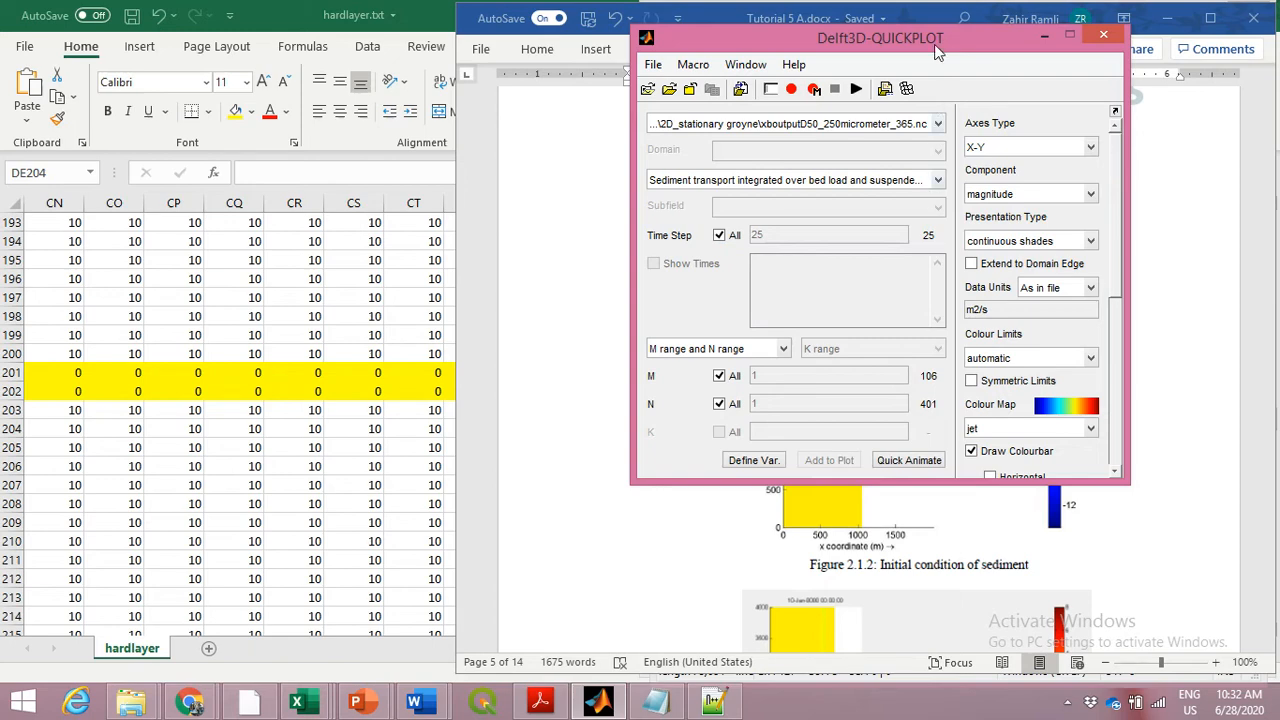
drag(935, 40, 835, 57)
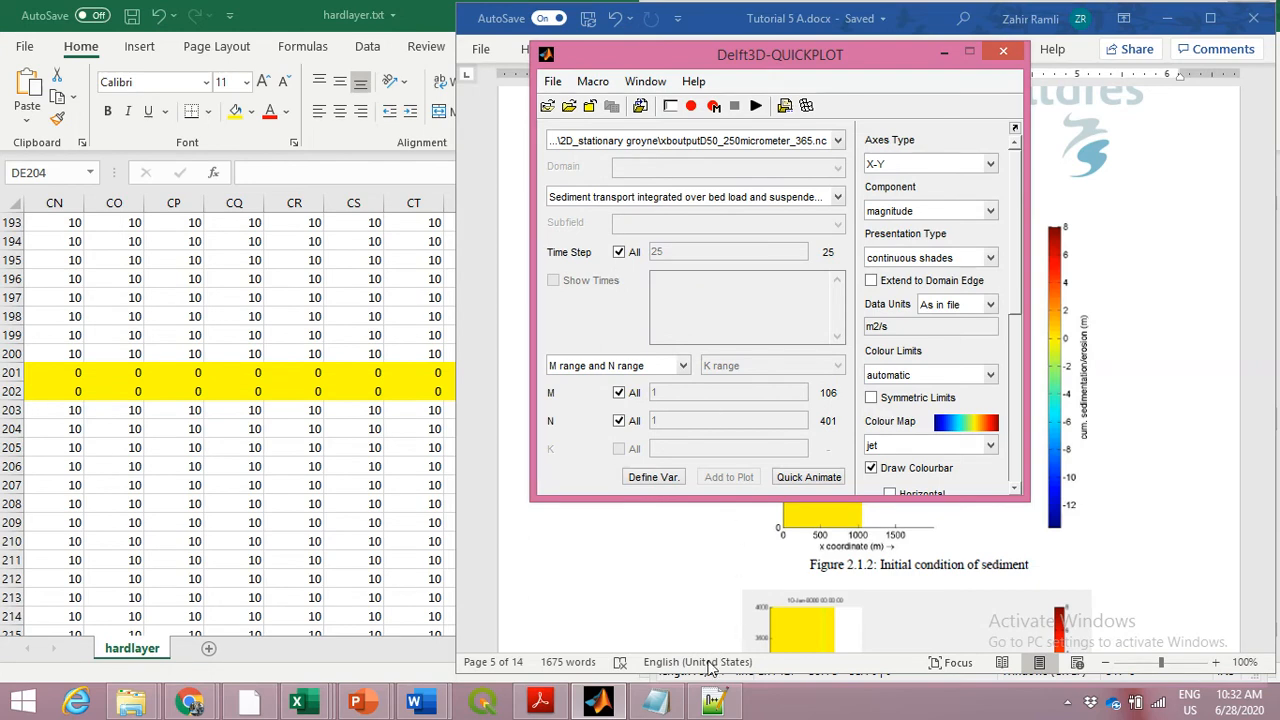
Highlight the tint keyword under Output variables in params.txt in Notepad++, then minimize the editor
click(713, 703)
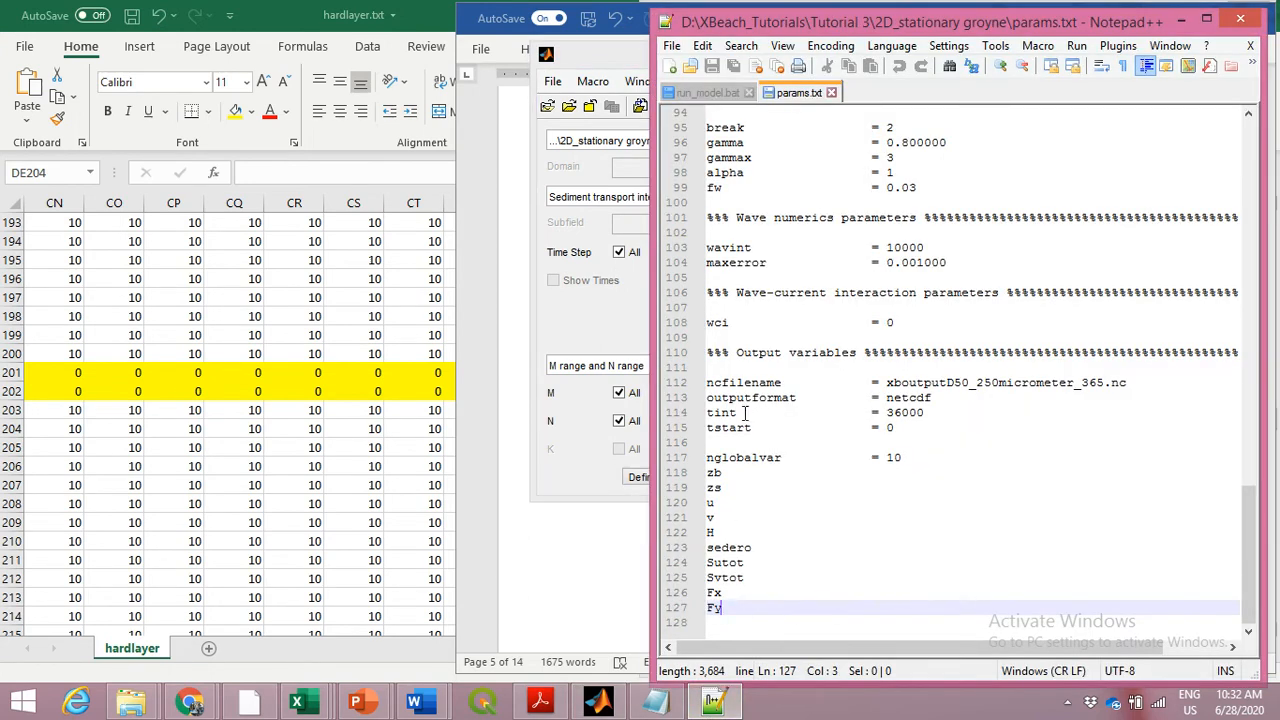
drag(746, 412, 694, 420)
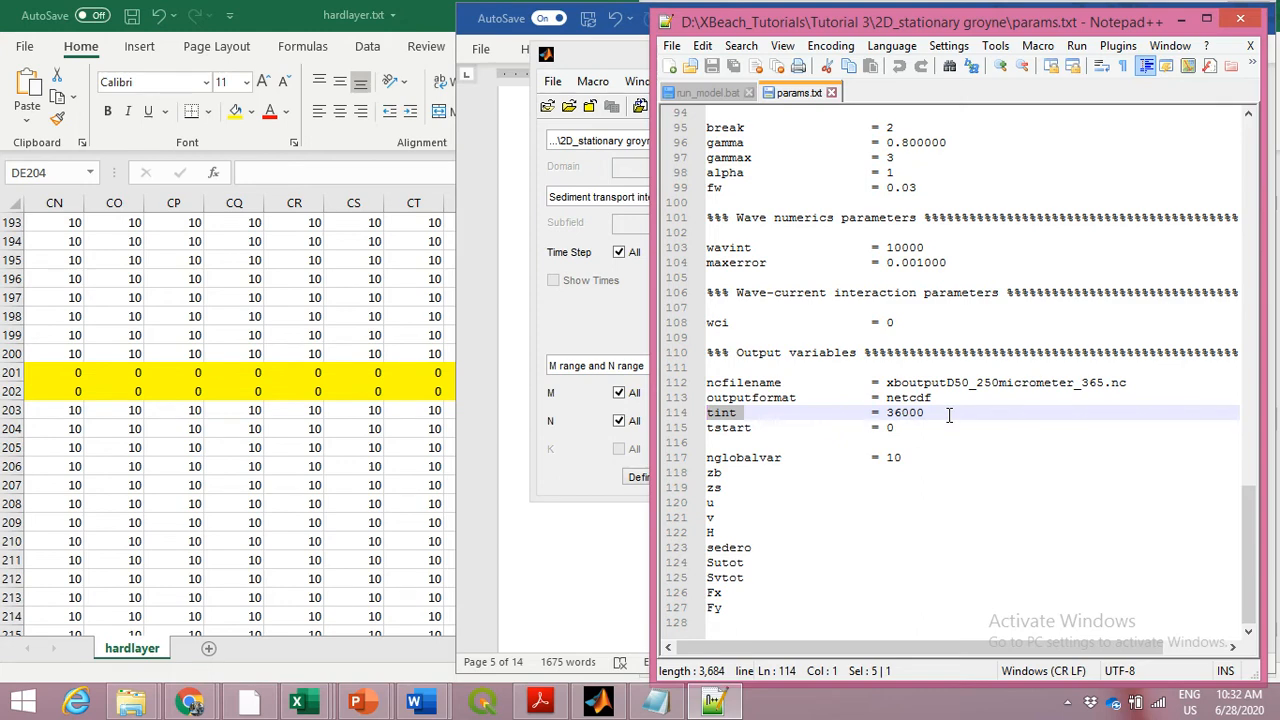
click(1180, 19)
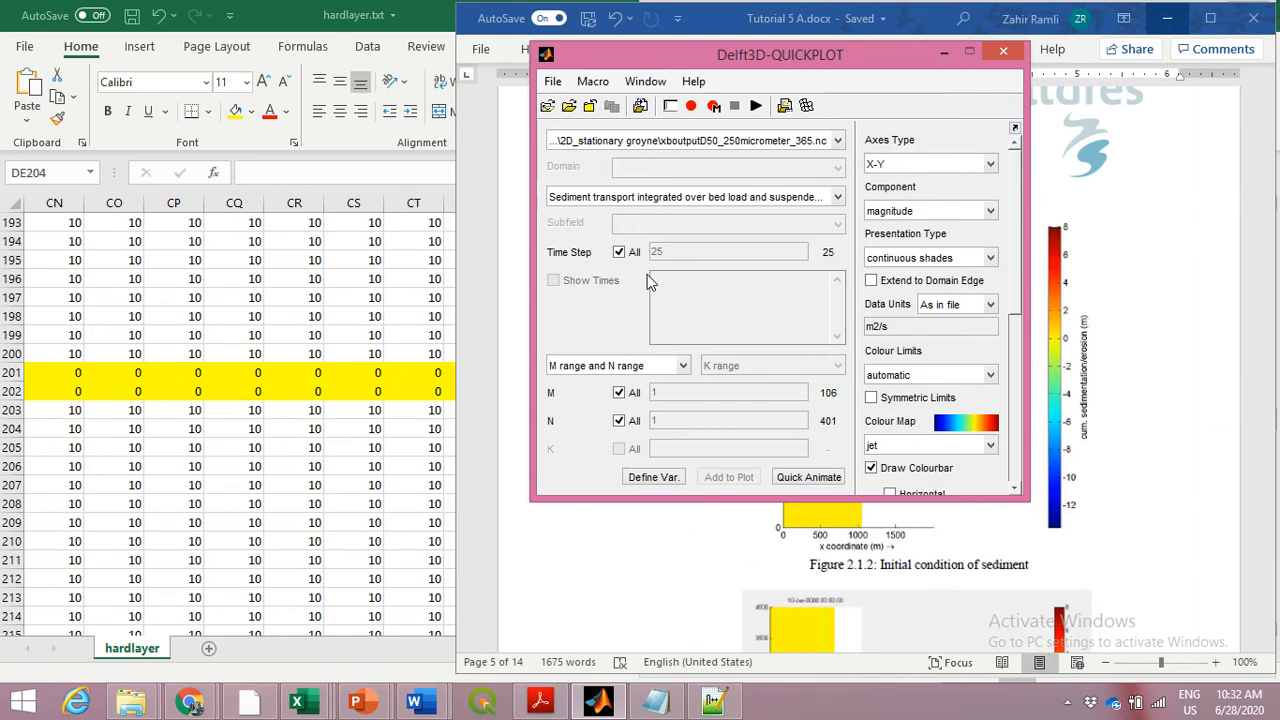
Select cum. sedimentation/erosion as the quantity in QUICKPLOT, run Quick Animate on it and enlarge the figure window
click(838, 197)
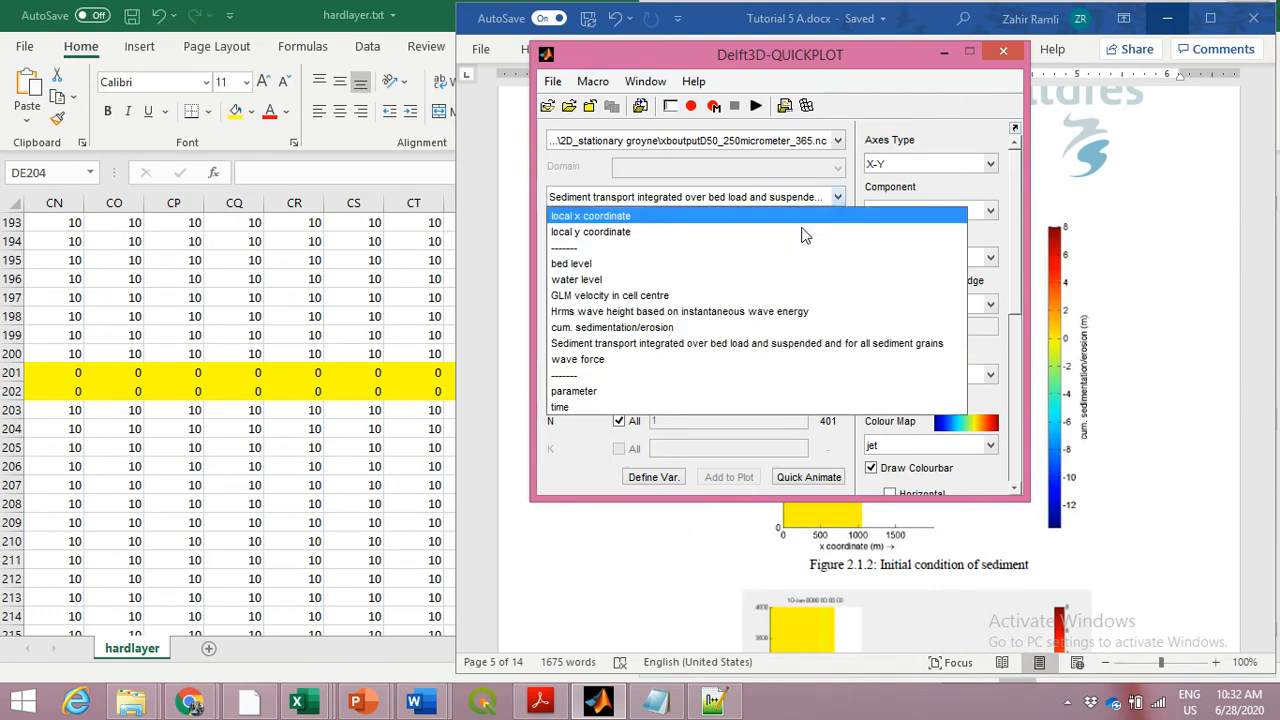
click(764, 330)
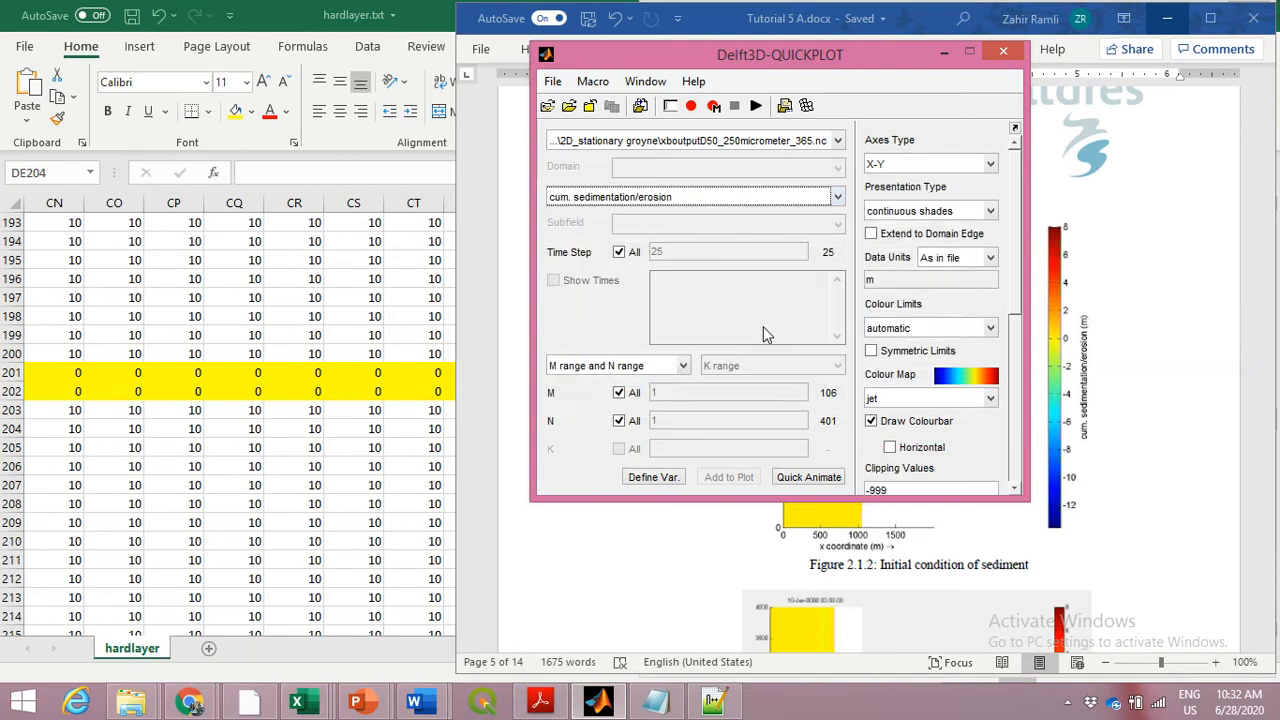
click(832, 478)
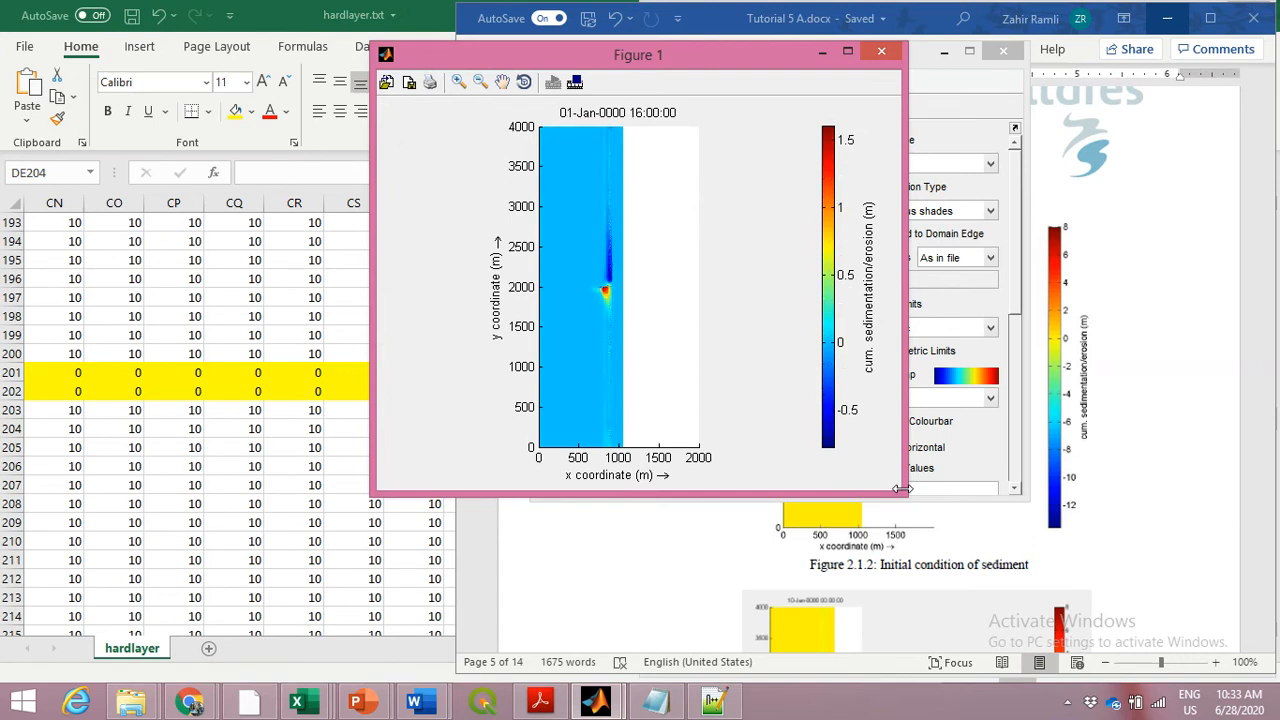
drag(903, 493, 1046, 617)
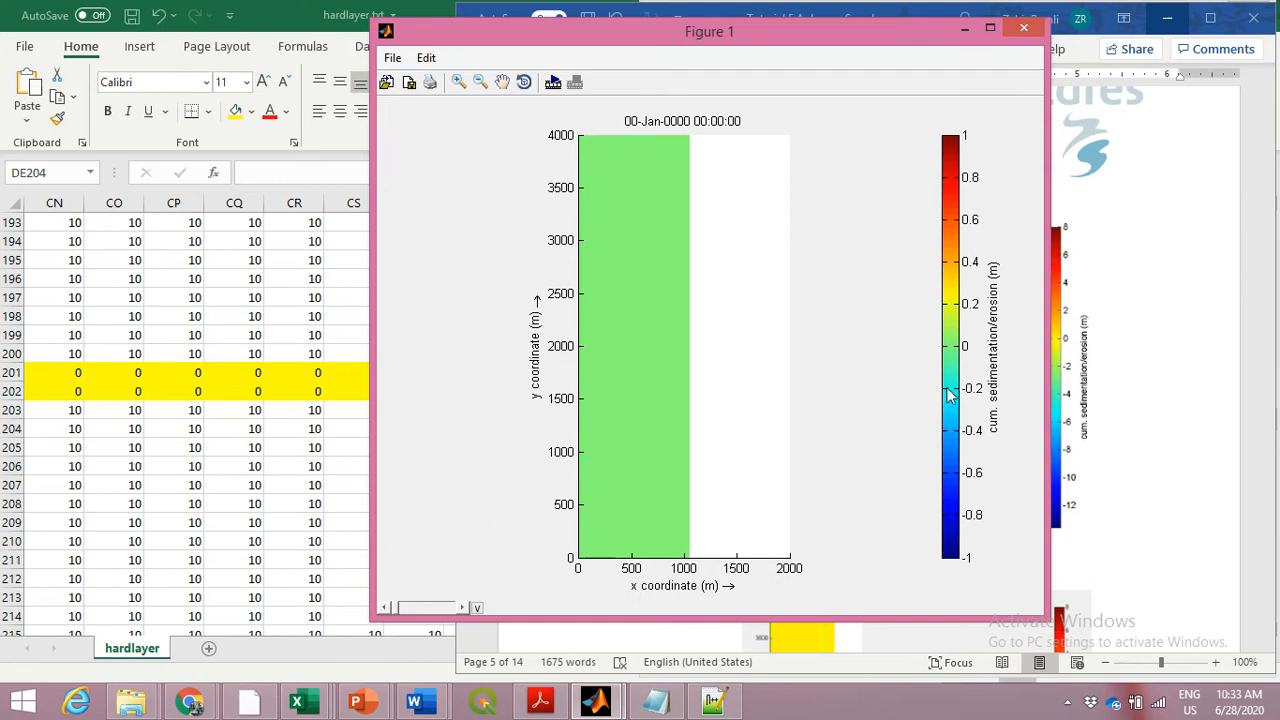
Replay the sedimentation/erosion animation over steps 1:25 with looping until stopped and no output
click(553, 82)
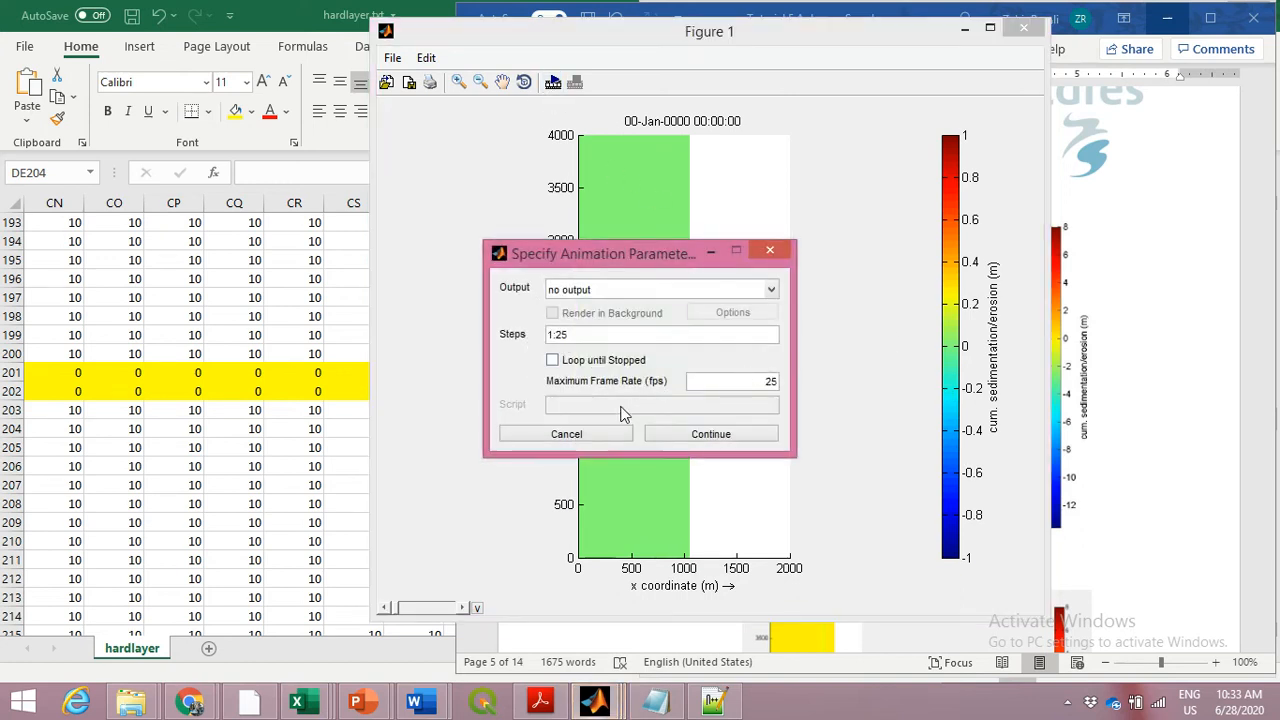
click(553, 359)
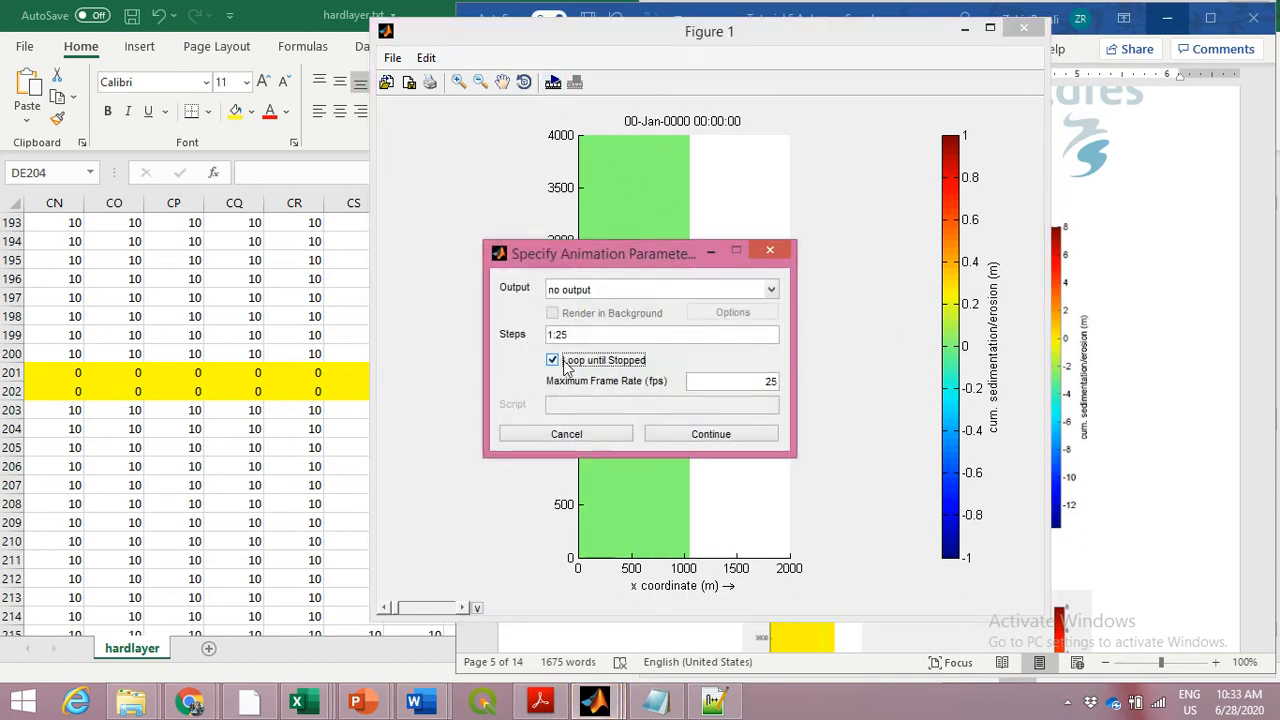
click(708, 437)
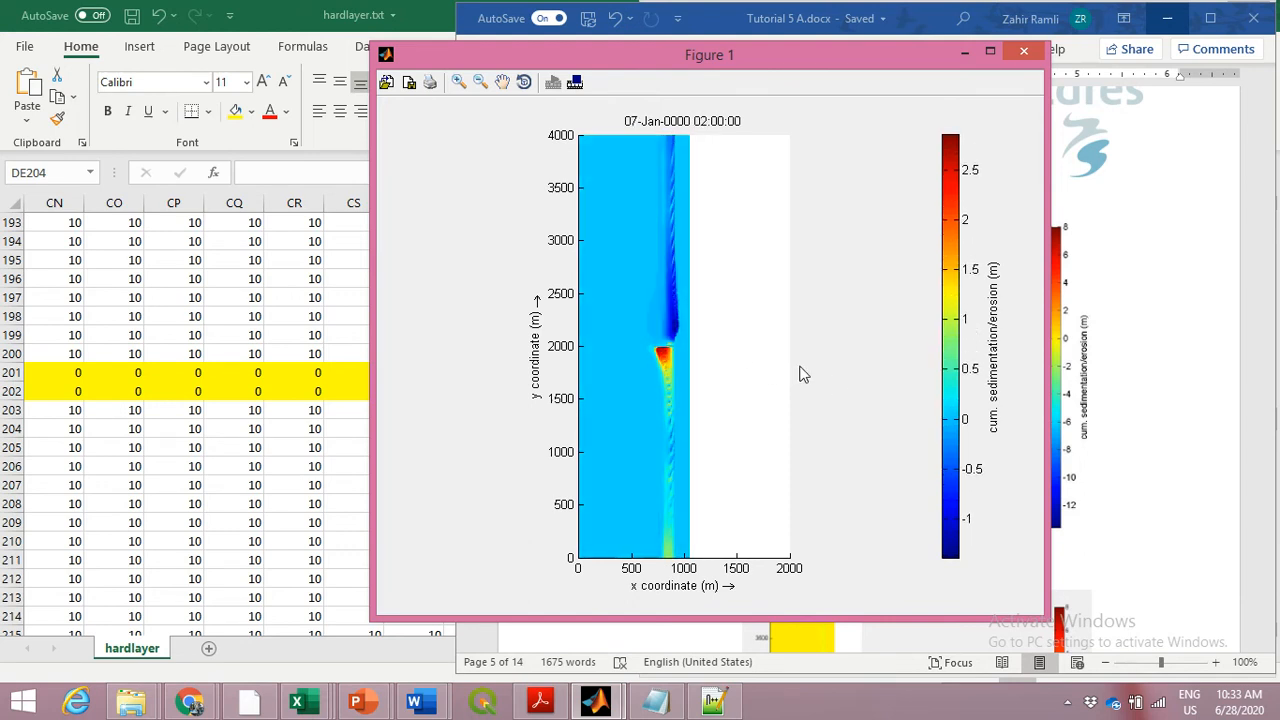
Close the sedimentation/erosion figure, run Quick Animate on the bed level quantity, and close that figure after viewing it
click(1022, 55)
click(837, 197)
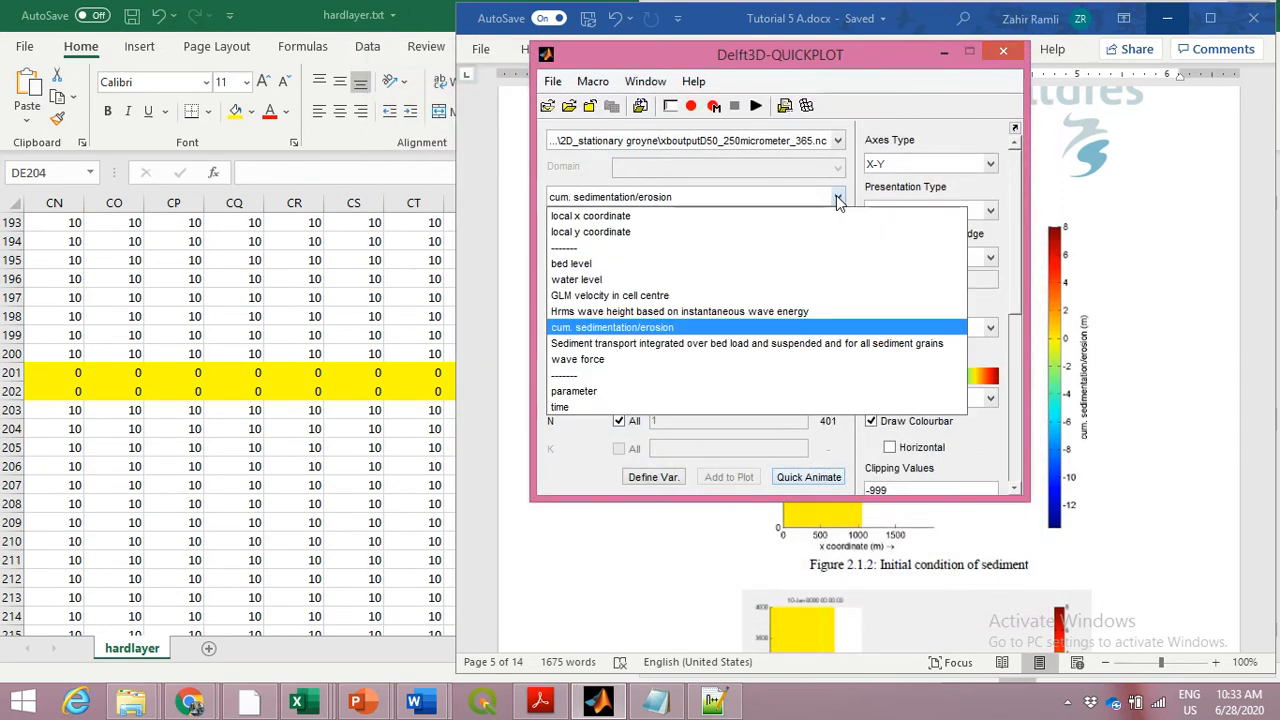
click(672, 265)
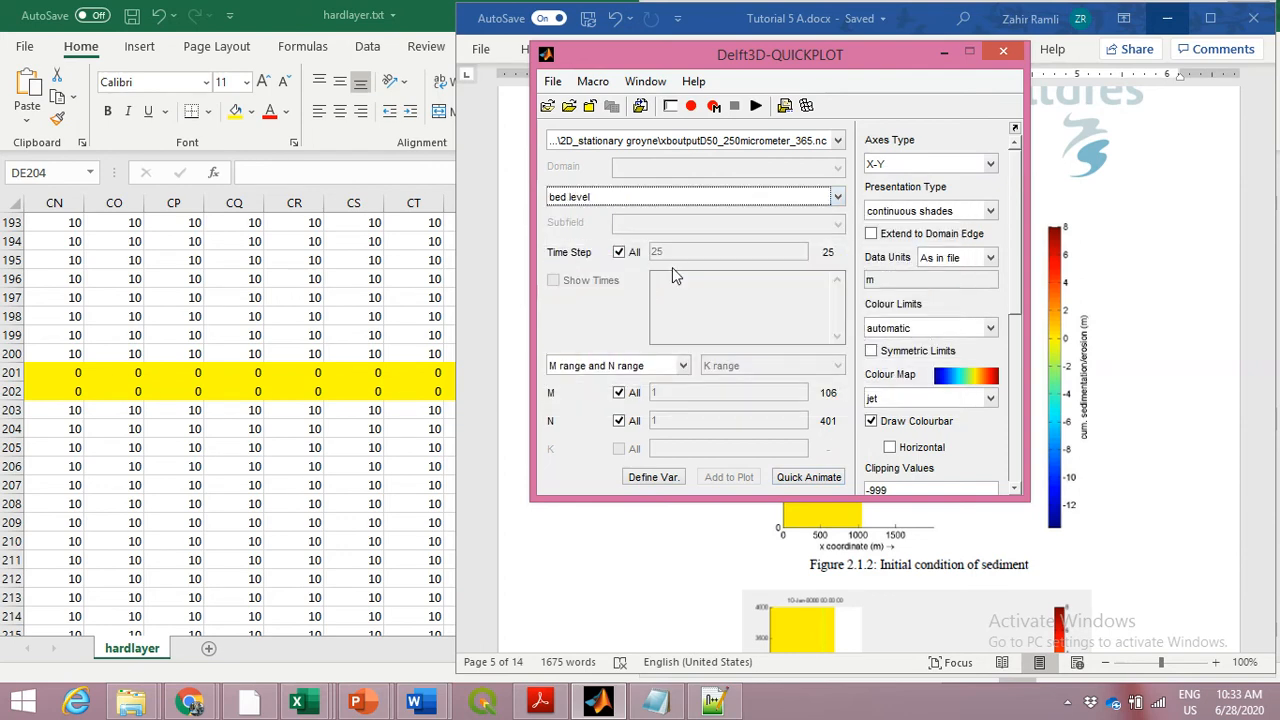
click(820, 478)
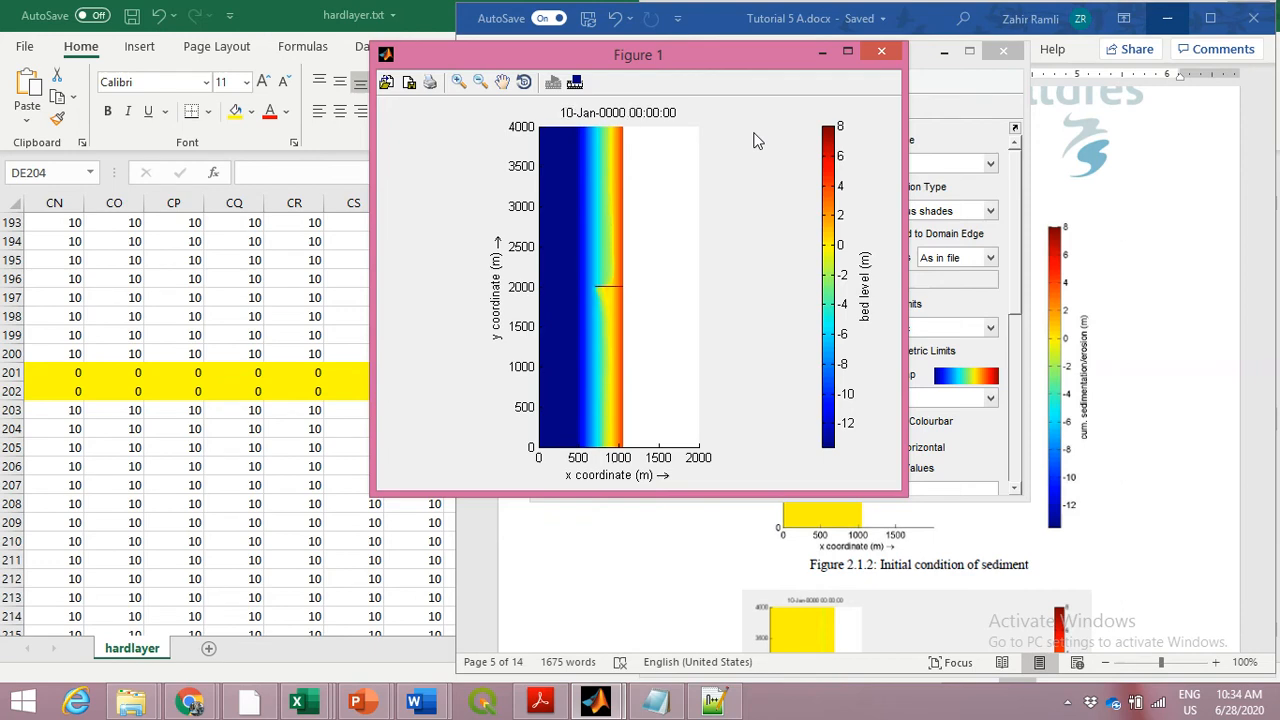
click(879, 28)
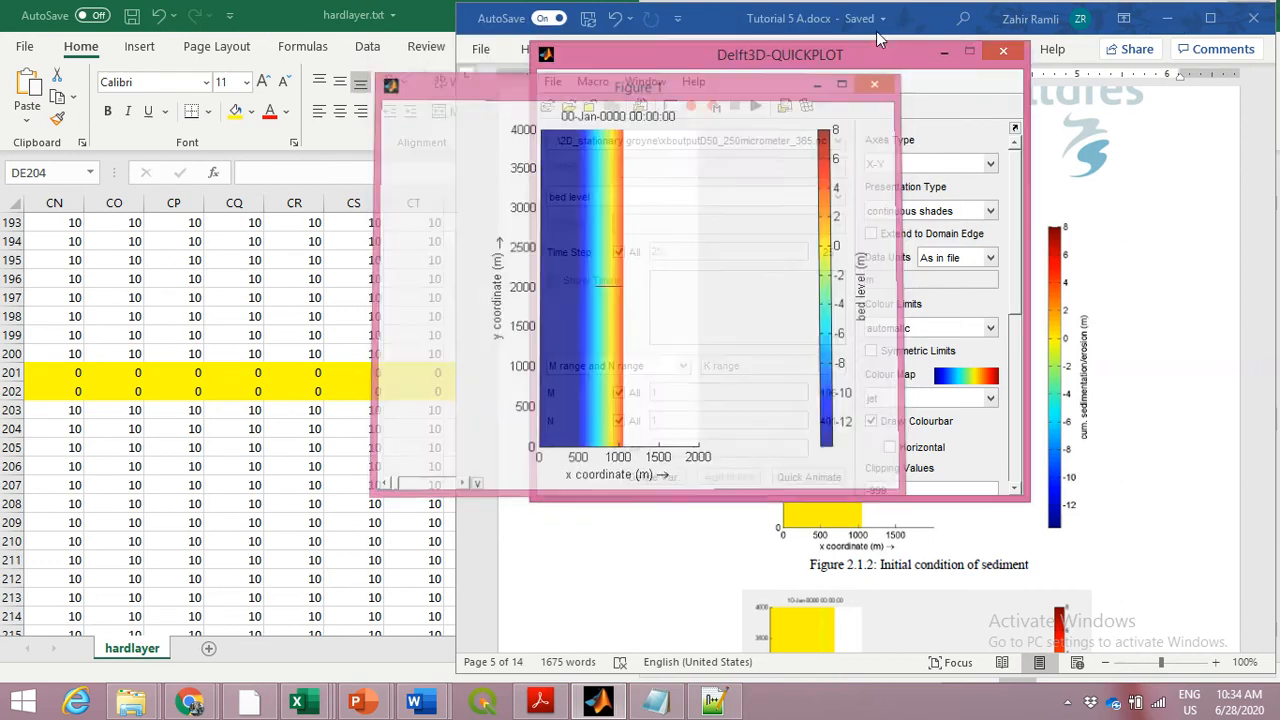
Select wave force as the quantity, view its magnitude with Quick Animate, and close the figure
click(838, 200)
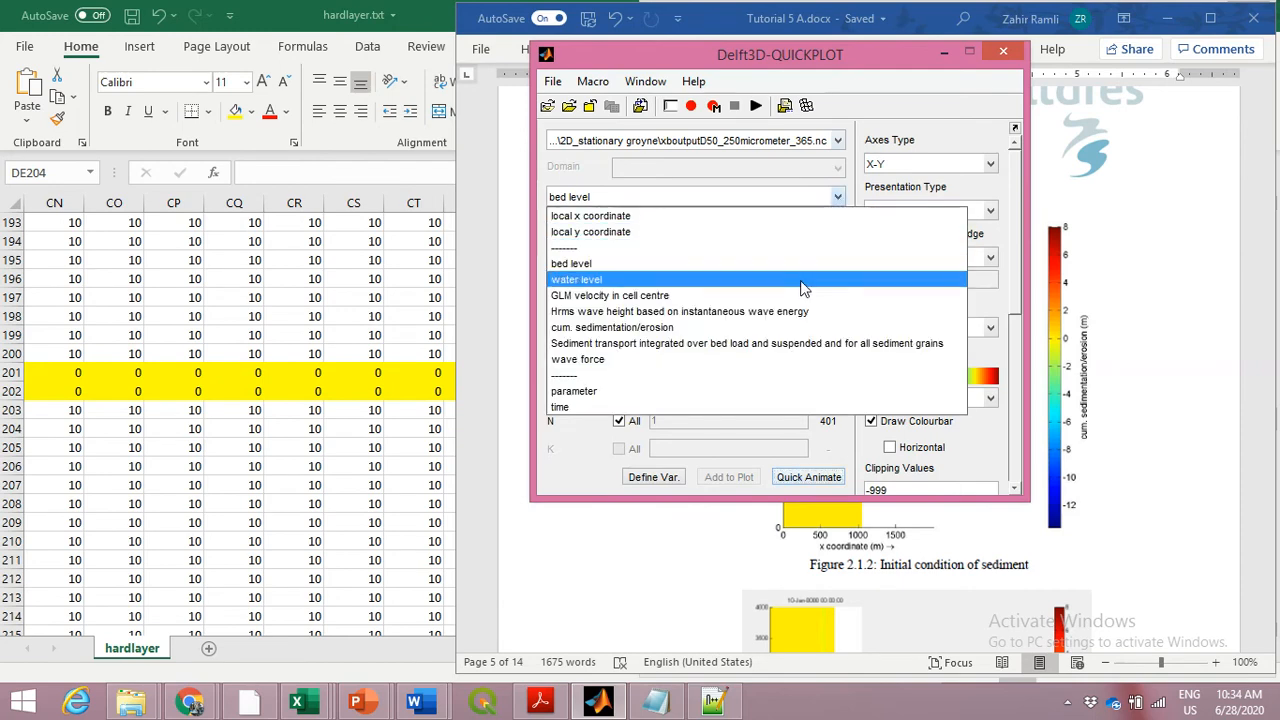
click(752, 359)
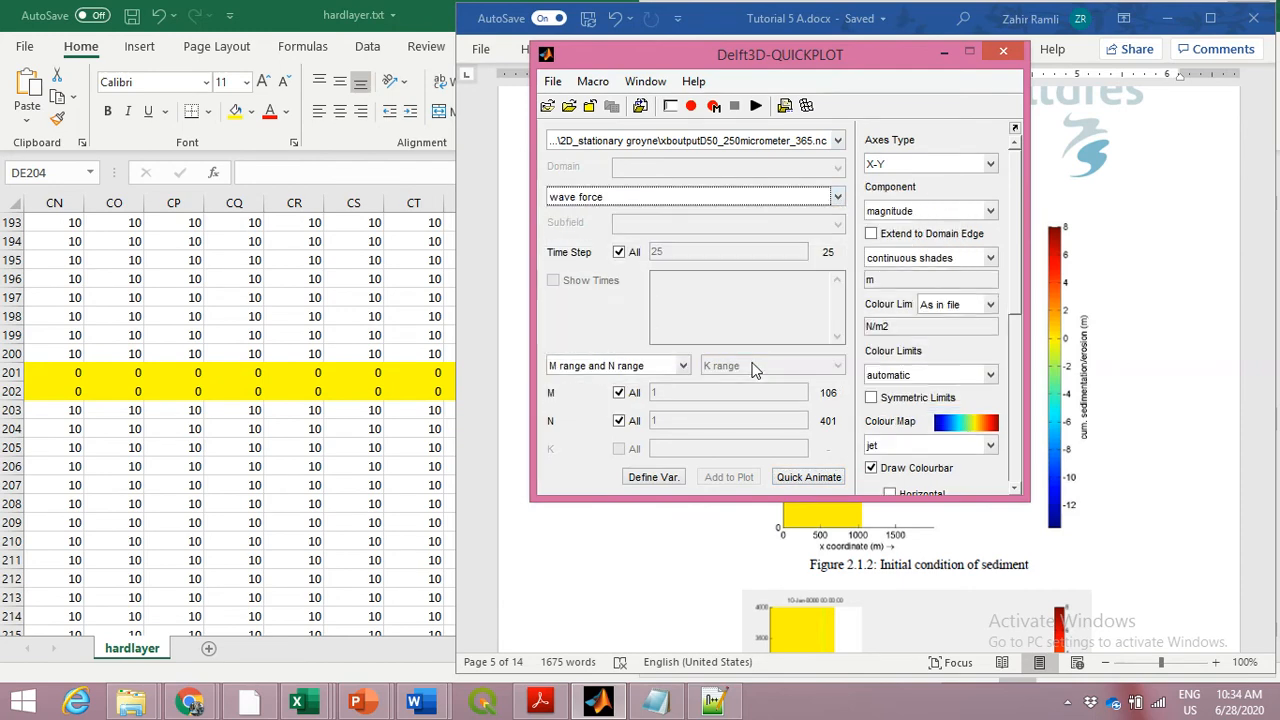
click(808, 477)
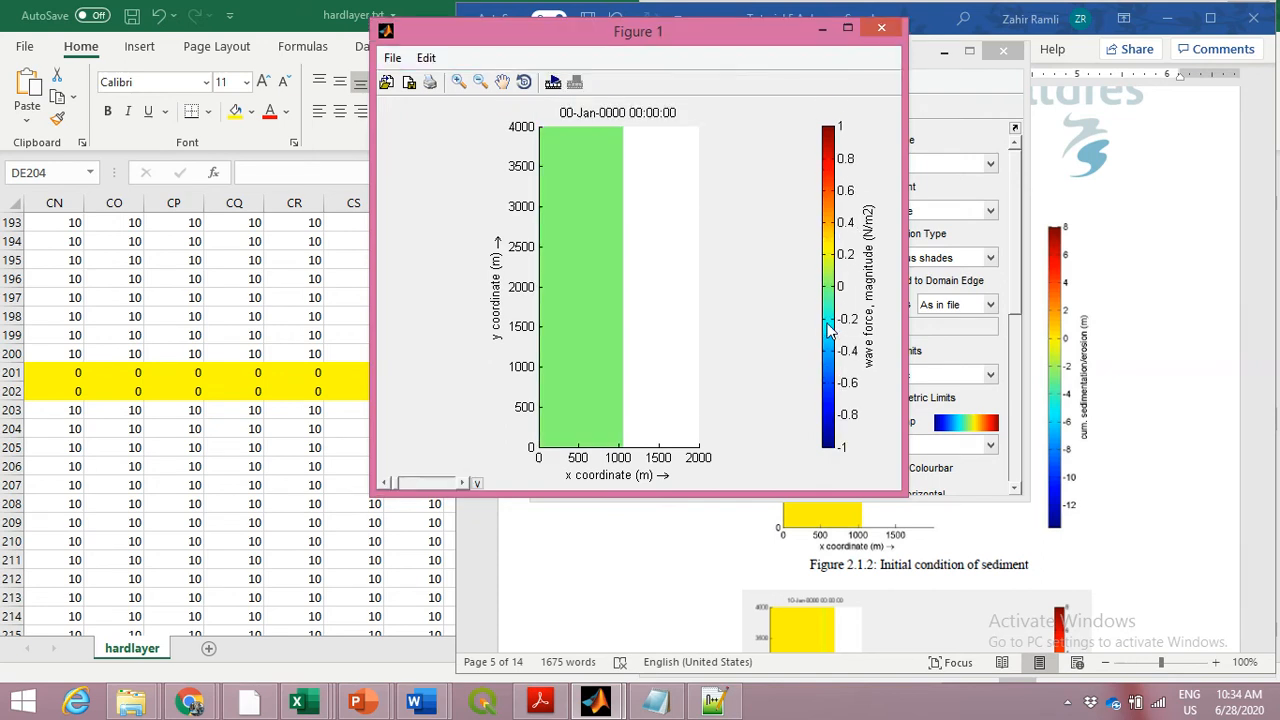
click(881, 27)
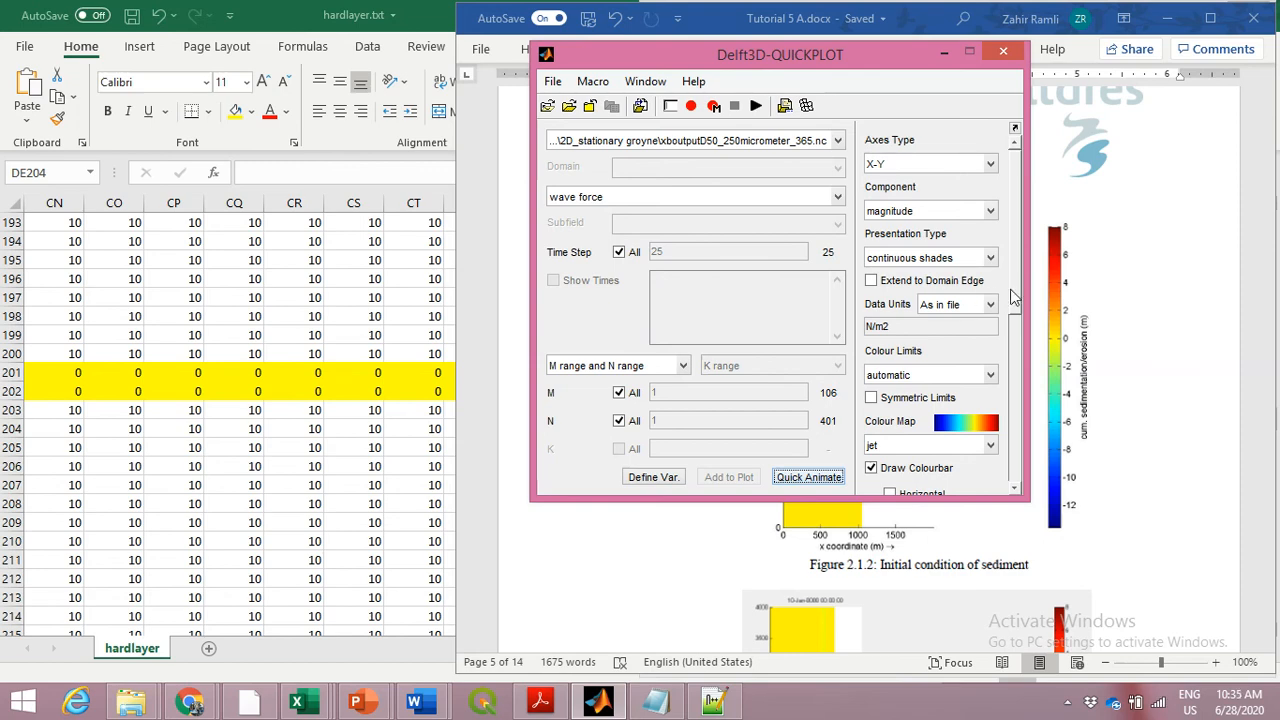
Set the wave force component to vector, view it with Quick Animate, and close the figure
click(988, 211)
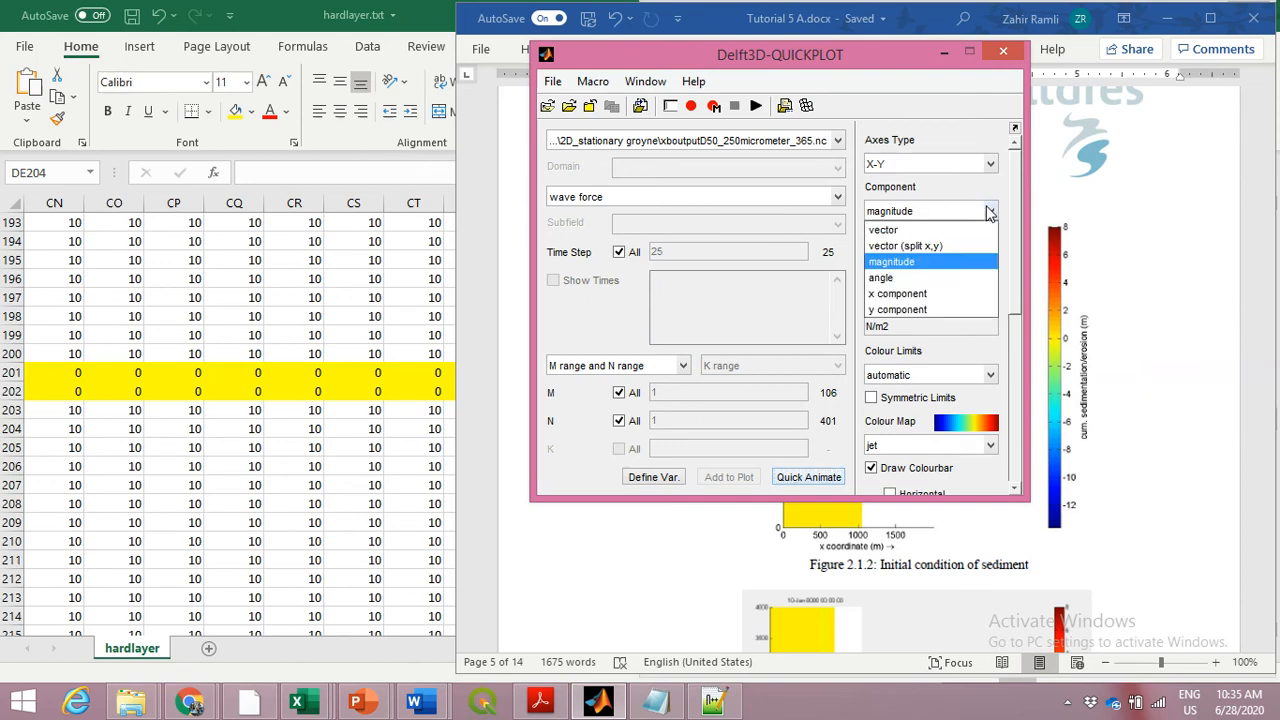
click(890, 229)
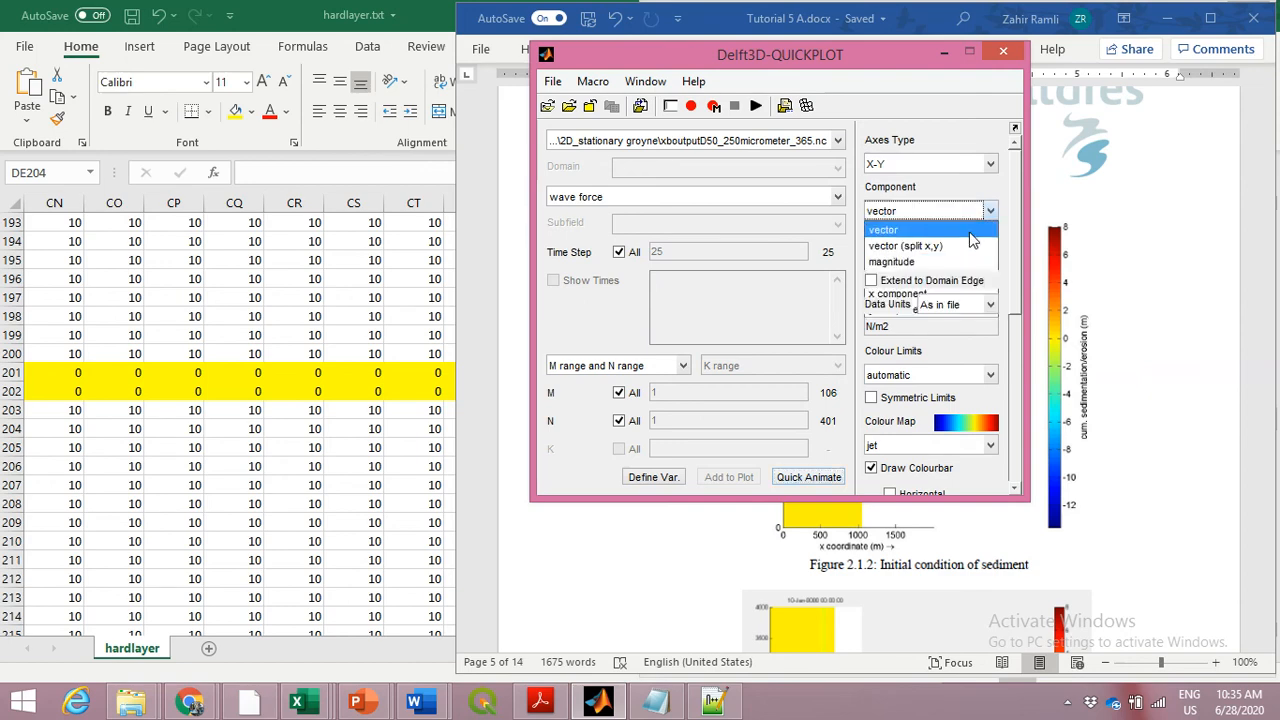
click(833, 476)
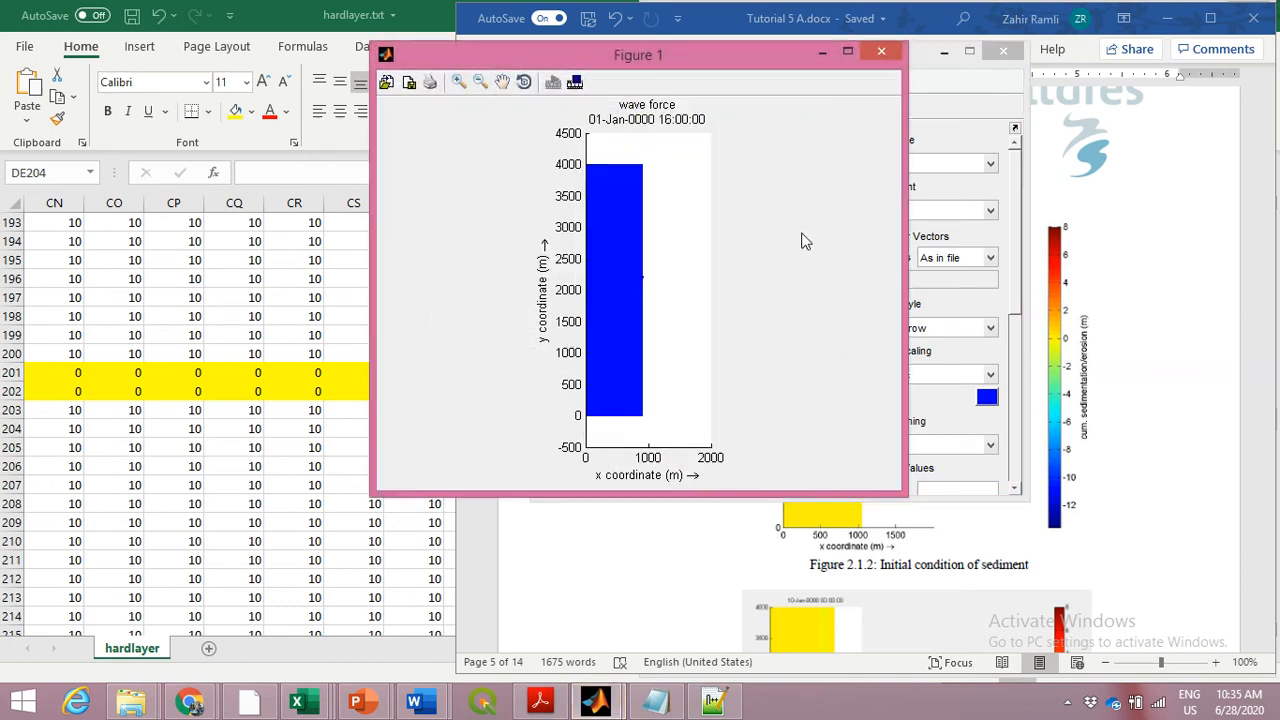
click(881, 52)
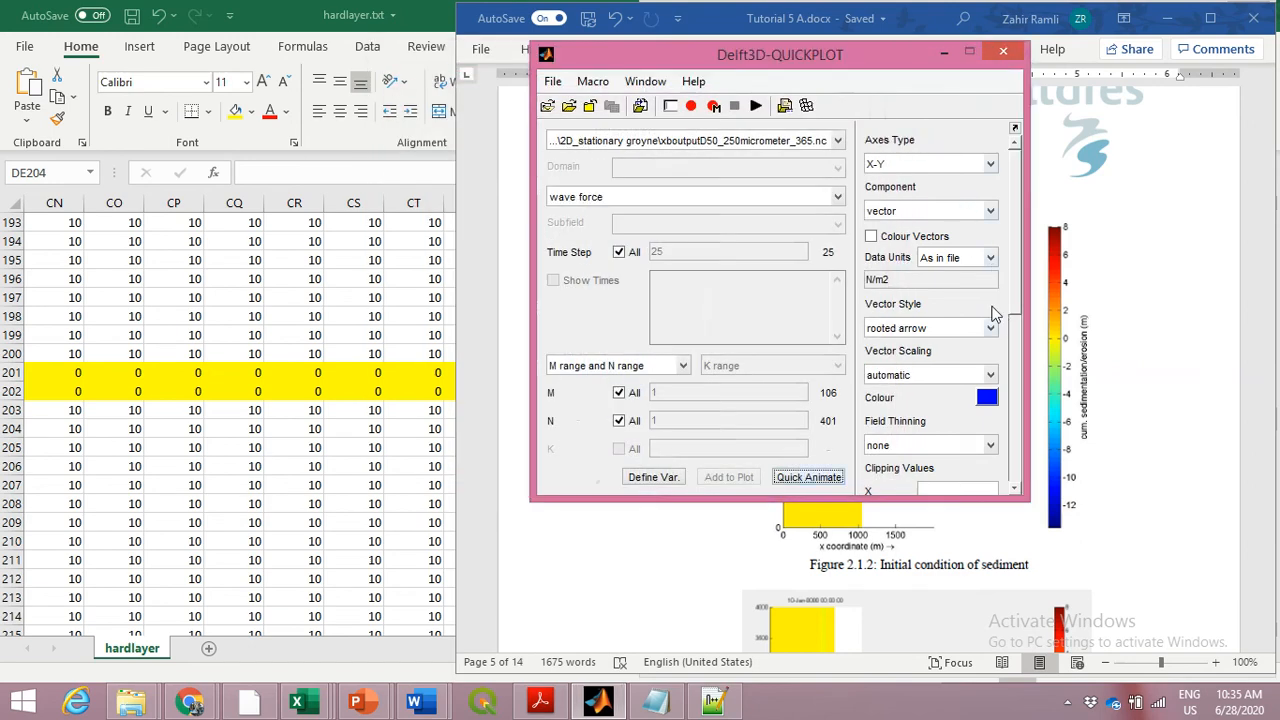
Keep the rooted arrow vector style, enable Colour Vectors, view the wave force with Quick Animate, and close the figure
click(991, 329)
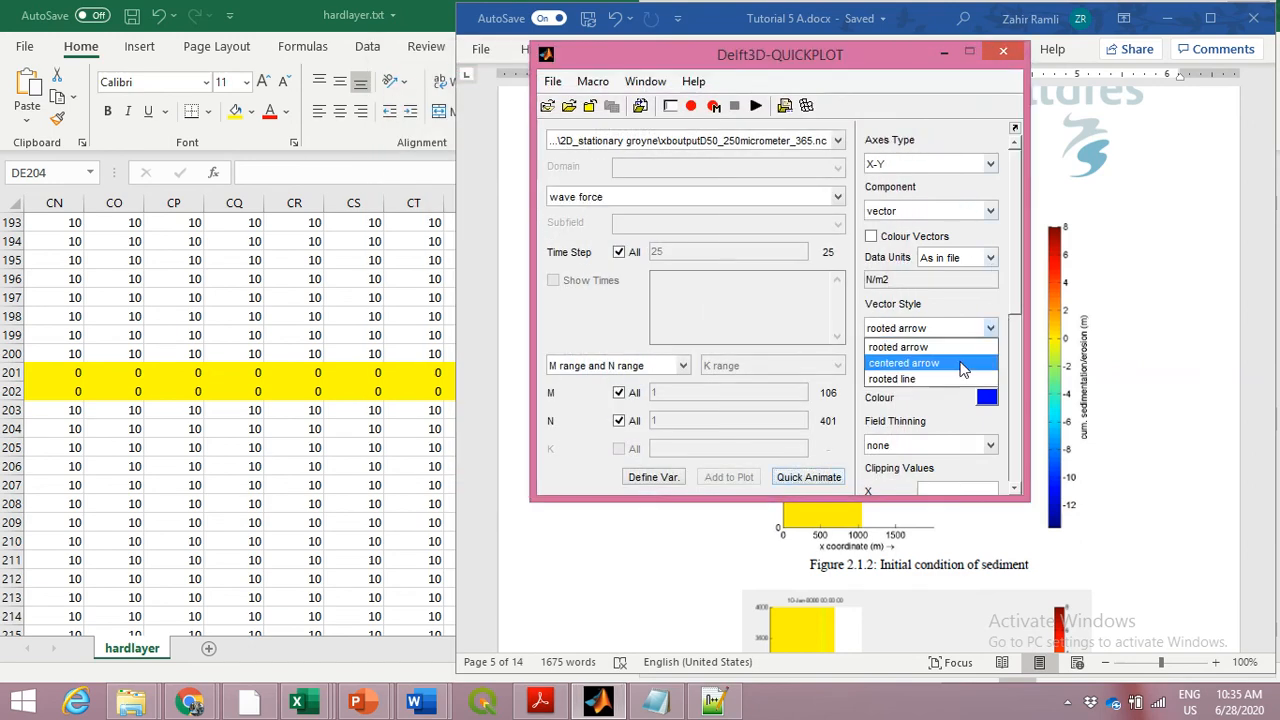
click(993, 328)
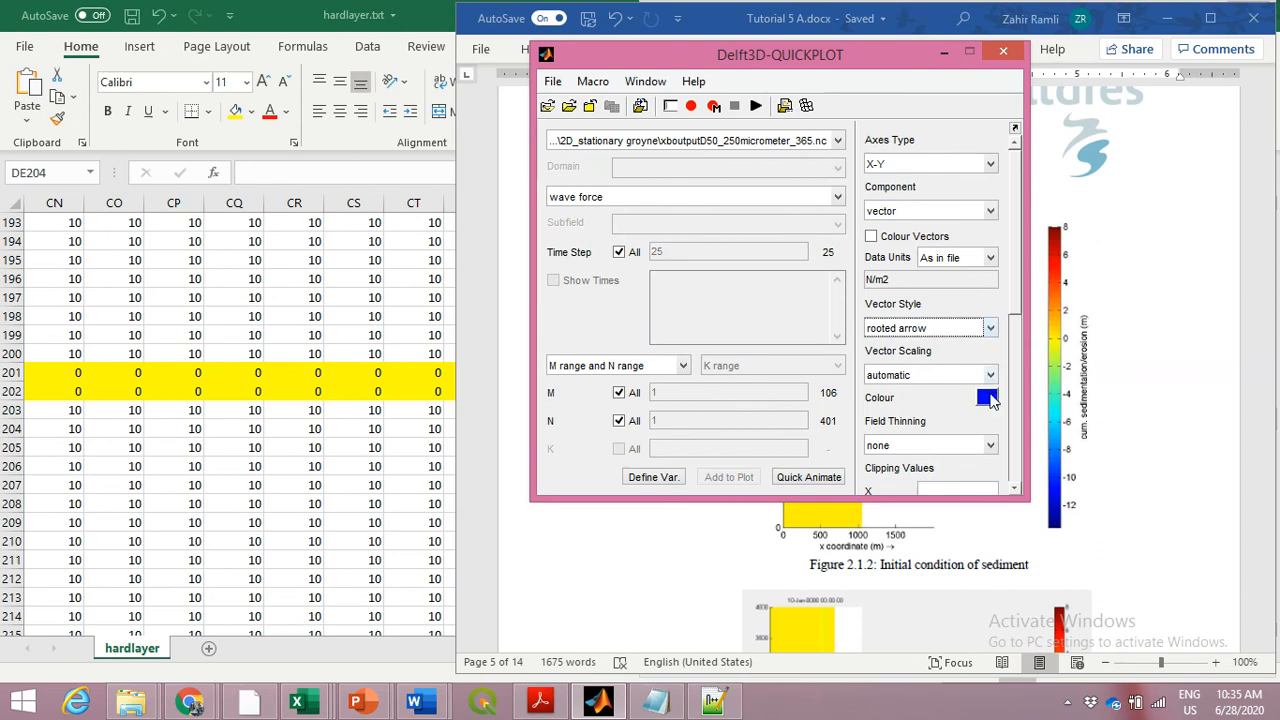
click(914, 238)
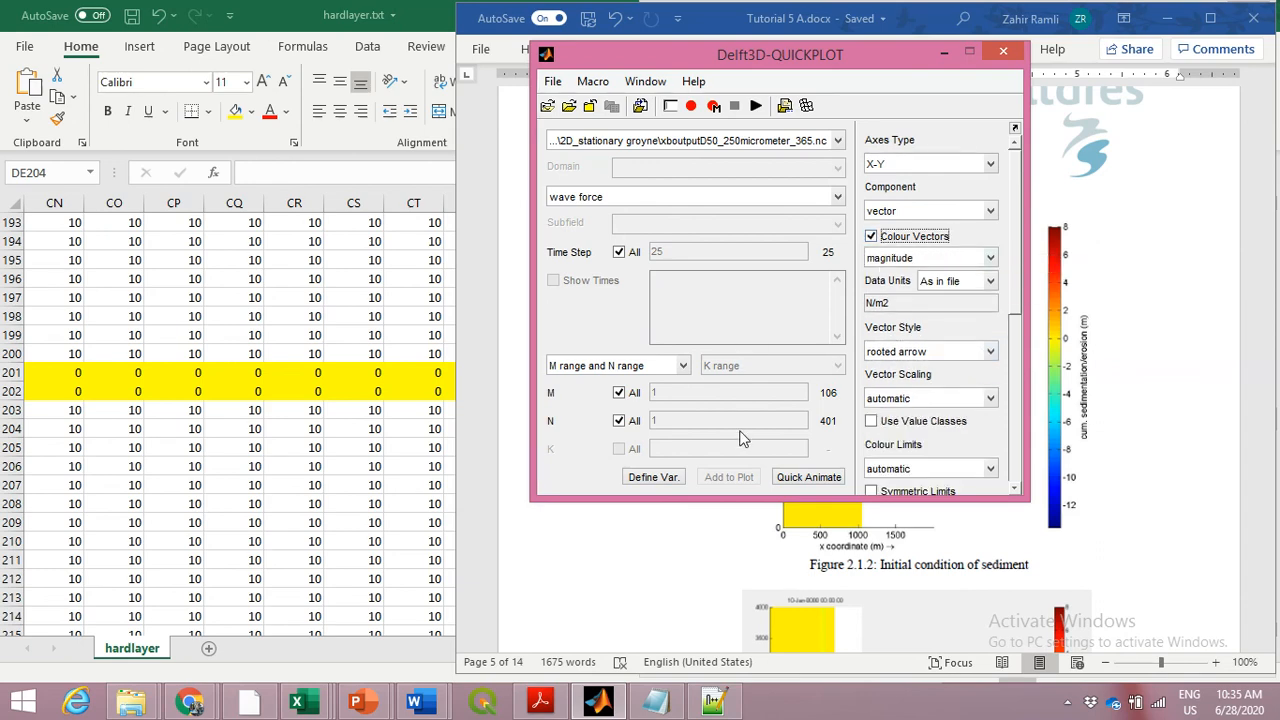
click(833, 477)
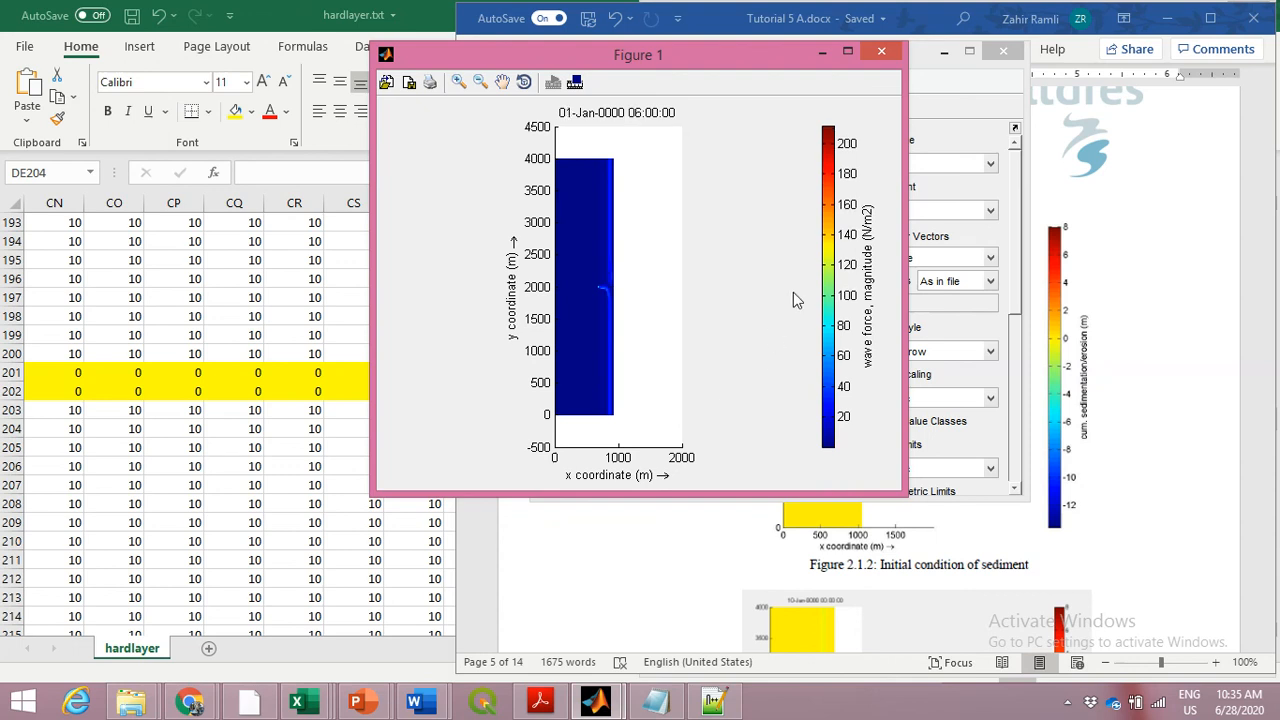
click(881, 51)
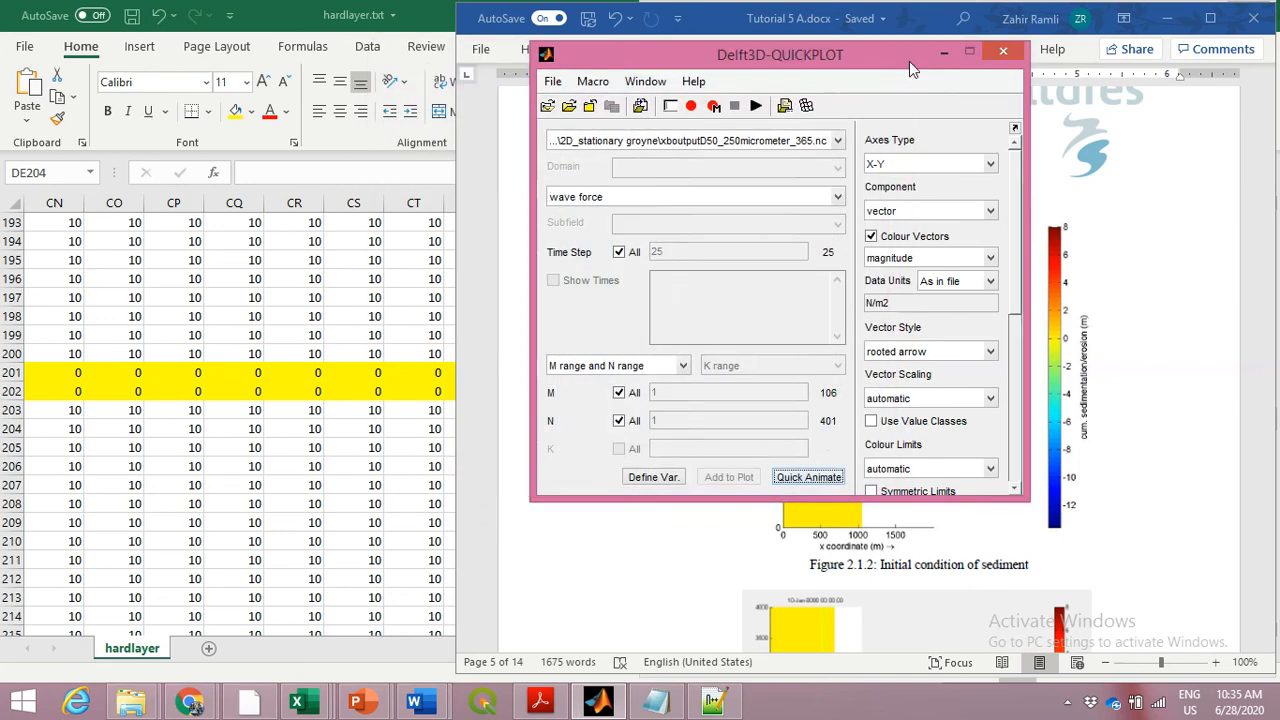
Move the QUICKPLOT window aside and review the section 2.1 groyne exercise and its questions in Tutorial 5 Q.doc in Word
drag(909, 61, 1169, 75)
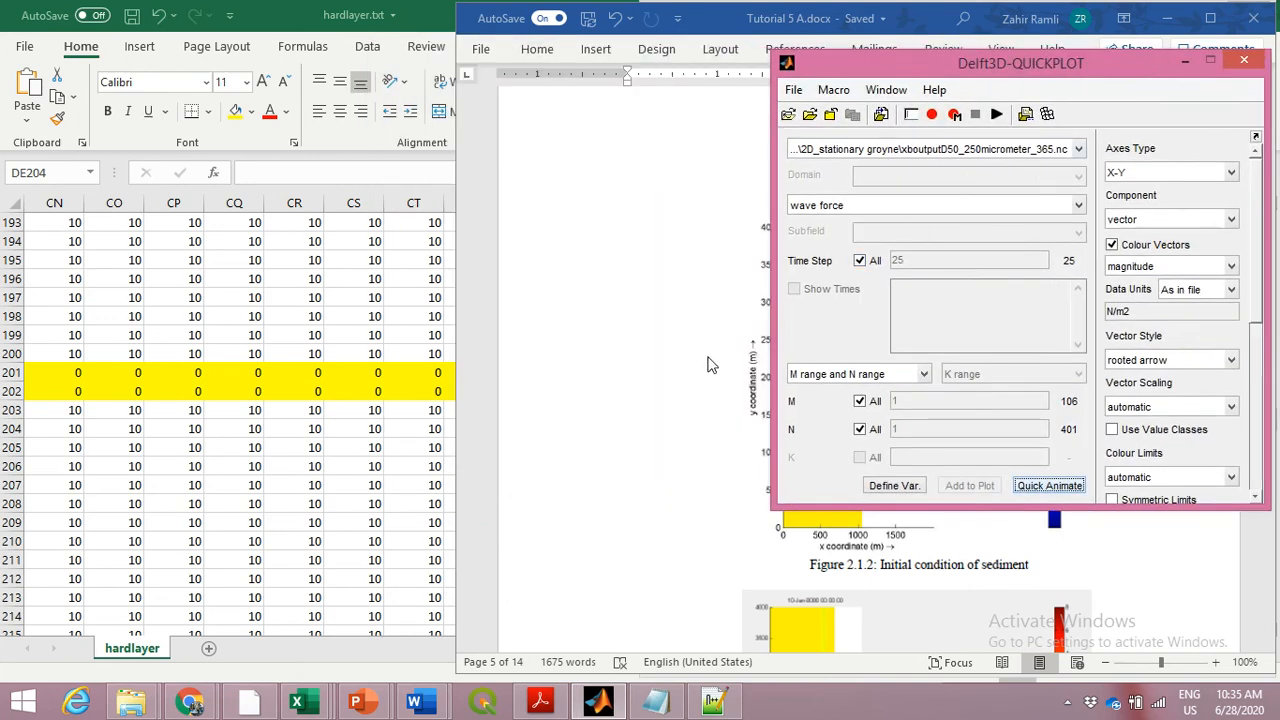
mouse_move(430, 698)
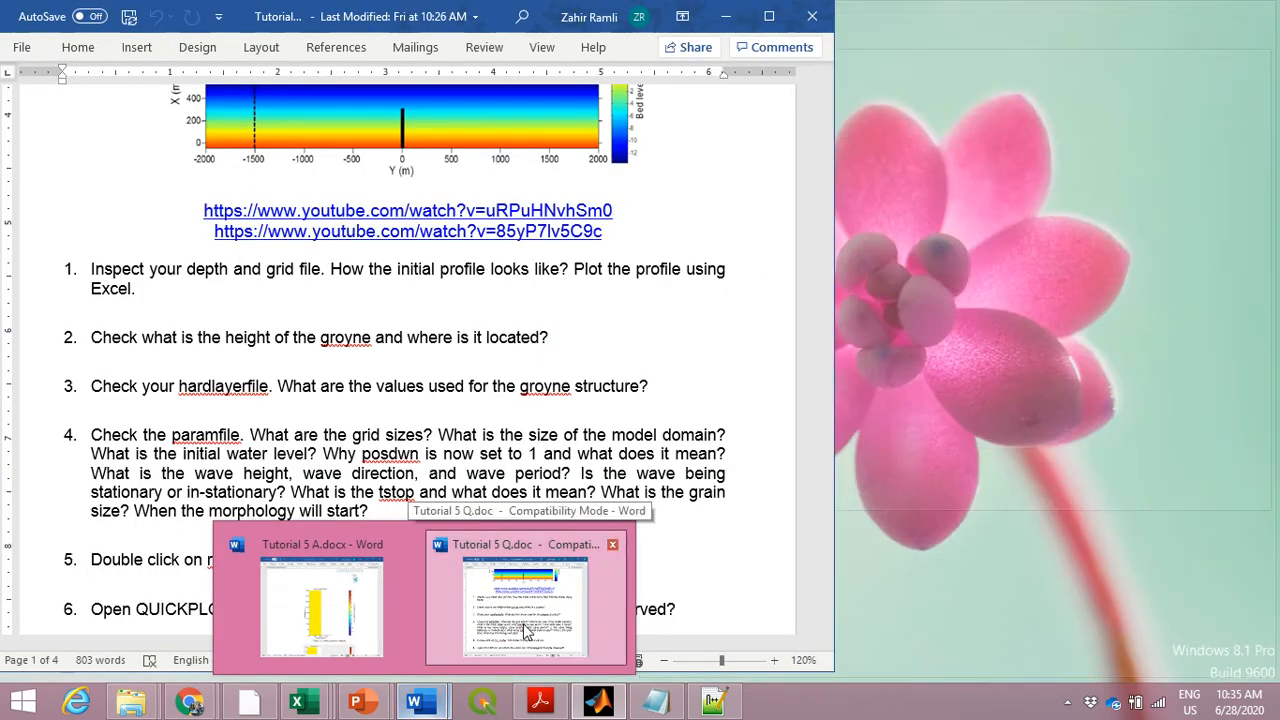
click(525, 628)
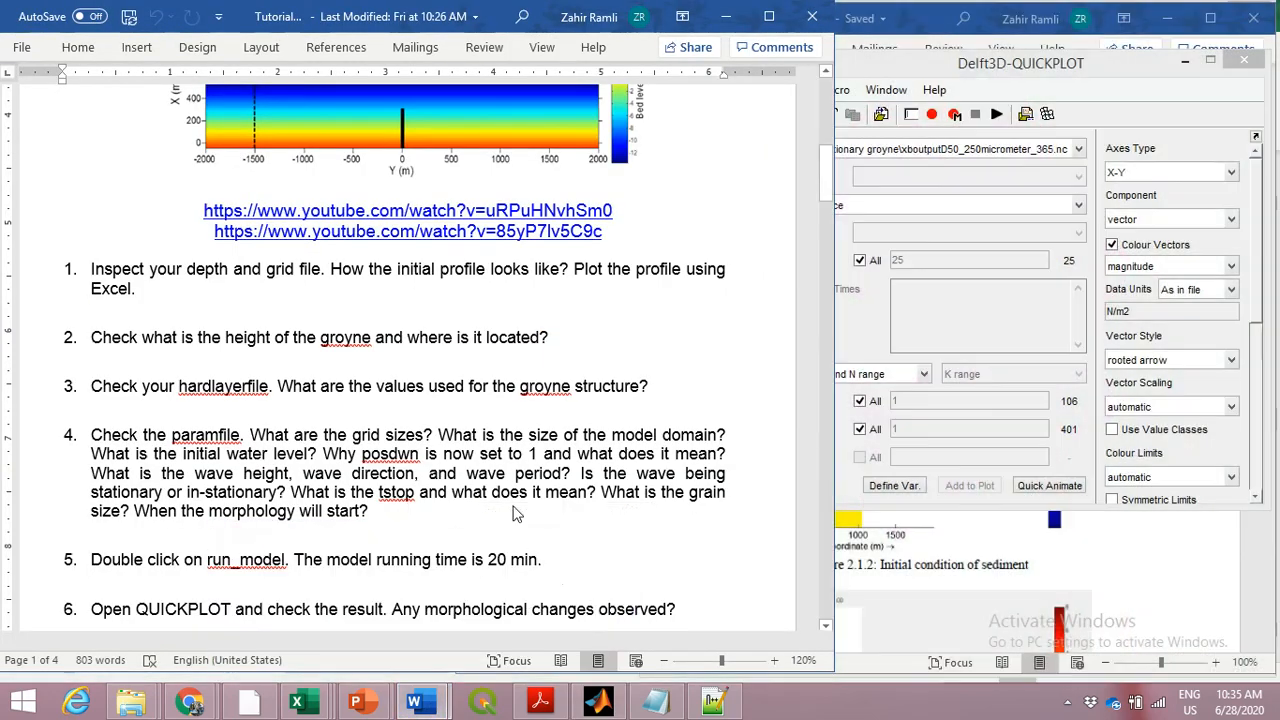
scroll(512, 514, down, 2)
scroll(512, 514, down, 4)
scroll(514, 510, up, 5)
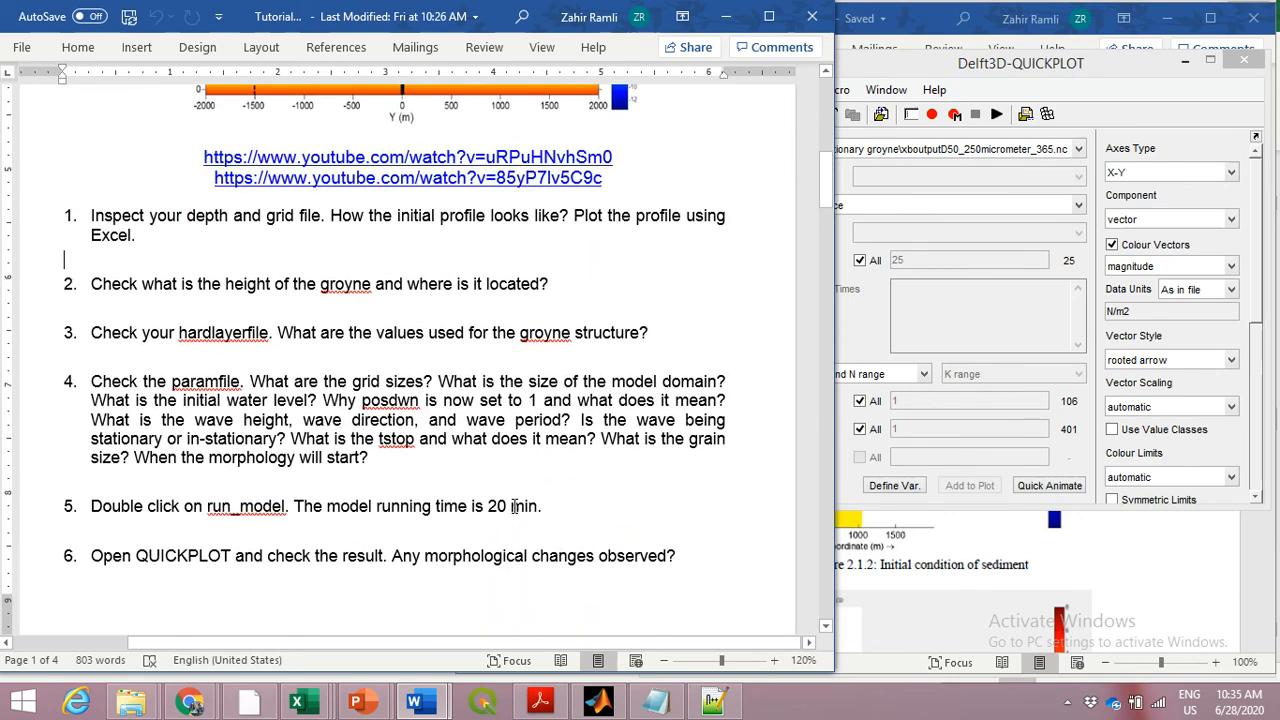
scroll(514, 506, up, 5)
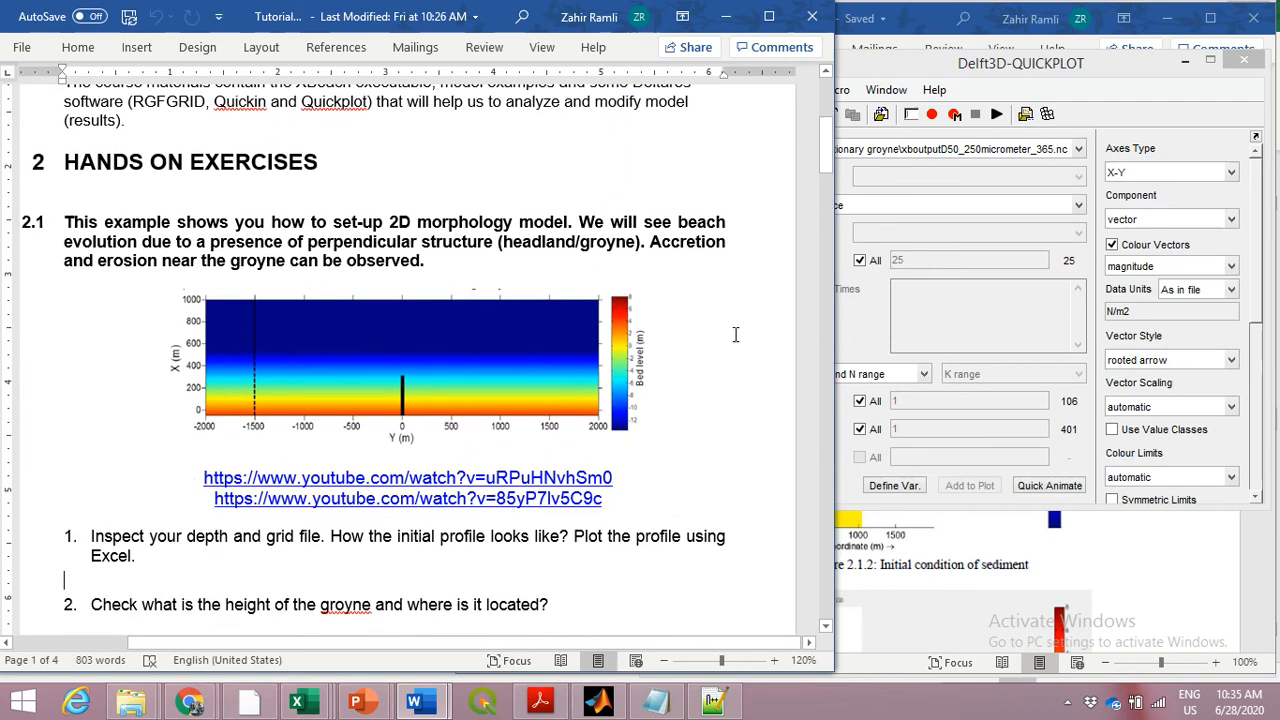
click(928, 72)
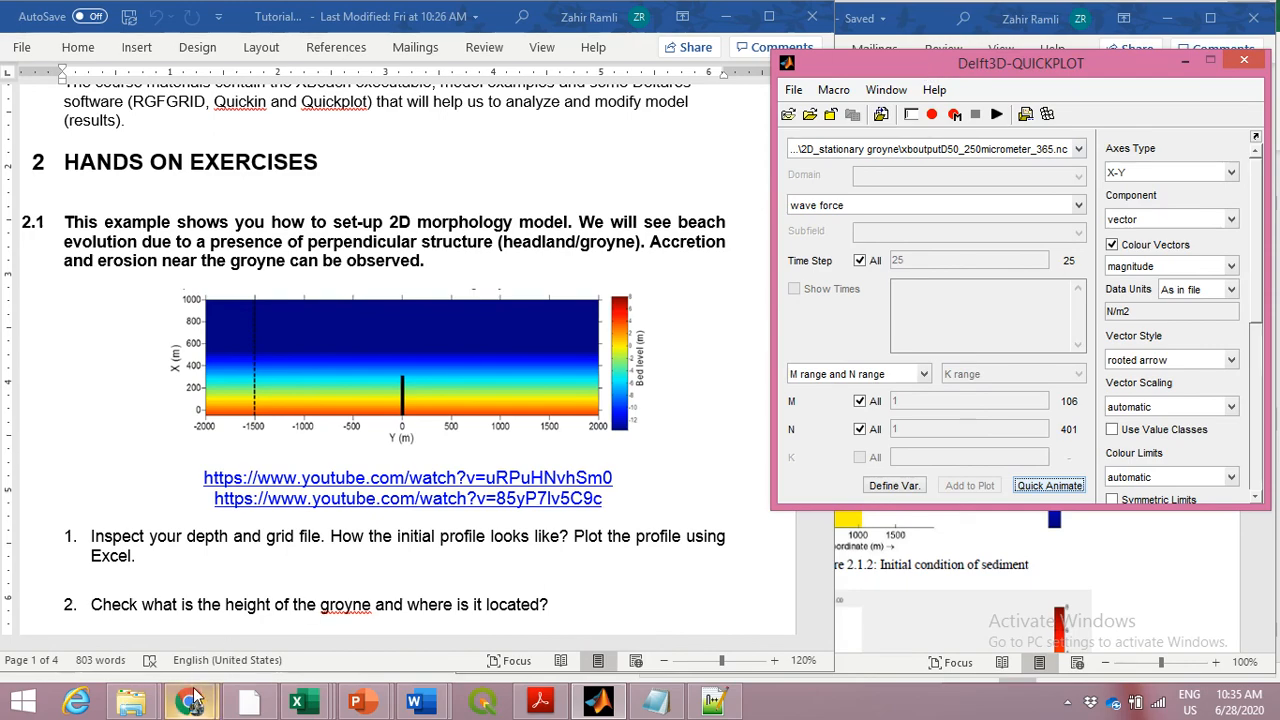
mouse_move(192, 697)
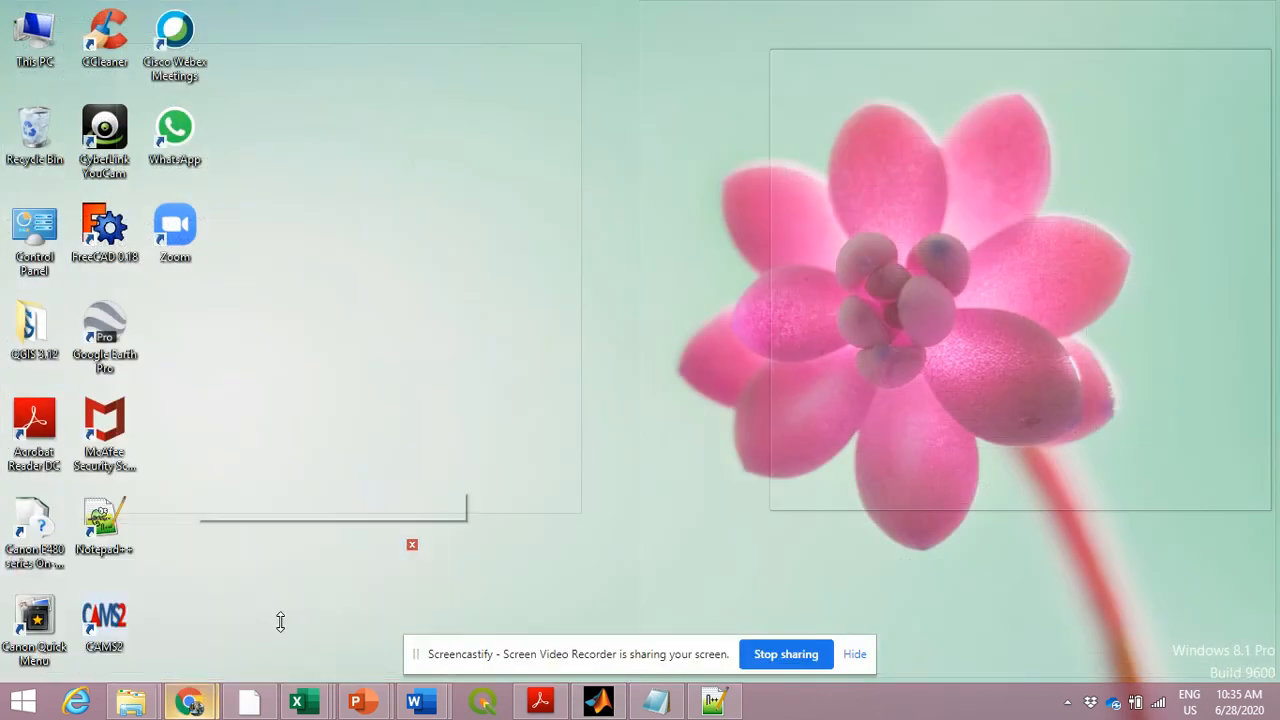